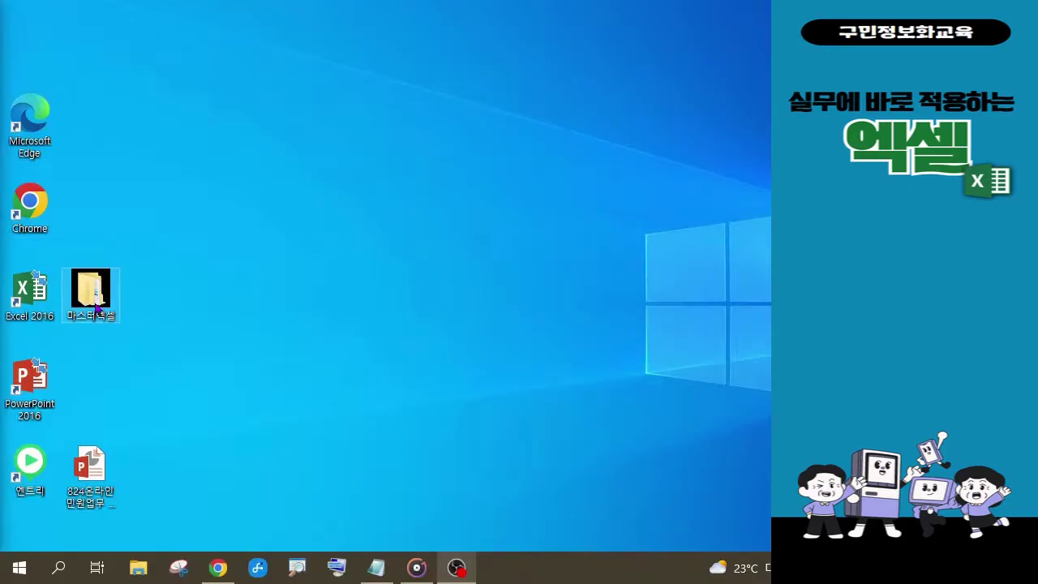
# - Open the 6회차 folder inside the 마스터엑셀 folder on the desktop
pyautogui.click(287, 566)
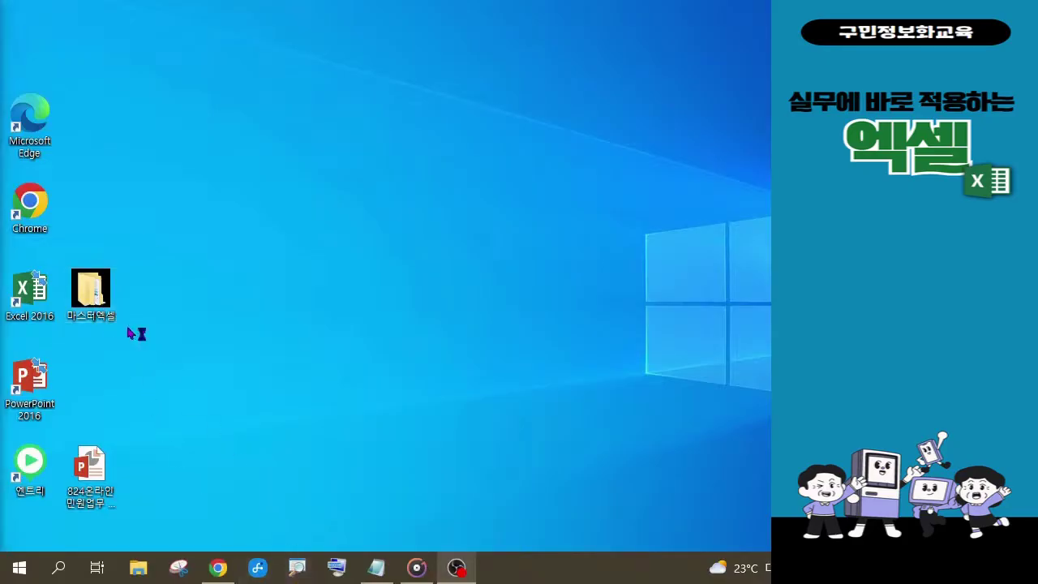
pyautogui.doubleClick(93, 304)
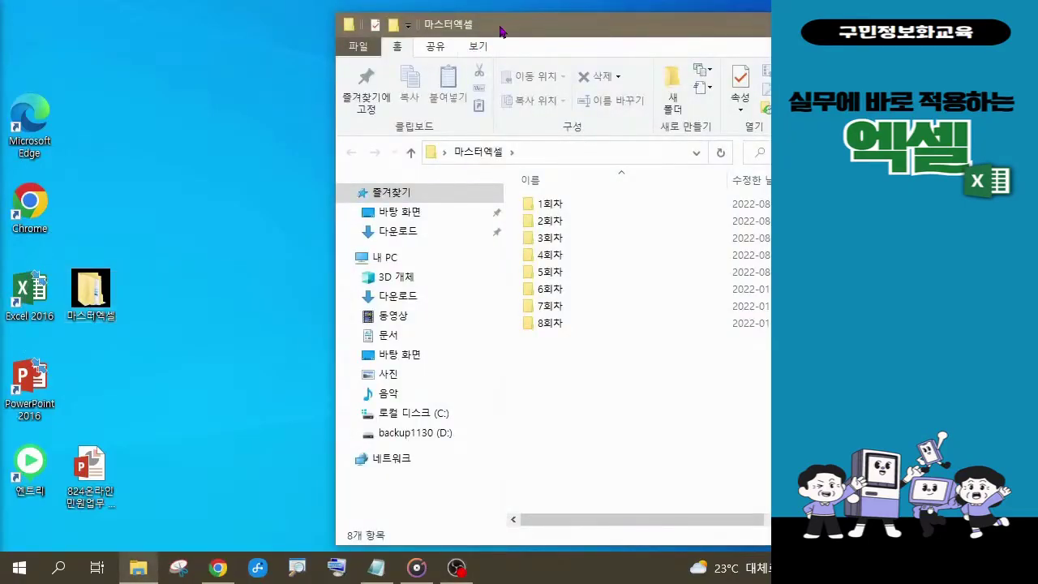
pyautogui.moveTo(499, 27); pyautogui.dragTo(374, 23)
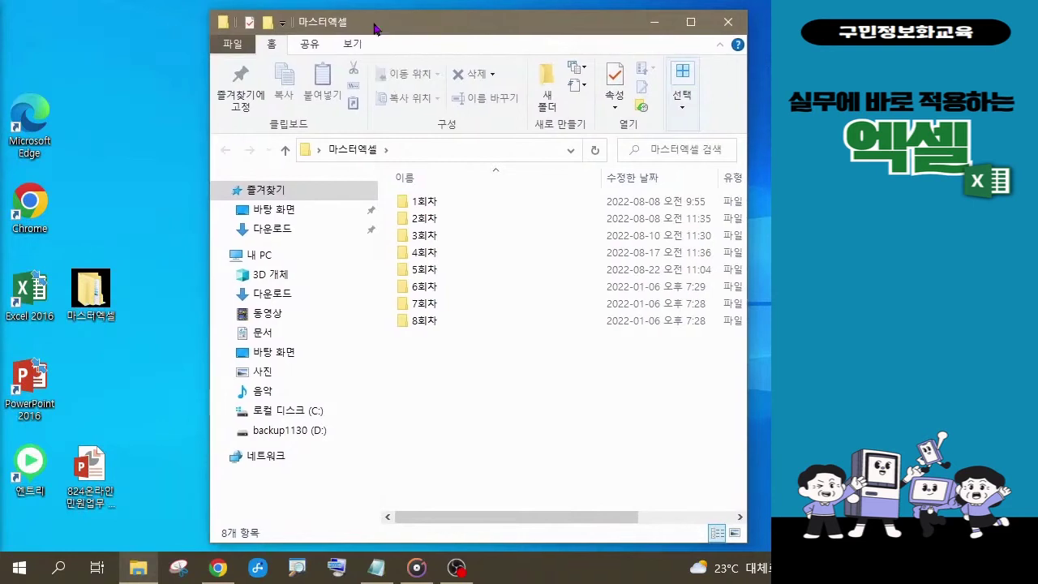
pyautogui.click(428, 297)
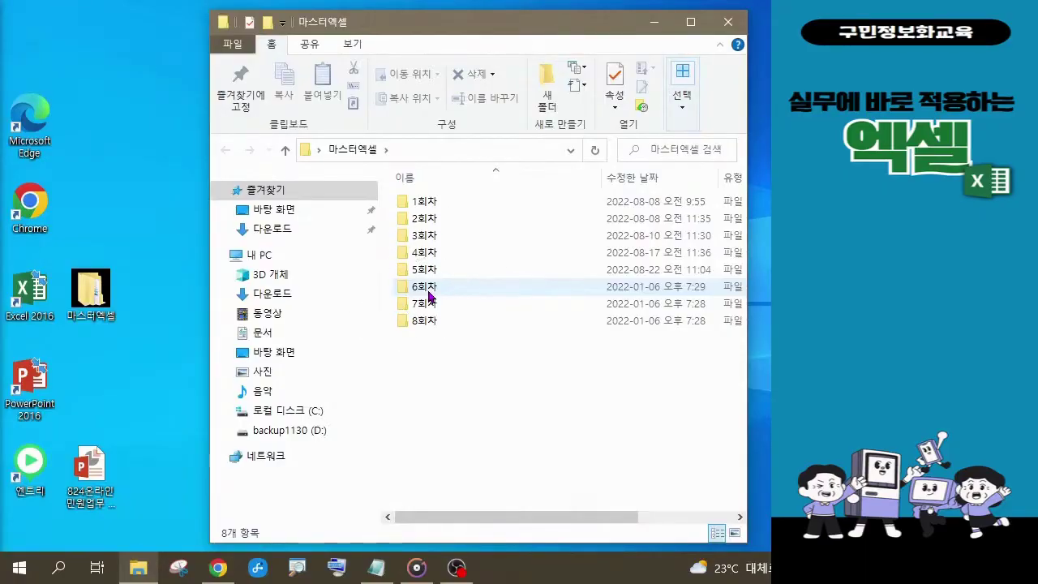
pyautogui.doubleClick(428, 295)
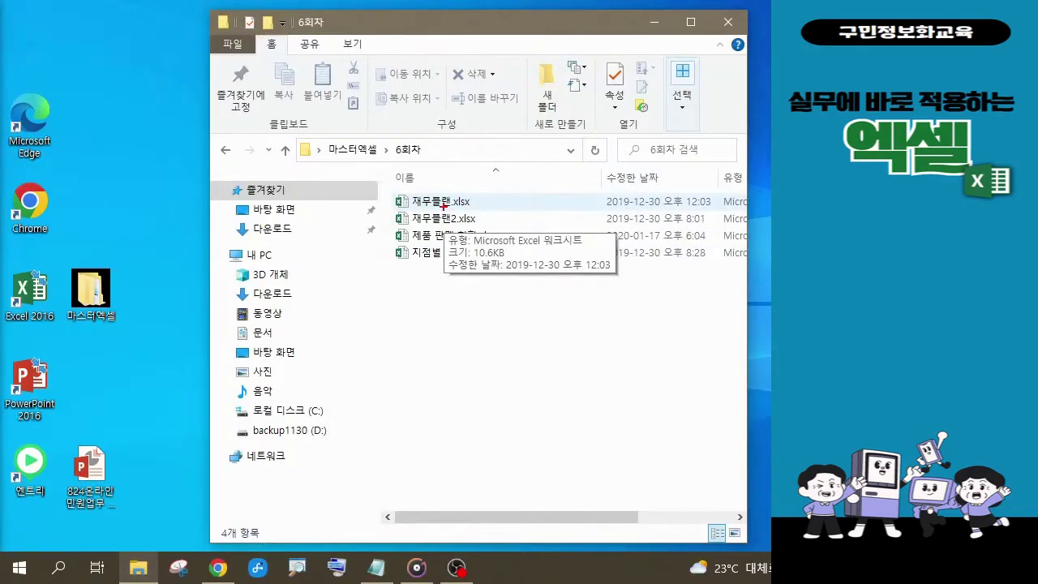
pyautogui.moveTo(359, 176)
pyautogui.mouseDown()
pyautogui.moveTo(543, 231)
pyautogui.moveTo(543, 214)
pyautogui.mouseUp()
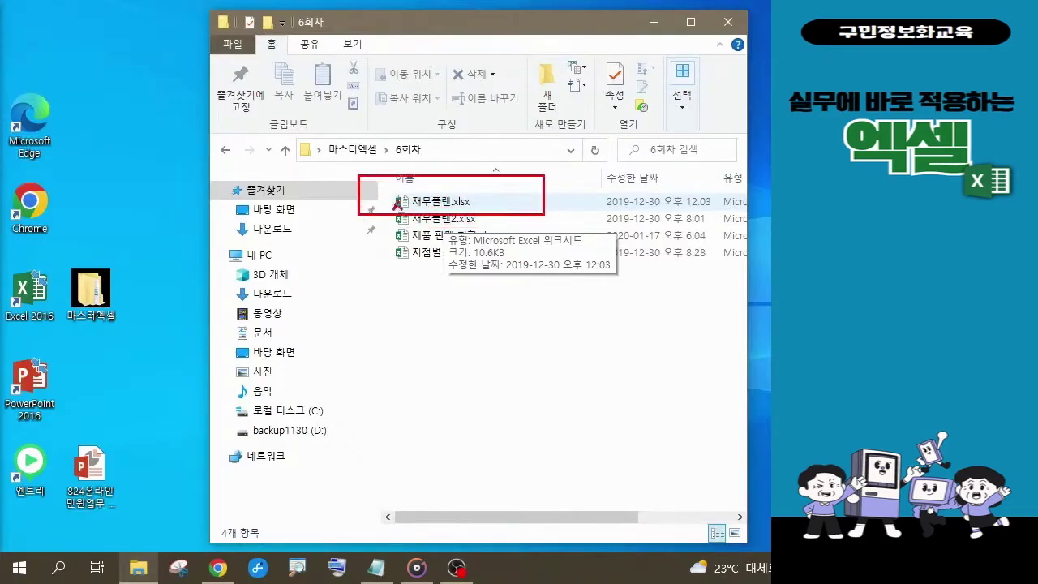
pyautogui.moveTo(399, 199); pyautogui.dragTo(337, 152)
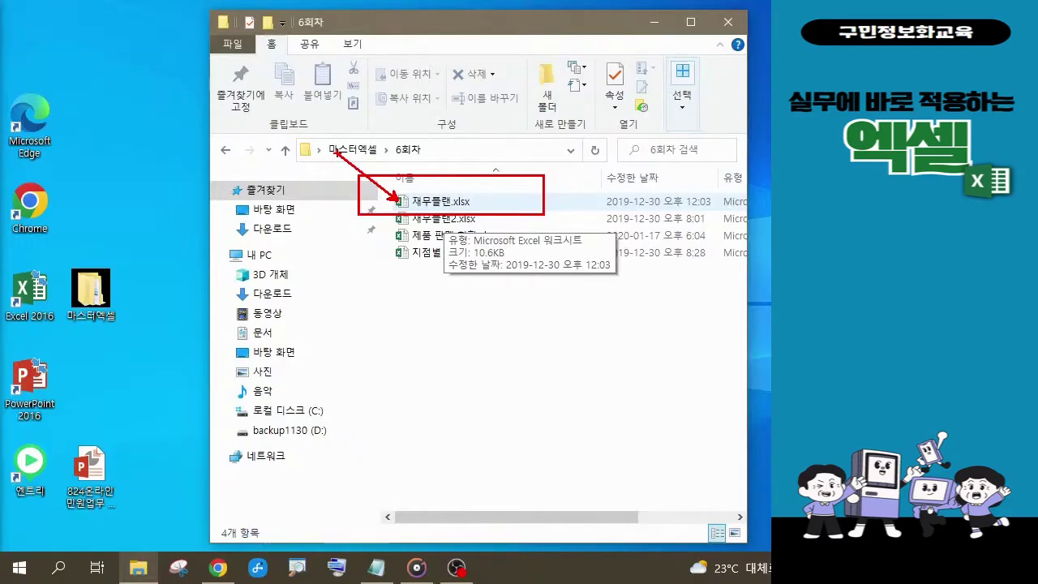
# - Open 재무플랜.xlsx from the 6회차 folder, enable editing and move the workbook window to the screen's upper-left corner
pyautogui.doubleClick(443, 209)
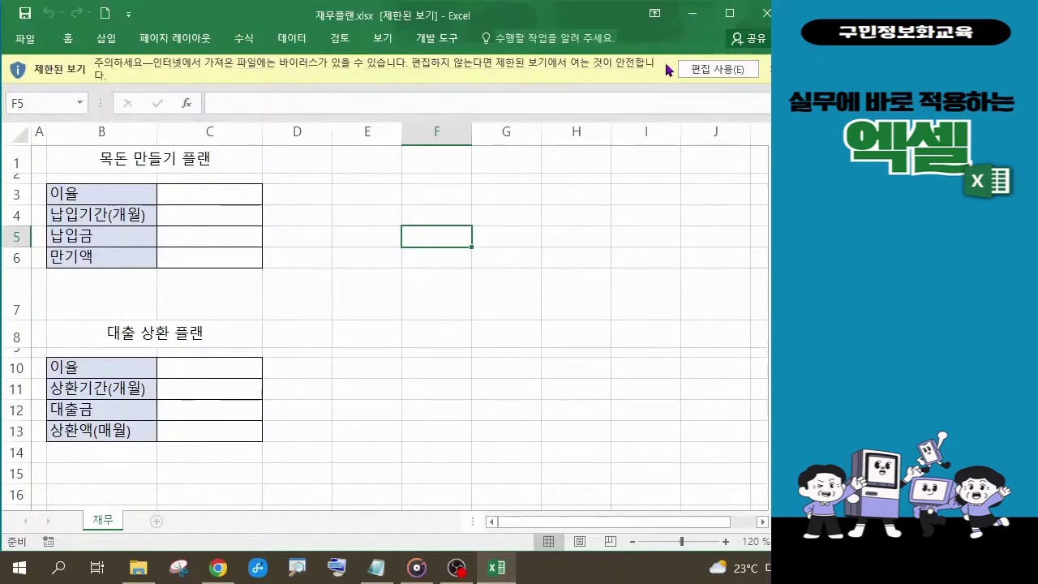
pyautogui.click(711, 69)
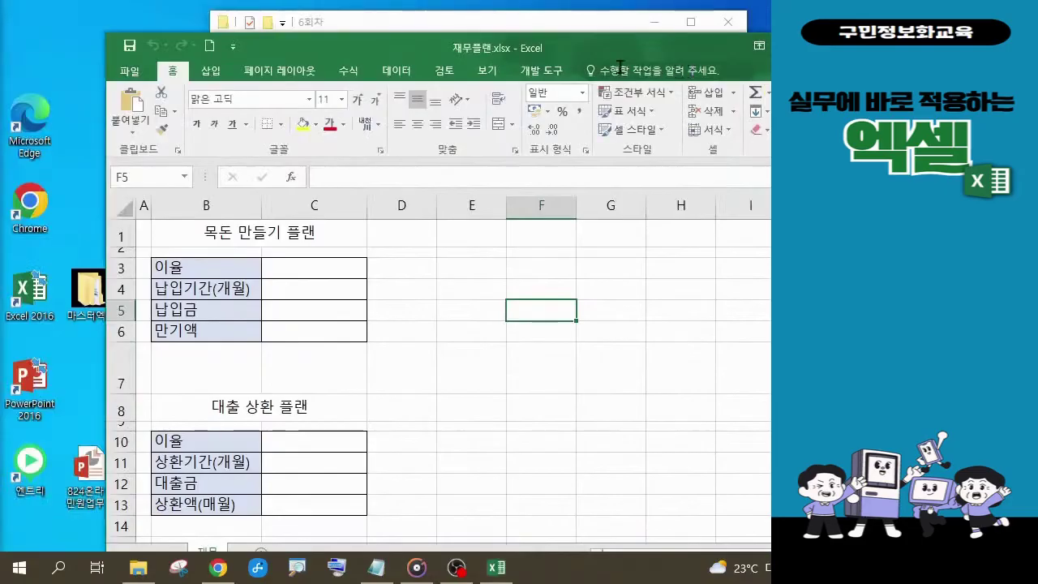
pyautogui.moveTo(412, 42); pyautogui.dragTo(311, 20)
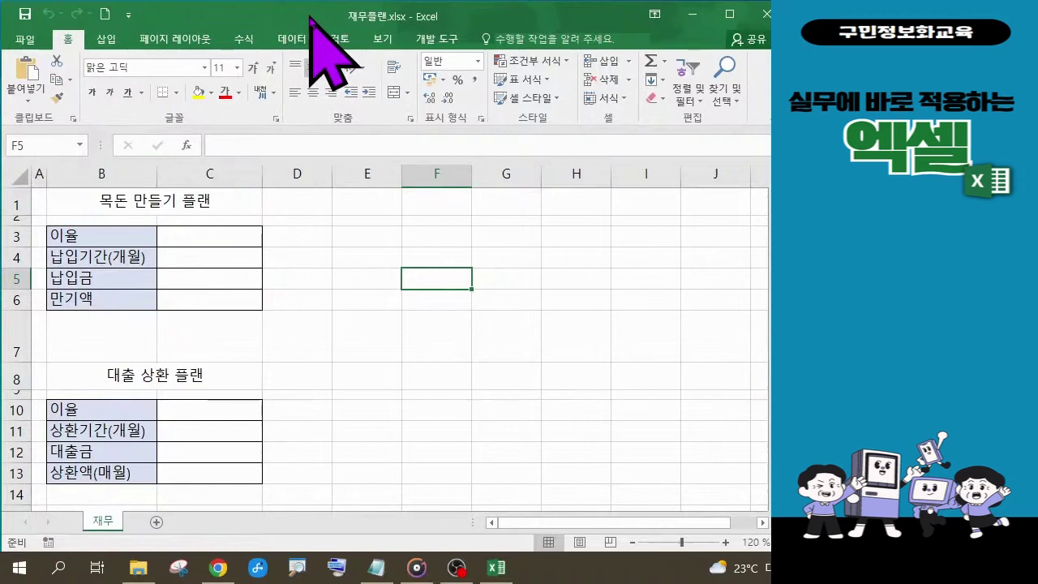
pyautogui.moveTo(310, 20); pyautogui.dragTo(309, 18)
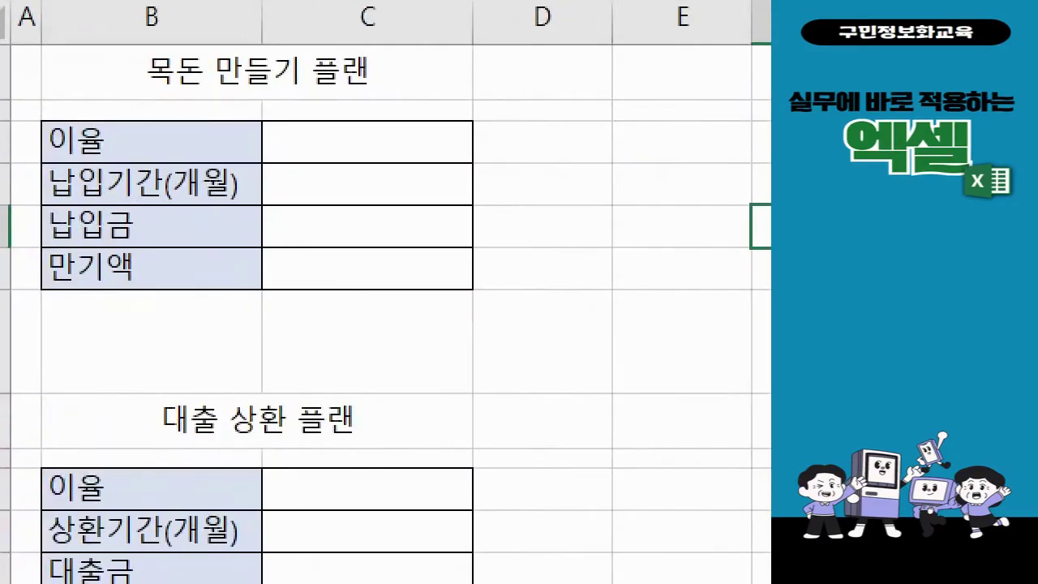
pyautogui.moveTo(3, 34)
pyautogui.mouseDown()
pyautogui.moveTo(389, 202)
pyautogui.moveTo(507, 335)
pyautogui.mouseUp()
pyautogui.moveTo(481, 265); pyautogui.dragTo(635, 379)
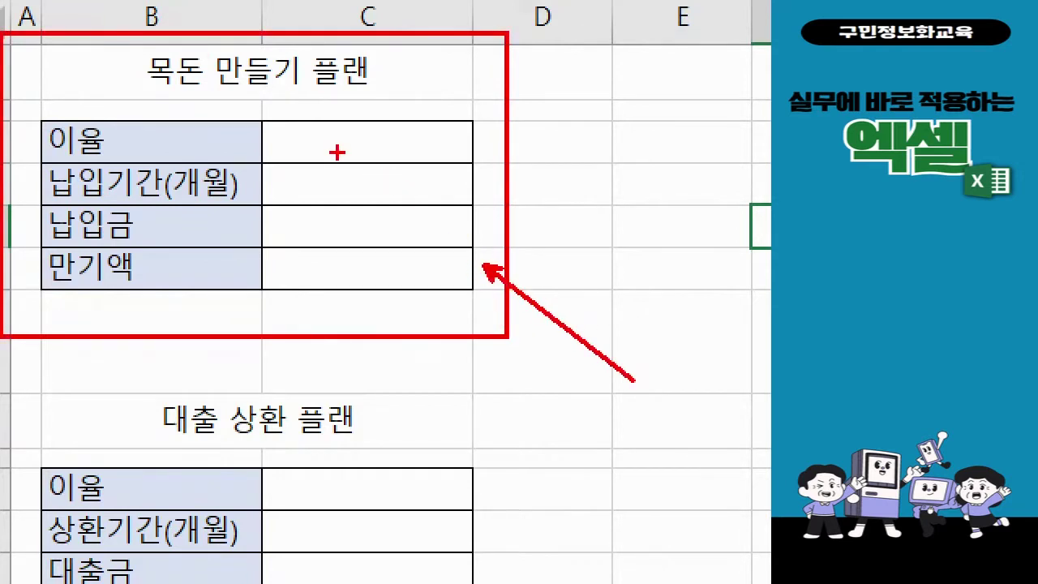
pyautogui.moveTo(332, 142)
pyautogui.mouseDown()
pyautogui.moveTo(367, 154)
pyautogui.moveTo(350, 166)
pyautogui.mouseUp()
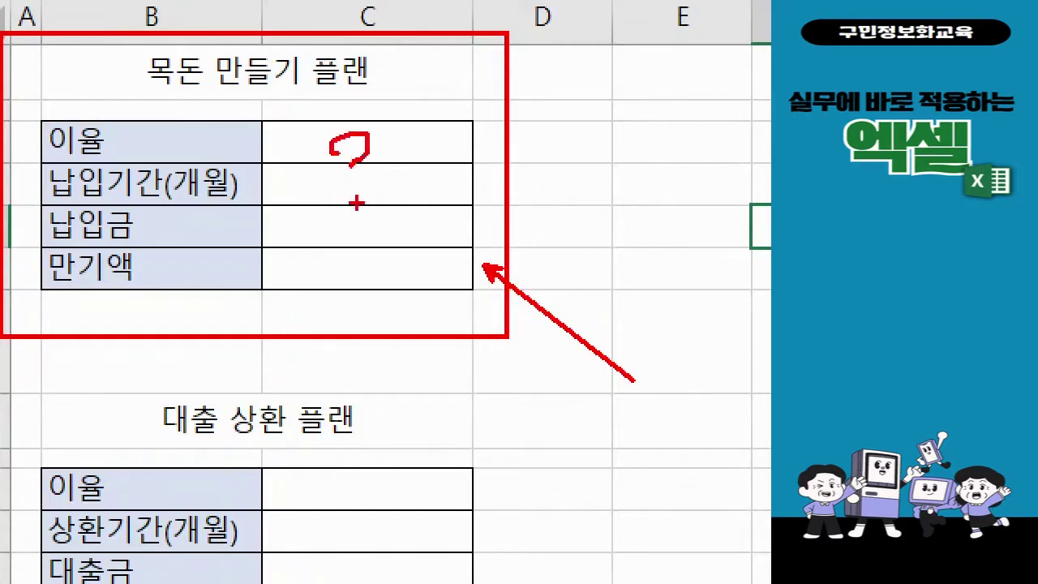
pyautogui.moveTo(360, 205)
pyautogui.mouseDown()
pyautogui.moveTo(343, 184)
pyautogui.moveTo(372, 174)
pyautogui.moveTo(367, 204)
pyautogui.mouseUp()
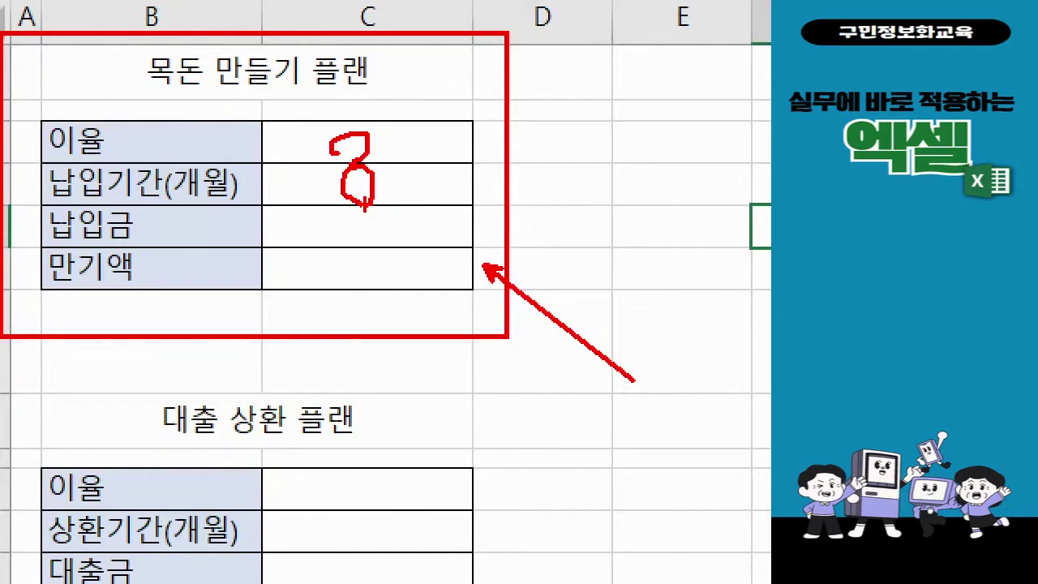
pyautogui.moveTo(376, 239)
pyautogui.mouseDown()
pyautogui.moveTo(363, 240)
pyautogui.moveTo(345, 214)
pyautogui.moveTo(370, 241)
pyautogui.mouseUp()
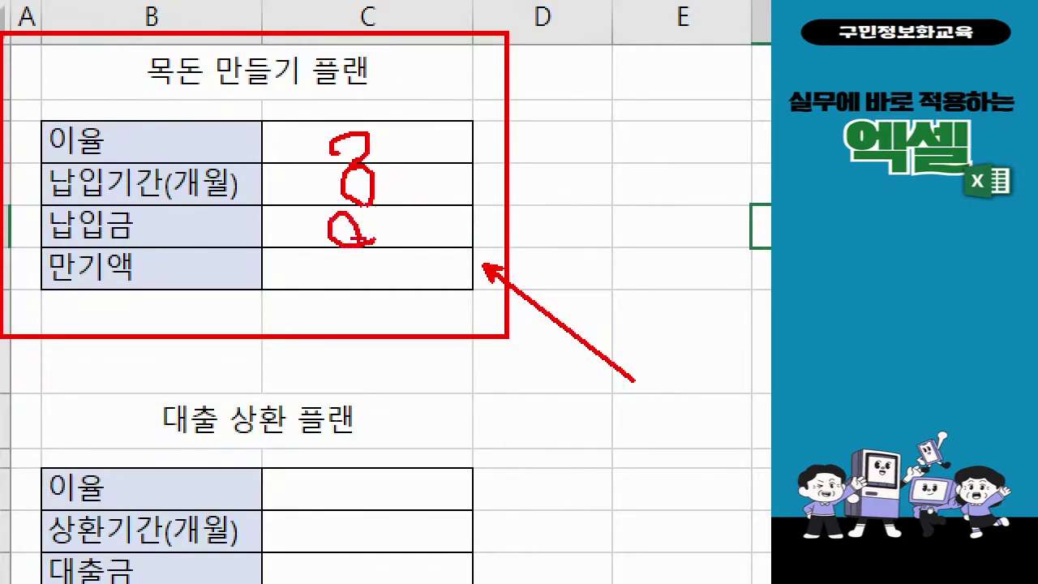
pyautogui.moveTo(403, 144)
pyautogui.mouseDown()
pyautogui.moveTo(469, 243)
pyautogui.moveTo(430, 243)
pyautogui.mouseUp()
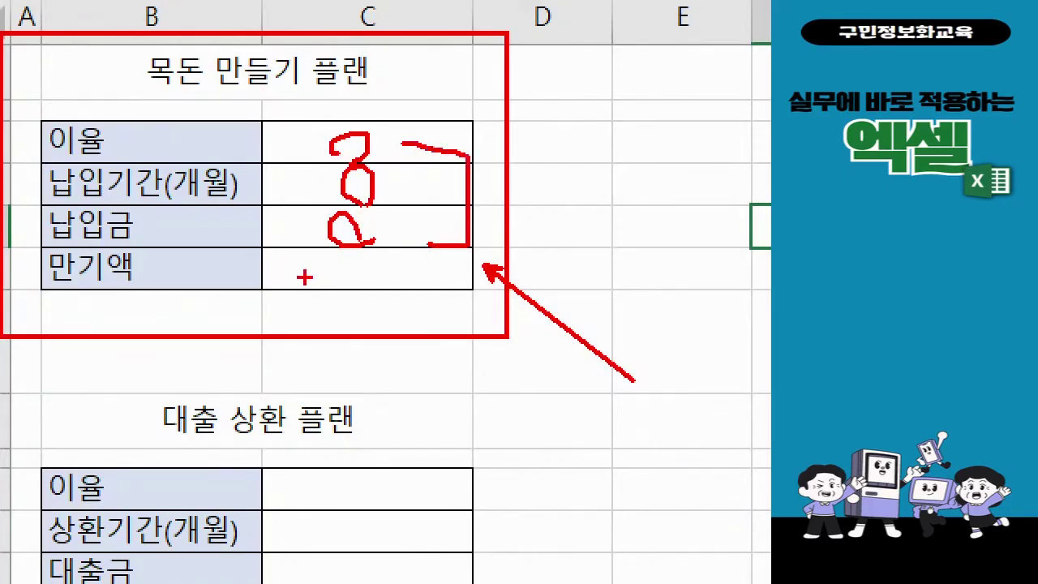
pyautogui.moveTo(273, 261)
pyautogui.mouseDown()
pyautogui.moveTo(290, 282)
pyautogui.moveTo(320, 260)
pyautogui.moveTo(298, 307)
pyautogui.moveTo(317, 274)
pyautogui.moveTo(324, 292)
pyautogui.moveTo(358, 263)
pyautogui.mouseUp()
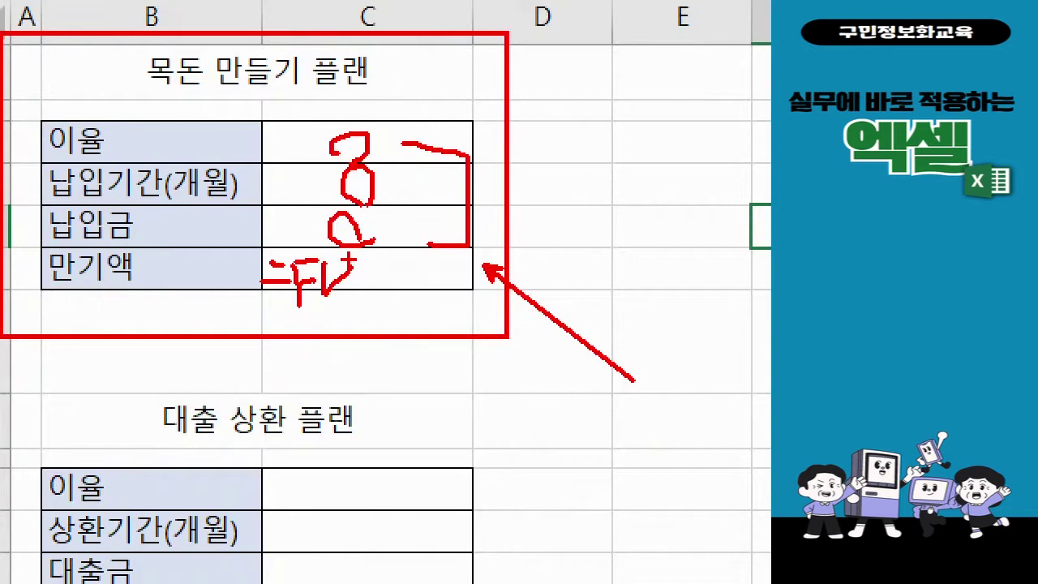
pyautogui.press('Escape')
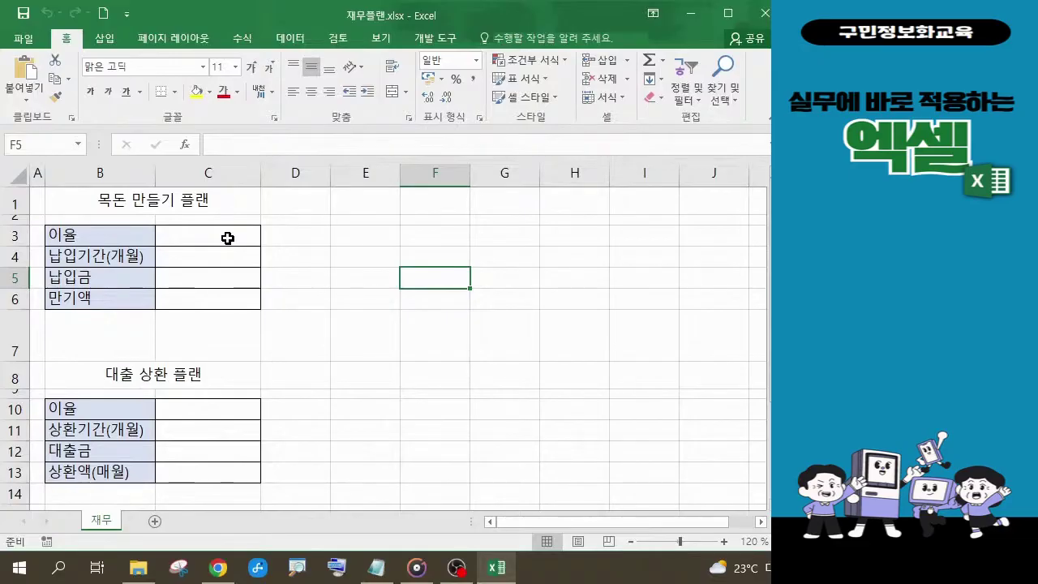
# - Fill in the 목돈 만들기 플랜 table with 이율 2.5% in C3, 납입기간 36 in C4 and 납입금 100000 in C5
pyautogui.click(227, 237)
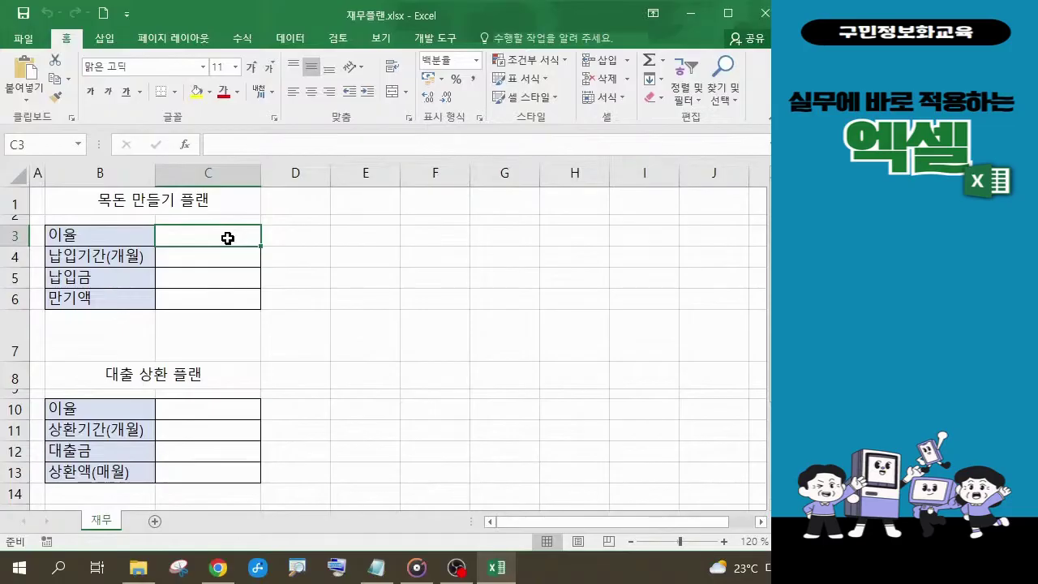
pyautogui.write('2.5')
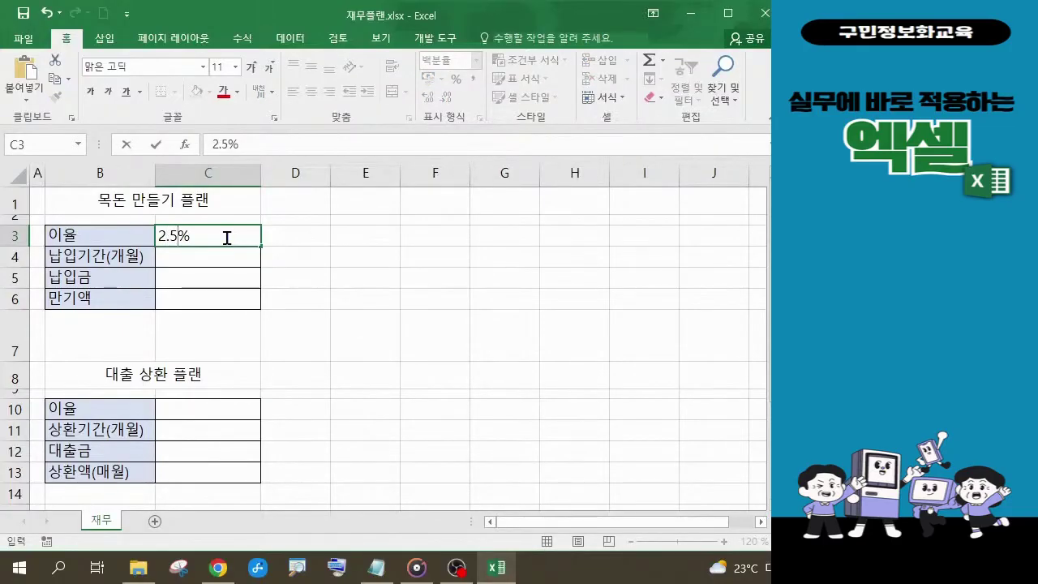
pyautogui.press('Return')
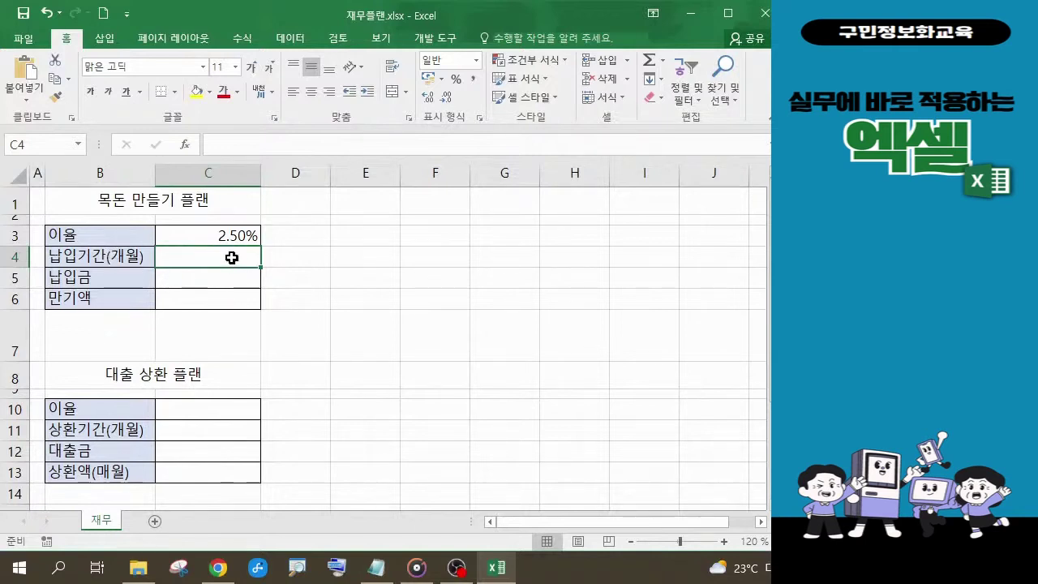
pyautogui.write('36')
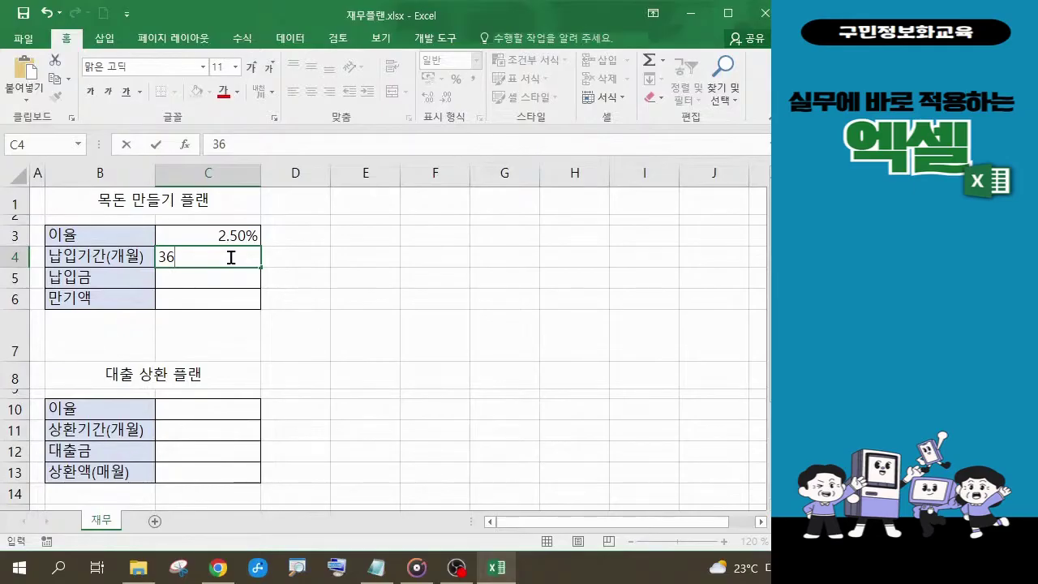
pyautogui.press('Return')
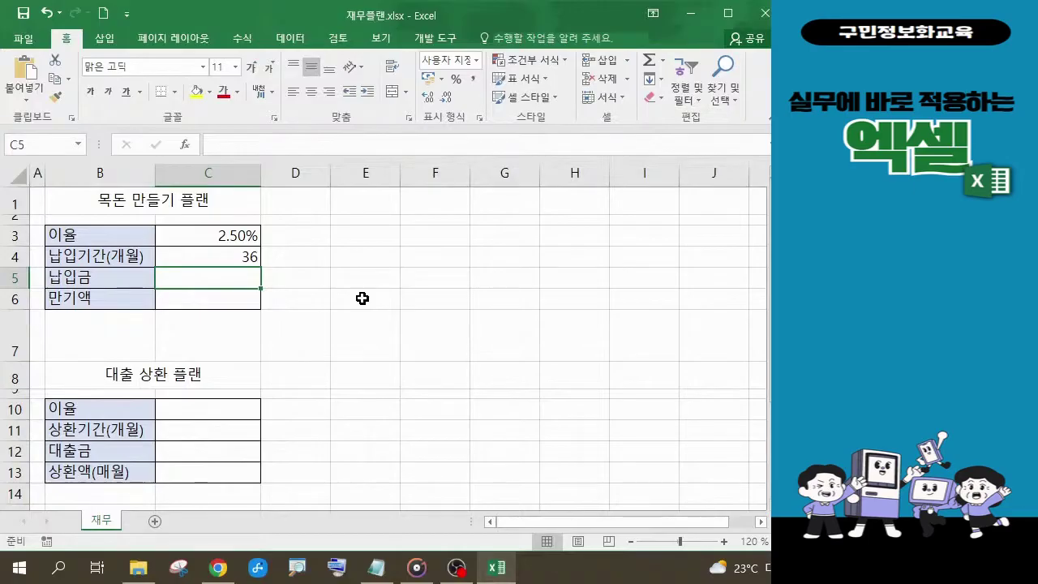
pyautogui.write('100000')
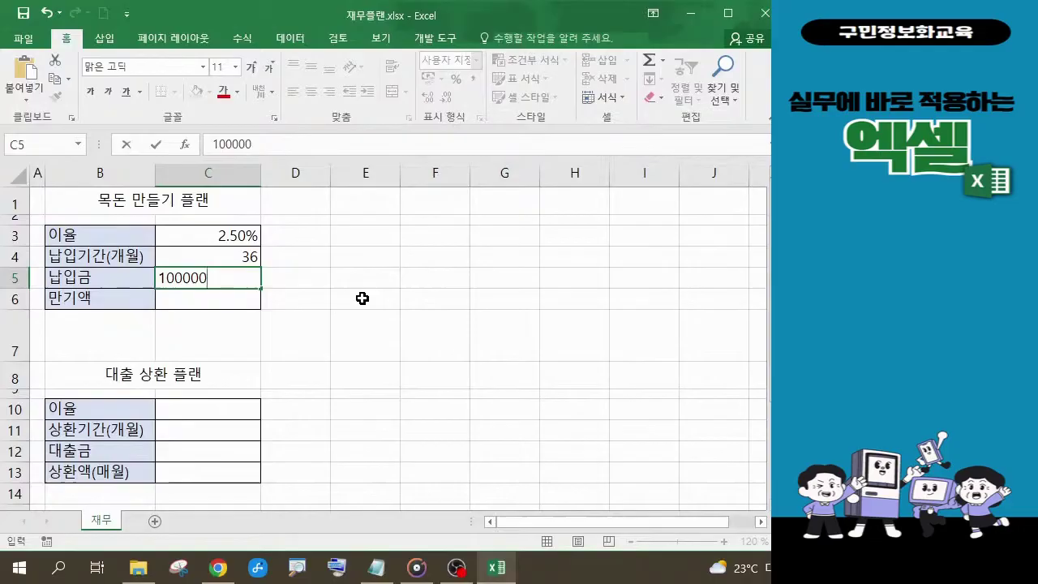
pyautogui.press('Return')
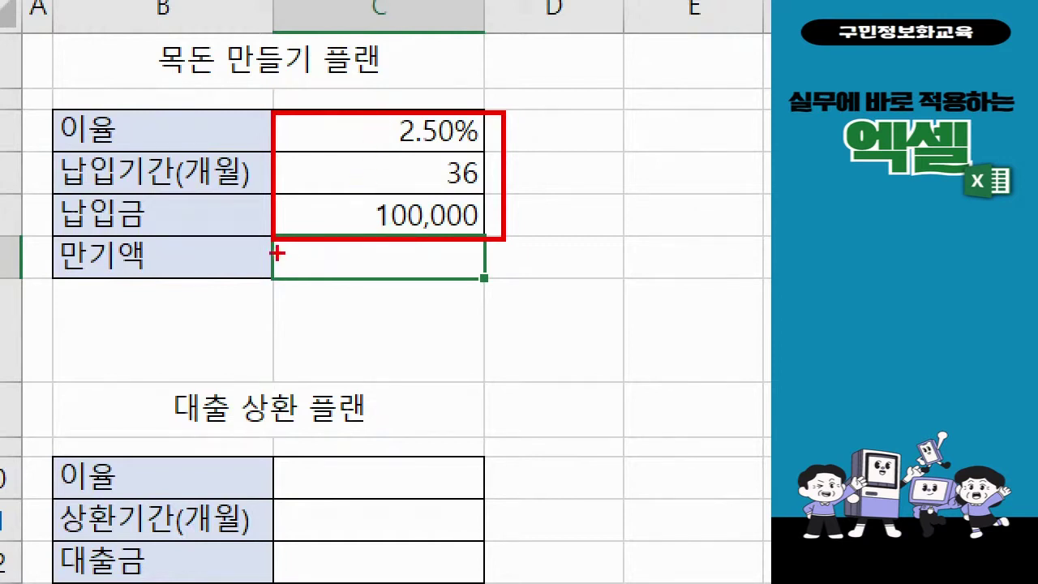
pyautogui.moveTo(276, 253)
pyautogui.mouseDown()
pyautogui.moveTo(305, 253)
pyautogui.moveTo(296, 270)
pyautogui.moveTo(344, 252)
pyautogui.moveTo(325, 302)
pyautogui.moveTo(336, 276)
pyautogui.moveTo(356, 275)
pyautogui.moveTo(363, 291)
pyautogui.moveTo(371, 266)
pyautogui.mouseUp()
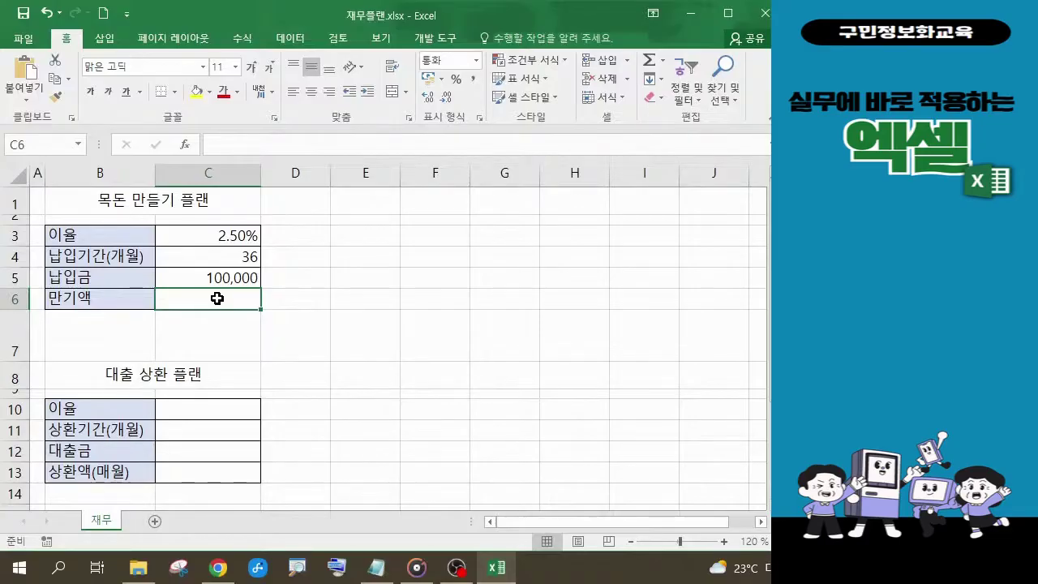
pyautogui.click(820, 304)
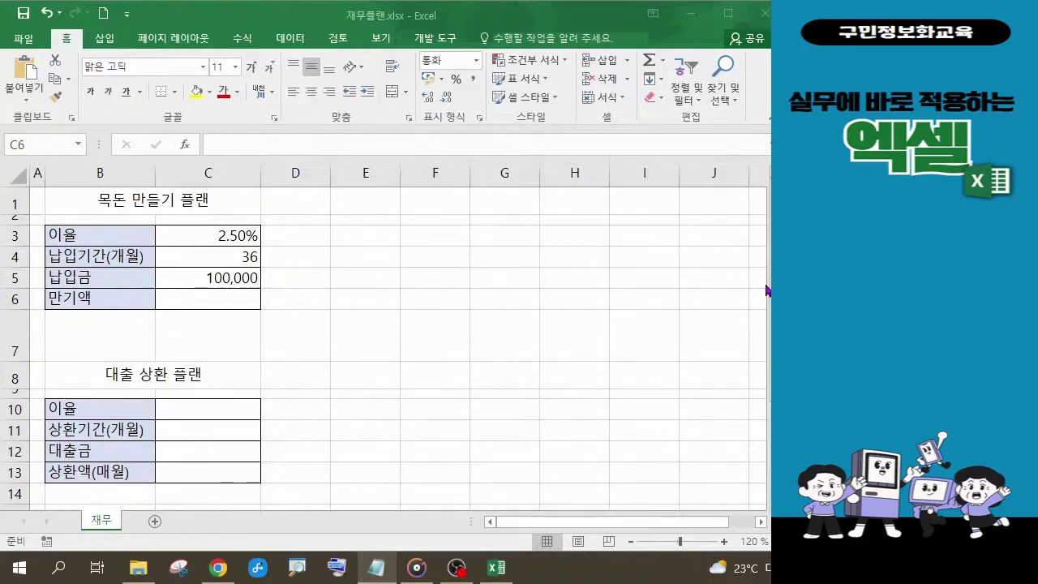
# - Start a formula with the FV function in the 만기액 cell C6
pyautogui.click(210, 301)
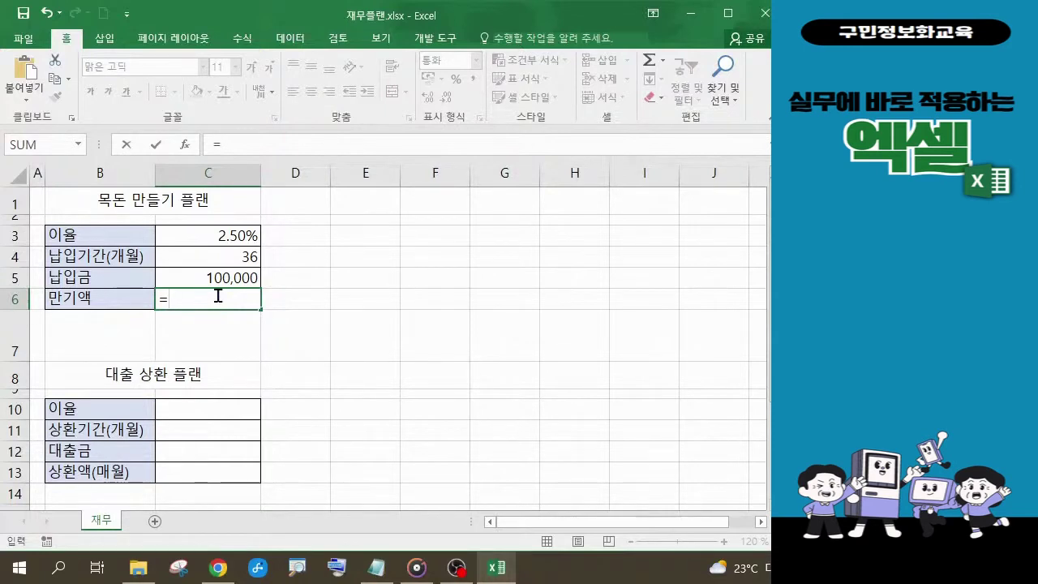
pyautogui.write('F')
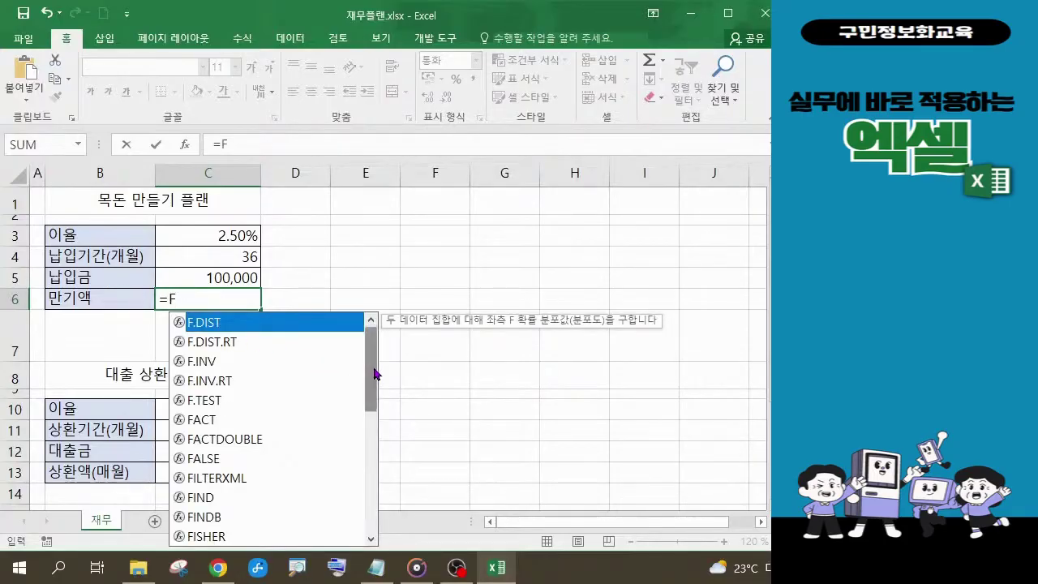
pyautogui.moveTo(372, 364); pyautogui.dragTo(361, 490)
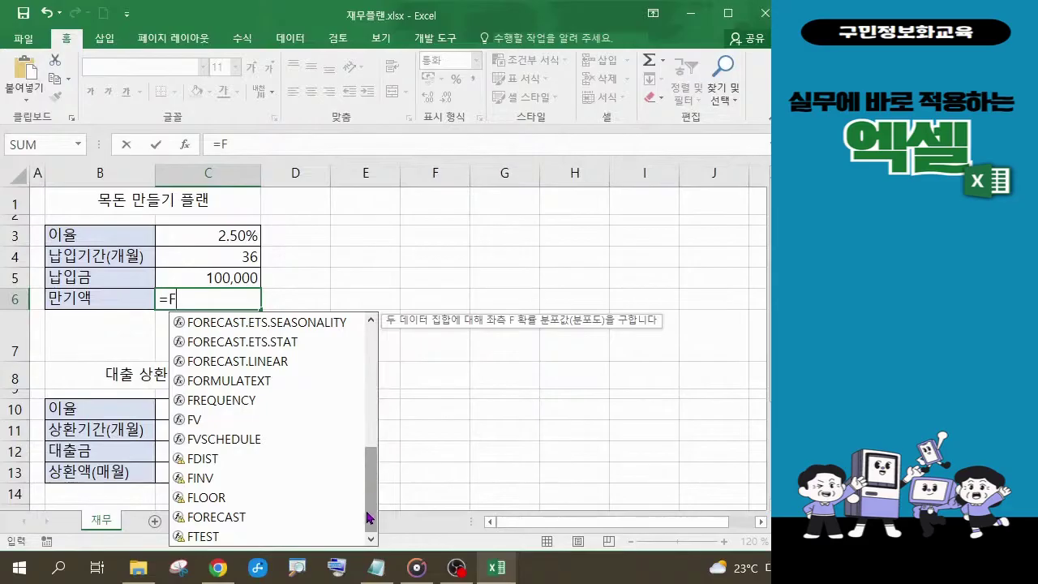
pyautogui.click(202, 419)
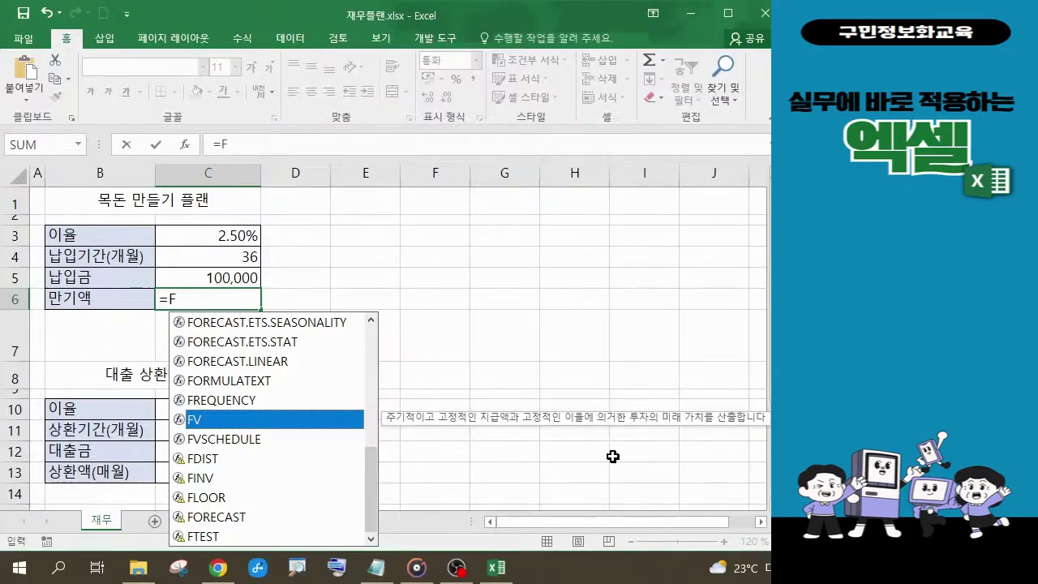
pyautogui.doubleClick(289, 420)
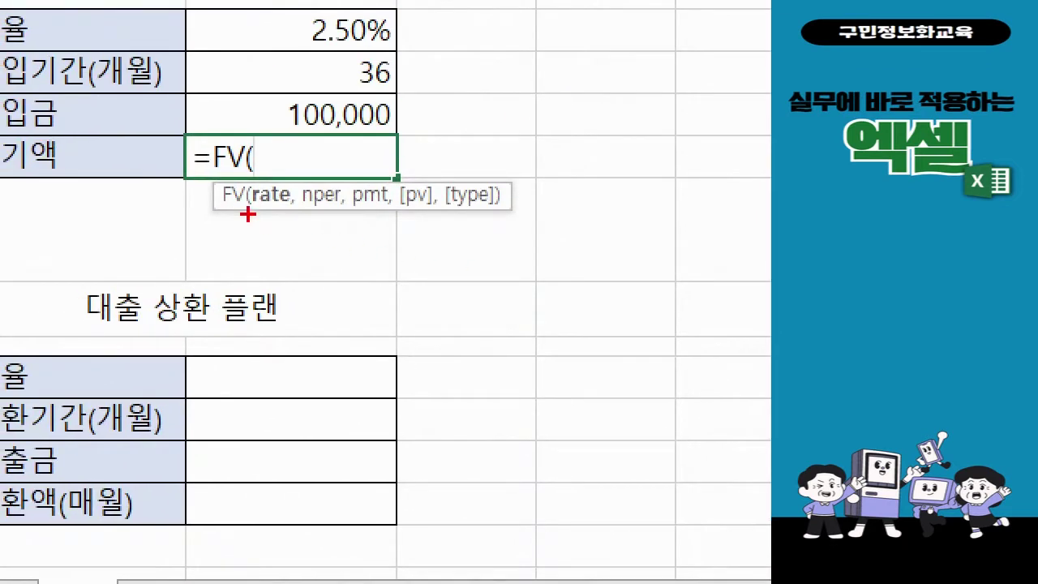
# - Open the function arguments dialog for FV and move it clear of the 목돈 만들기 플랜 table
pyautogui.moveTo(253, 215); pyautogui.dragTo(482, 215)
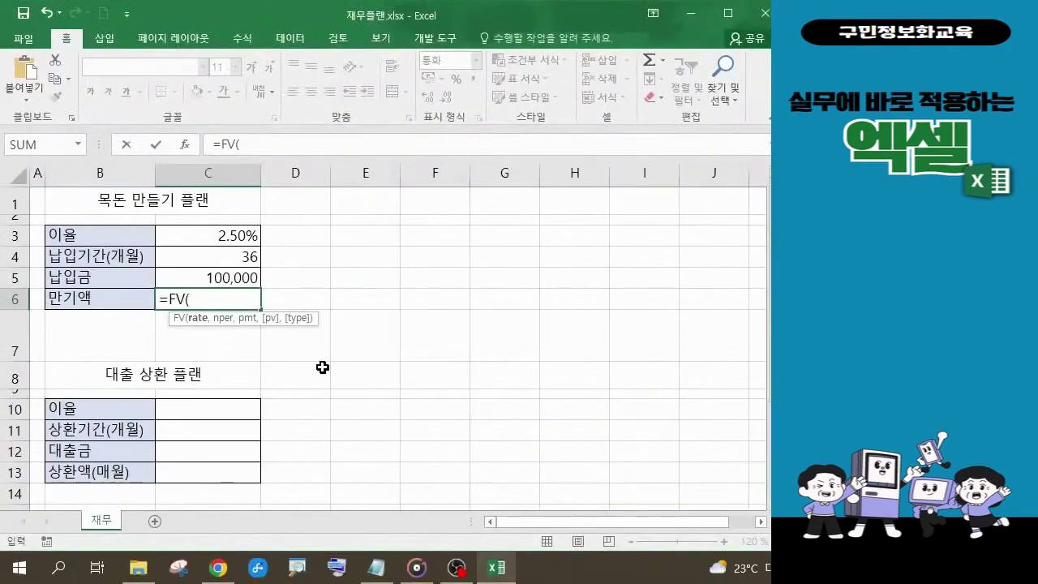
pyautogui.click(339, 569)
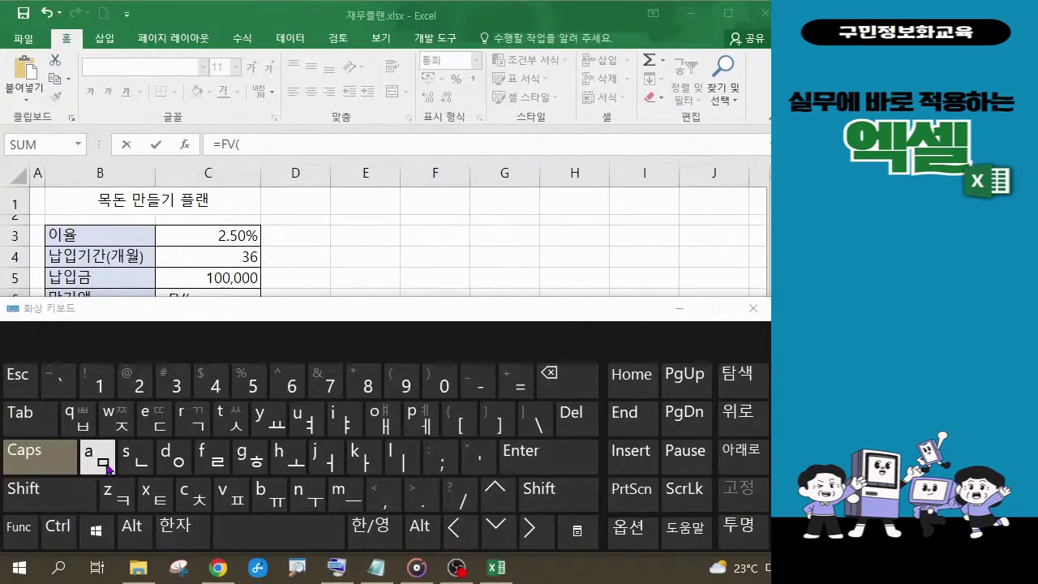
pyautogui.click(672, 310)
pyautogui.hotkey('ctrl', 'a')
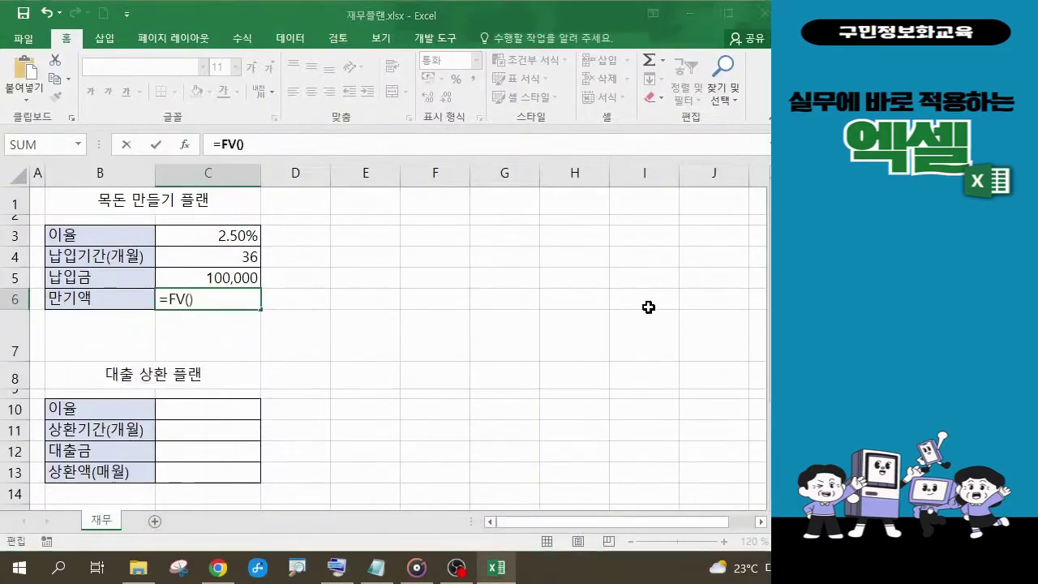
pyautogui.moveTo(348, 18); pyautogui.dragTo(456, 202)
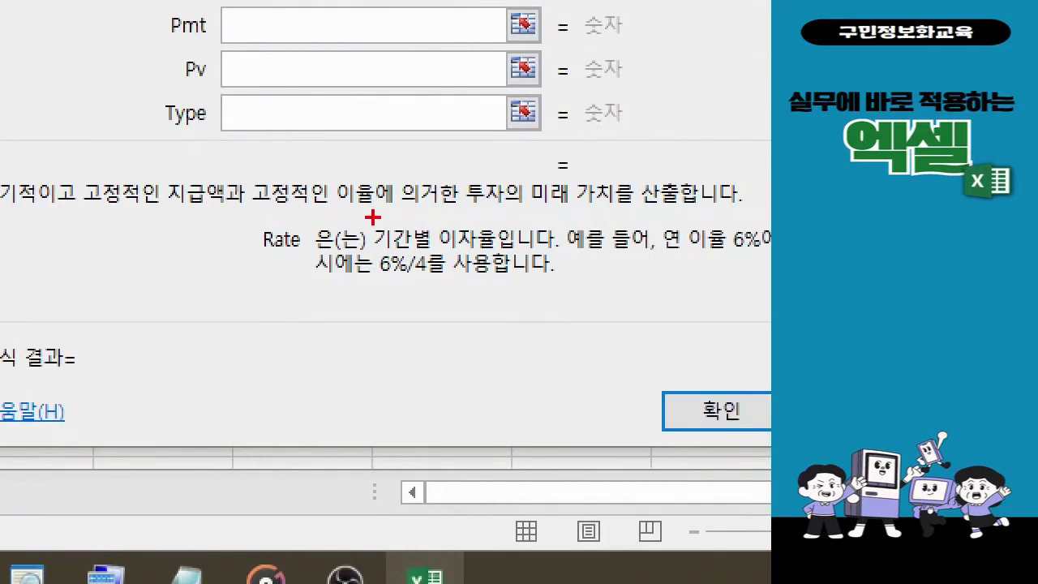
# - Set the Rate argument of FV to the monthly interest rate C3/12
pyautogui.moveTo(372, 216)
pyautogui.mouseDown()
pyautogui.moveTo(479, 262)
pyautogui.moveTo(503, 250)
pyautogui.mouseUp()
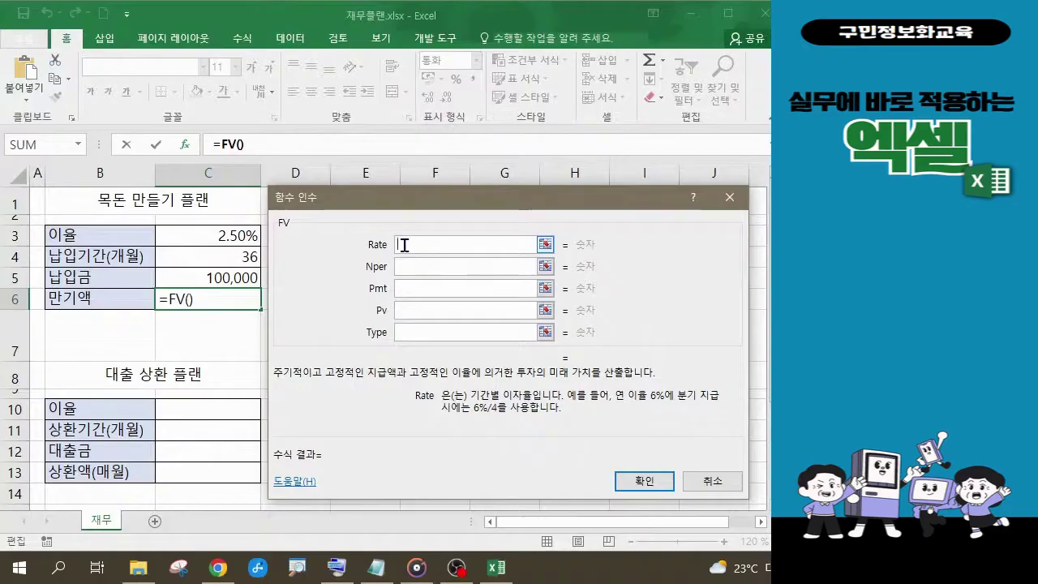
pyautogui.click(233, 237)
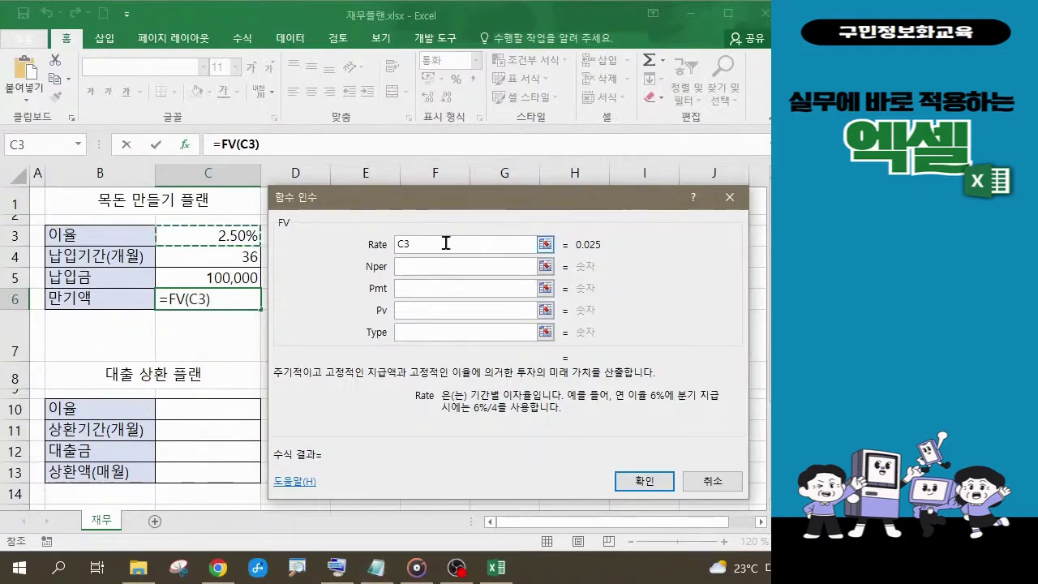
pyautogui.write('/')
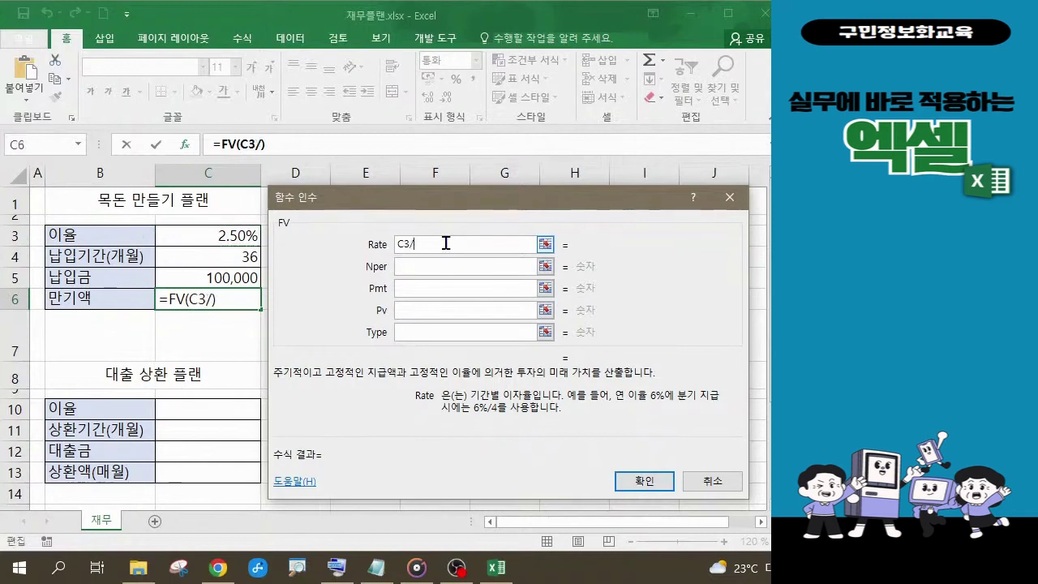
pyautogui.write('2')
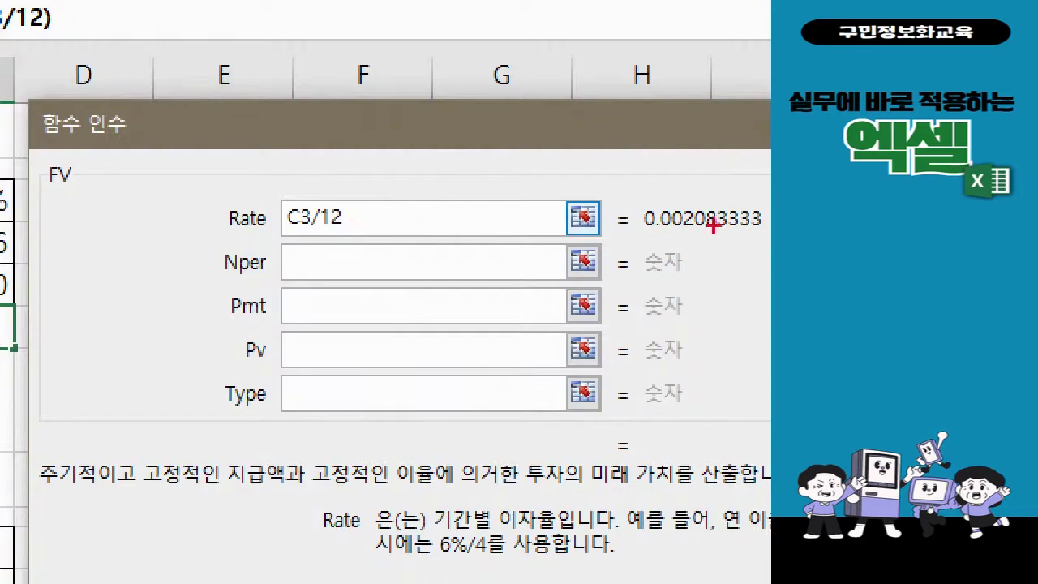
pyautogui.moveTo(621, 200)
pyautogui.mouseDown()
pyautogui.moveTo(652, 200)
pyautogui.moveTo(701, 232)
pyautogui.moveTo(738, 230)
pyautogui.mouseUp()
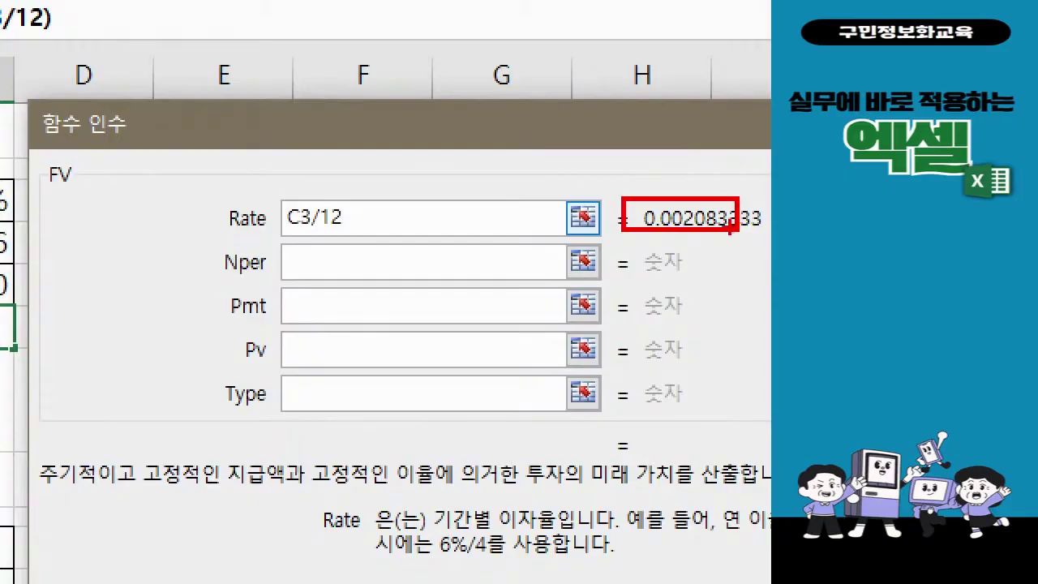
pyautogui.moveTo(275, 237)
pyautogui.mouseDown()
pyautogui.moveTo(196, 188)
pyautogui.moveTo(290, 240)
pyautogui.mouseUp()
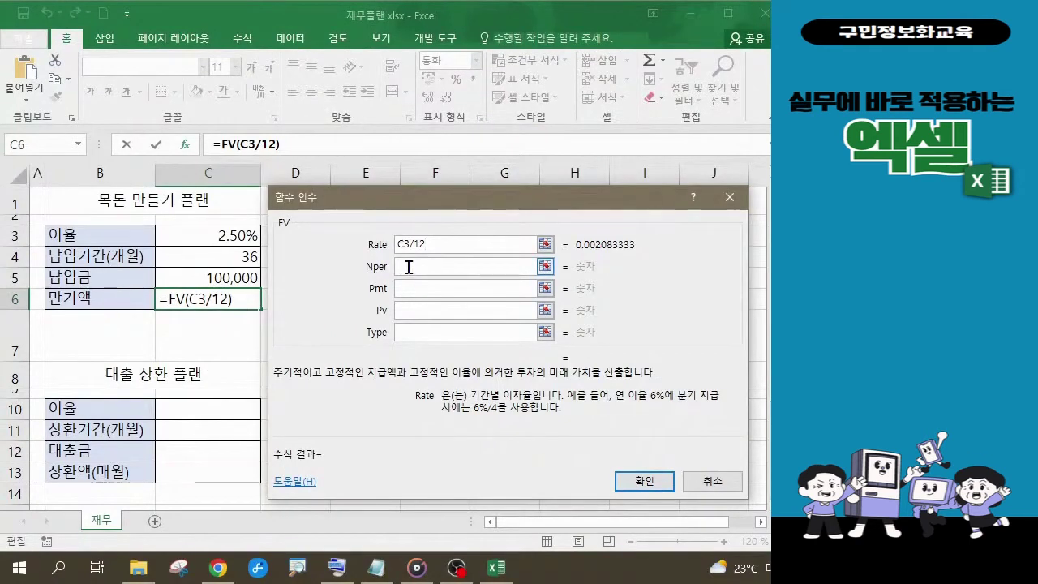
# - Set the Nper argument to the 납입기간 cell C4
pyautogui.click(409, 267)
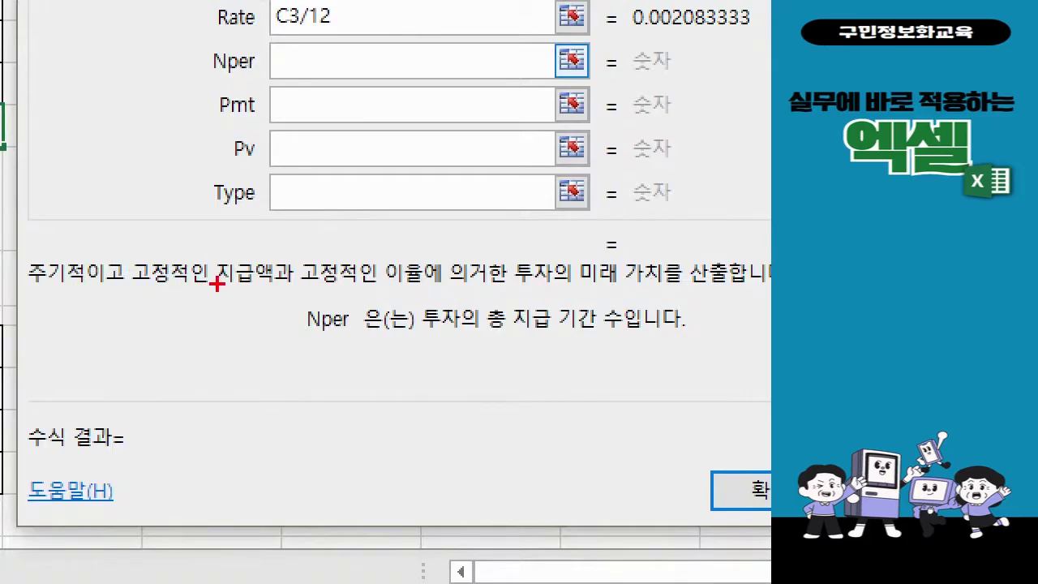
pyautogui.moveTo(126, 256); pyautogui.dragTo(242, 286)
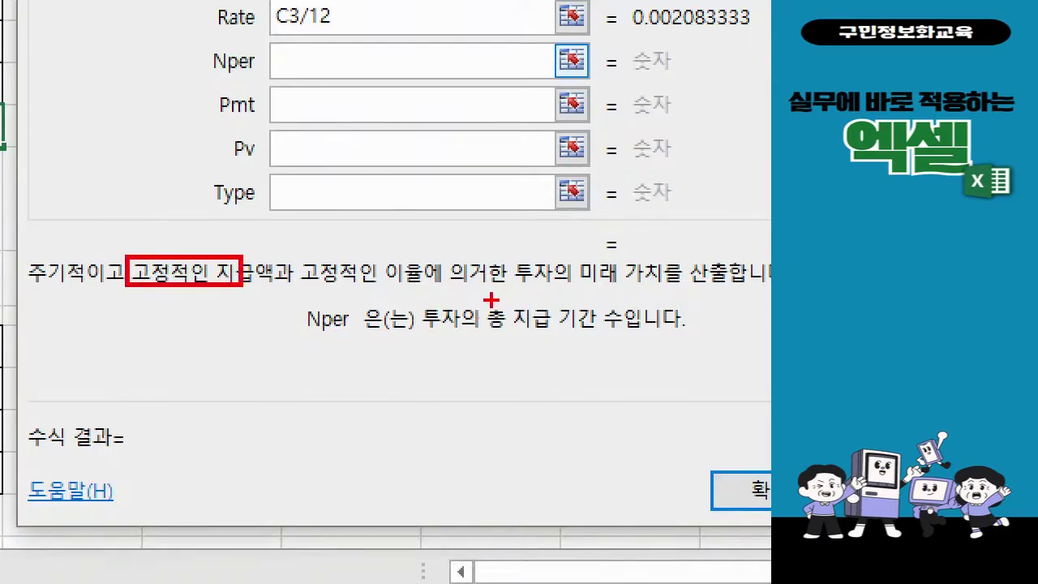
pyautogui.moveTo(491, 301); pyautogui.dragTo(598, 333)
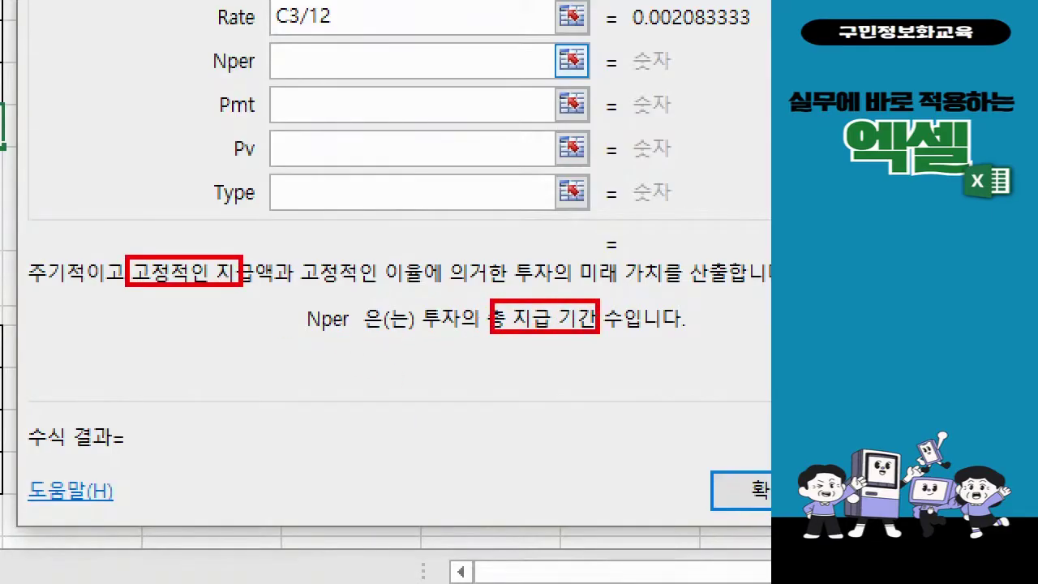
pyautogui.press('Escape')
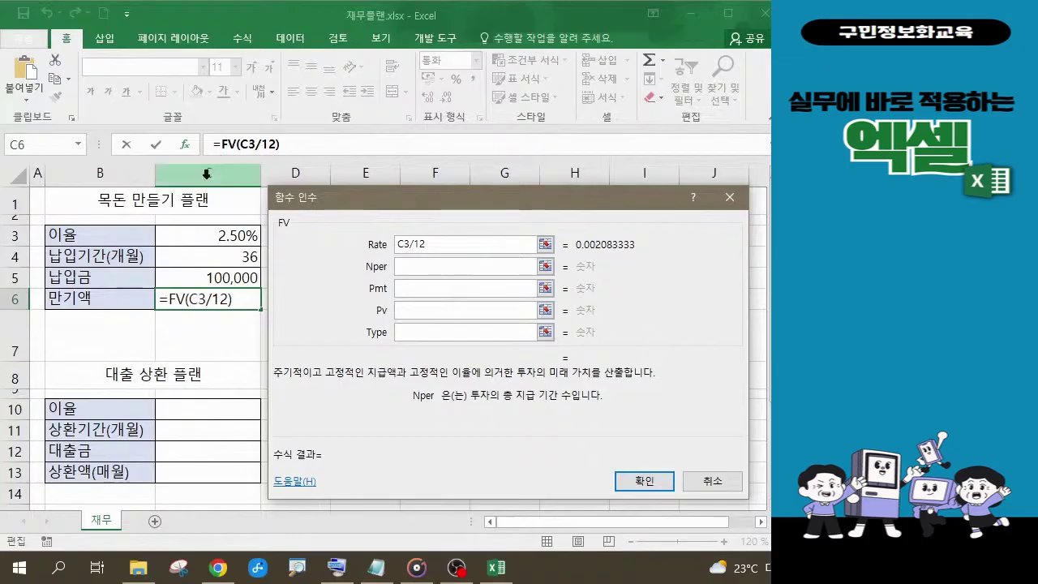
pyautogui.click(222, 257)
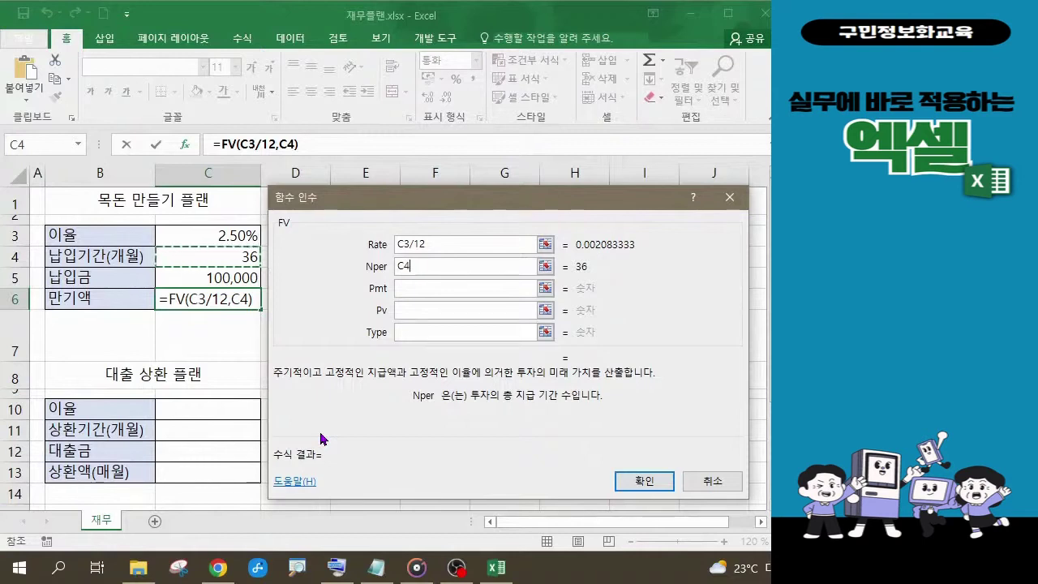
# - Set the Pmt argument to the negated 납입금 cell, -C5
pyautogui.click(422, 292)
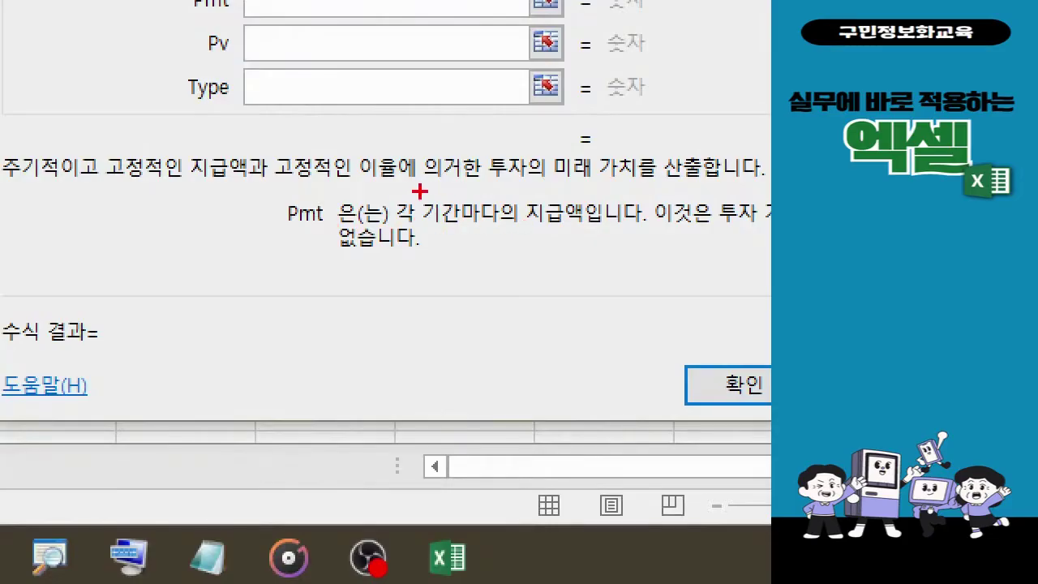
pyautogui.moveTo(269, 192); pyautogui.dragTo(591, 234)
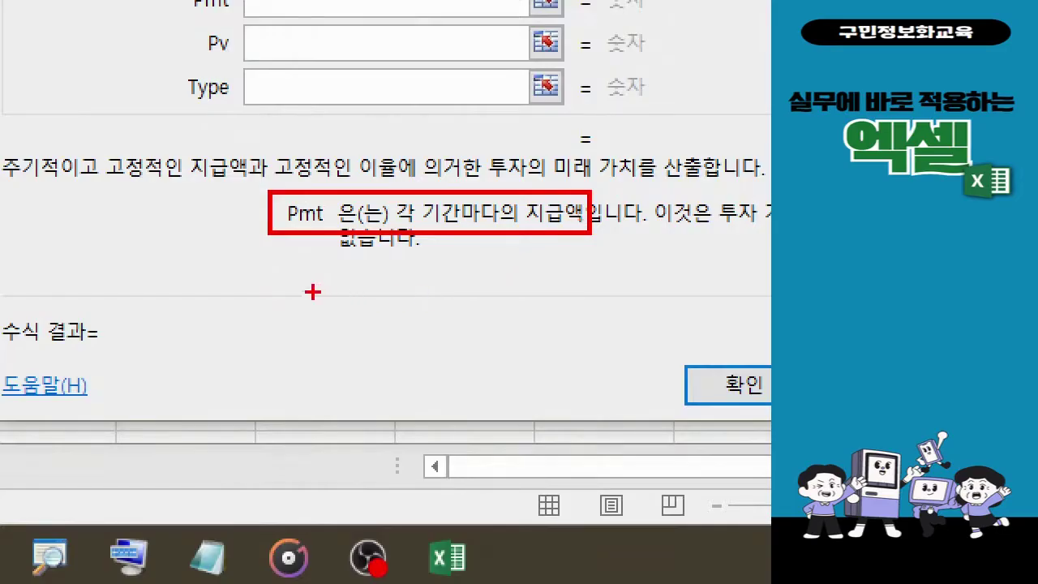
pyautogui.moveTo(292, 278)
pyautogui.mouseDown()
pyautogui.moveTo(304, 306)
pyautogui.moveTo(324, 311)
pyautogui.moveTo(349, 296)
pyautogui.moveTo(342, 339)
pyautogui.moveTo(357, 367)
pyautogui.mouseUp()
pyautogui.moveTo(375, 280)
pyautogui.mouseDown()
pyautogui.moveTo(407, 275)
pyautogui.moveTo(410, 312)
pyautogui.moveTo(398, 323)
pyautogui.moveTo(447, 314)
pyautogui.moveTo(428, 365)
pyautogui.moveTo(429, 338)
pyautogui.mouseUp()
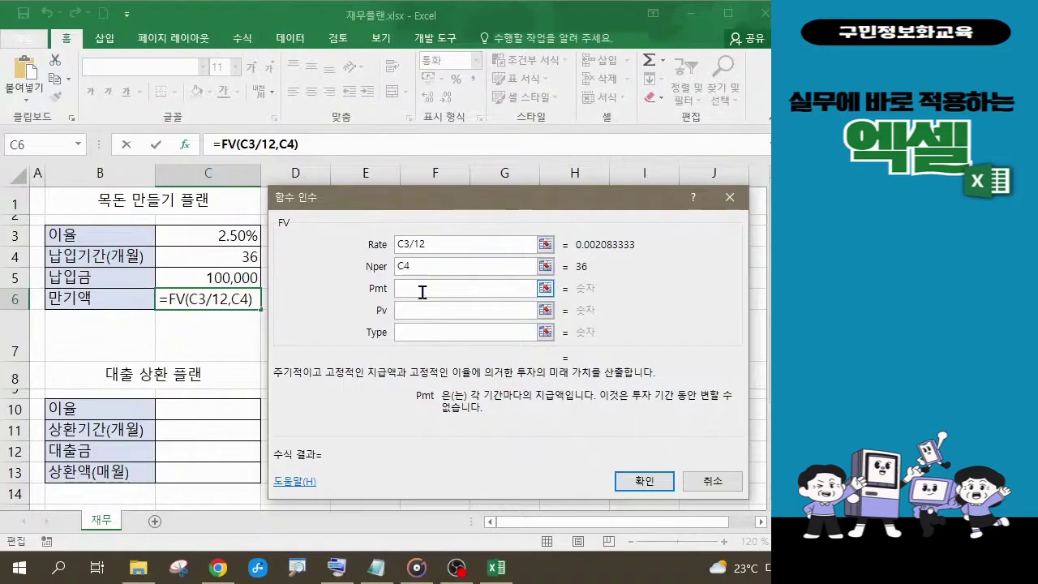
pyautogui.click(232, 281)
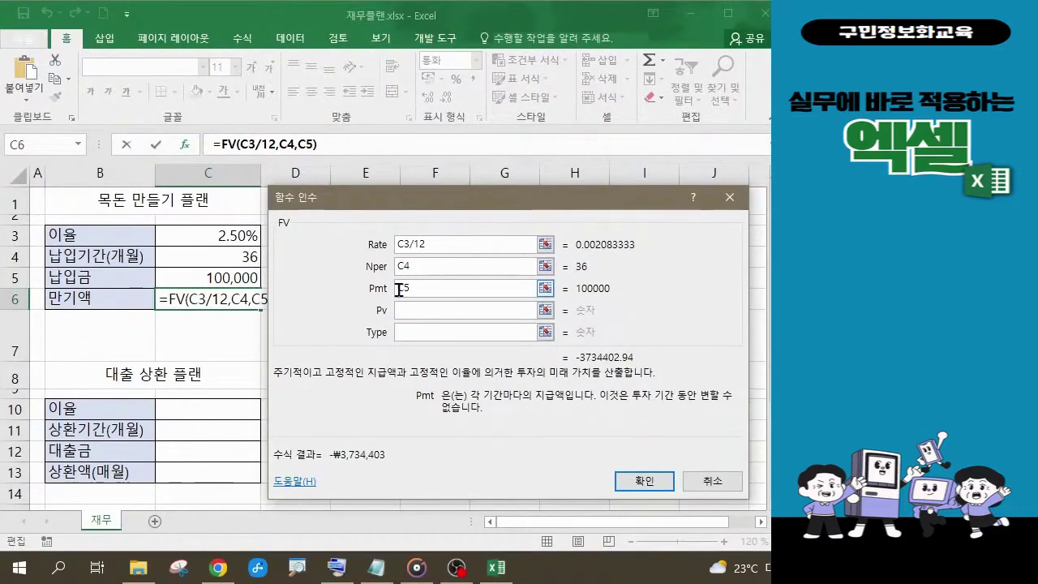
pyautogui.press('Home')
pyautogui.write('-')
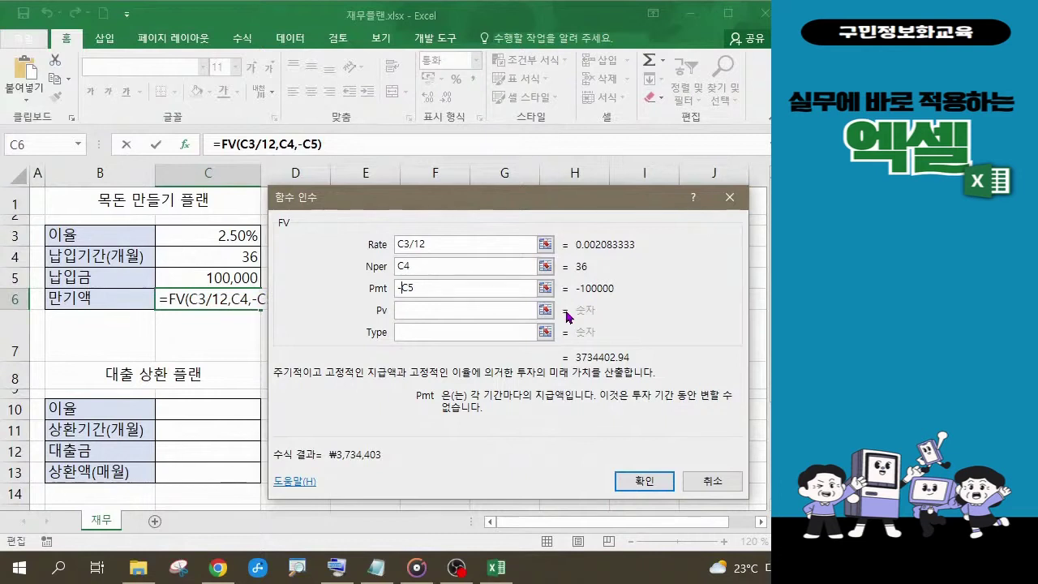
# - Read the descriptions of the optional Pv and Type arguments in the FV function arguments
pyautogui.click(414, 309)
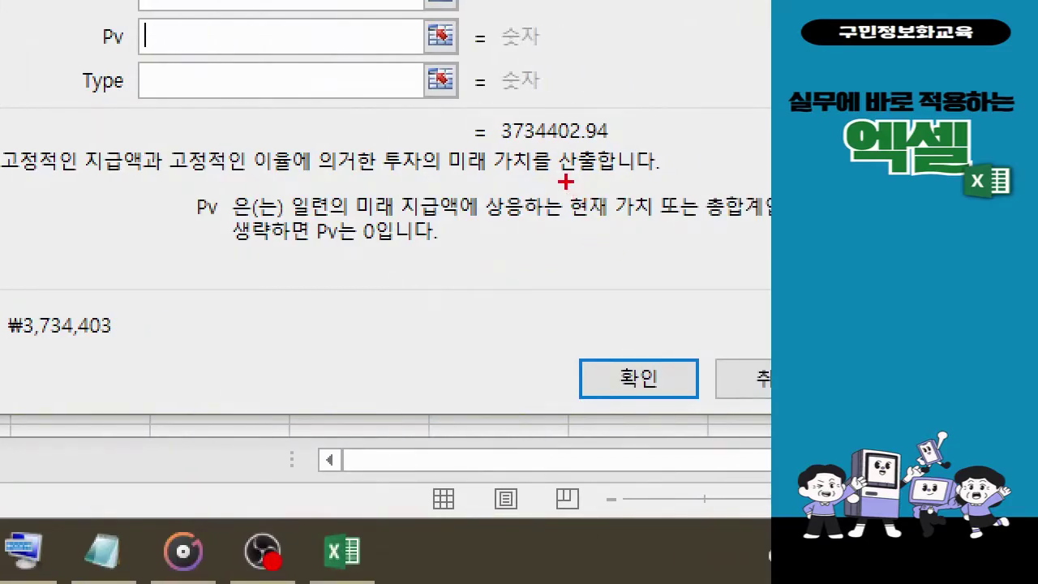
pyautogui.moveTo(565, 180); pyautogui.dragTo(653, 230)
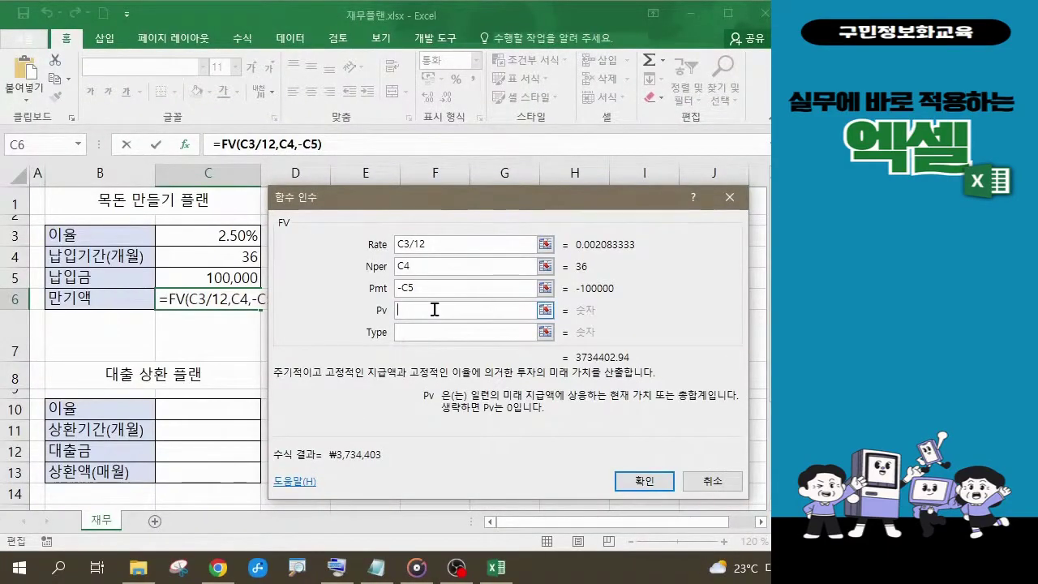
pyautogui.click(424, 333)
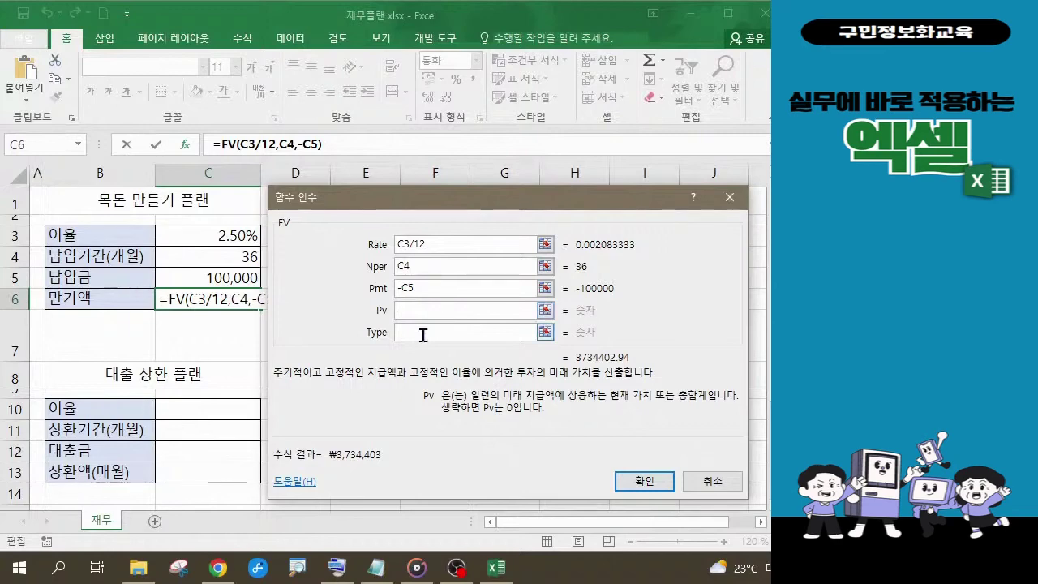
pyautogui.click(424, 332)
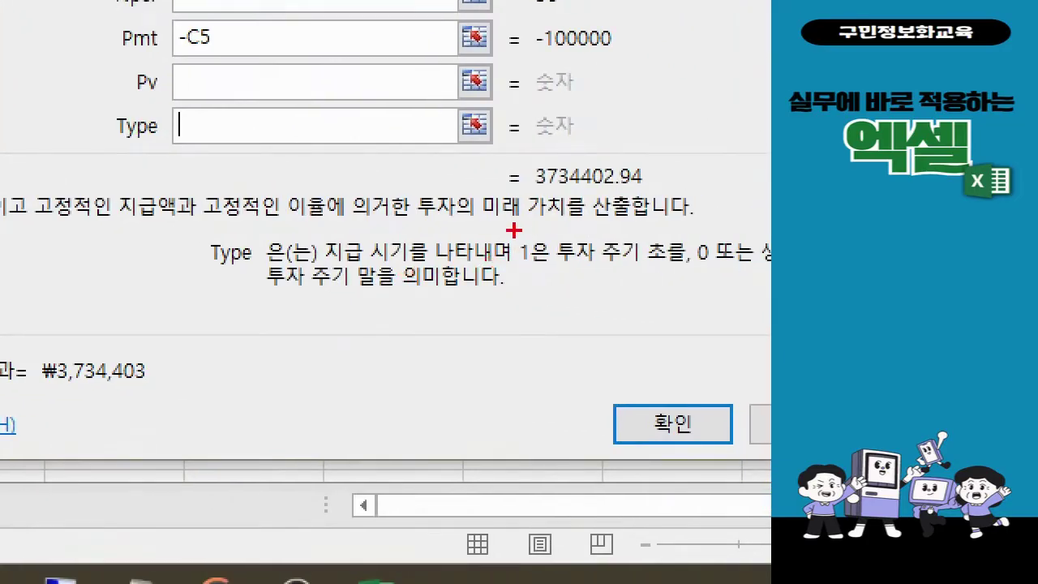
pyautogui.moveTo(507, 231); pyautogui.dragTo(603, 265)
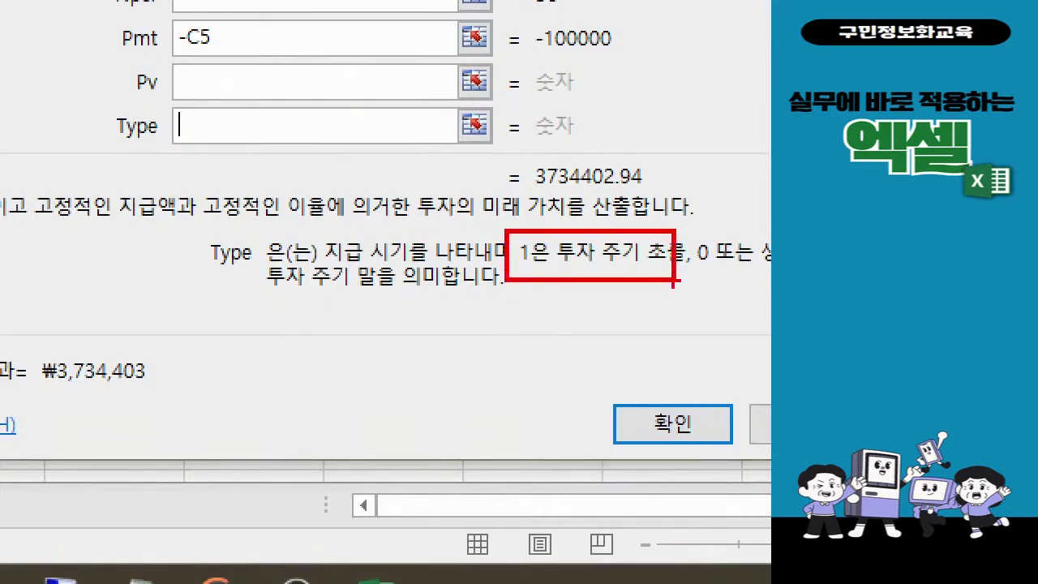
pyautogui.moveTo(305, 262); pyautogui.dragTo(384, 298)
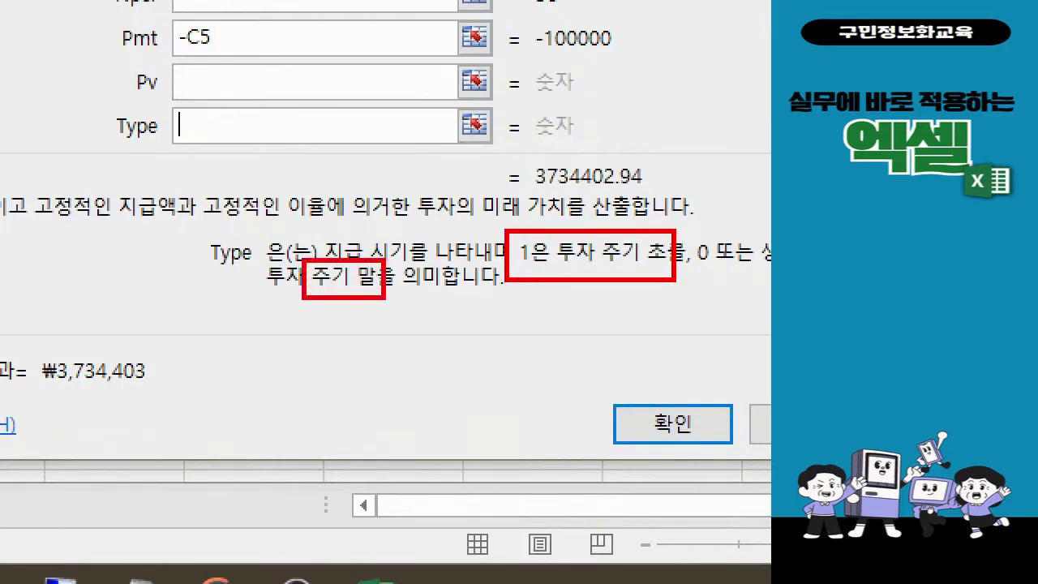
pyautogui.press('Escape')
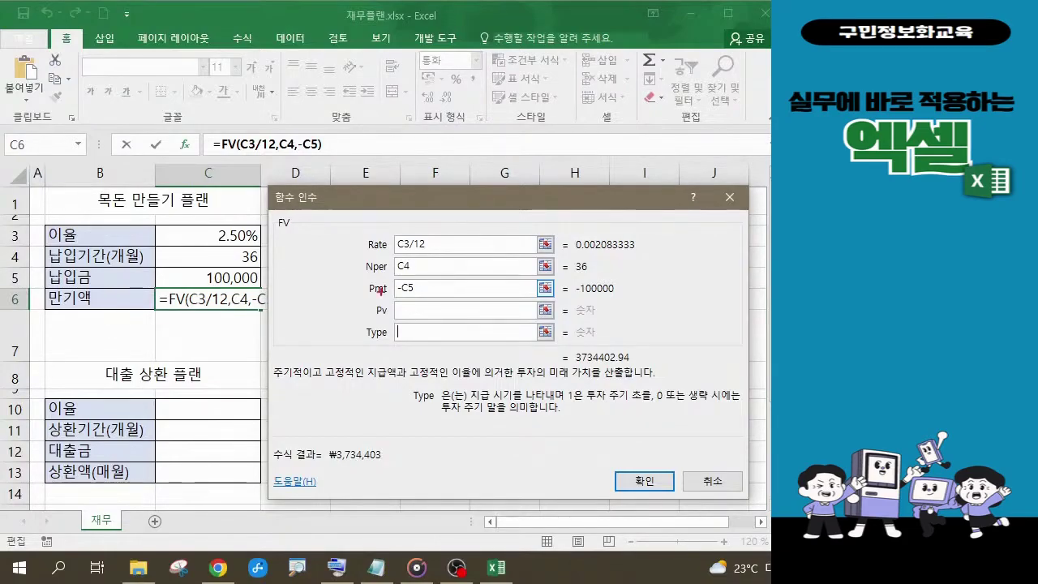
# - Confirm the FV arguments to enter =FV(C3/12,C4,-C5) in the 만기액 cell C6
pyautogui.moveTo(183, 112); pyautogui.dragTo(341, 166)
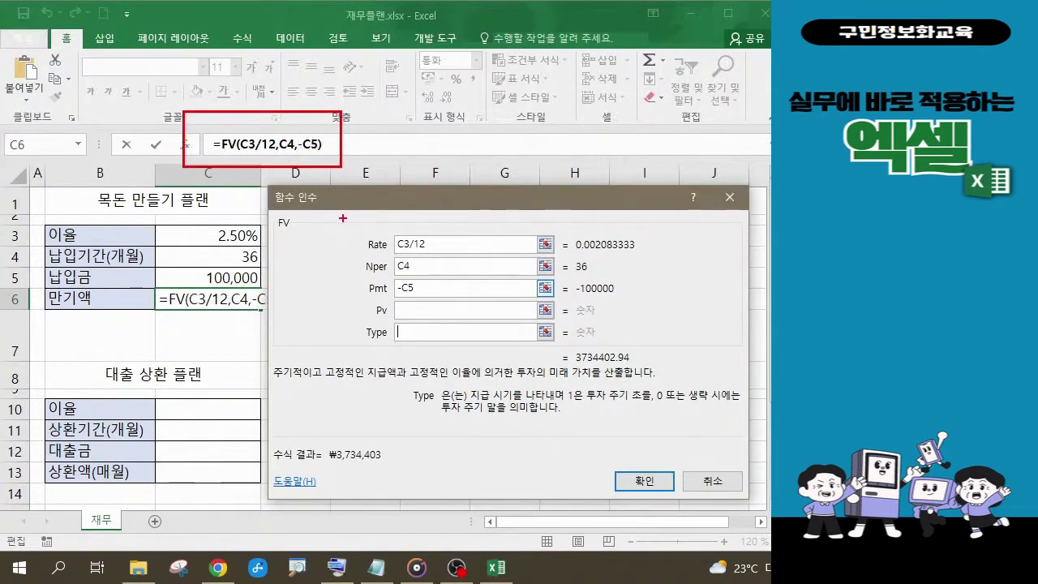
pyautogui.moveTo(339, 217)
pyautogui.mouseDown()
pyautogui.moveTo(519, 286)
pyautogui.moveTo(530, 319)
pyautogui.moveTo(618, 344)
pyautogui.moveTo(634, 367)
pyautogui.moveTo(644, 363)
pyautogui.mouseUp()
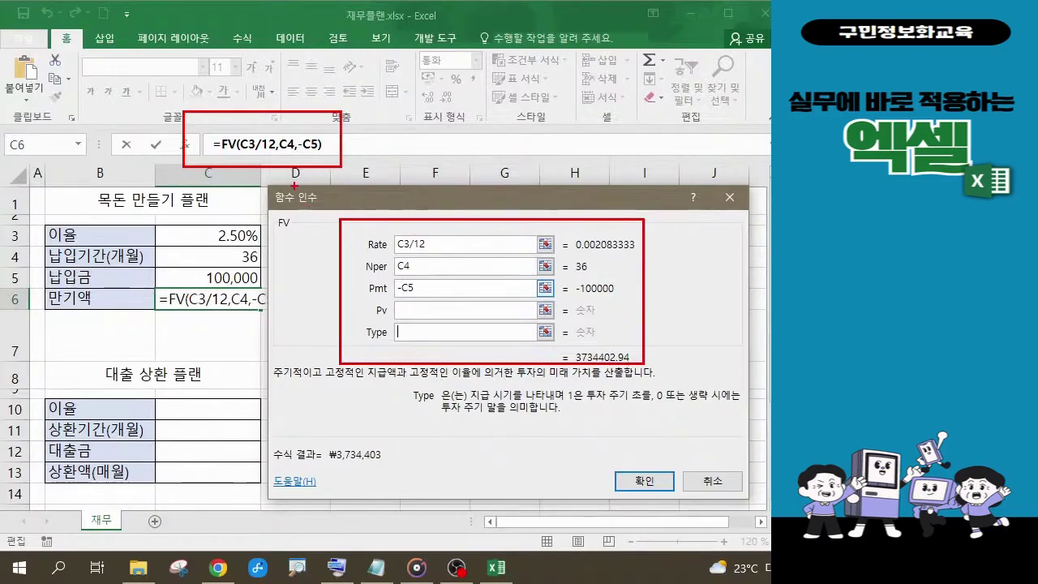
pyautogui.moveTo(294, 186); pyautogui.dragTo(327, 219)
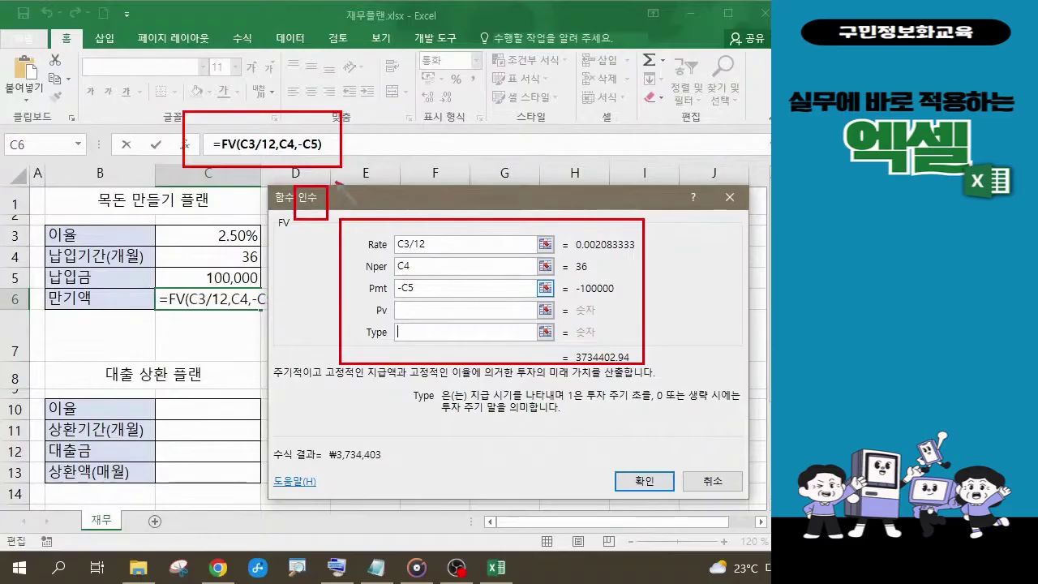
pyautogui.moveTo(336, 183)
pyautogui.mouseDown()
pyautogui.moveTo(357, 205)
pyautogui.moveTo(372, 188)
pyautogui.moveTo(356, 171)
pyautogui.moveTo(381, 200)
pyautogui.mouseUp()
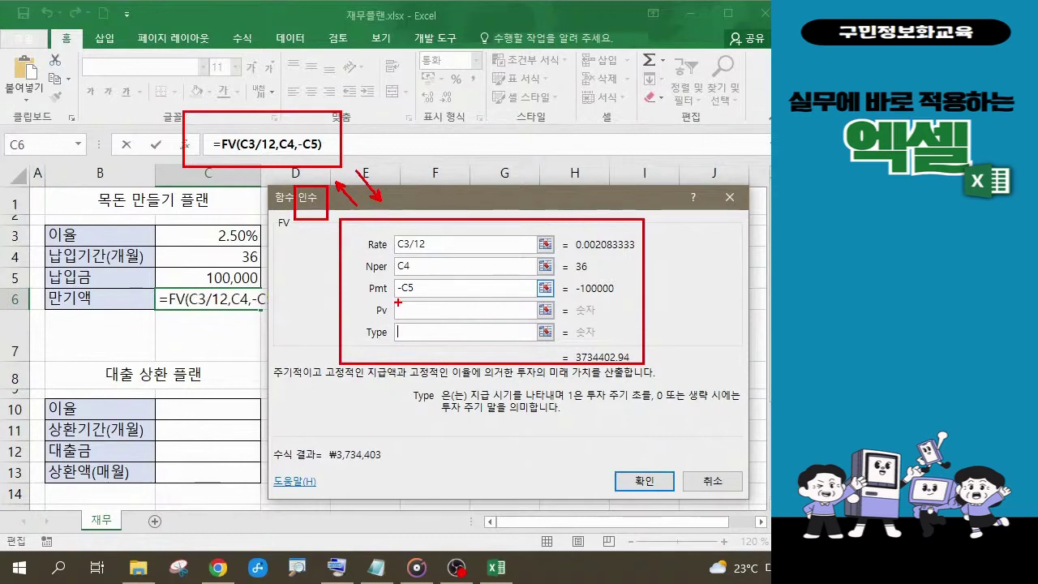
pyautogui.moveTo(682, 499)
pyautogui.mouseDown()
pyautogui.moveTo(649, 507)
pyautogui.moveTo(617, 442)
pyautogui.moveTo(660, 451)
pyautogui.moveTo(662, 490)
pyautogui.mouseUp()
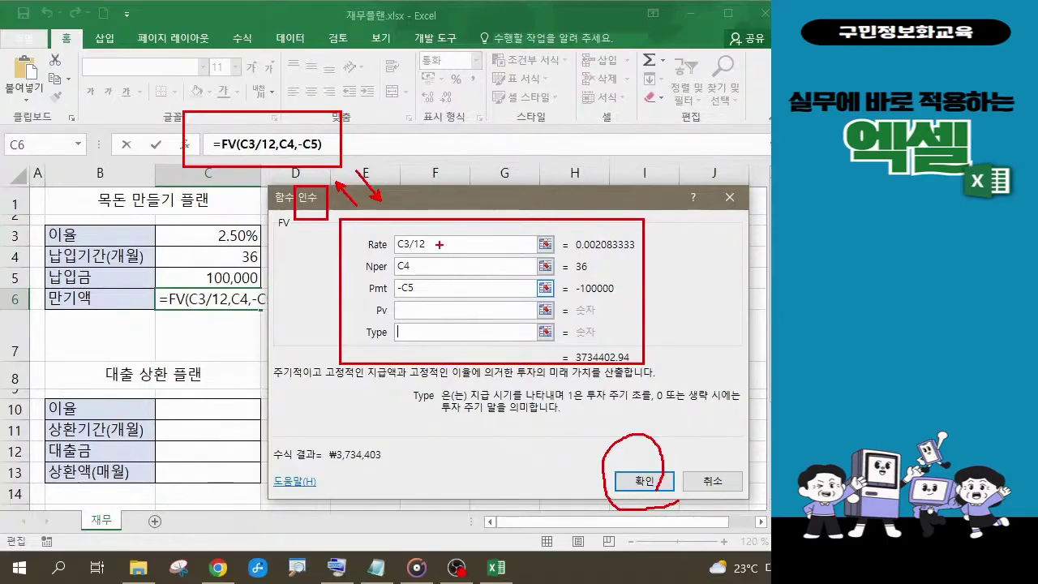
pyautogui.moveTo(438, 244)
pyautogui.mouseDown()
pyautogui.moveTo(443, 253)
pyautogui.moveTo(450, 237)
pyautogui.mouseUp()
pyautogui.moveTo(428, 286)
pyautogui.mouseDown()
pyautogui.moveTo(435, 295)
pyautogui.moveTo(445, 279)
pyautogui.moveTo(388, 290)
pyautogui.moveTo(396, 280)
pyautogui.moveTo(406, 300)
pyautogui.mouseUp()
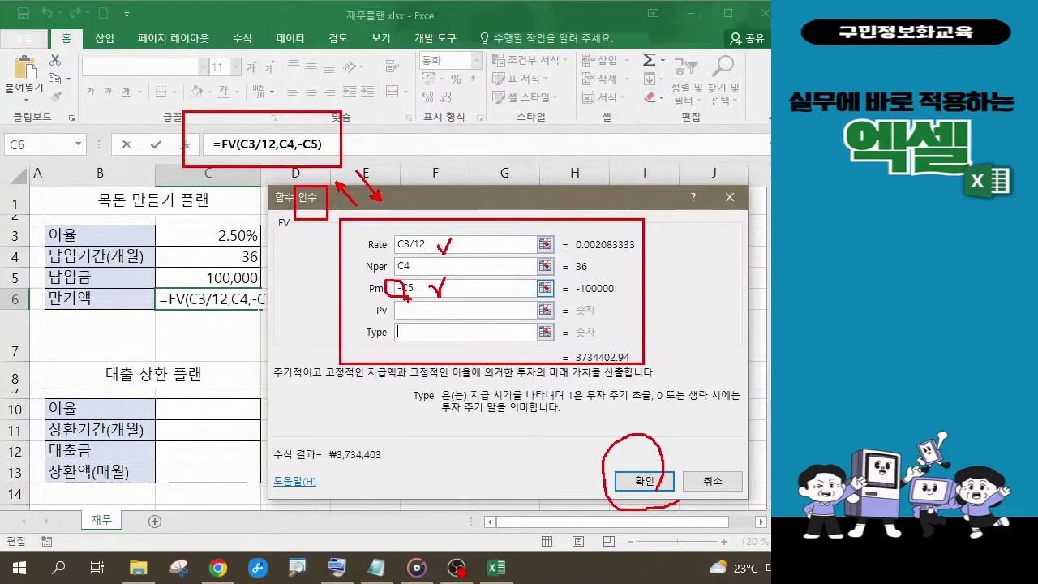
pyautogui.press('Escape')
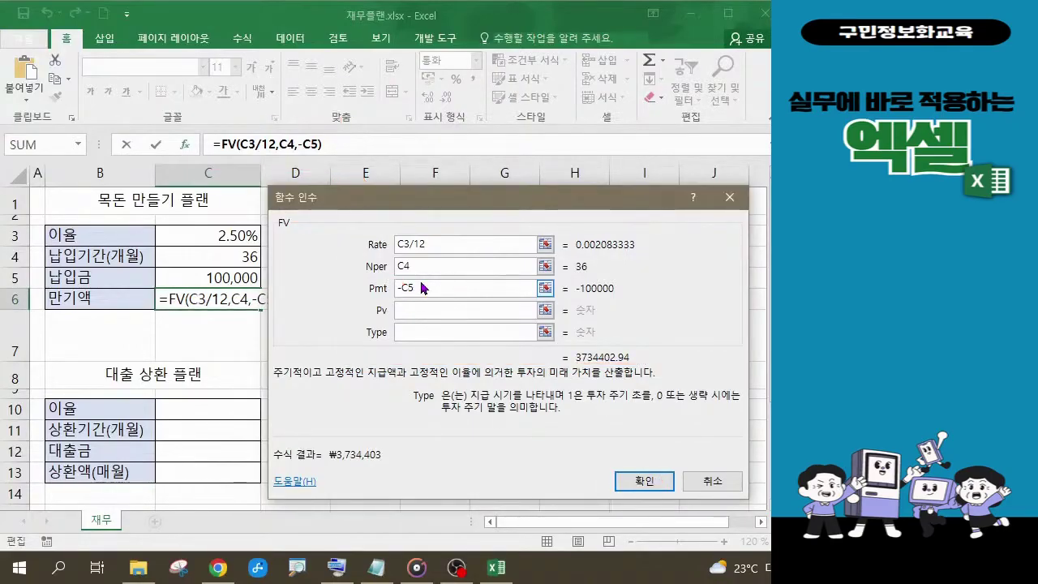
pyautogui.click(644, 481)
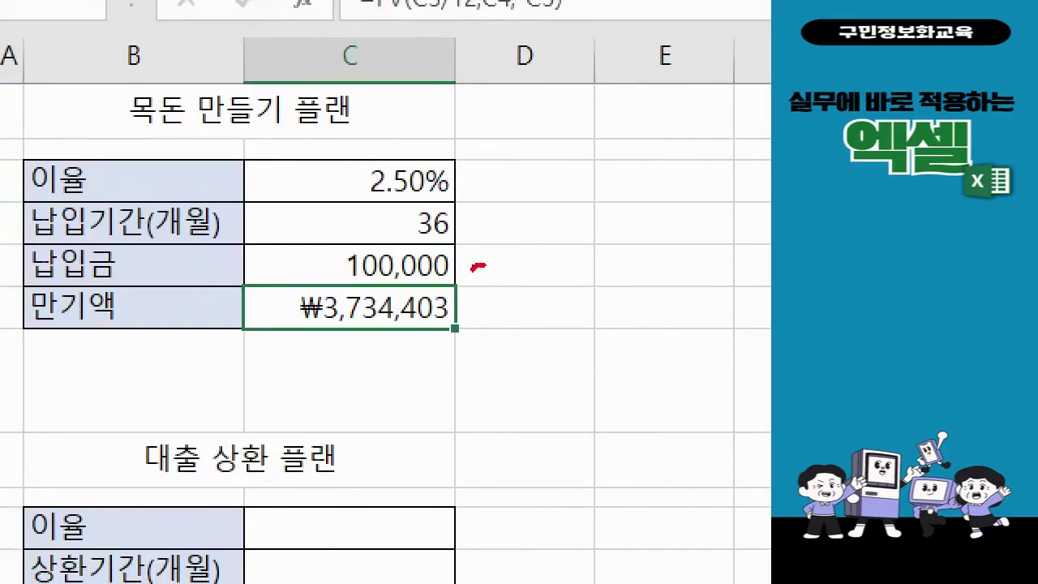
pyautogui.moveTo(484, 267)
pyautogui.mouseDown()
pyautogui.moveTo(484, 299)
pyautogui.moveTo(503, 306)
pyautogui.mouseUp()
pyautogui.moveTo(522, 249)
pyautogui.mouseDown()
pyautogui.moveTo(523, 274)
pyautogui.moveTo(545, 285)
pyautogui.moveTo(525, 274)
pyautogui.mouseUp()
pyautogui.moveTo(562, 245)
pyautogui.mouseDown()
pyautogui.moveTo(577, 243)
pyautogui.moveTo(573, 268)
pyautogui.moveTo(579, 245)
pyautogui.mouseUp()
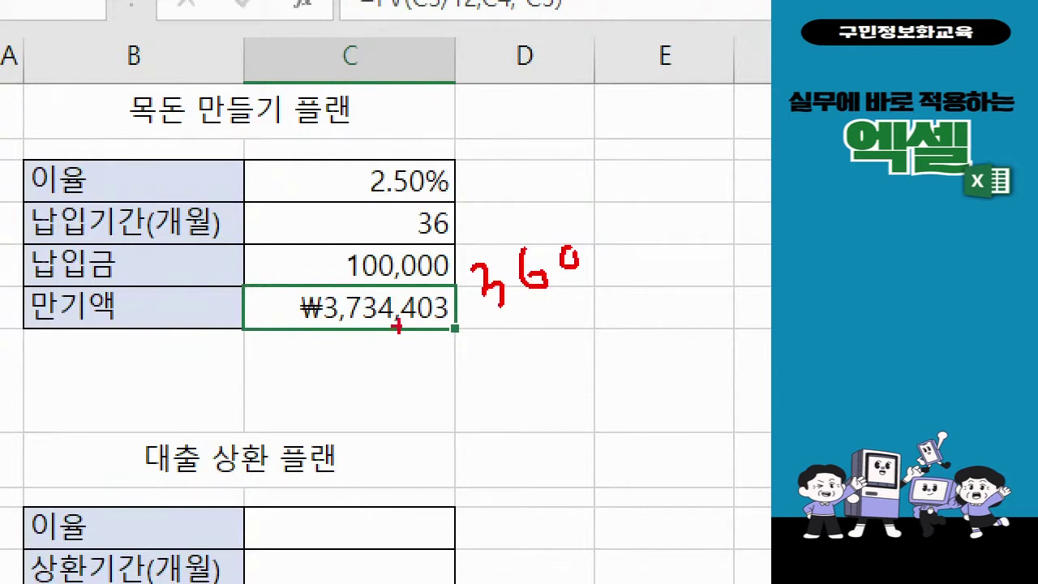
pyautogui.moveTo(358, 338); pyautogui.dragTo(360, 393)
pyautogui.moveTo(395, 351)
pyautogui.mouseDown()
pyautogui.moveTo(412, 393)
pyautogui.moveTo(396, 408)
pyautogui.mouseUp()
pyautogui.moveTo(301, 360)
pyautogui.mouseDown()
pyautogui.moveTo(328, 358)
pyautogui.moveTo(315, 379)
pyautogui.mouseUp()
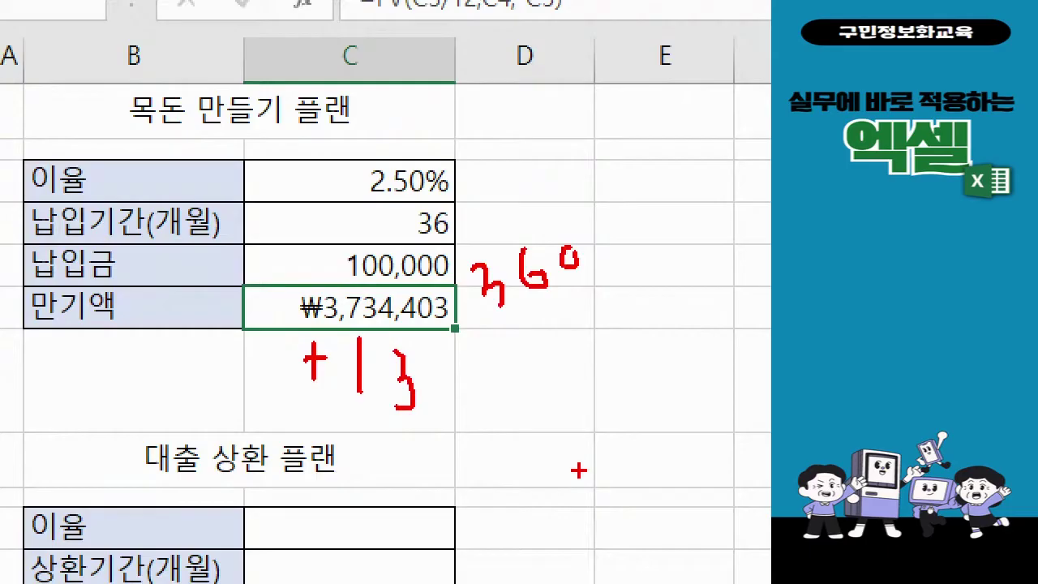
pyautogui.press('Escape')
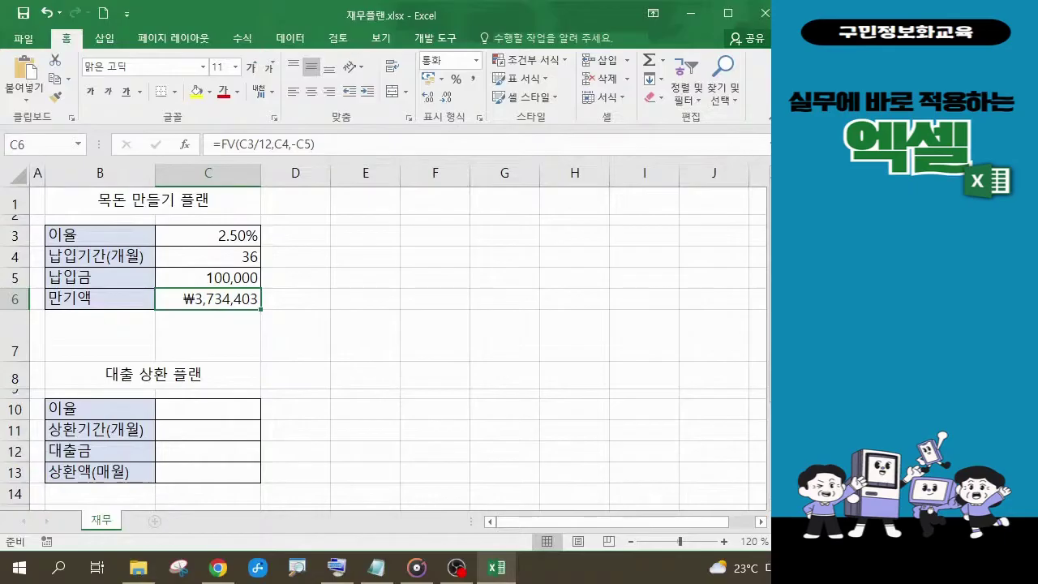
# - Review the full FV formula of the 만기액 cell C6 in the formula bar and leave it unedited
pyautogui.click(327, 144)
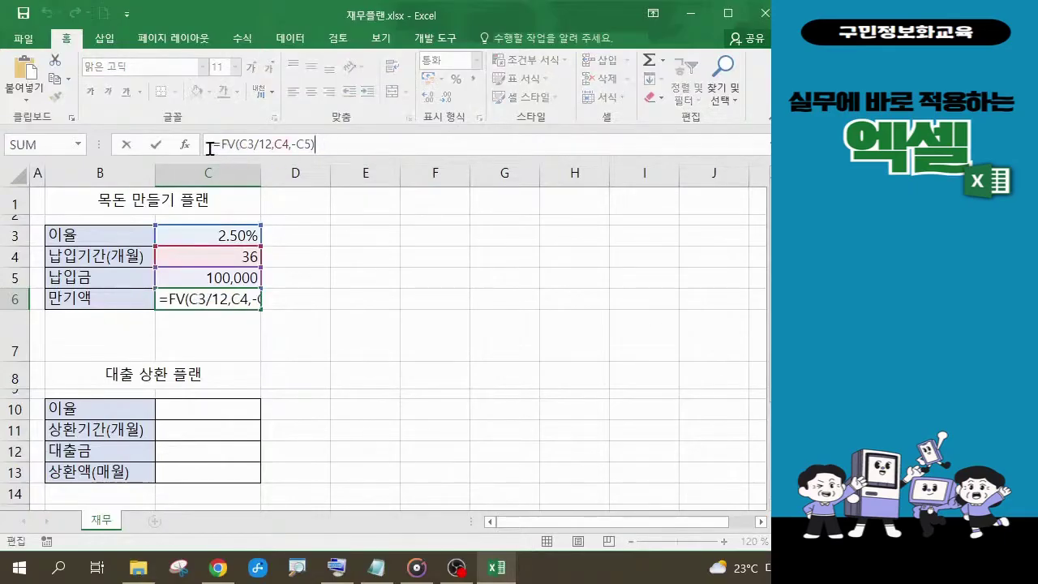
pyautogui.moveTo(209, 148); pyautogui.dragTo(319, 149)
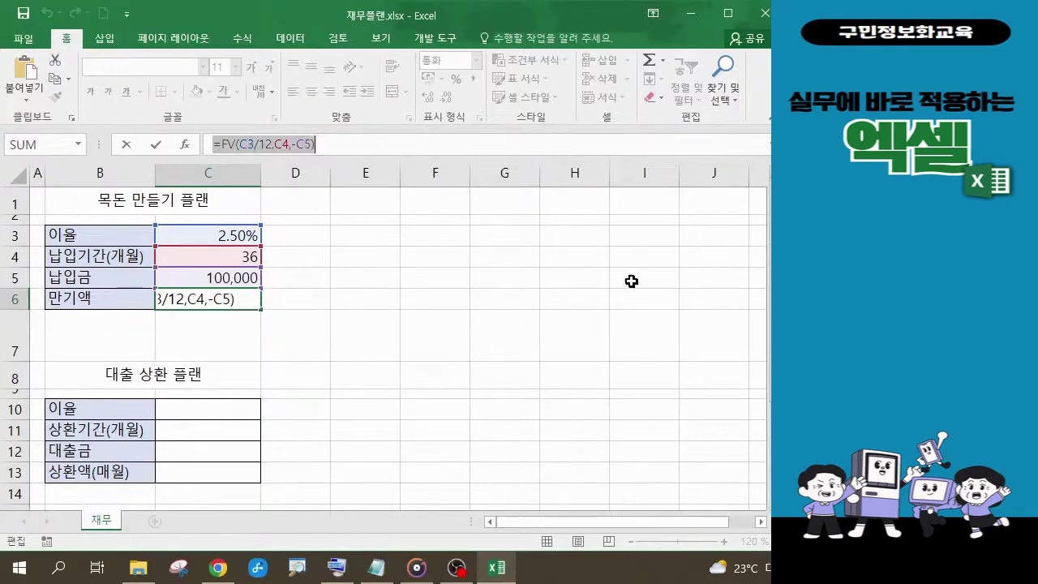
pyautogui.hotkey('alt', 'Tab')
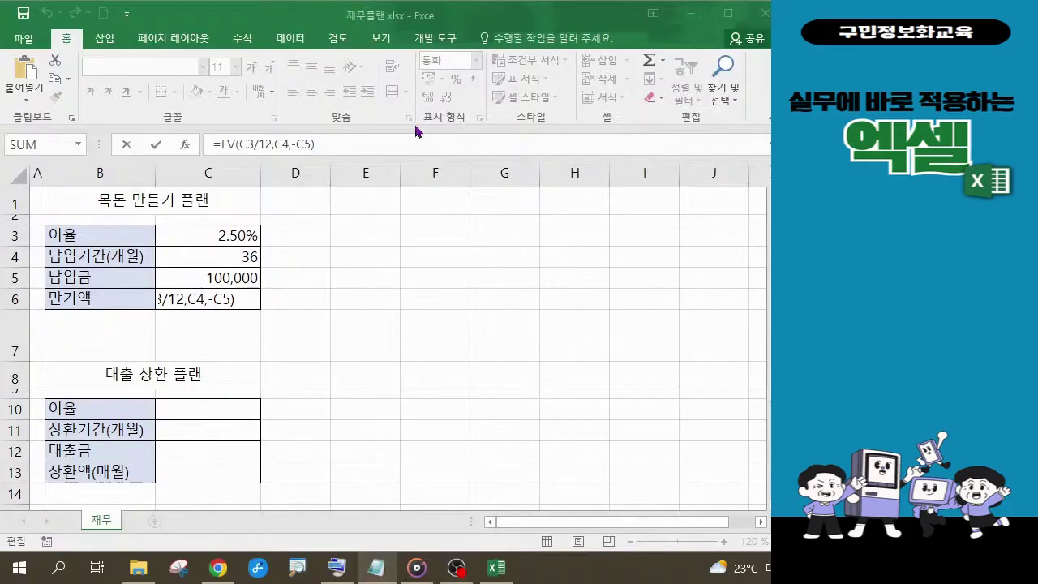
pyautogui.hotkey('alt', 'Tab')
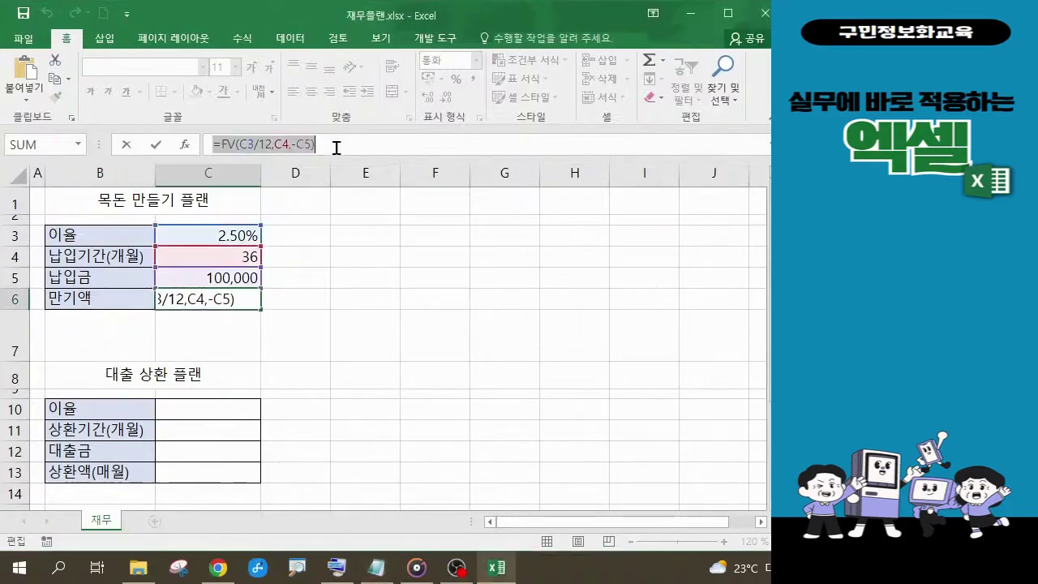
pyautogui.click(336, 147)
pyautogui.press('Return')
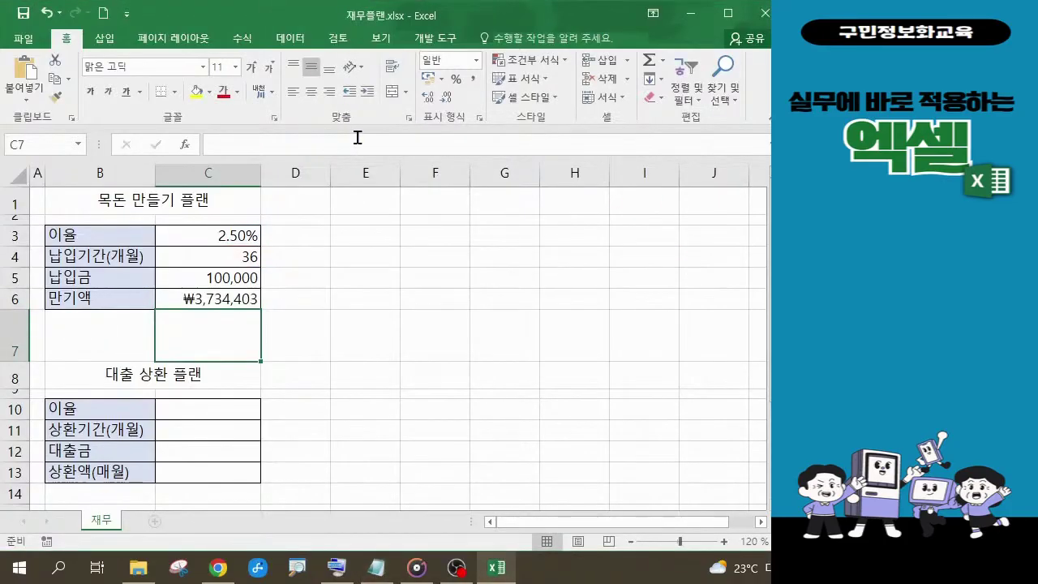
pyautogui.hotkey('alt', 'Tab')
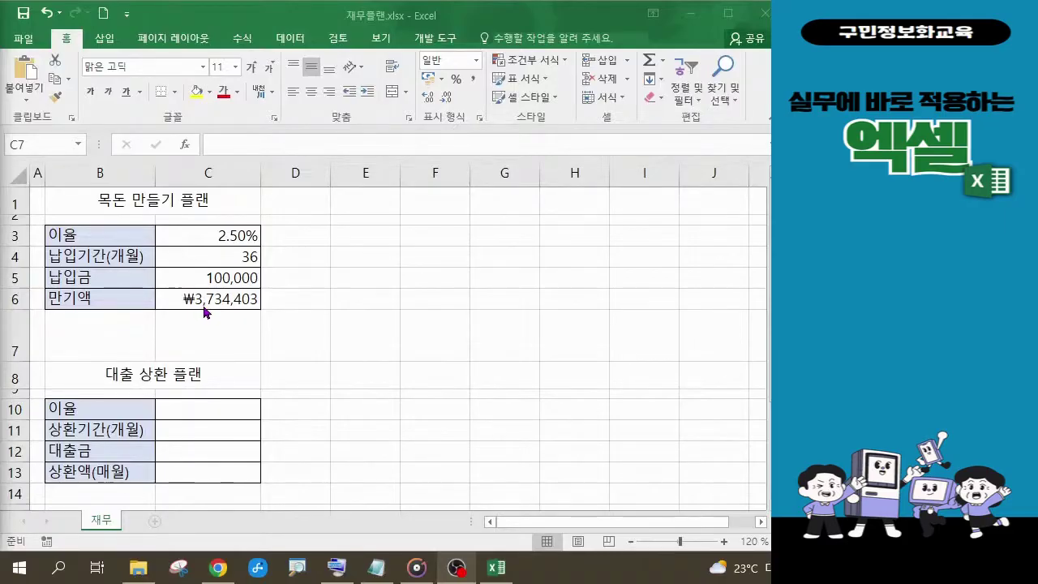
# - Change the 목돈 만들기 플랜 inputs to 이율 3%, 납입기간 24 months and 납입금 50,000
pyautogui.click(216, 234)
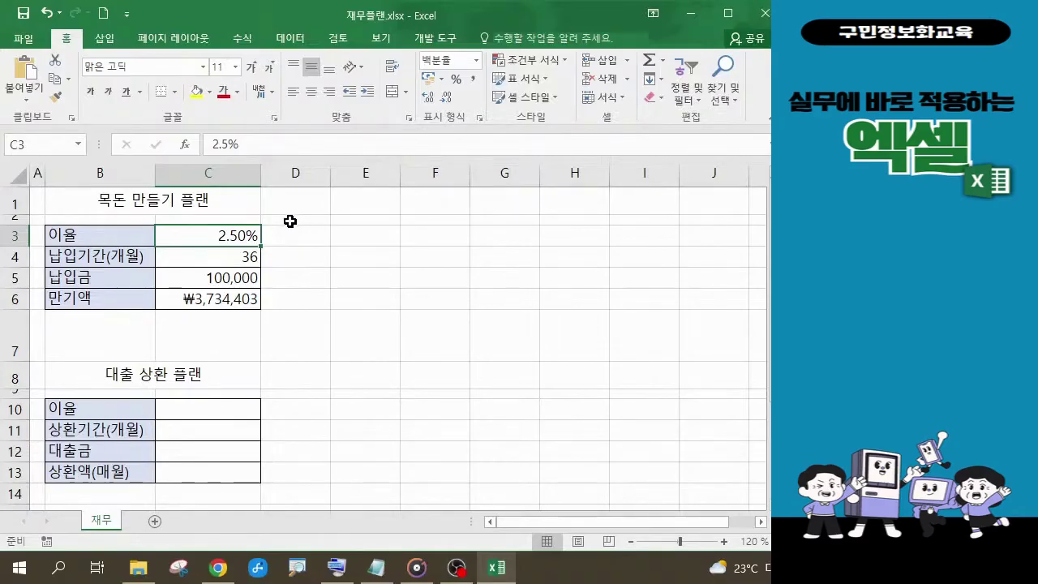
pyautogui.write('3')
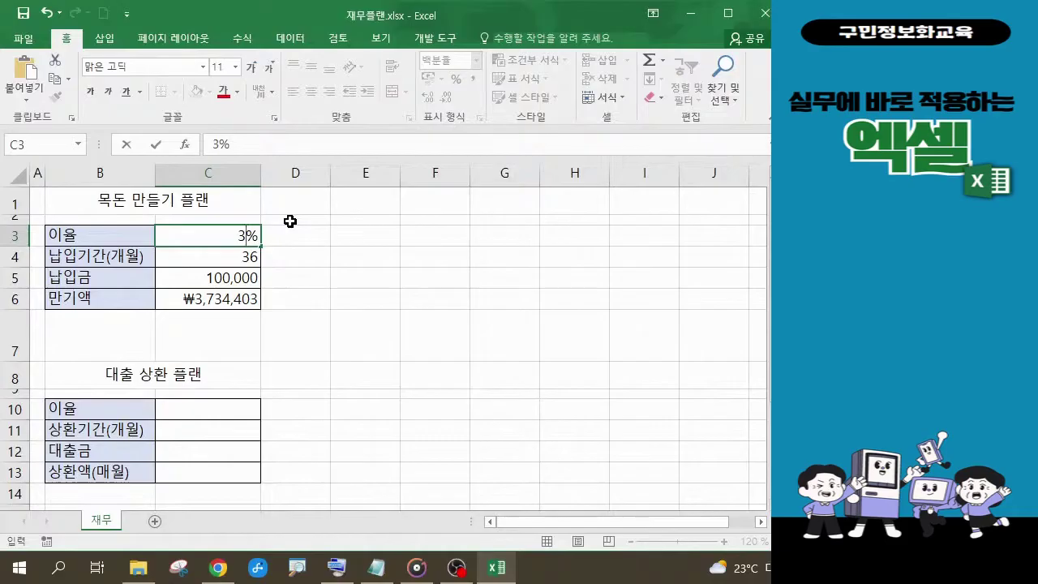
pyautogui.press('Return')
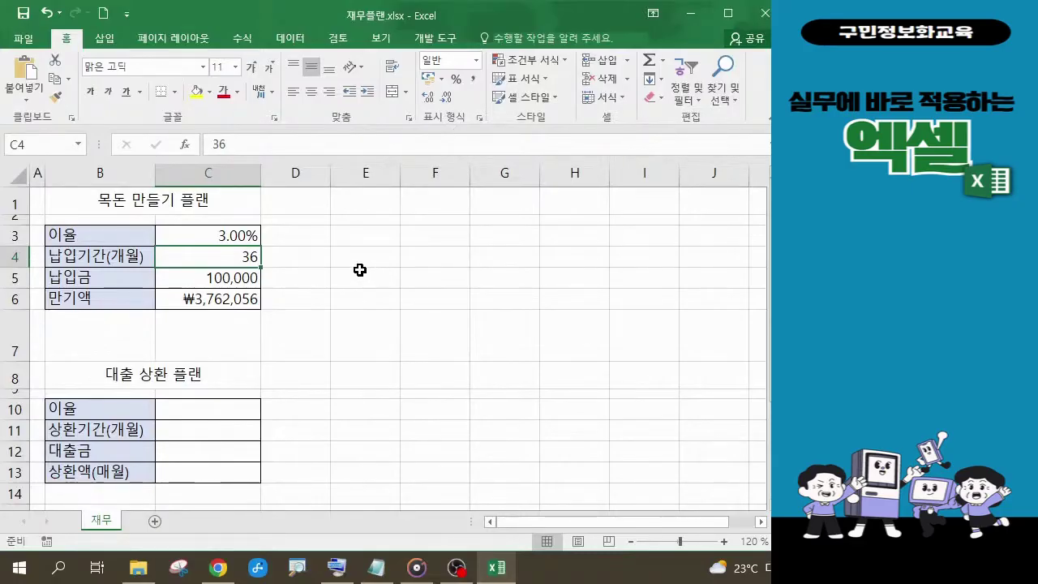
pyautogui.write('24')
pyautogui.press('Return')
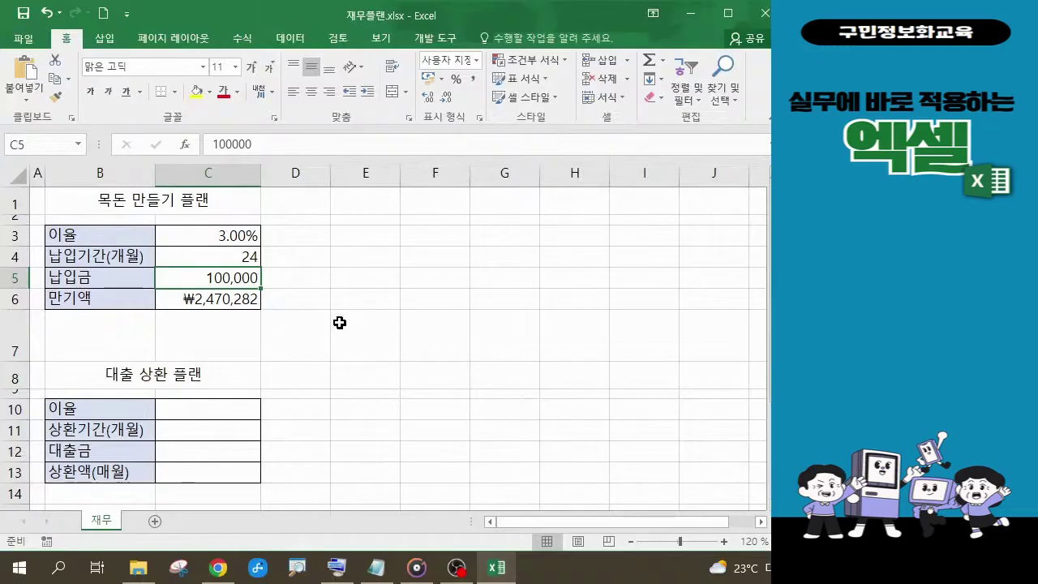
pyautogui.write('50000')
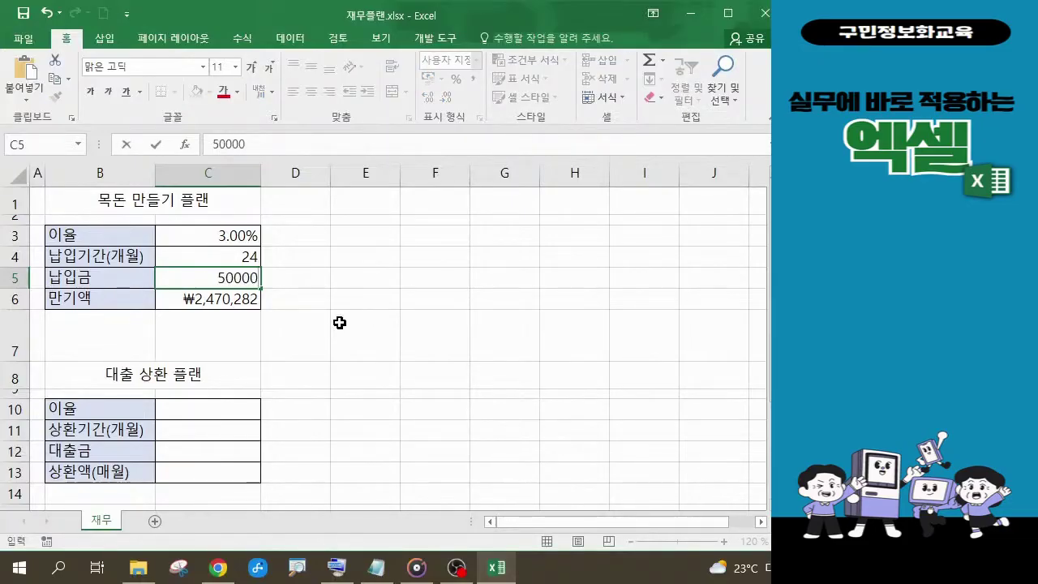
pyautogui.press('Return')
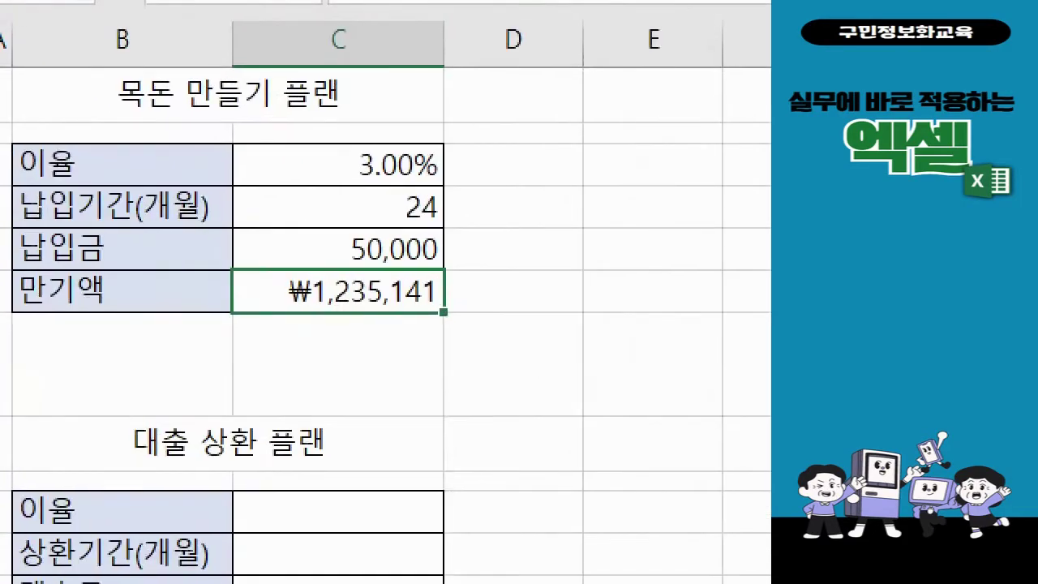
# - Change the 목돈 만들기 플랜 inputs to 이율 2%, 납입기간 36 months and 납입금 150,000
pyautogui.moveTo(269, 129)
pyautogui.mouseDown()
pyautogui.moveTo(422, 231)
pyautogui.moveTo(459, 270)
pyautogui.mouseUp()
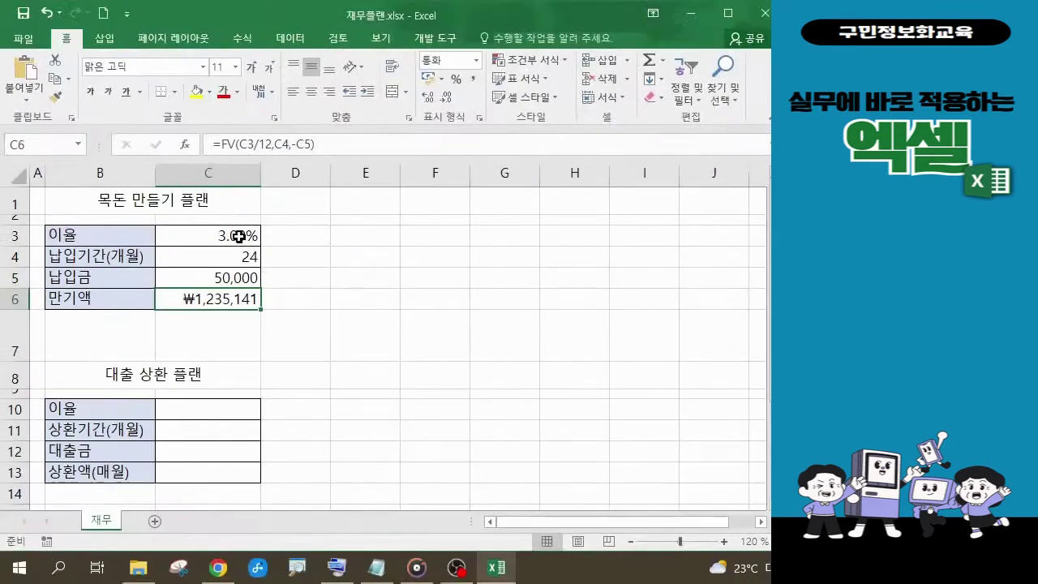
pyautogui.click(398, 163)
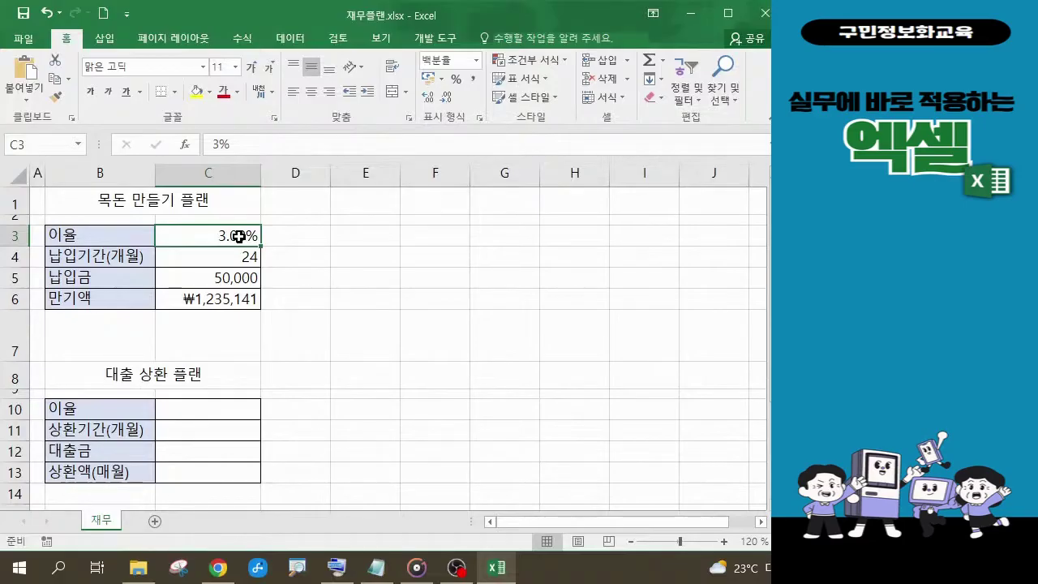
pyautogui.write('2')
pyautogui.press('Return')
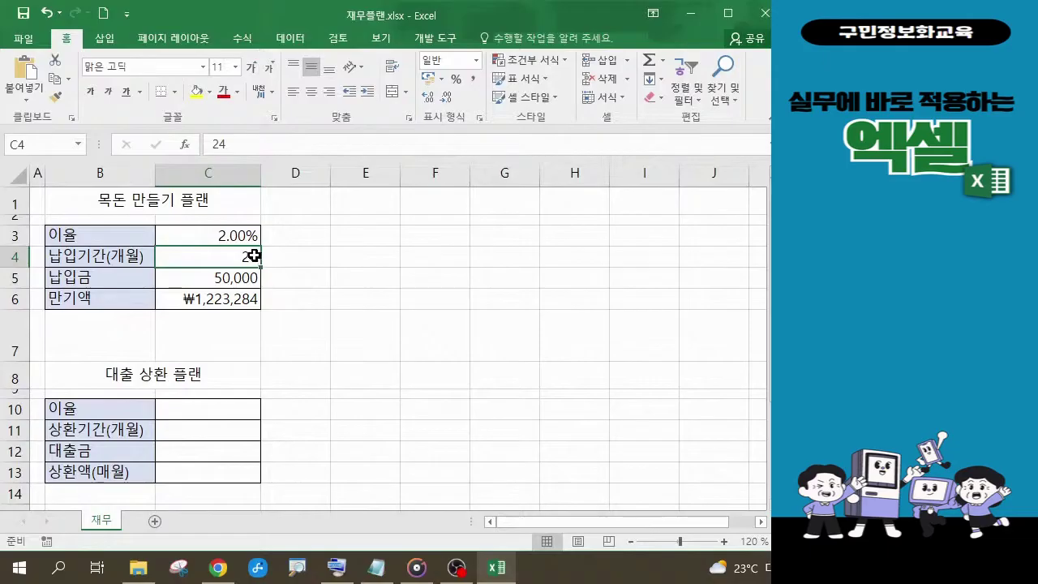
pyautogui.write('36')
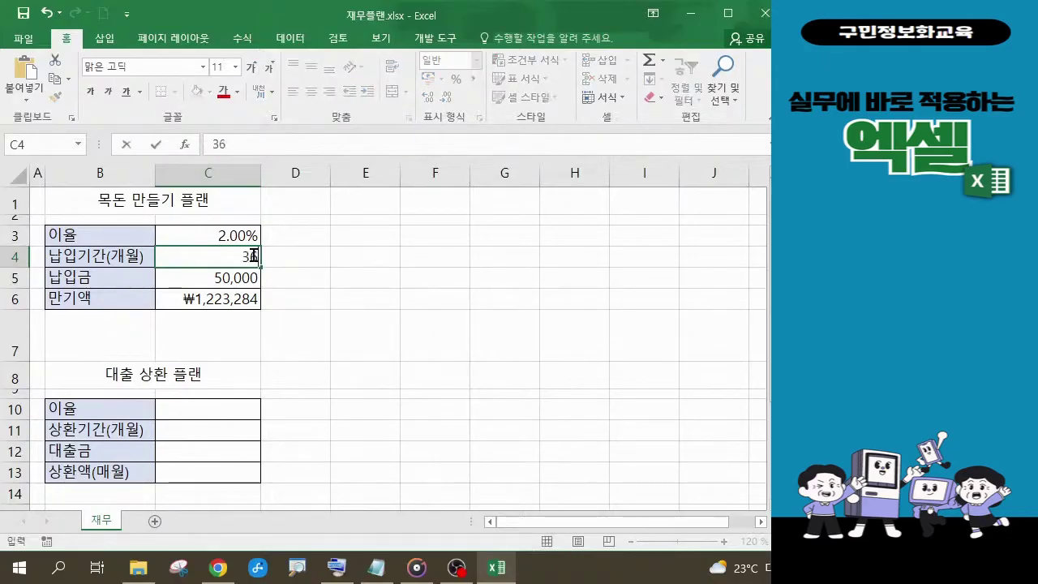
pyautogui.press('Return')
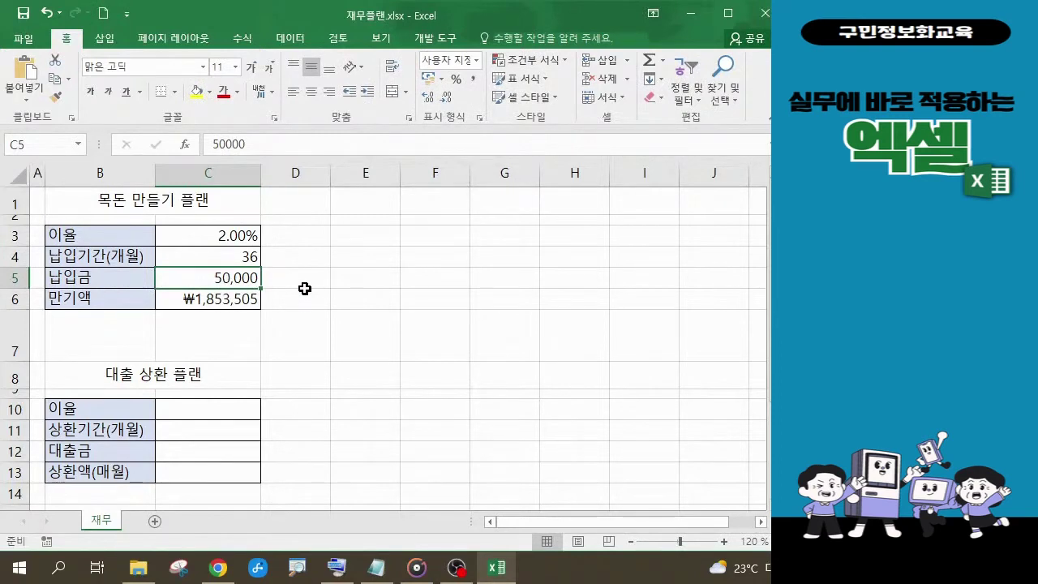
pyautogui.doubleClick(211, 277)
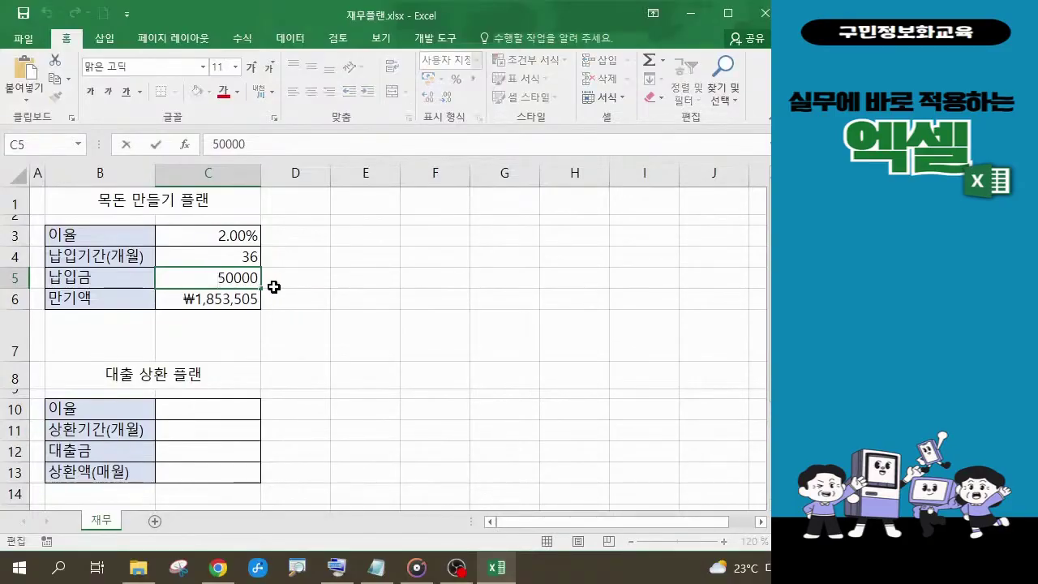
pyautogui.write('1')
pyautogui.press('Return')
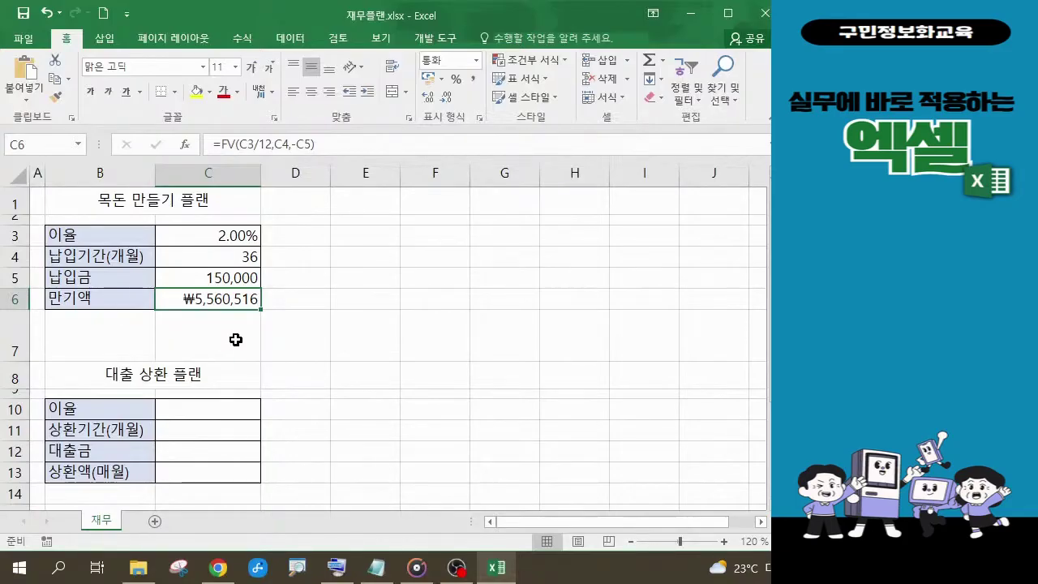
# - Set the 이율 cell C3 of the 목돈 만들기 플랜 to 3%
pyautogui.click(236, 235)
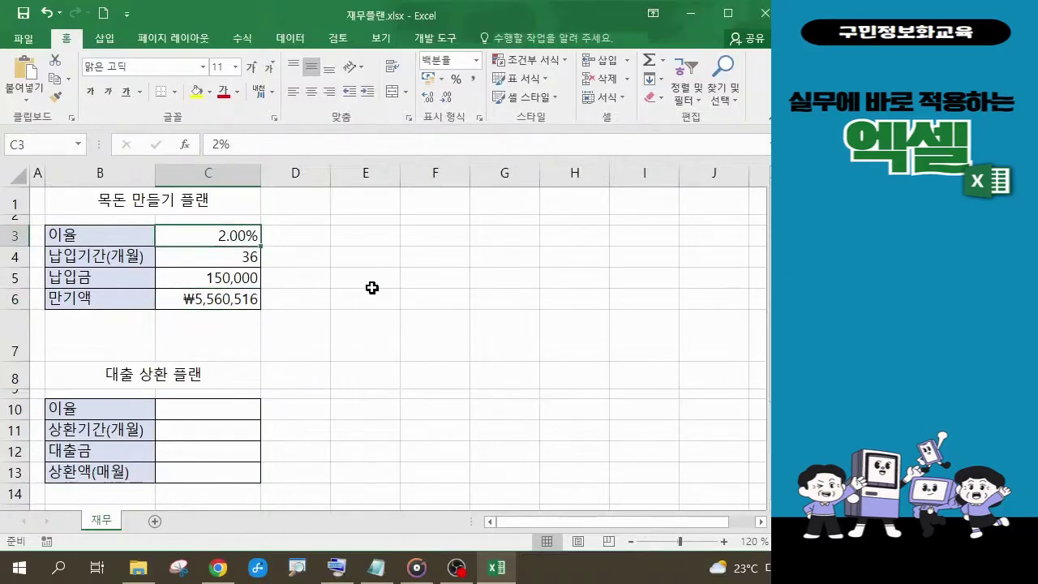
pyautogui.write('3')
pyautogui.press('Return')
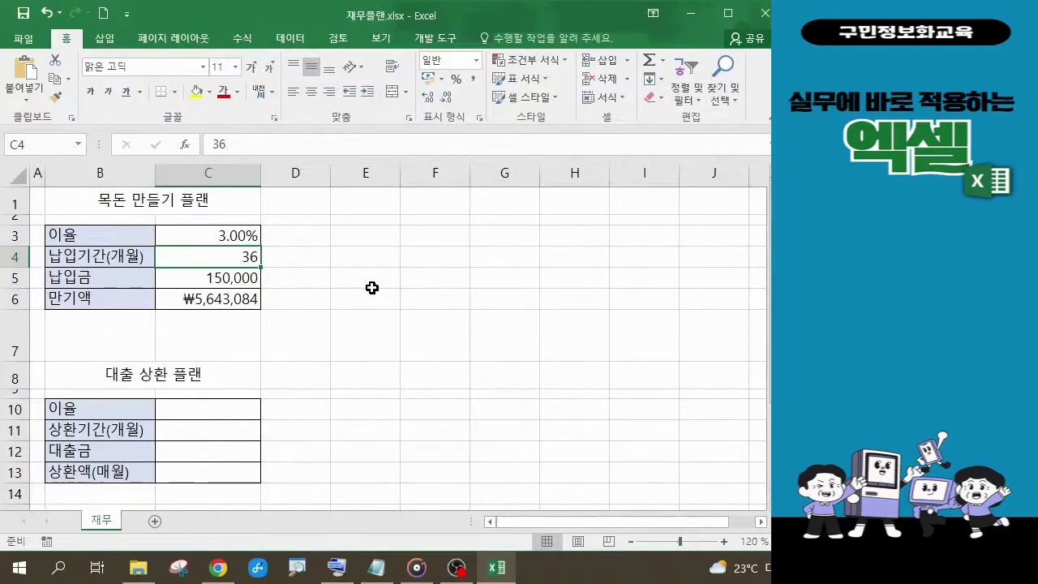
# - Select the input cells C3:C5 of the 목돈 만들기 플랜 to point out the values the formula uses
pyautogui.click(317, 314)
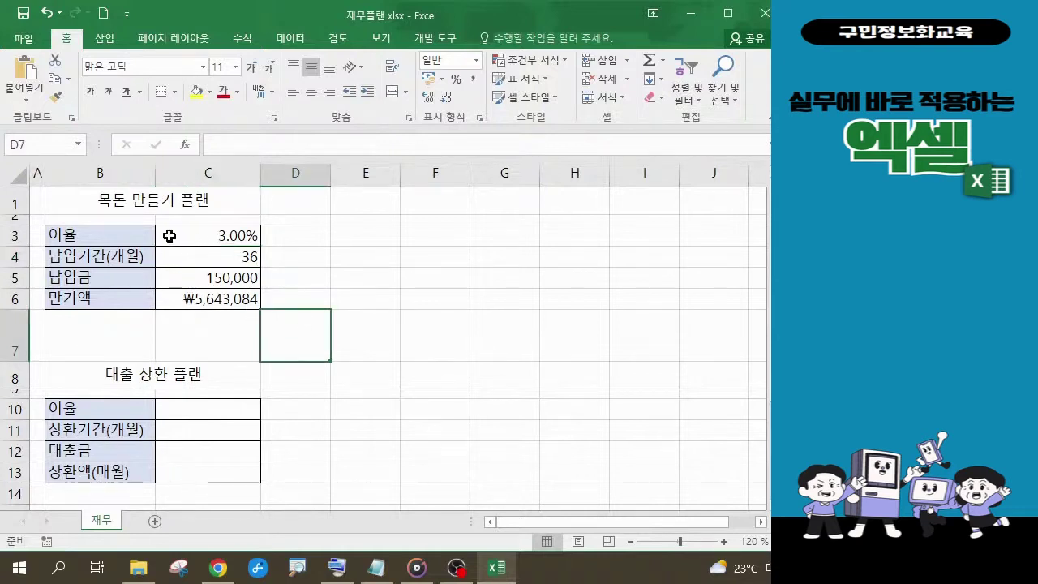
pyautogui.moveTo(180, 236); pyautogui.dragTo(189, 271)
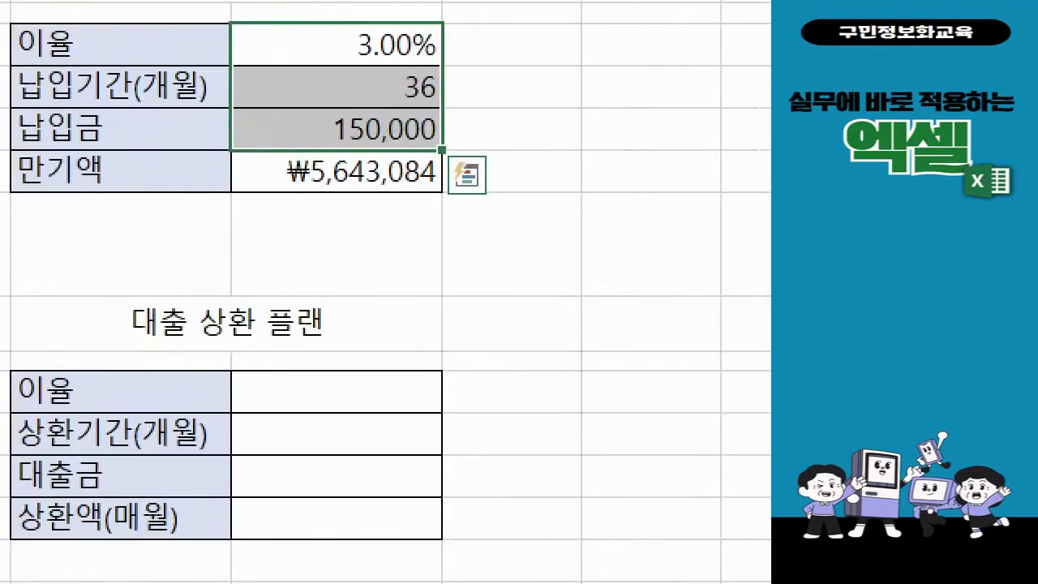
pyautogui.moveTo(213, 3); pyautogui.dragTo(385, 92)
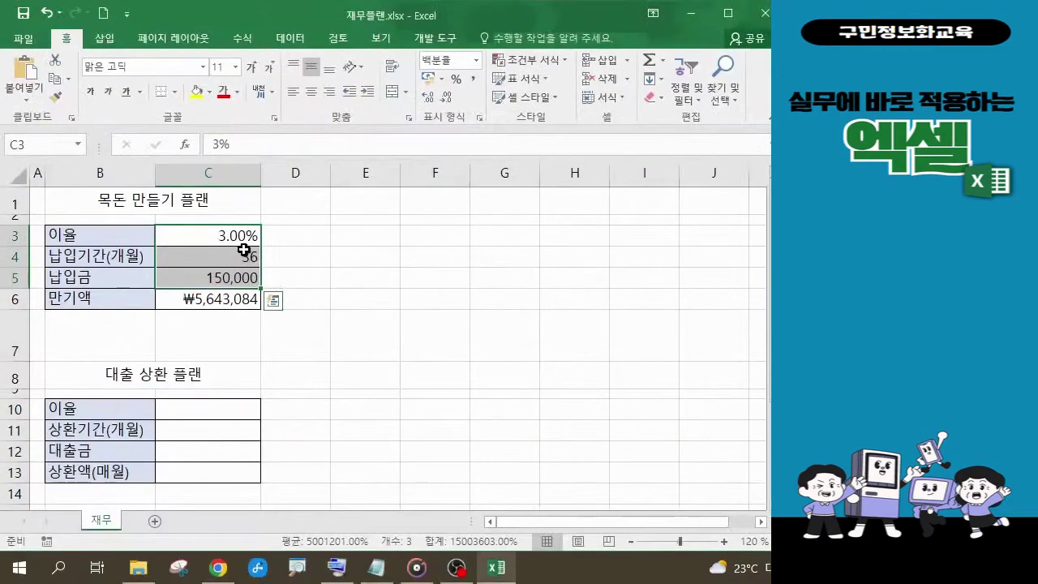
# - Change the 목돈 만들기 플랜 inputs to 이율 2.5%, 납입기간 24 months and 납입금 70,000
pyautogui.click(415, 161)
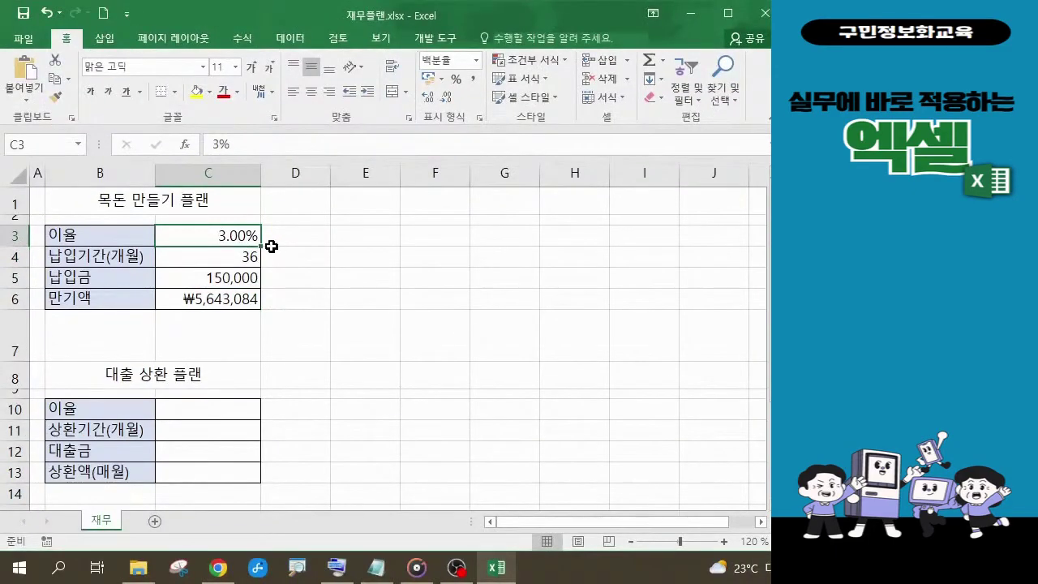
pyautogui.write('2.5')
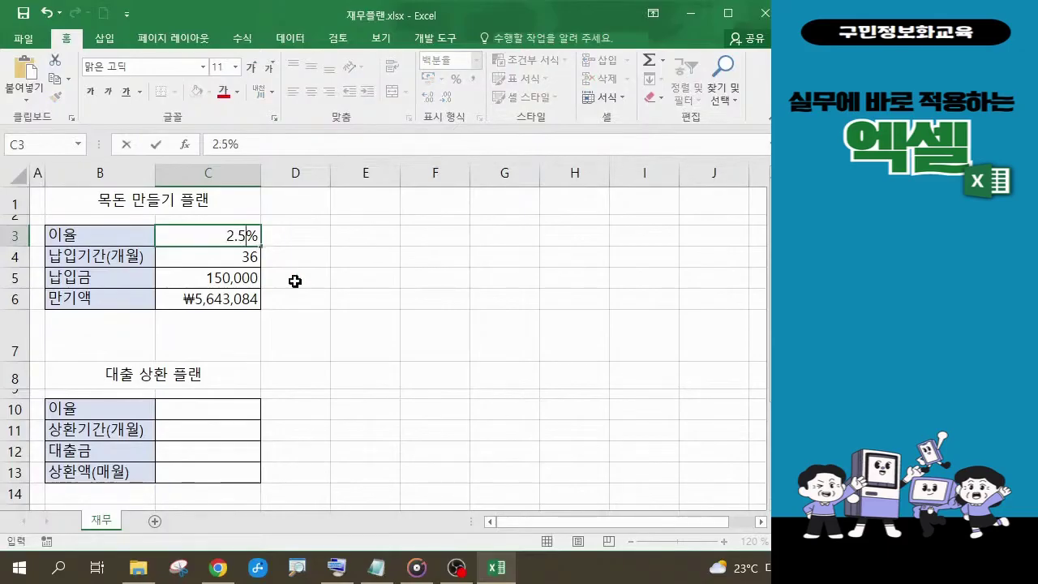
pyautogui.press('Return')
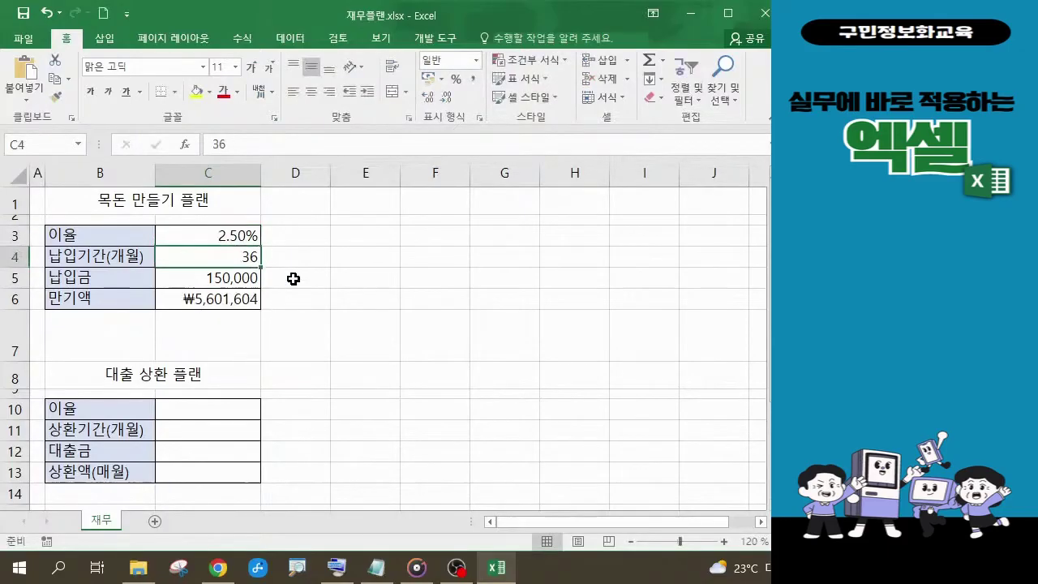
pyautogui.write('24')
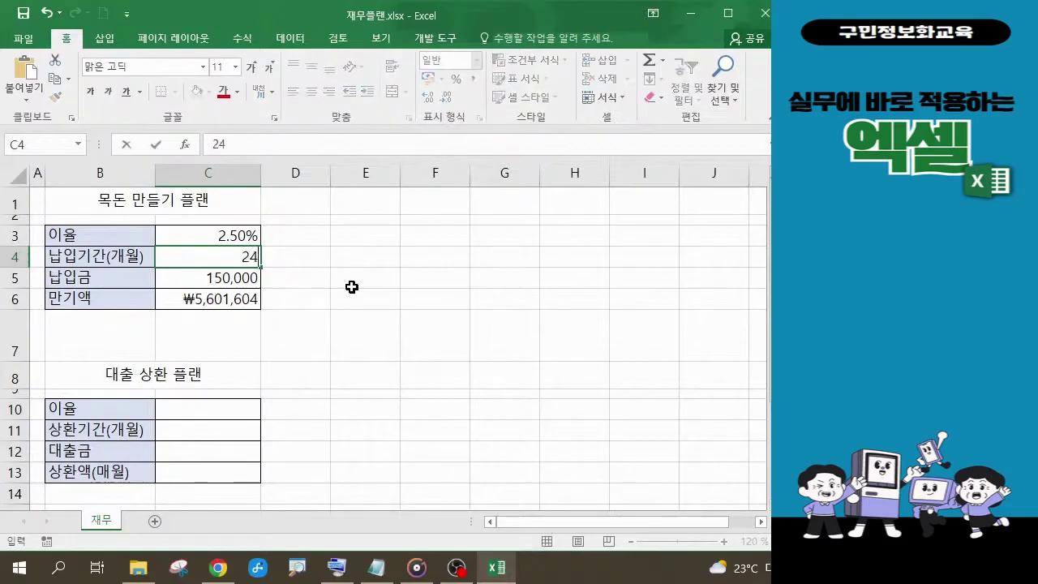
pyautogui.click(239, 274)
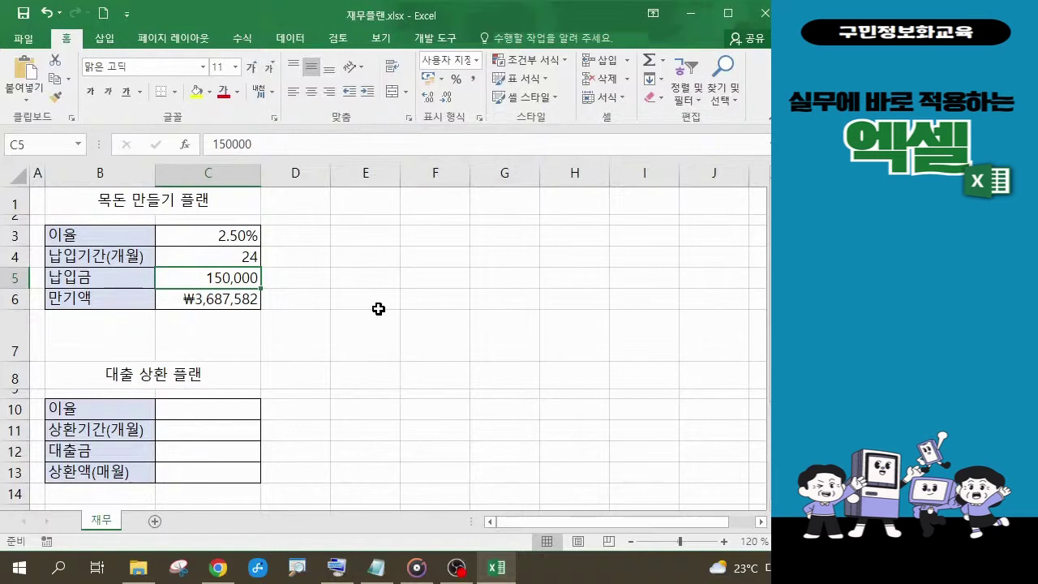
pyautogui.write('700')
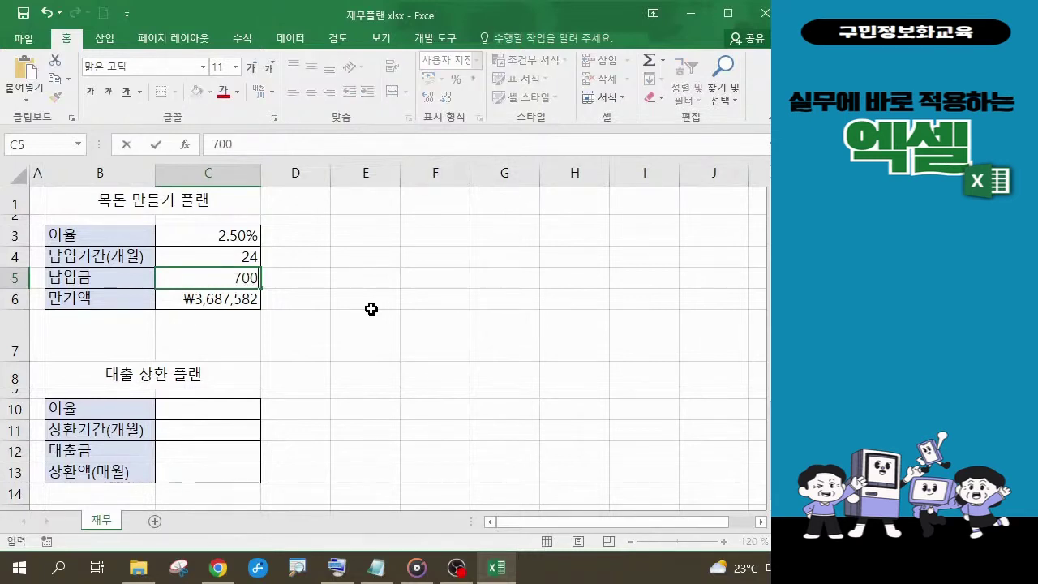
pyautogui.write('00')
pyautogui.press('Return')
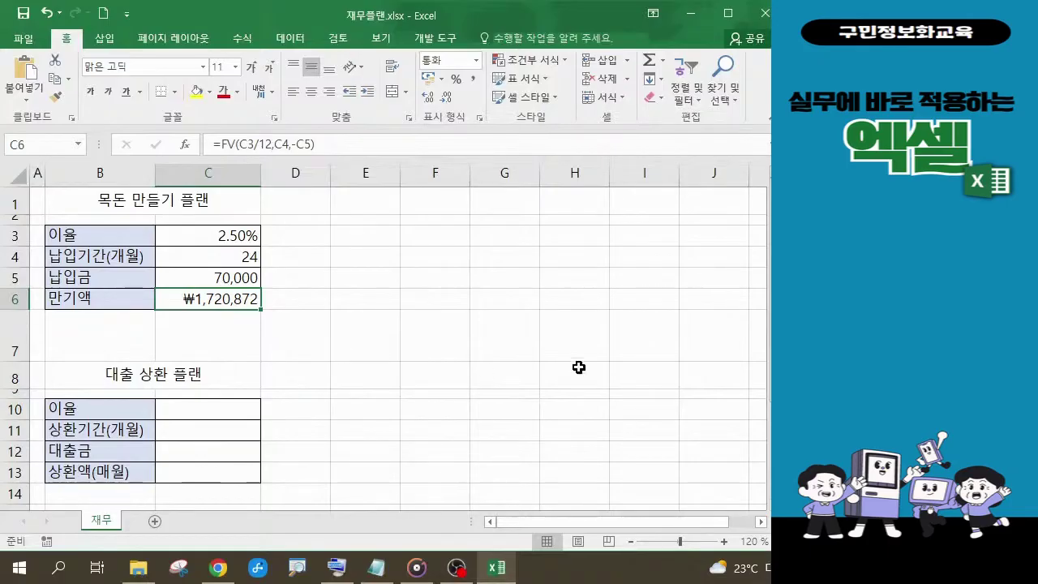
# - Select the whole 목돈 만들기 플랜 table, range B3:C6, for review
pyautogui.hotkey('alt', 'Tab')
pyautogui.moveTo(93, 236); pyautogui.dragTo(207, 299)
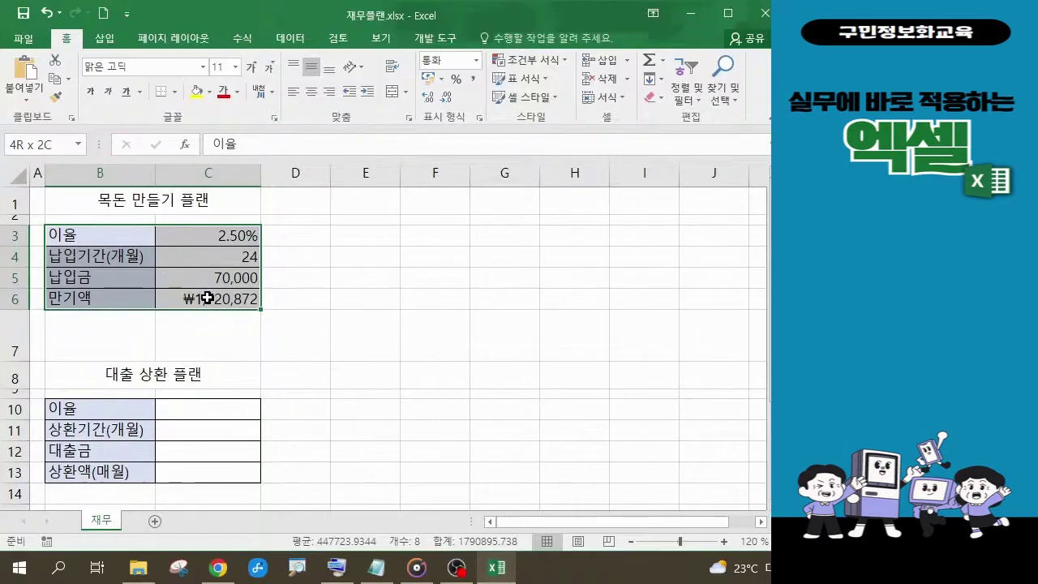
# - Copy the 목돈 만들기 플랜 table B3:C6 and paste it at cell E3
pyautogui.moveTo(208, 298); pyautogui.dragTo(208, 298)
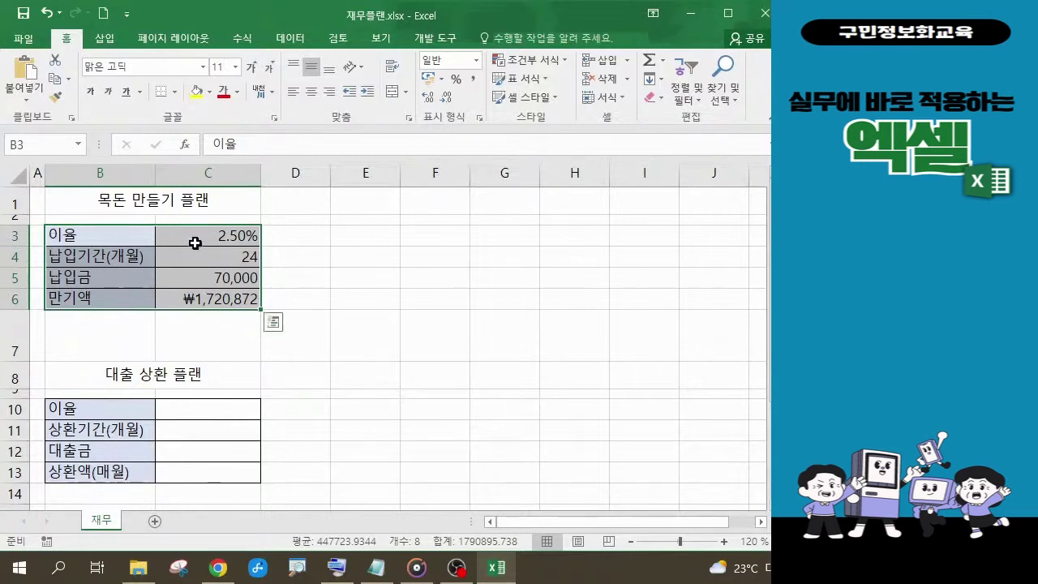
pyautogui.click(56, 87)
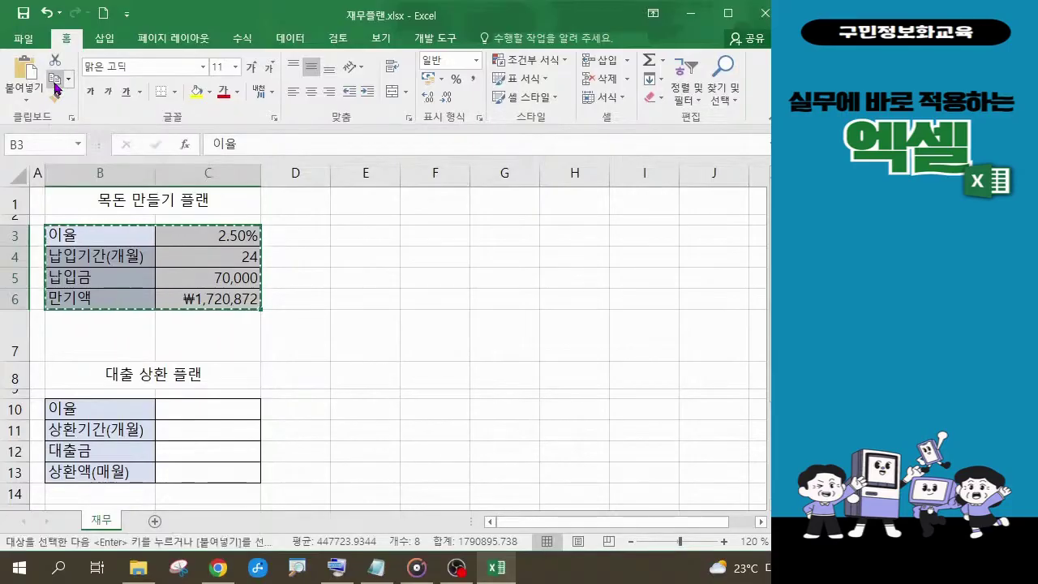
pyautogui.click(378, 239)
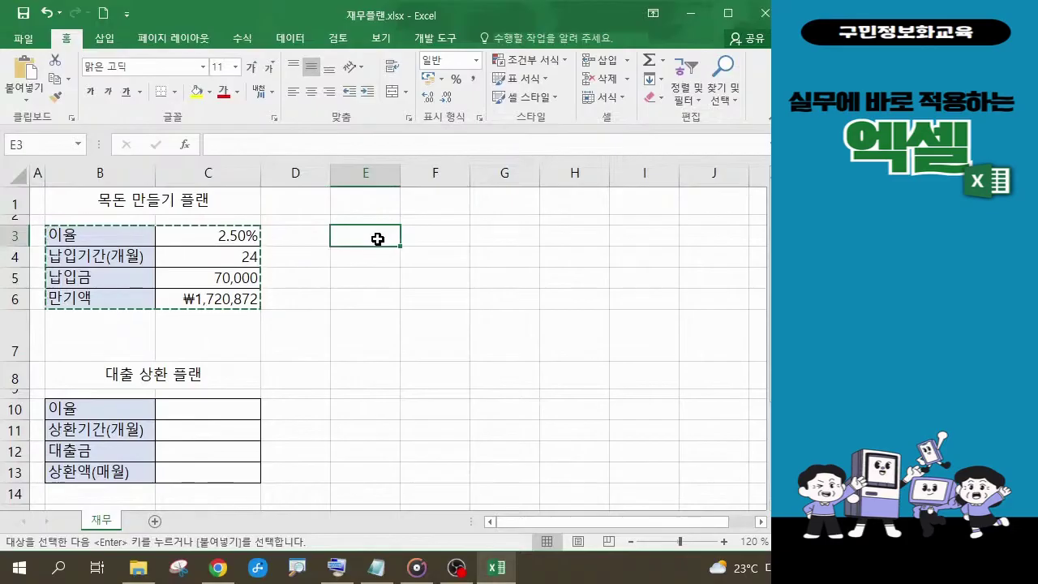
pyautogui.click(23, 73)
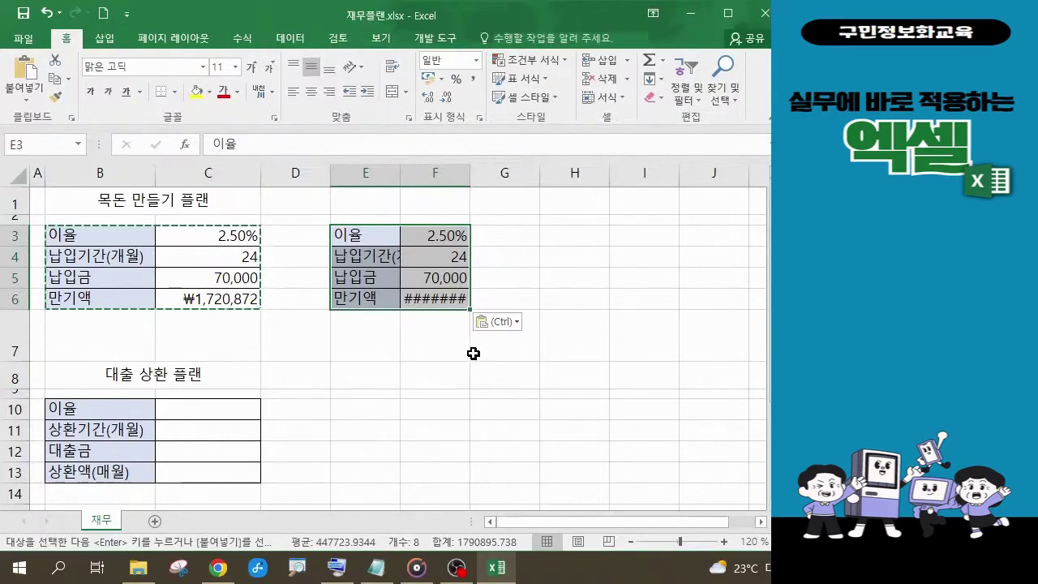
# - Apply the 원본 열 너비 유지 paste option to the pasted table at E3 so its columns keep the source widths
pyautogui.click(519, 324)
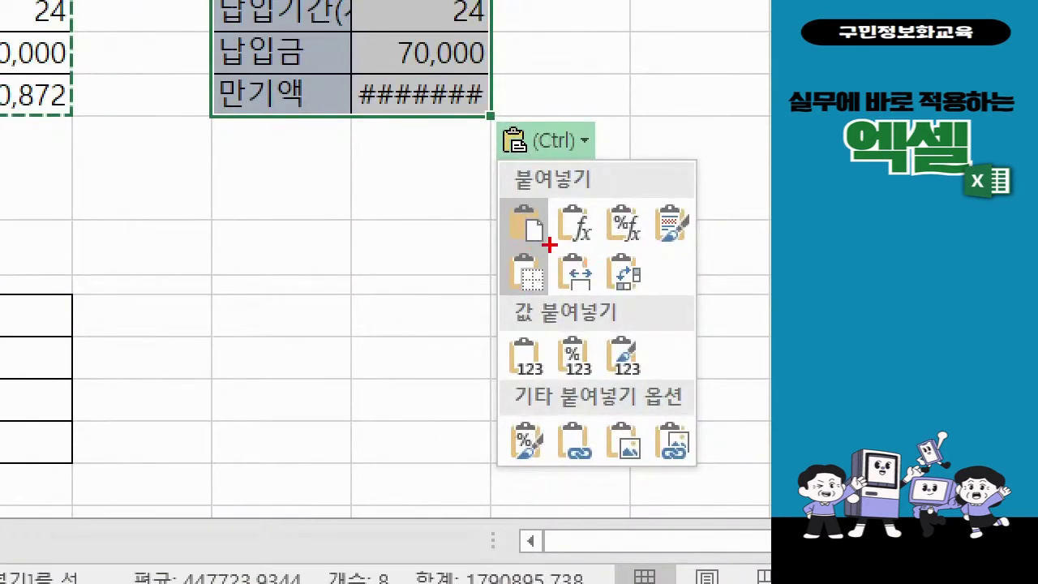
pyautogui.moveTo(550, 244)
pyautogui.mouseDown()
pyautogui.moveTo(597, 269)
pyautogui.moveTo(599, 297)
pyautogui.mouseUp()
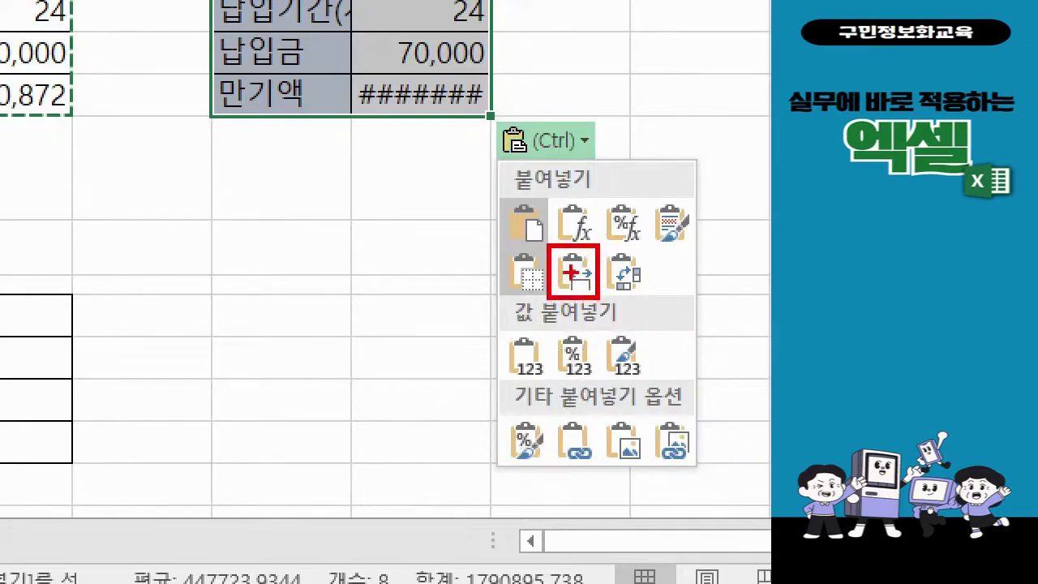
pyautogui.moveTo(417, 199); pyautogui.dragTo(572, 268)
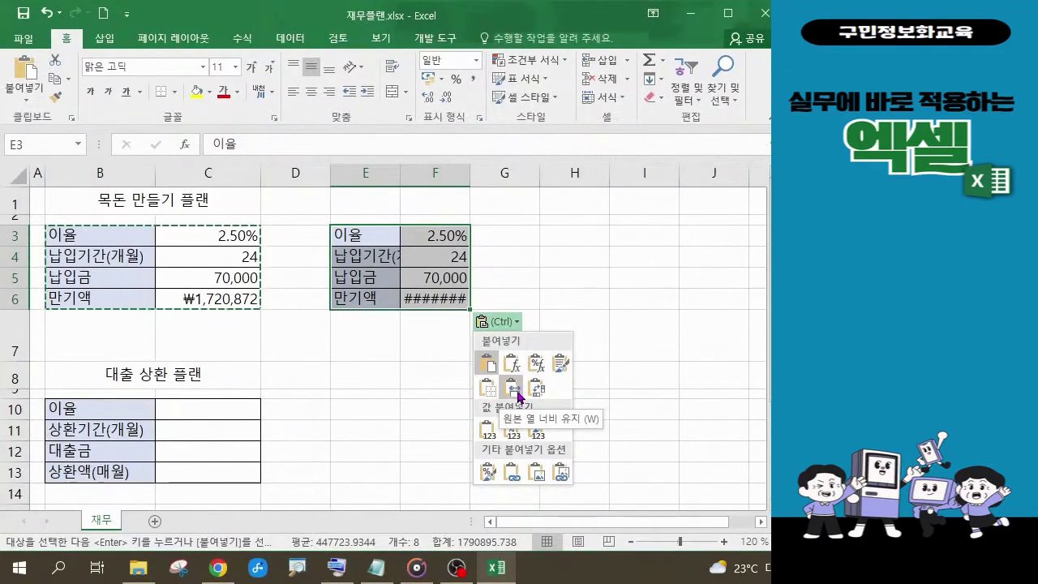
pyautogui.click(512, 390)
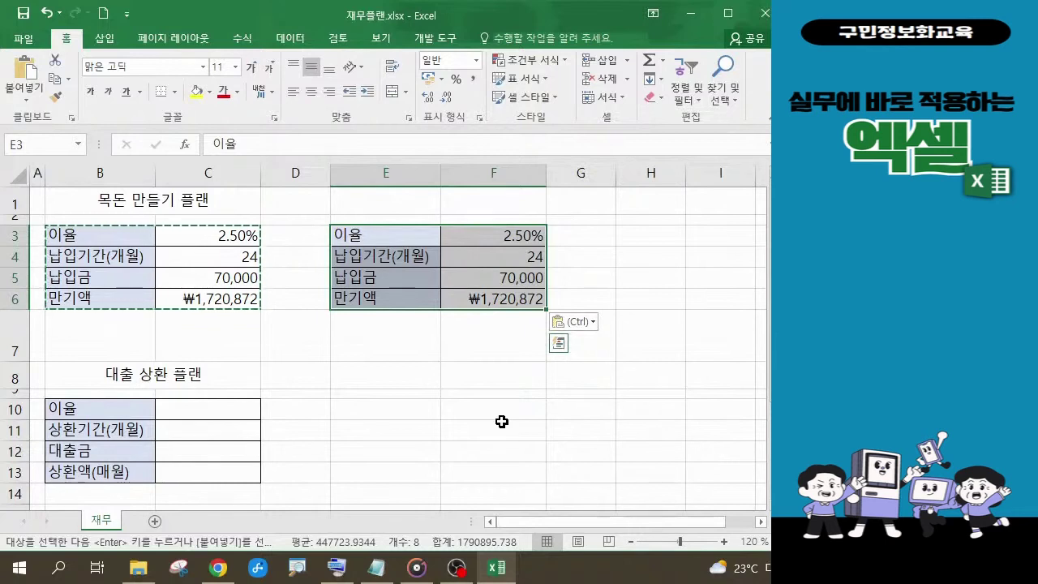
pyautogui.click(502, 421)
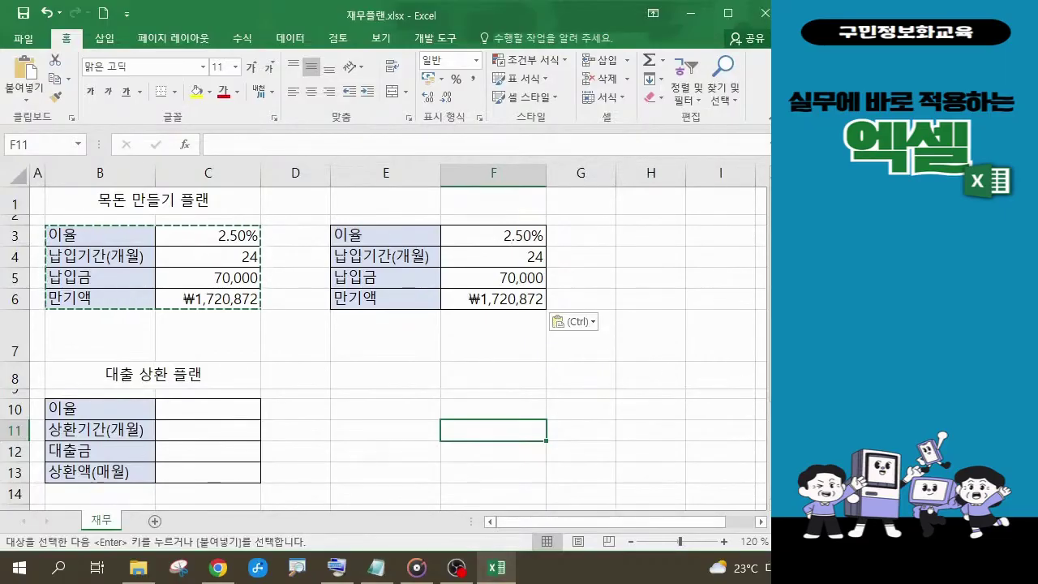
pyautogui.hotkey('alt', 'Tab')
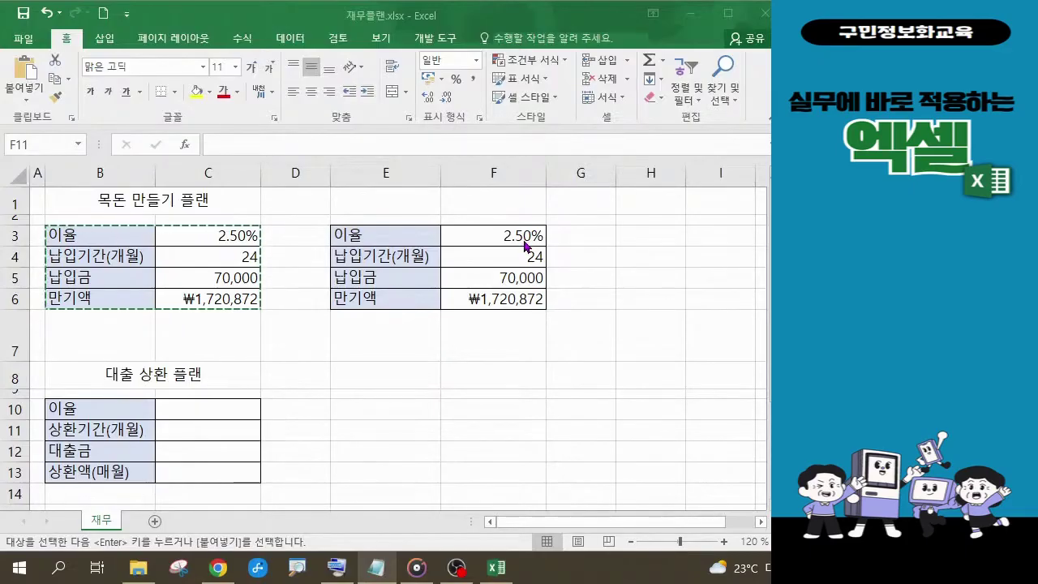
# - Change the label in cell E4 of the copied table to 납입기간(년)
pyautogui.doubleClick(422, 260)
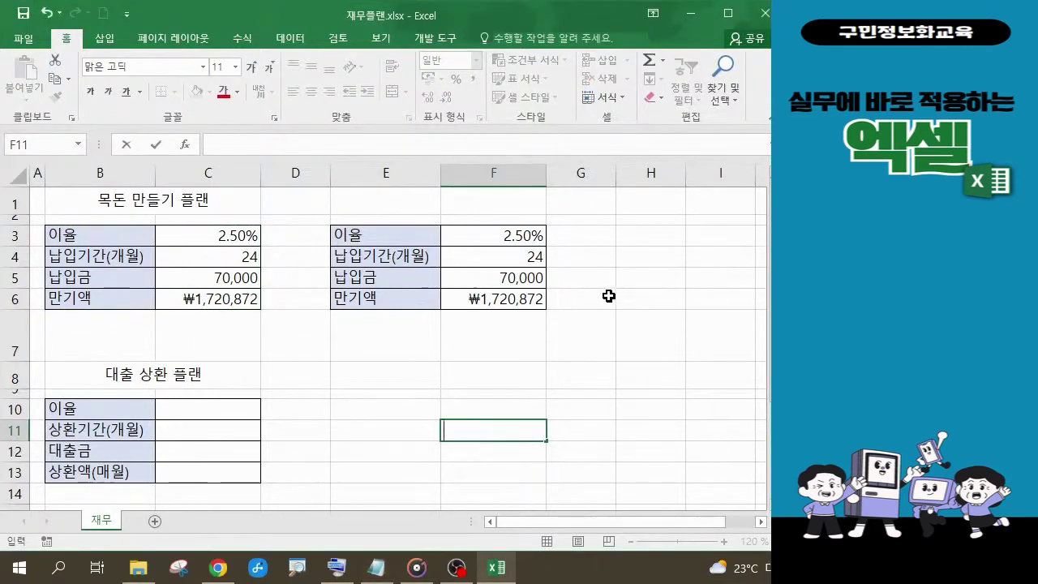
pyautogui.doubleClick(408, 258)
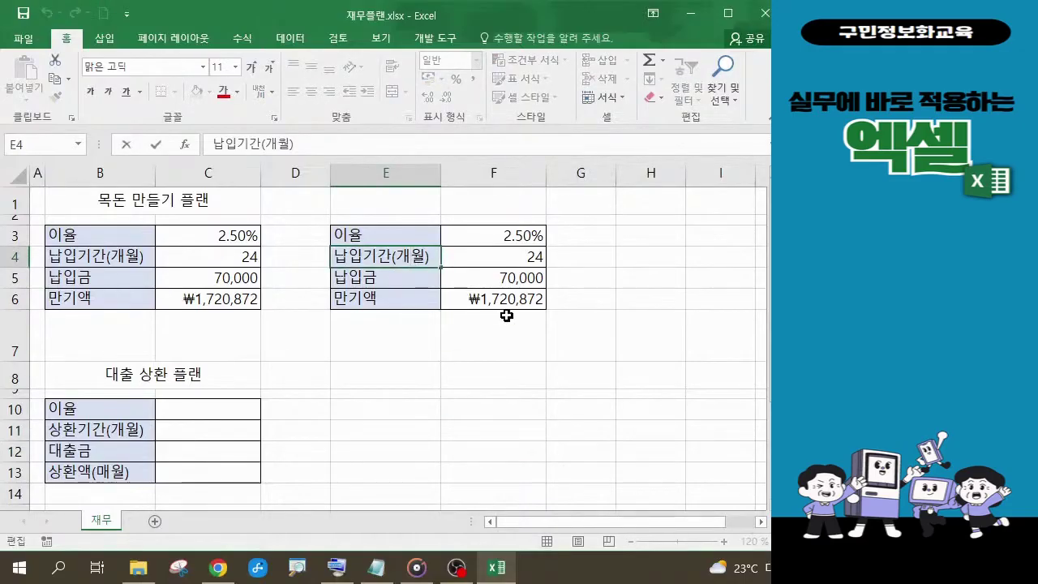
pyautogui.write('=')
pyautogui.press('Delete')
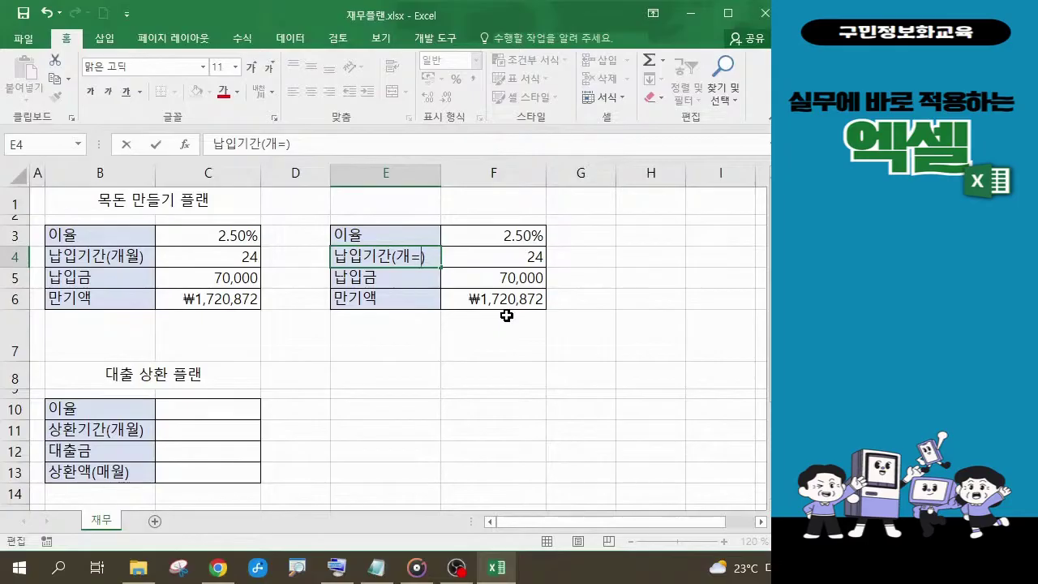
pyautogui.press('BackSpace')
pyautogui.press('BackSpace')
pyautogui.write('SU')
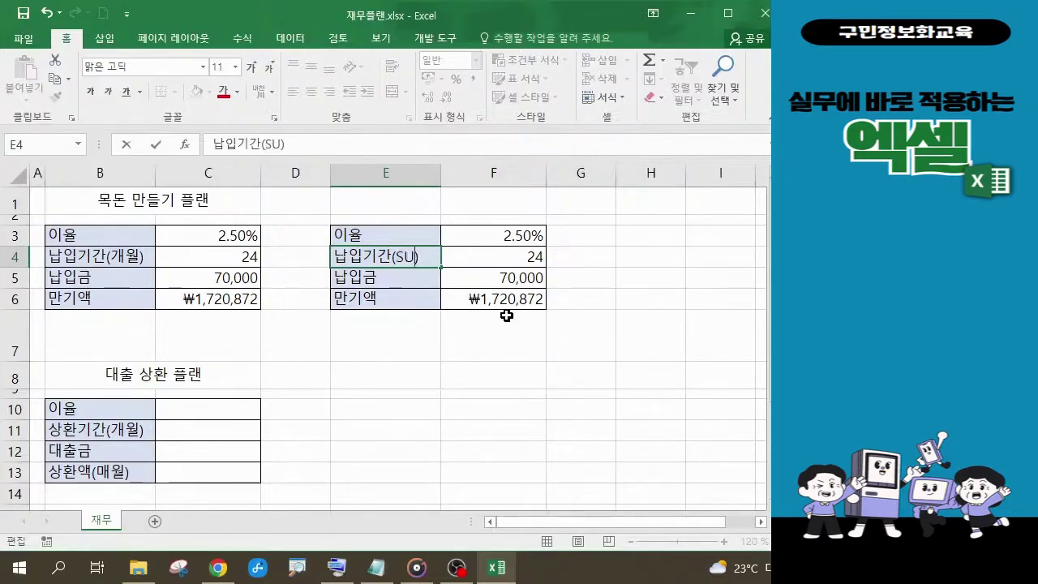
pyautogui.press('BackSpace')
pyautogui.press('BackSpace')
pyautogui.write('년')
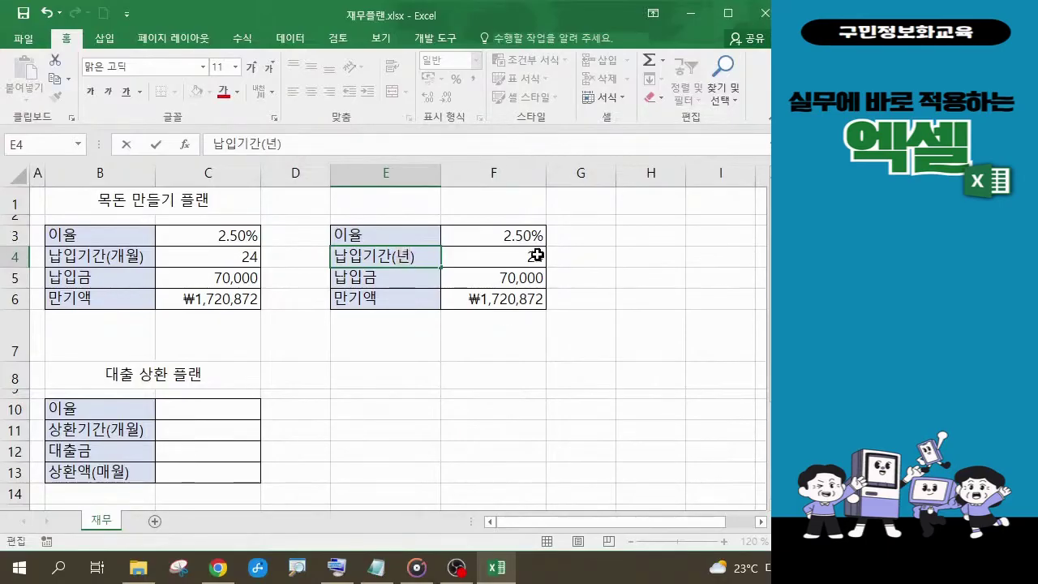
pyautogui.press('Tab')
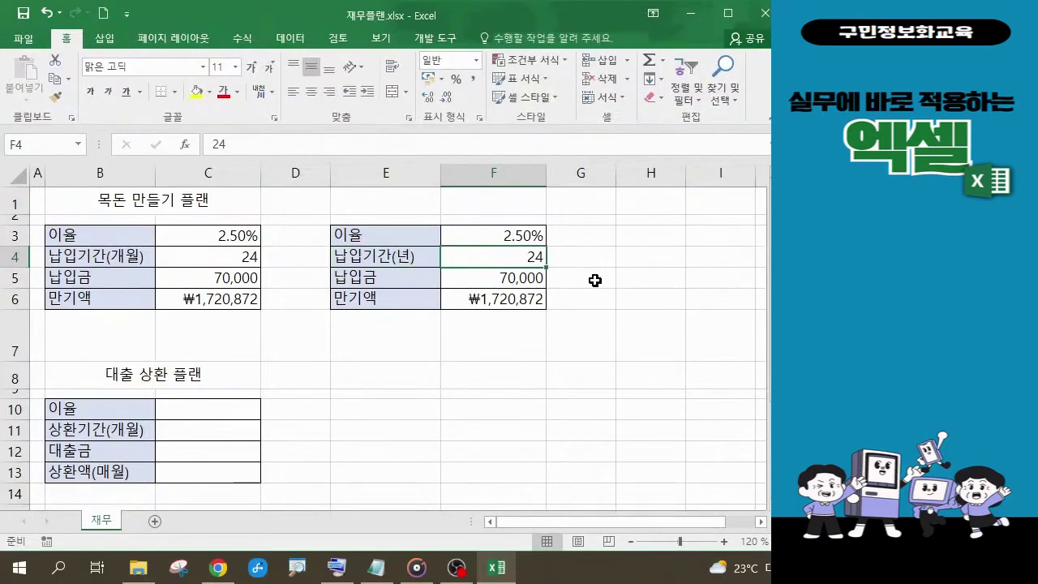
# - Set the copied table's 납입기간(년) to 3 and 납입금 to 30,000,000, and clear the copied 만기액 formula in F6
pyautogui.write('3')
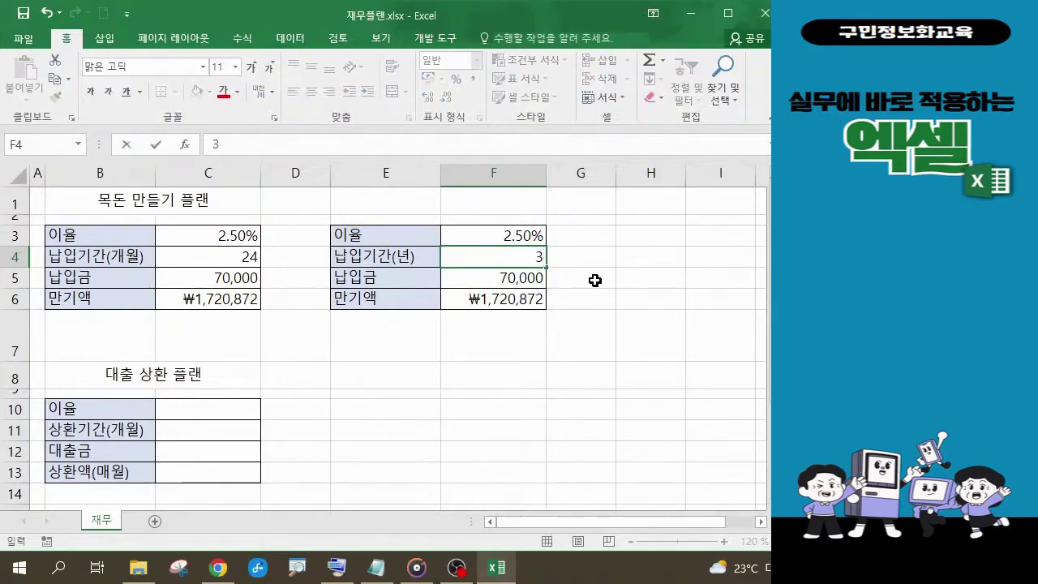
pyautogui.press('Return')
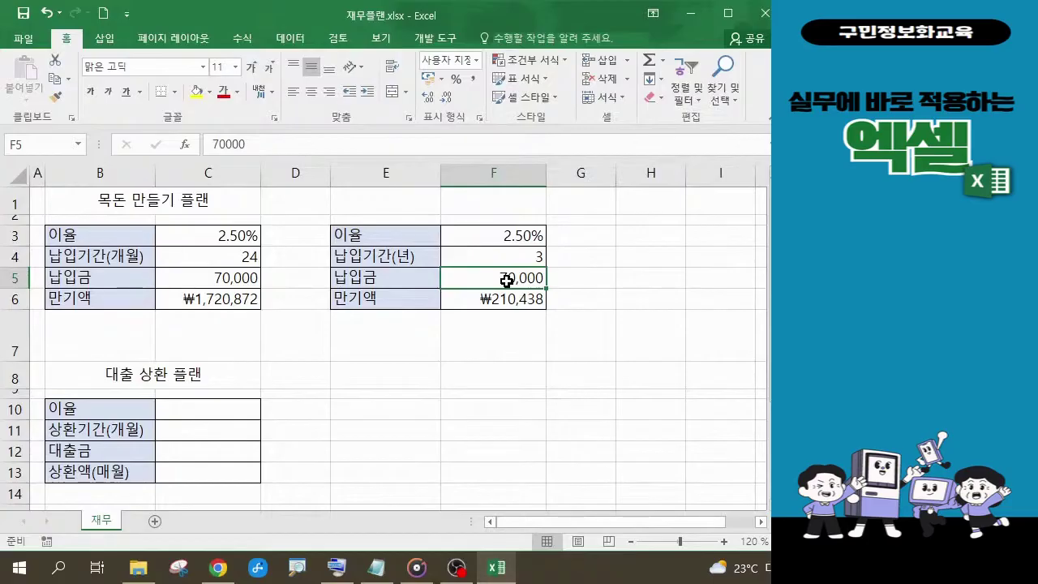
pyautogui.write('3000')
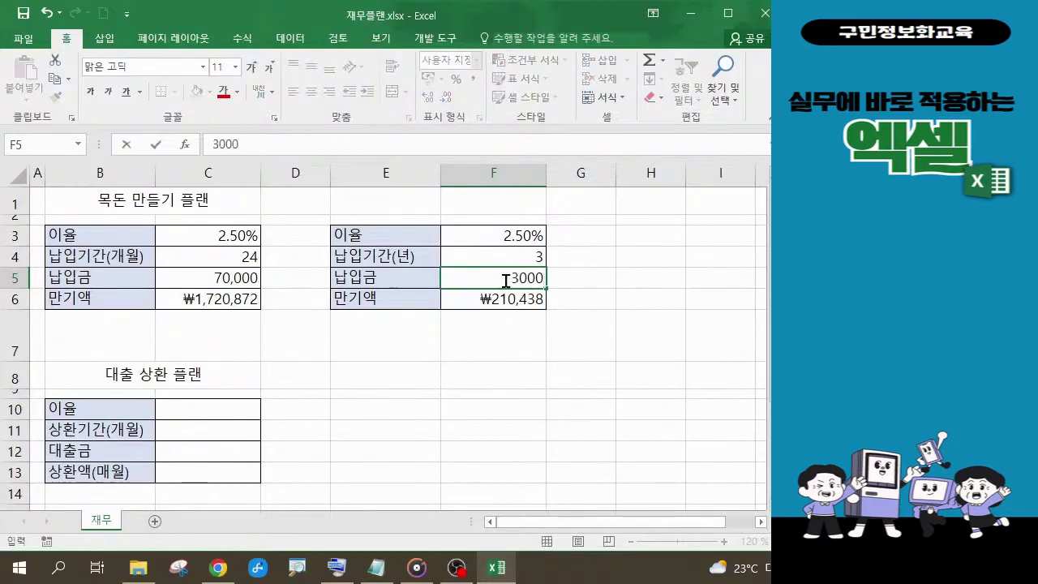
pyautogui.write('0000')
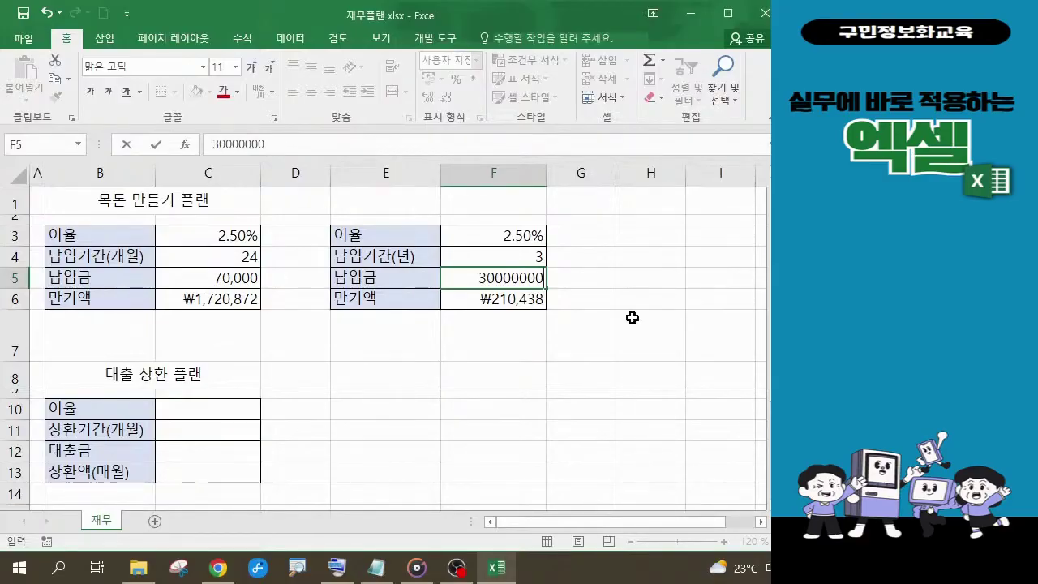
pyautogui.press('Return')
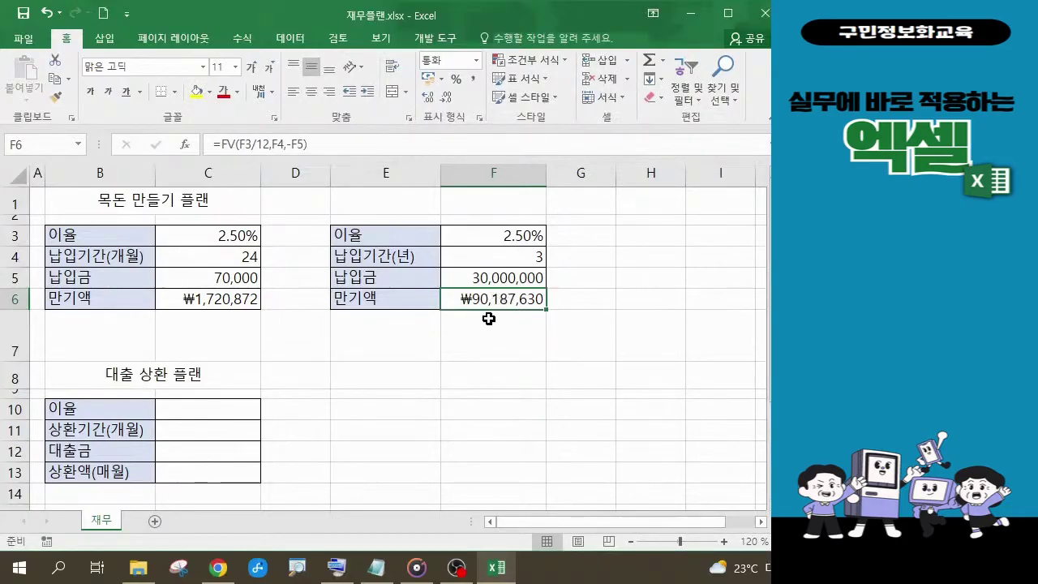
pyautogui.press('Delete')
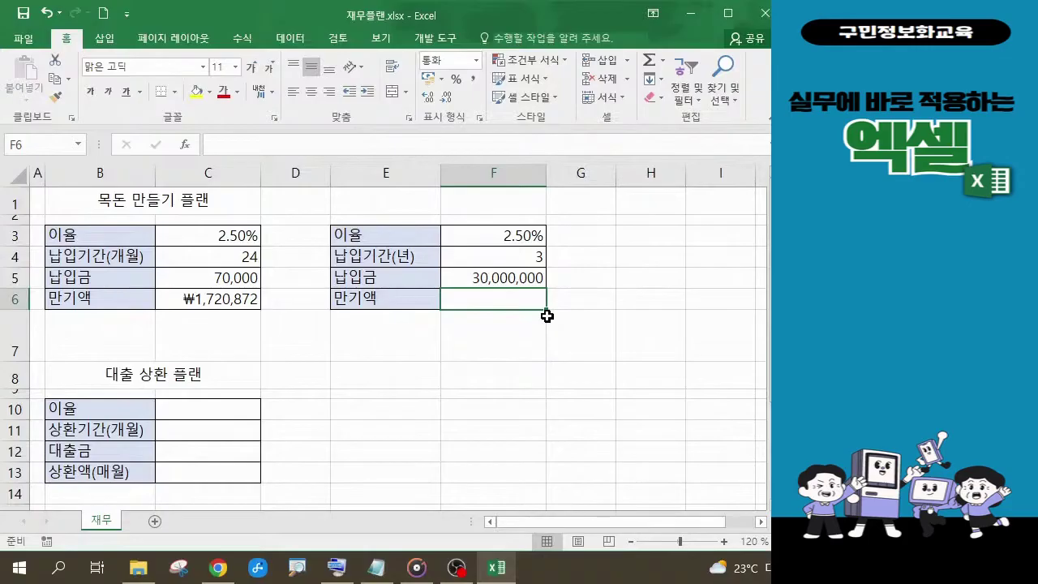
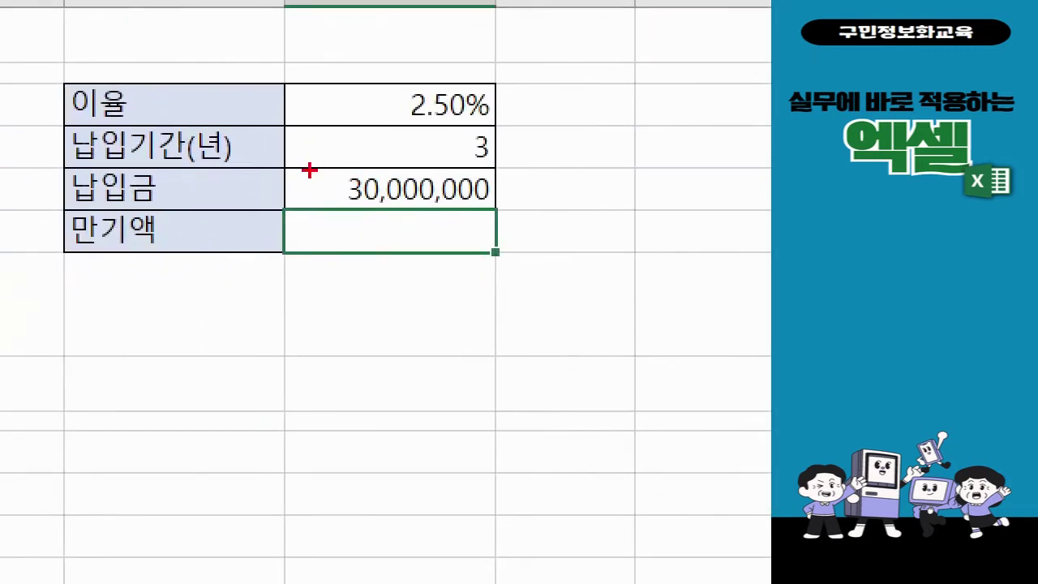
pyautogui.moveTo(305, 166)
pyautogui.mouseDown()
pyautogui.moveTo(384, 168)
pyautogui.moveTo(417, 203)
pyautogui.moveTo(504, 216)
pyautogui.mouseUp()
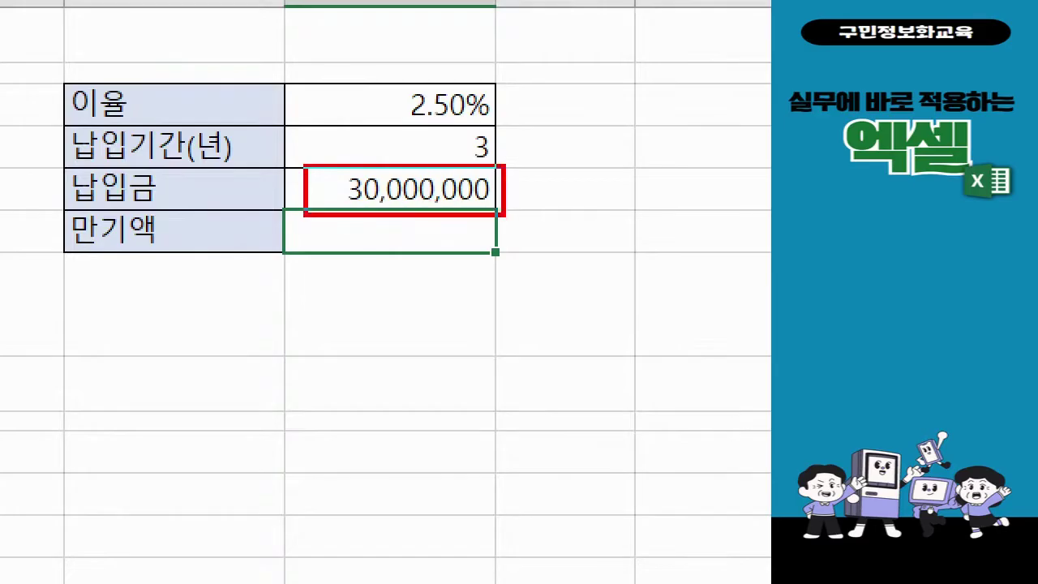
pyautogui.moveTo(507, 149); pyautogui.dragTo(540, 135)
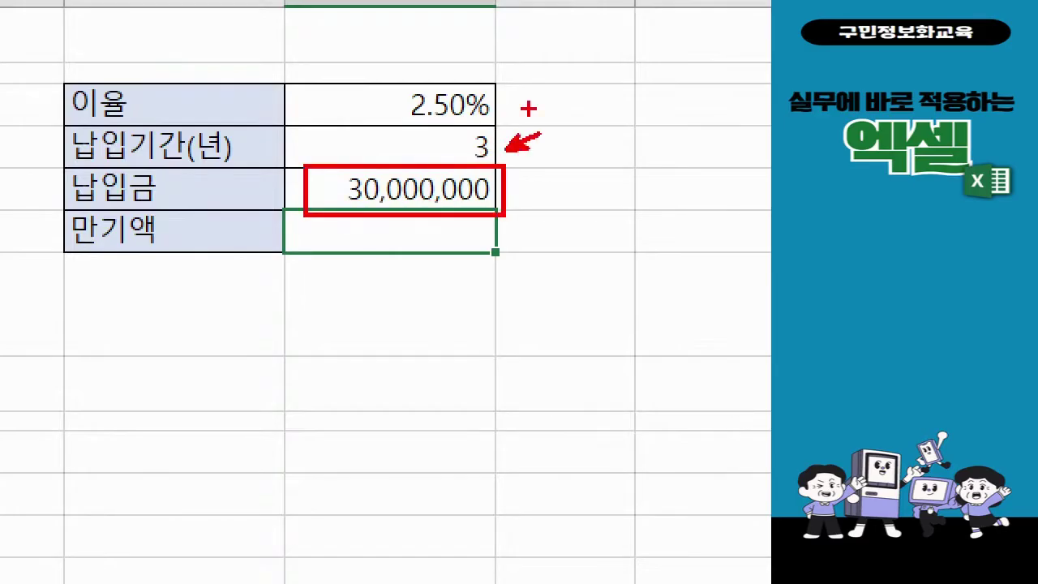
pyautogui.moveTo(500, 104); pyautogui.dragTo(539, 92)
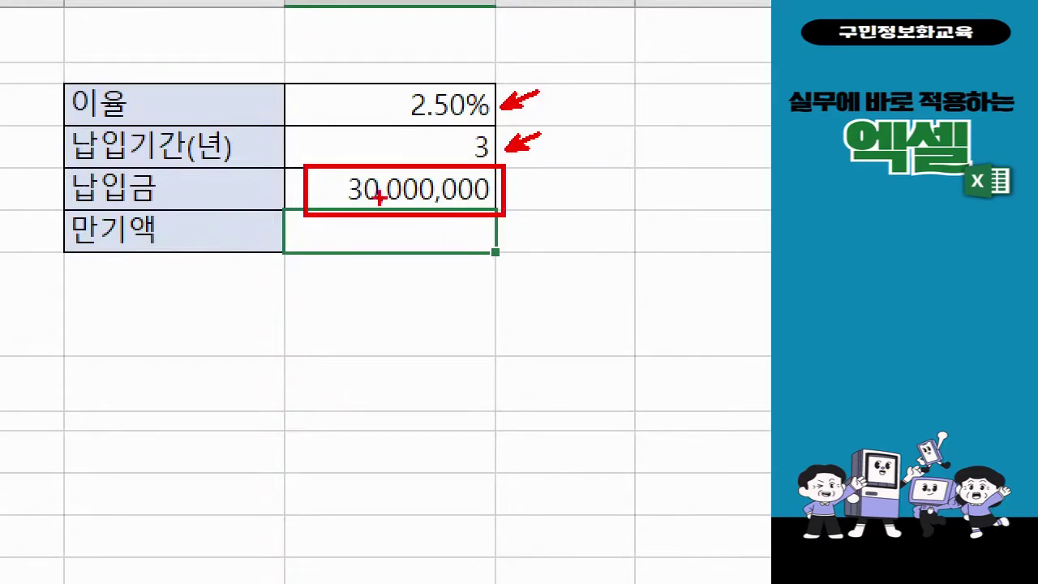
pyautogui.moveTo(294, 231); pyautogui.dragTo(306, 241)
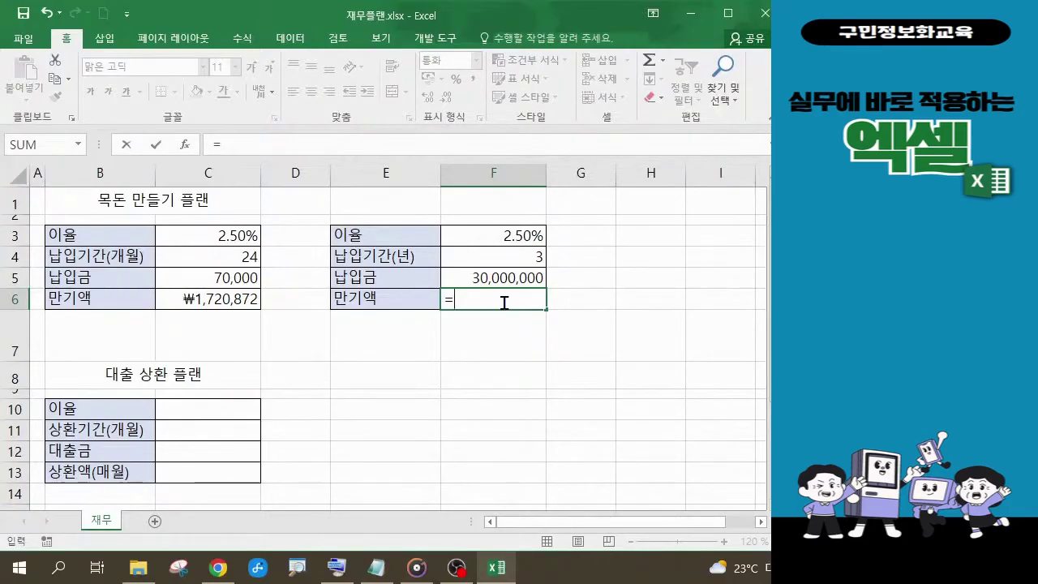
# - Start an FV formula in 만기액 cell F6 and open its function arguments dialog, placing it below the table so the input cells stay visible
pyautogui.write('F')
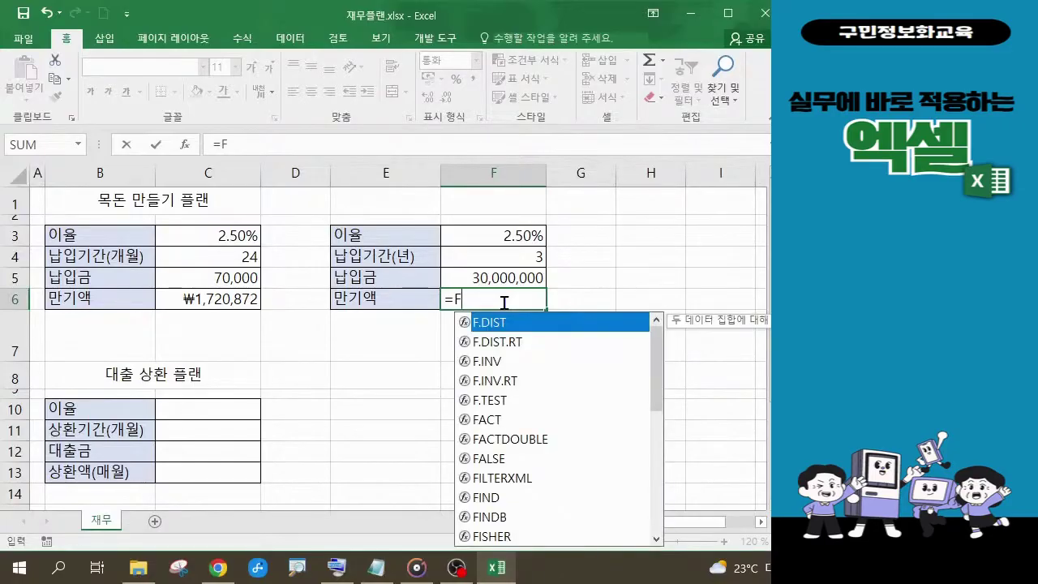
pyautogui.moveTo(664, 392); pyautogui.dragTo(660, 479)
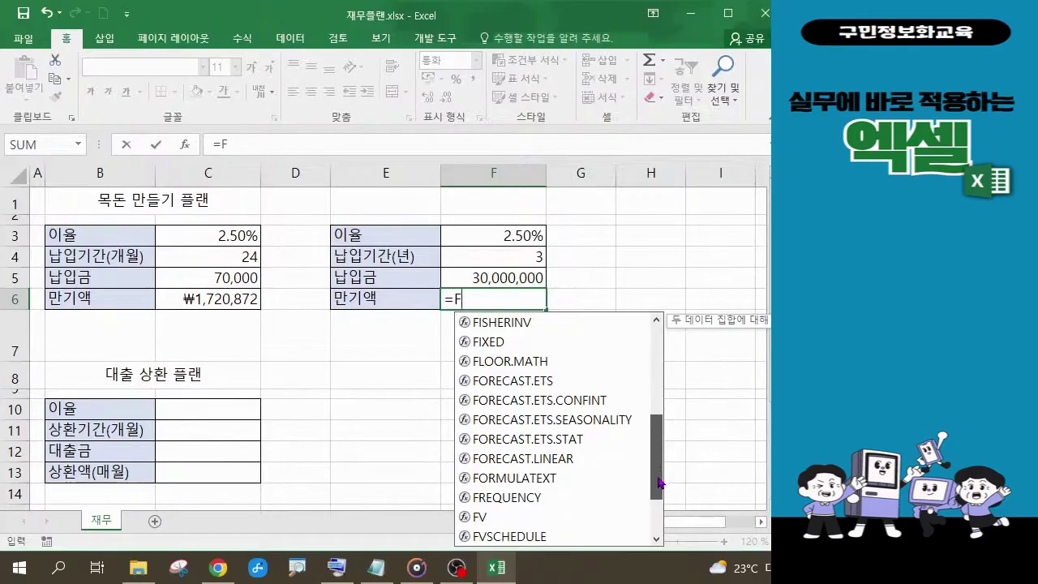
pyautogui.click(487, 519)
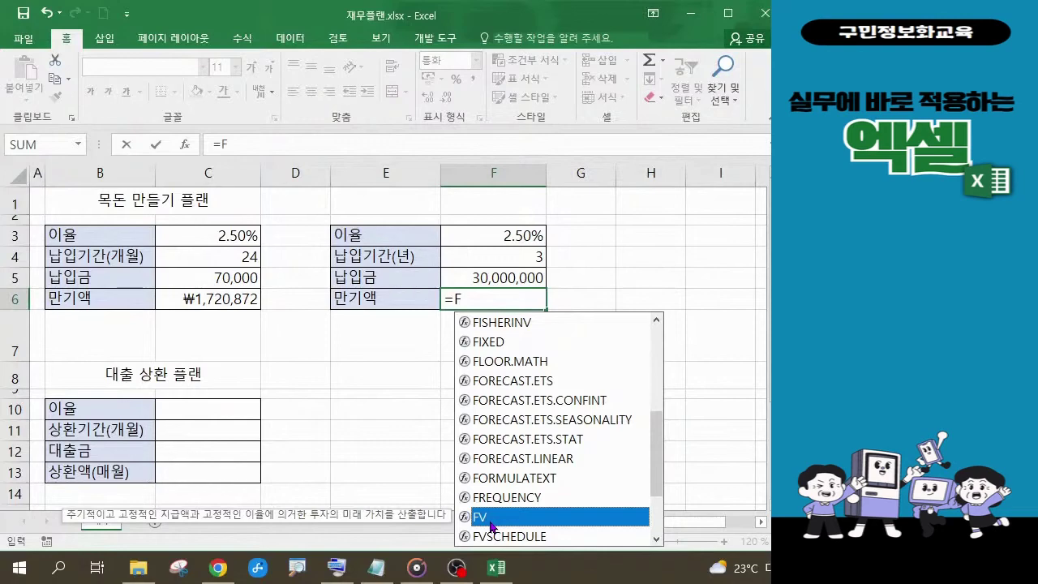
pyautogui.click(337, 568)
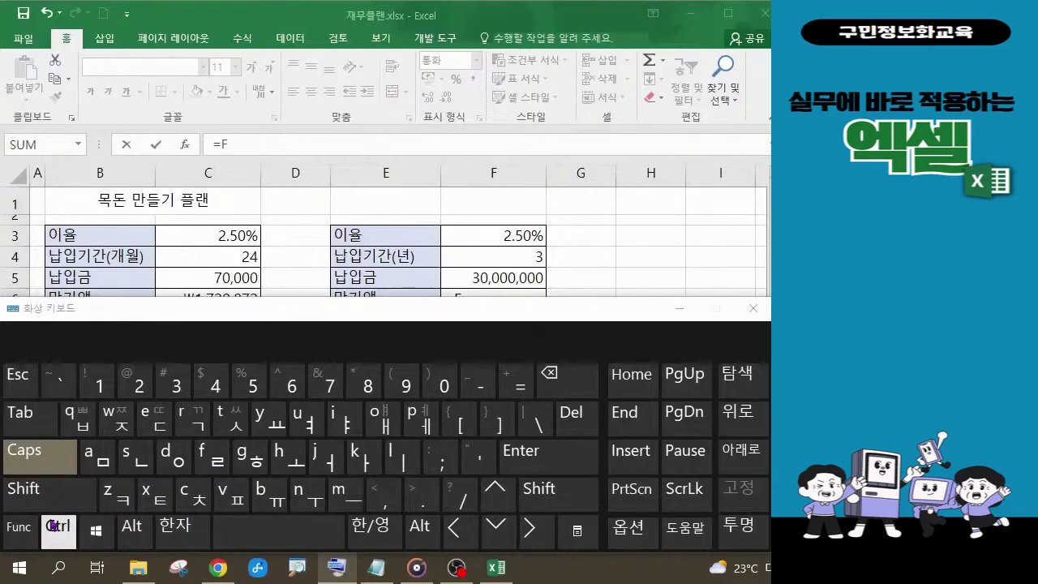
pyautogui.click(752, 308)
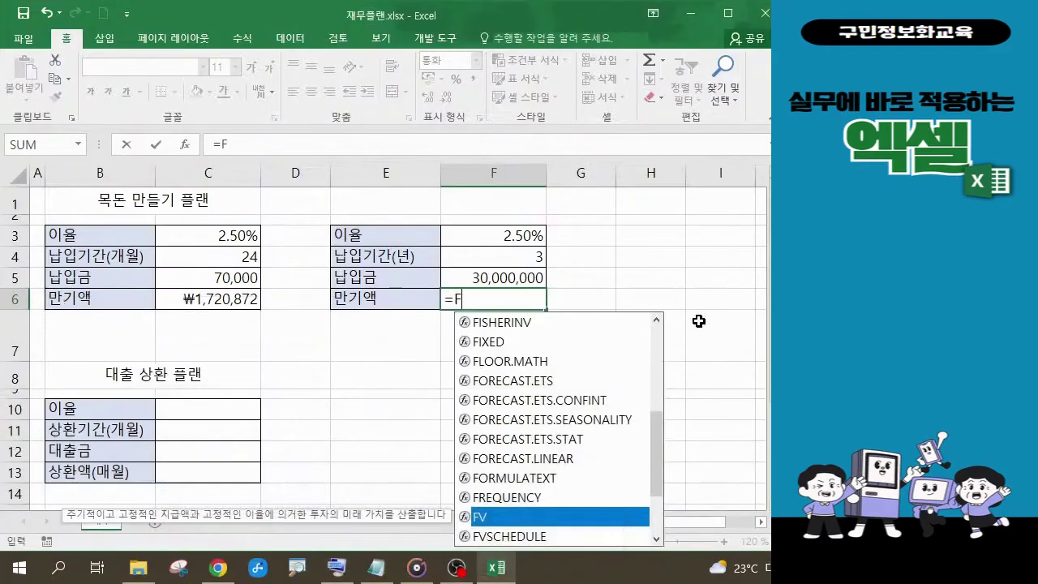
pyautogui.press('Tab')
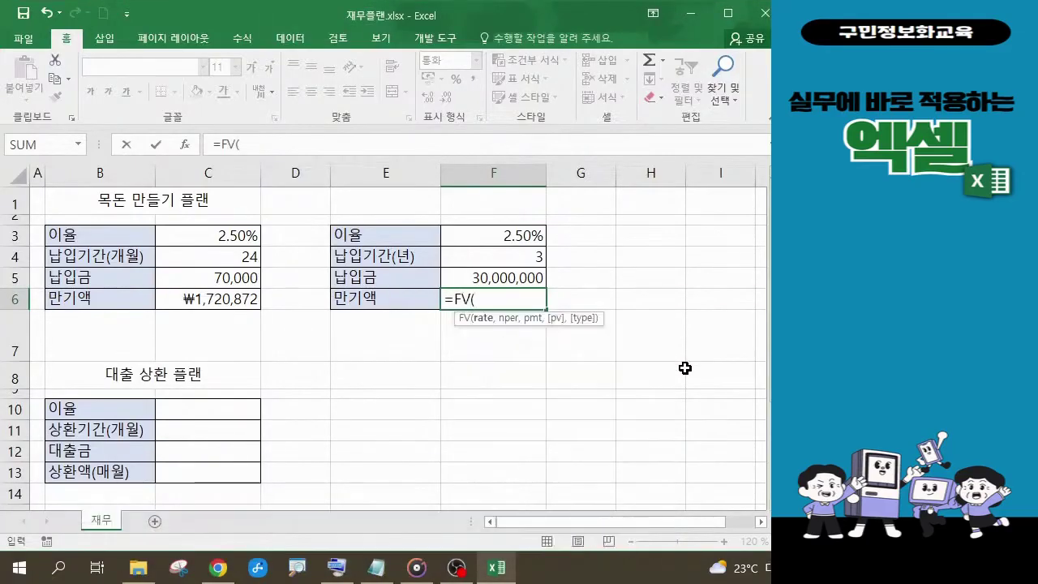
pyautogui.hotkey('ctrl', 'a')
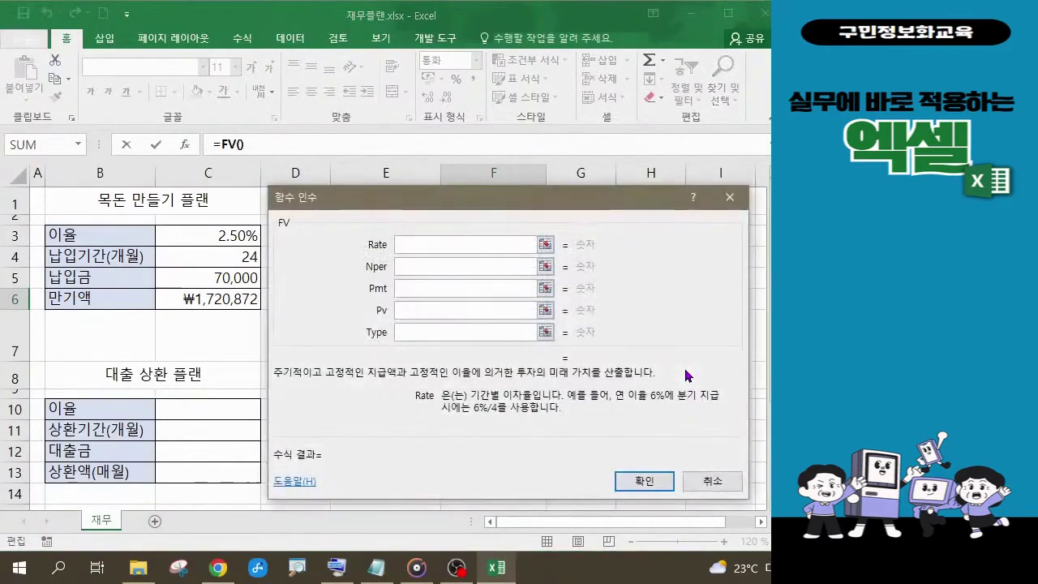
pyautogui.moveTo(477, 200); pyautogui.dragTo(476, 333)
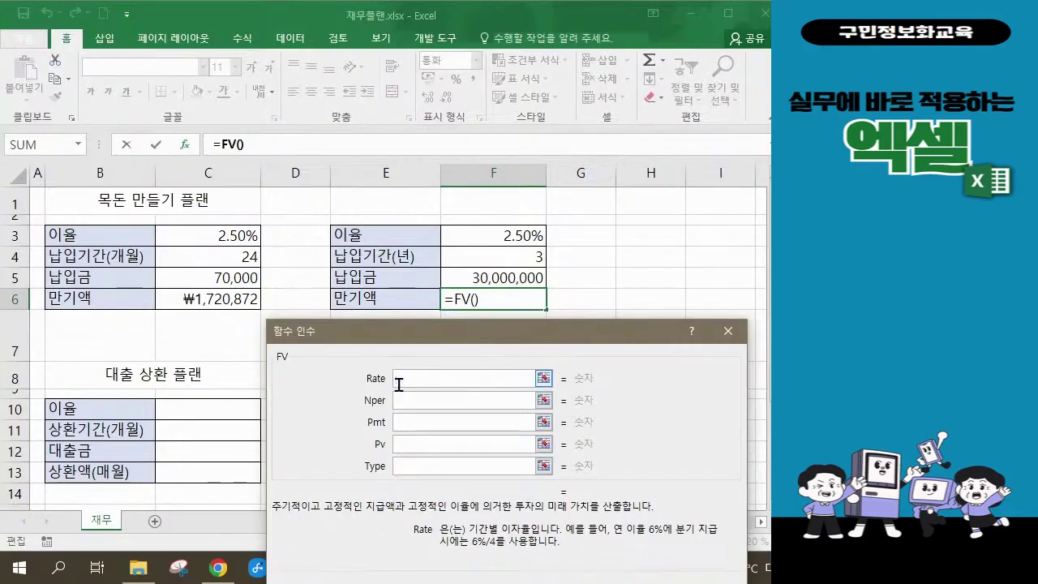
# - Fill the FV arguments with Rate F3, Nper F4 and Pv -F5, leaving Pmt and Type empty
pyautogui.click(516, 239)
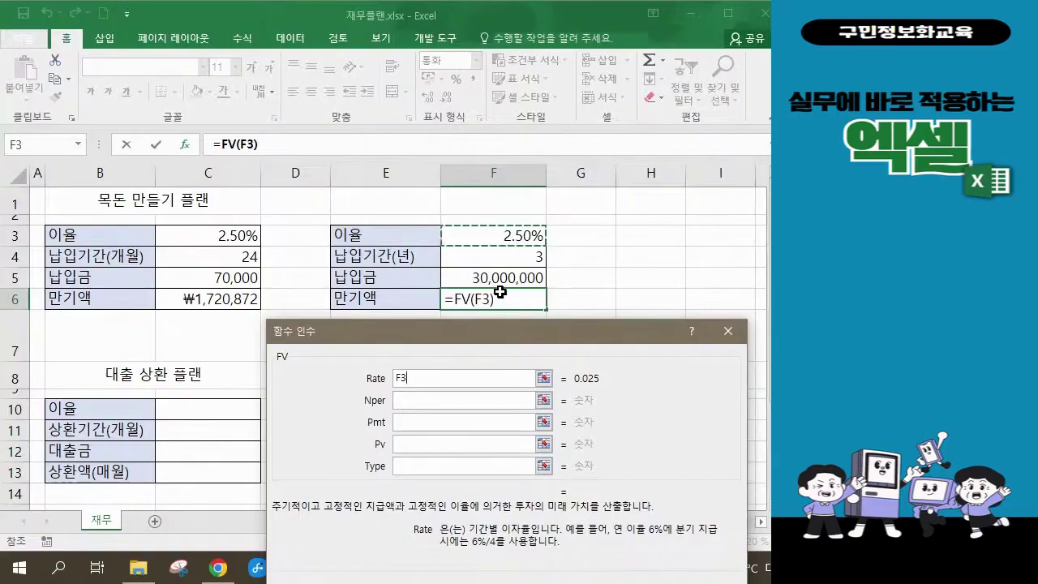
pyautogui.click(421, 401)
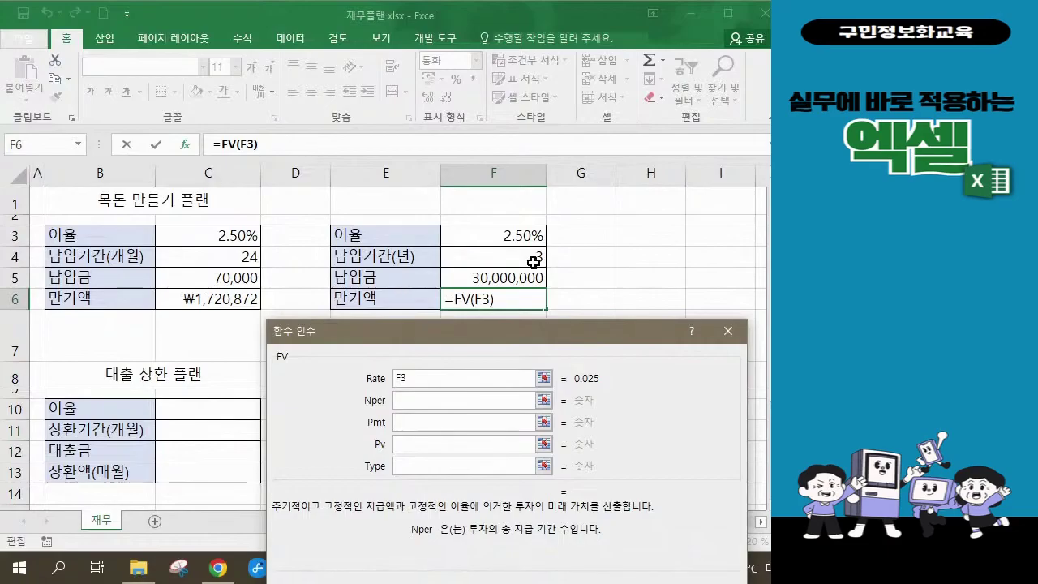
pyautogui.click(534, 262)
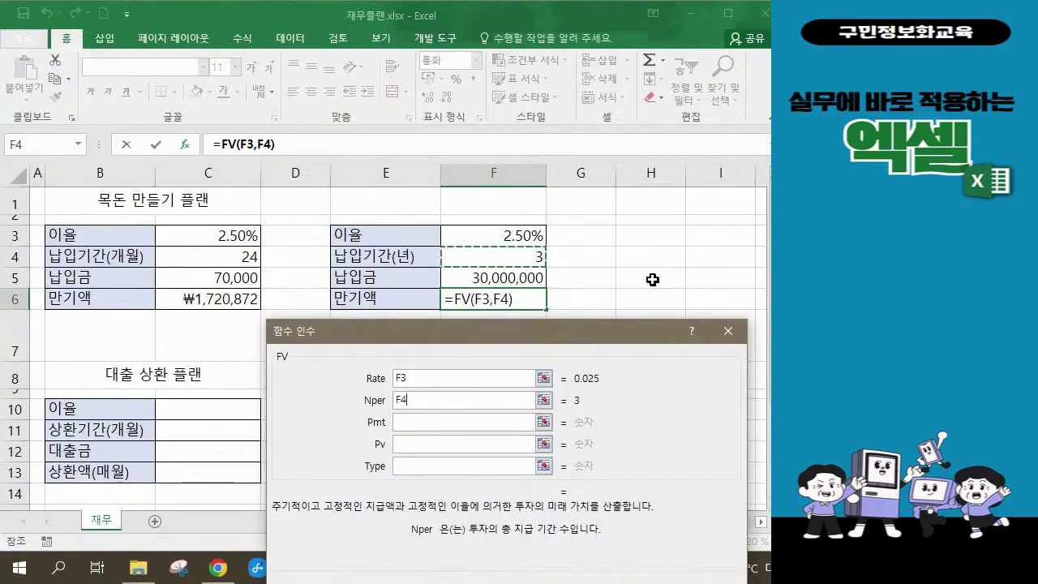
pyautogui.click(452, 423)
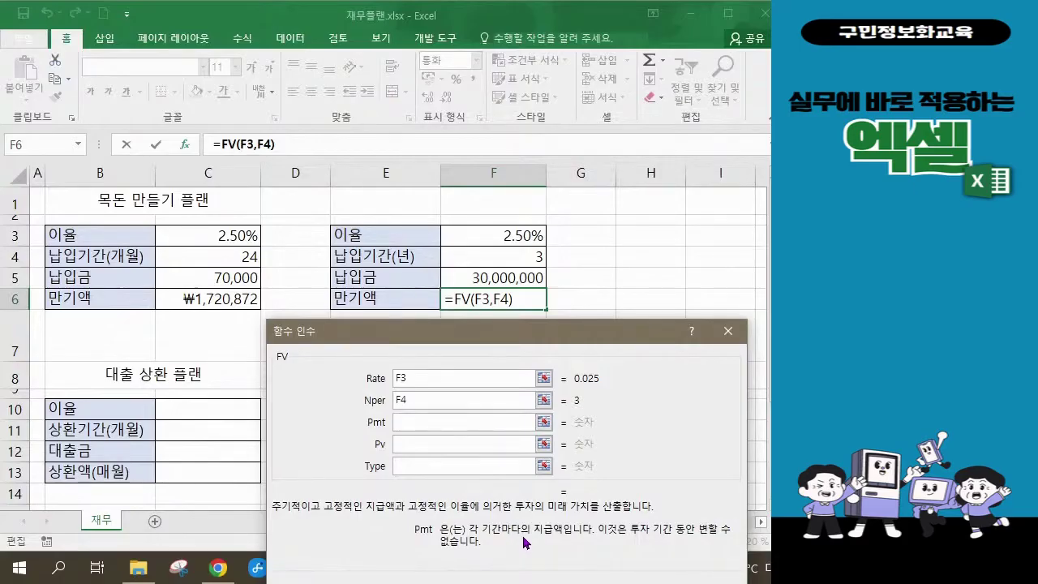
pyautogui.click(409, 440)
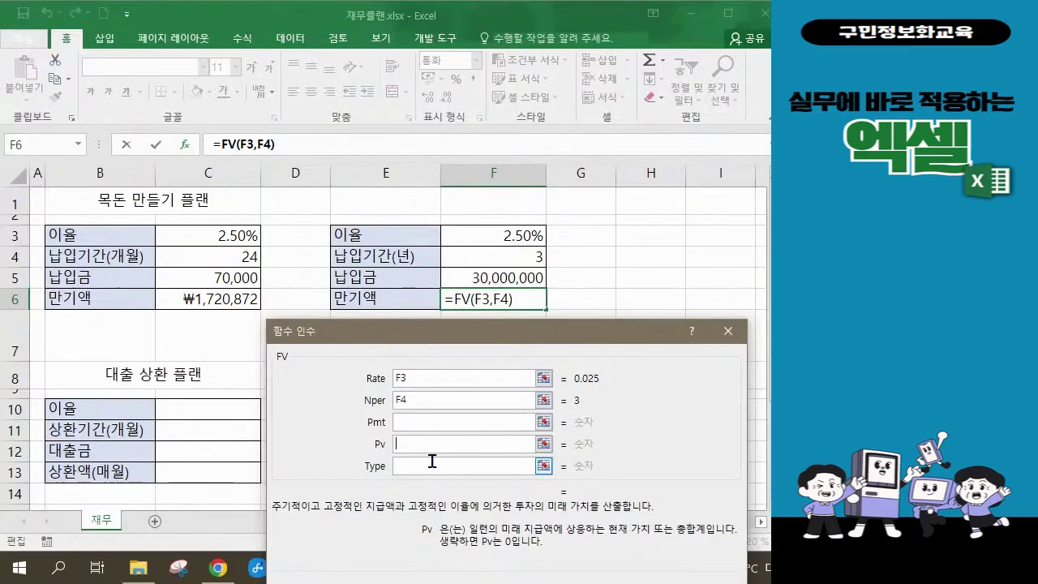
pyautogui.write('-')
pyautogui.click(529, 280)
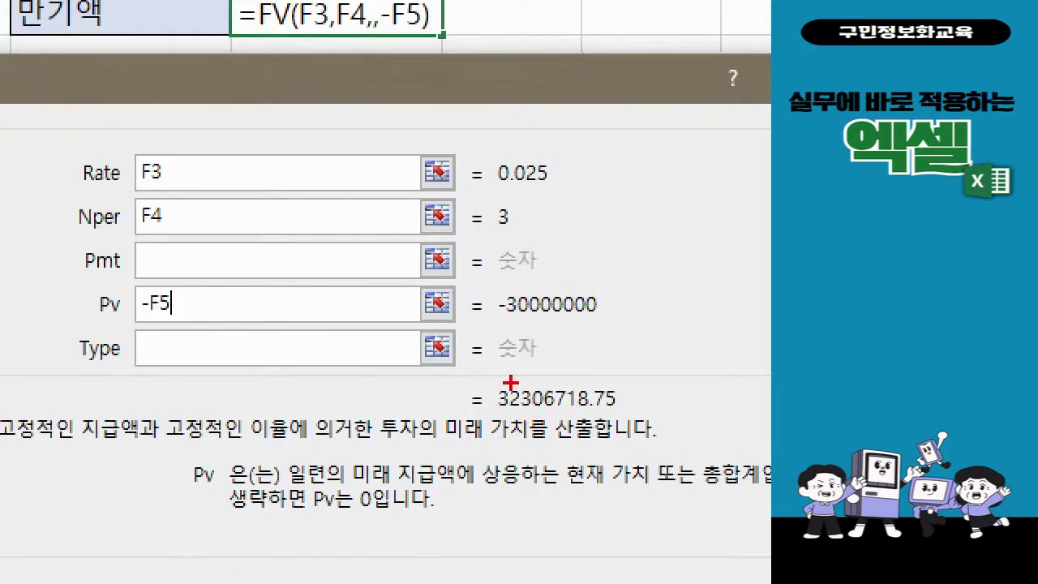
# - Reposition the function arguments dialog so its formula result is in view and confirm the FV formula in F6
pyautogui.moveTo(510, 382); pyautogui.dragTo(611, 410)
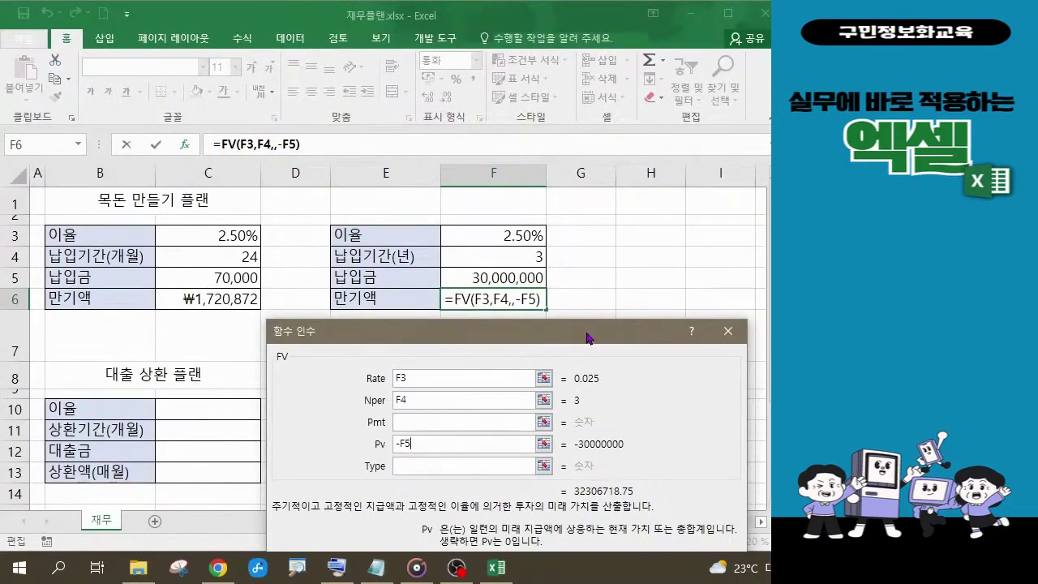
pyautogui.moveTo(585, 332); pyautogui.dragTo(568, 215)
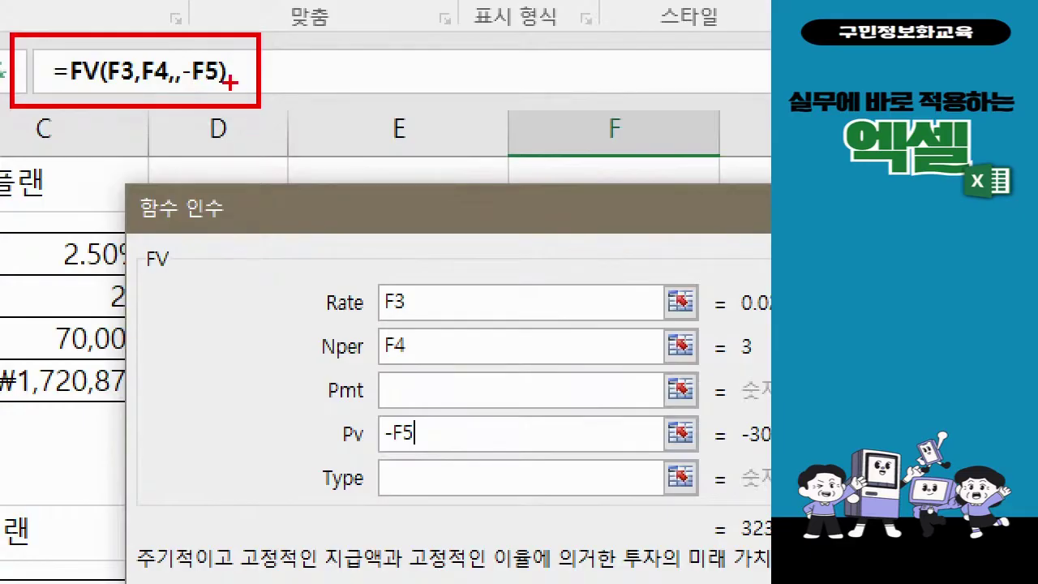
pyautogui.moveTo(325, 254)
pyautogui.mouseDown()
pyautogui.moveTo(387, 297)
pyautogui.moveTo(474, 490)
pyautogui.mouseUp()
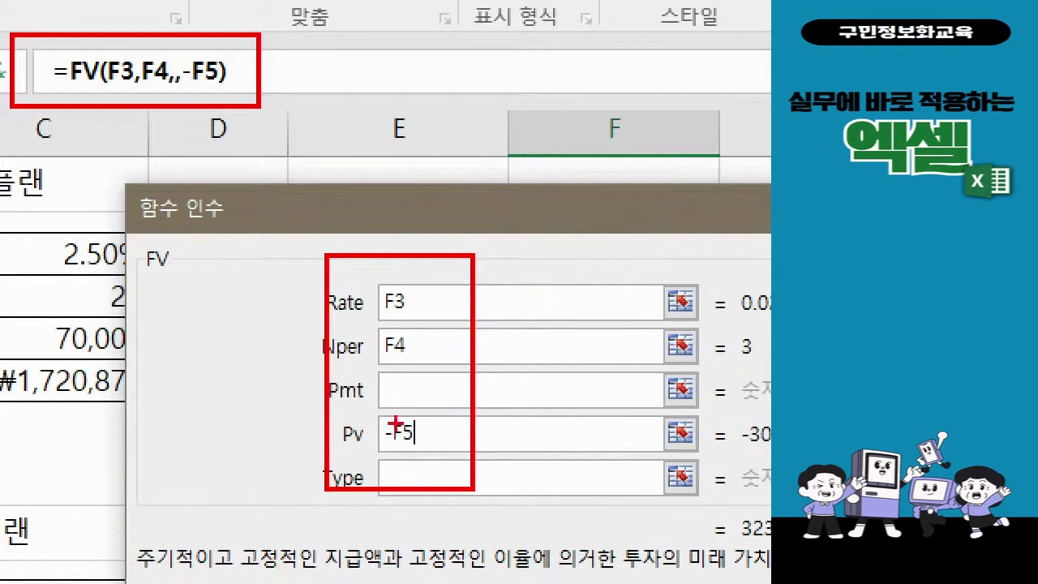
pyautogui.moveTo(334, 445); pyautogui.dragTo(407, 442)
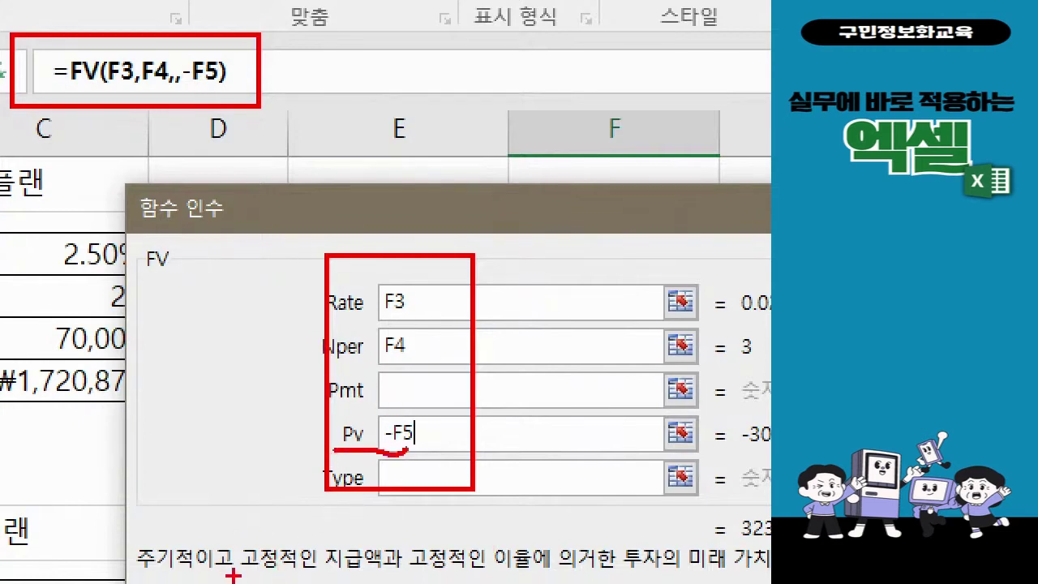
pyautogui.moveTo(253, 568); pyautogui.dragTo(361, 568)
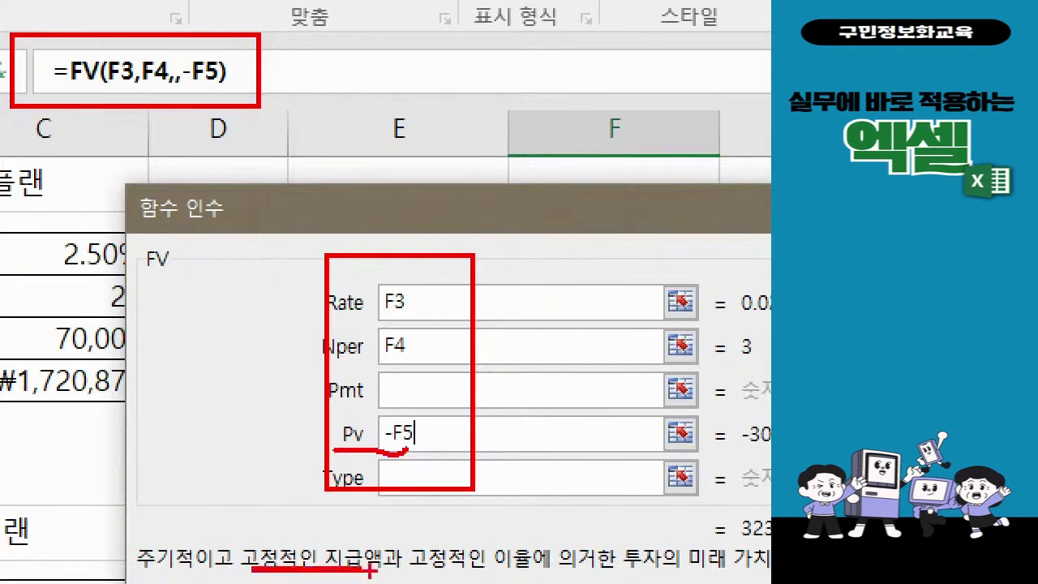
pyautogui.moveTo(427, 571); pyautogui.dragTo(543, 563)
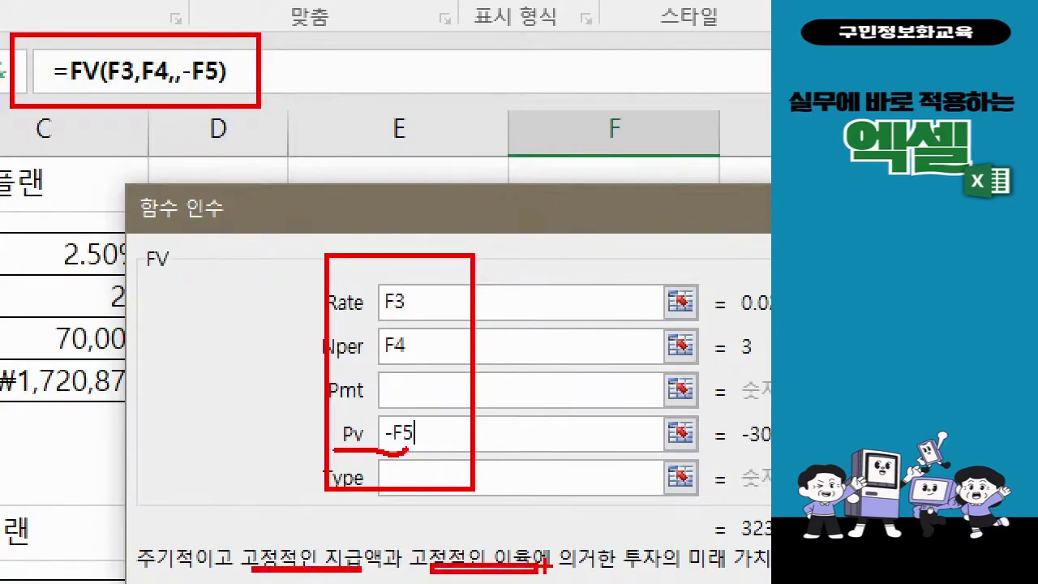
pyautogui.press('Escape')
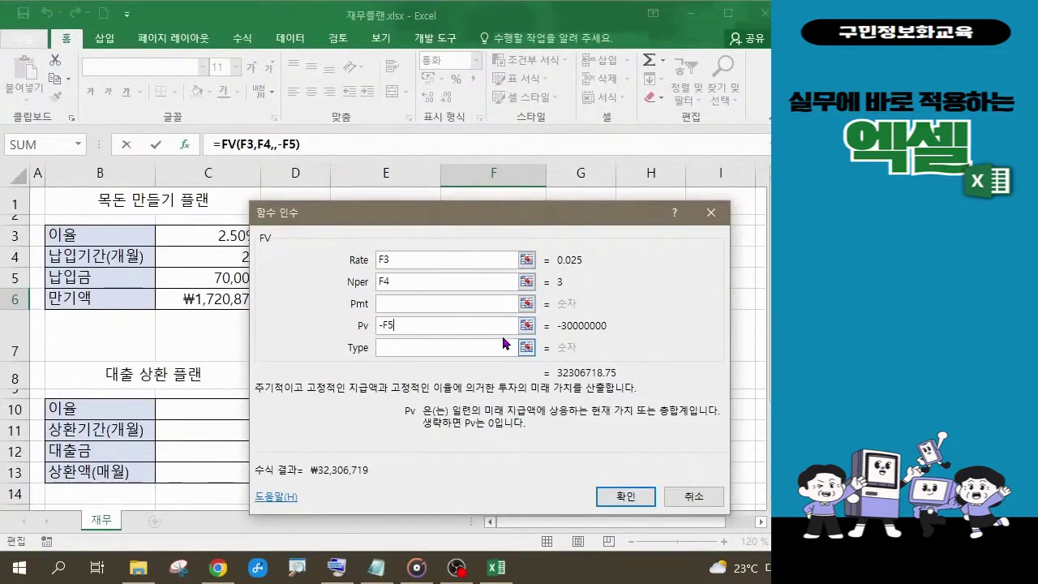
pyautogui.click(618, 500)
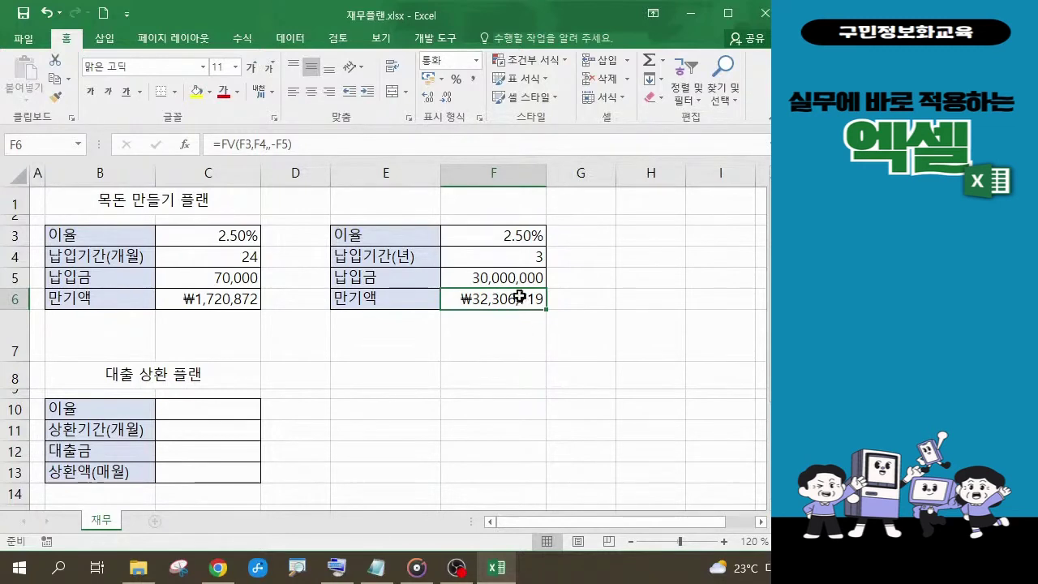
# - Examine the deposit table's FV formula in 만기액 cell F6 and its 이율 input in F3
pyautogui.click(517, 239)
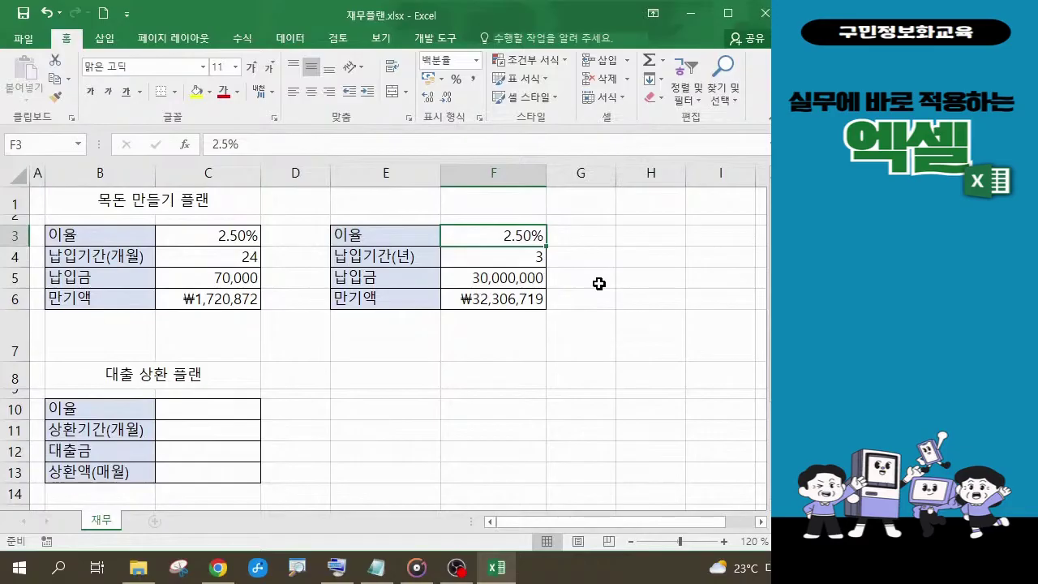
pyautogui.click(491, 299)
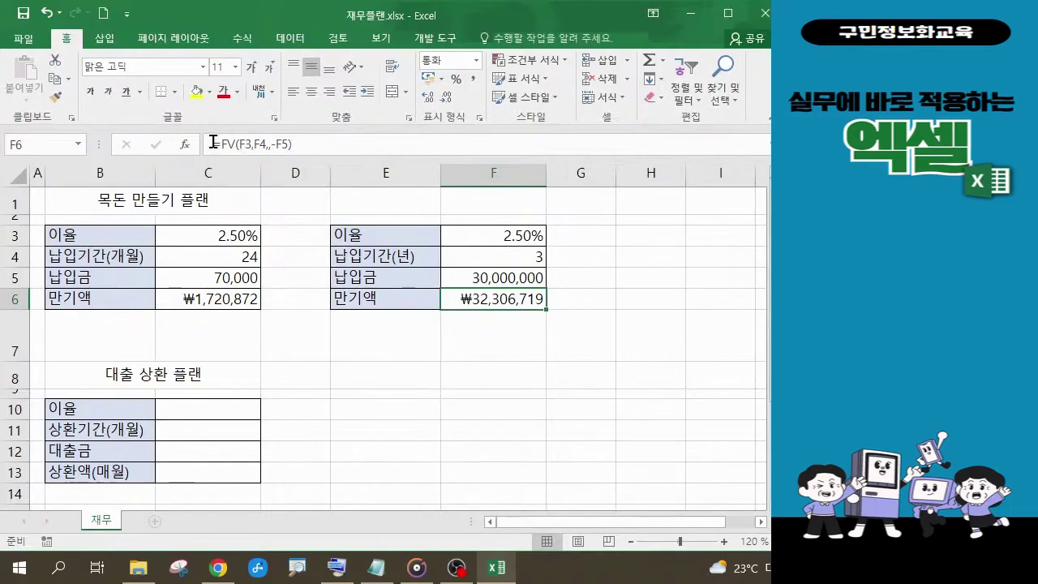
pyautogui.moveTo(211, 145); pyautogui.dragTo(425, 136)
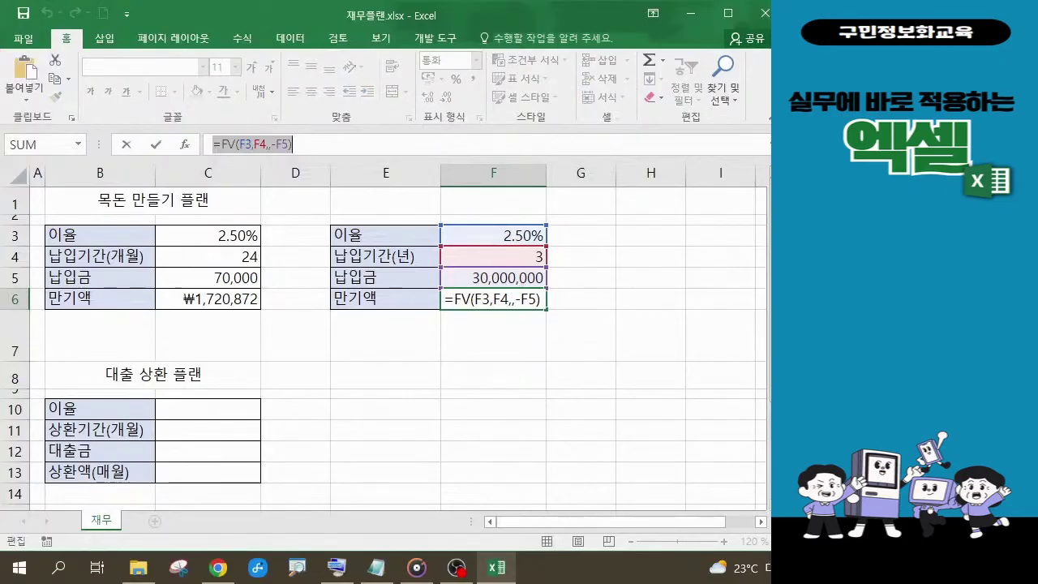
pyautogui.click(811, 369)
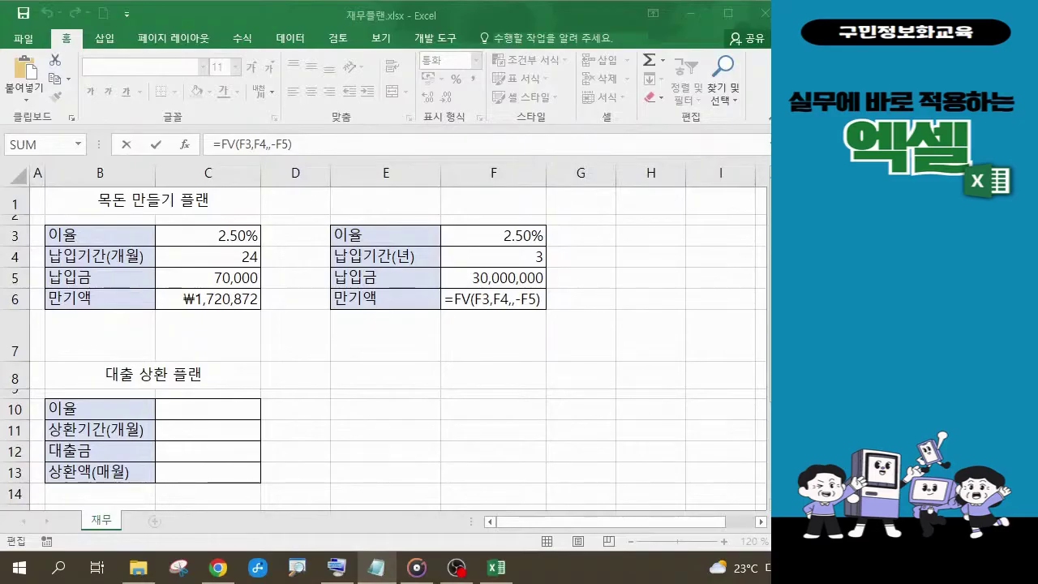
pyautogui.tripleClick(321, 144)
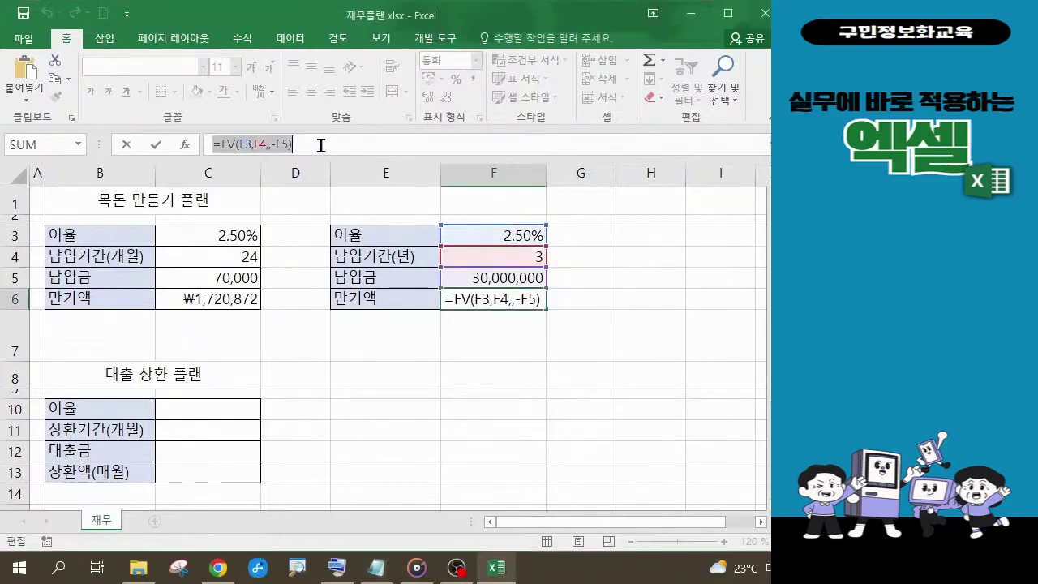
pyautogui.click(321, 145)
pyautogui.press('Return')
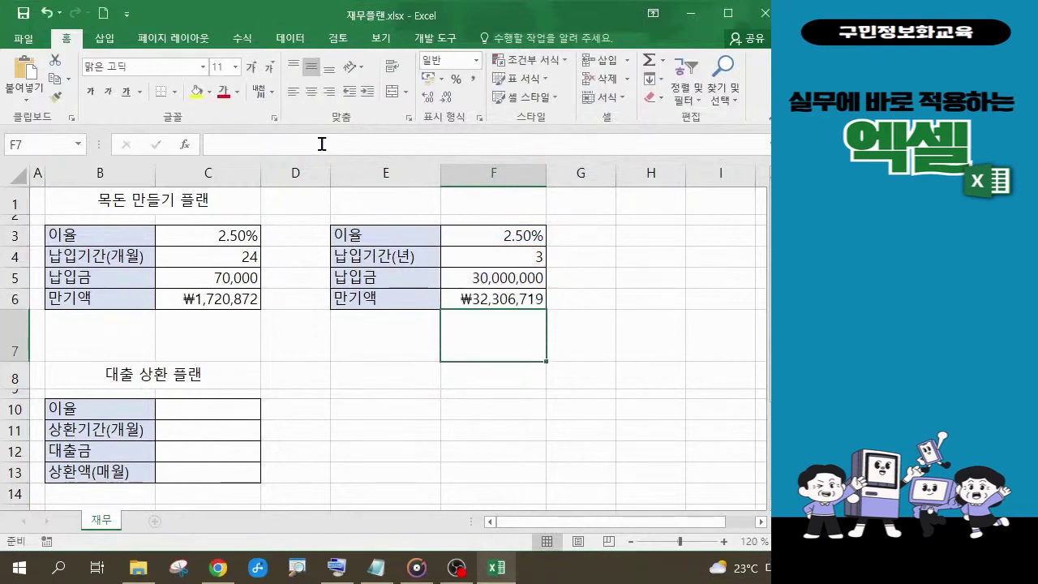
pyautogui.click(528, 299)
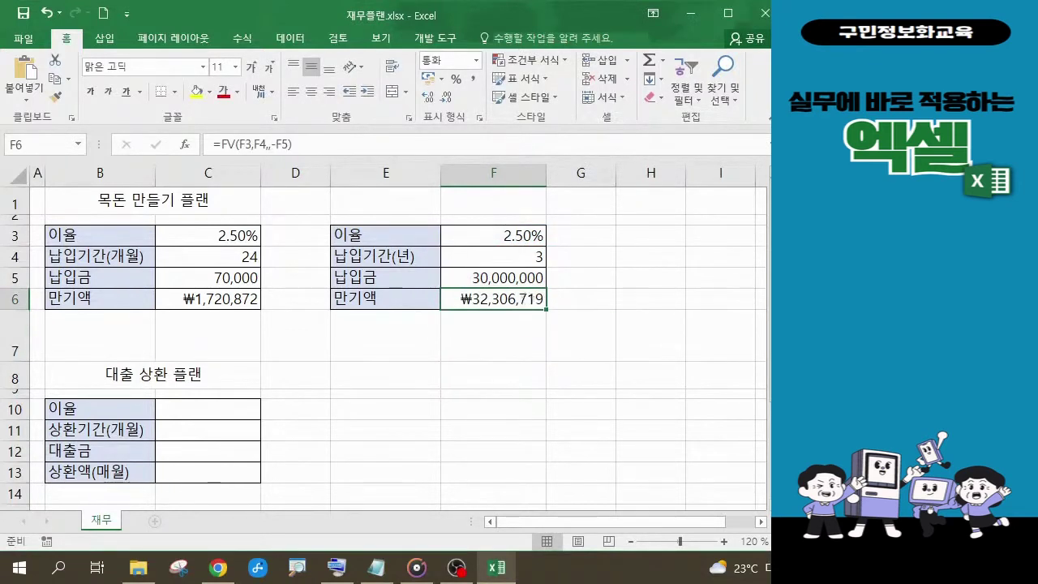
pyautogui.hotkey('alt', 'Tab')
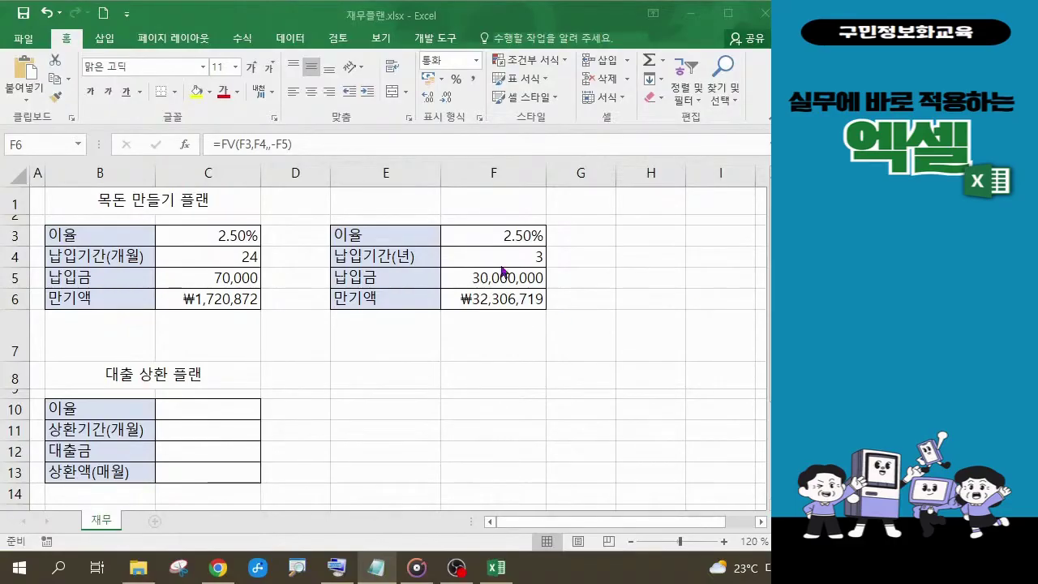
# - Set the deposit table's 이율 in F3 to 1.8%
pyautogui.click(511, 236)
pyautogui.click(511, 235)
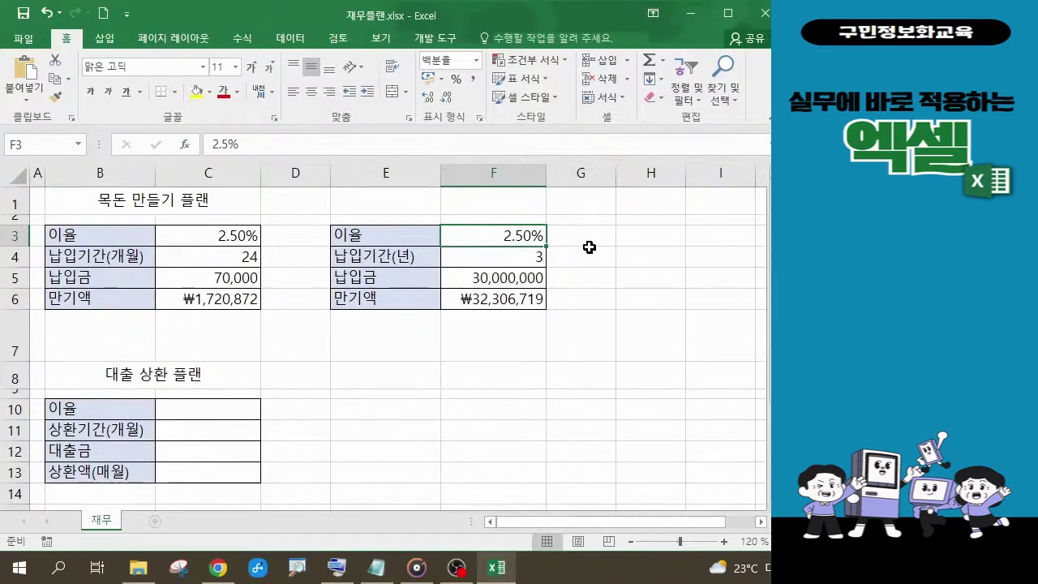
pyautogui.write('1.8')
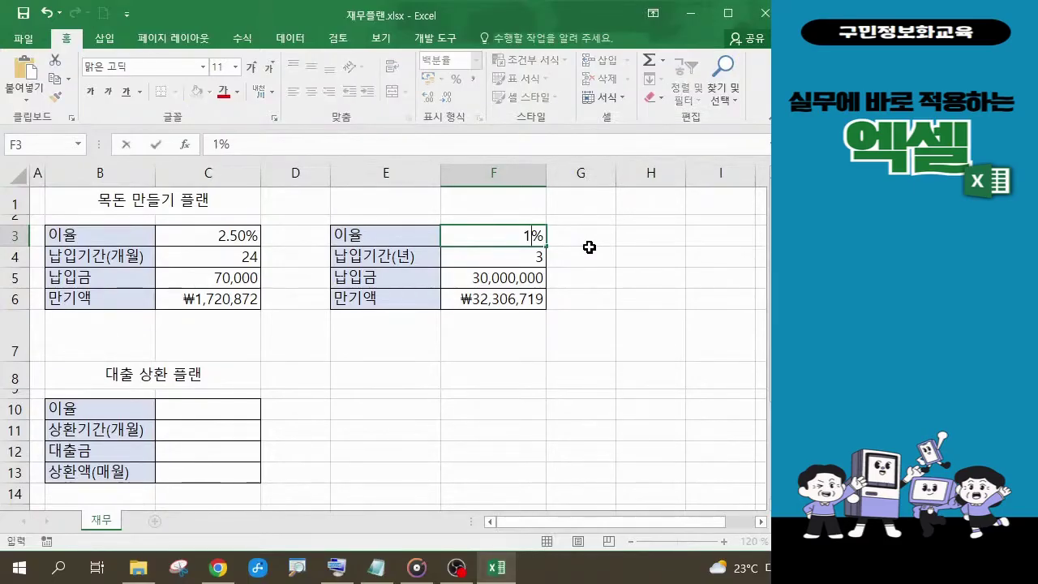
pyautogui.press('Return')
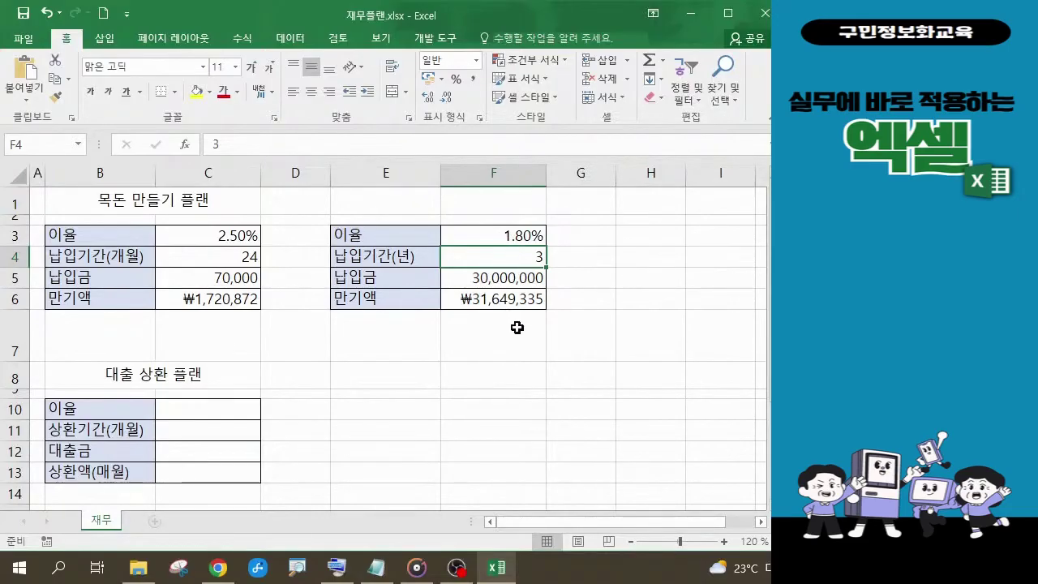
# - Change the deposit table's 납입금 in F5 to 10,000,000
pyautogui.click(482, 276)
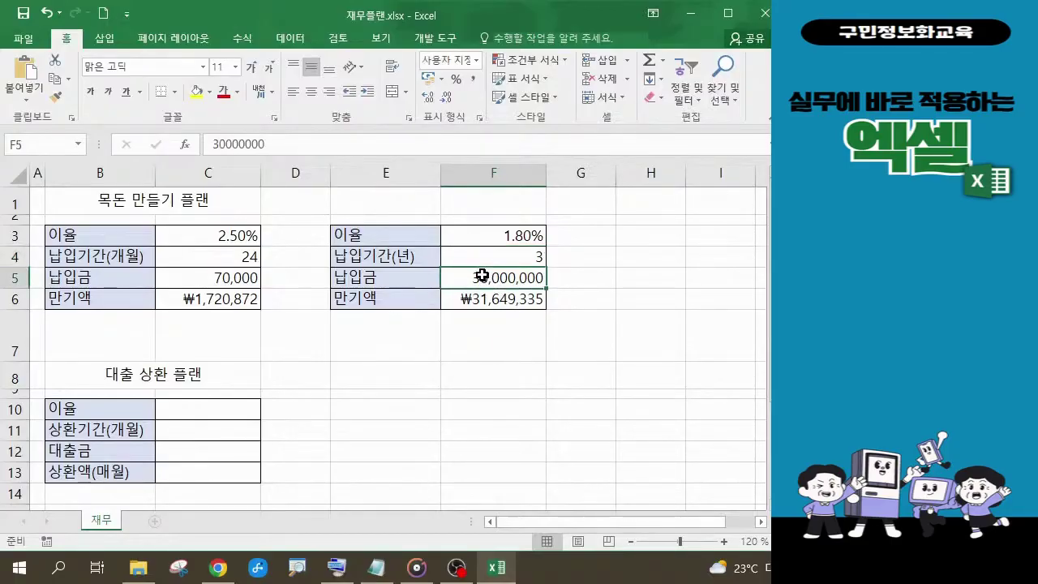
pyautogui.doubleClick(483, 276)
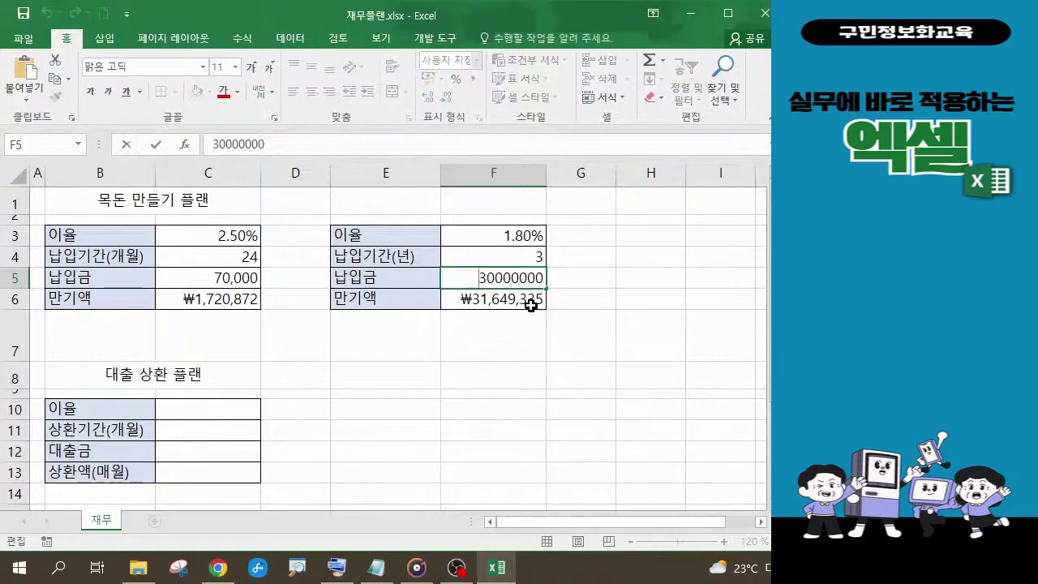
pyautogui.press('BackSpace')
pyautogui.write('1')
pyautogui.press('Return')
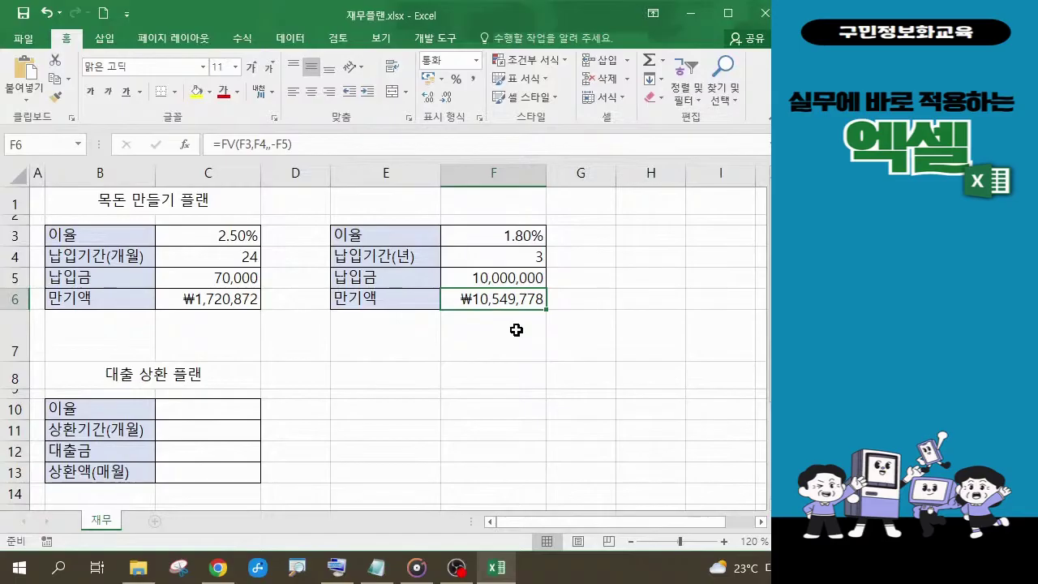
# - Set the deposit table's 이율 in F3 to 4%
pyautogui.click(526, 233)
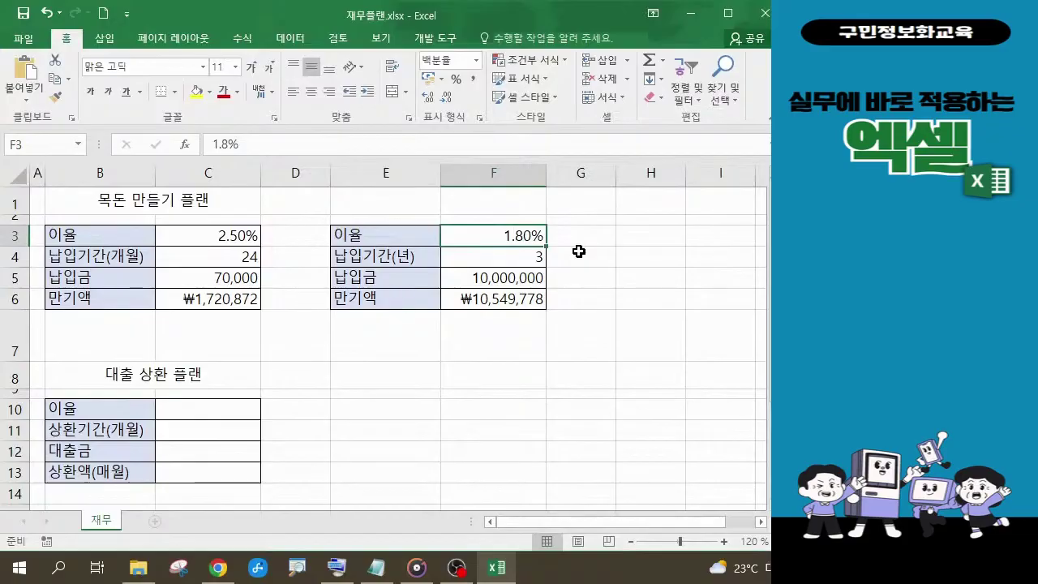
pyautogui.write('4%')
pyautogui.press('Return')
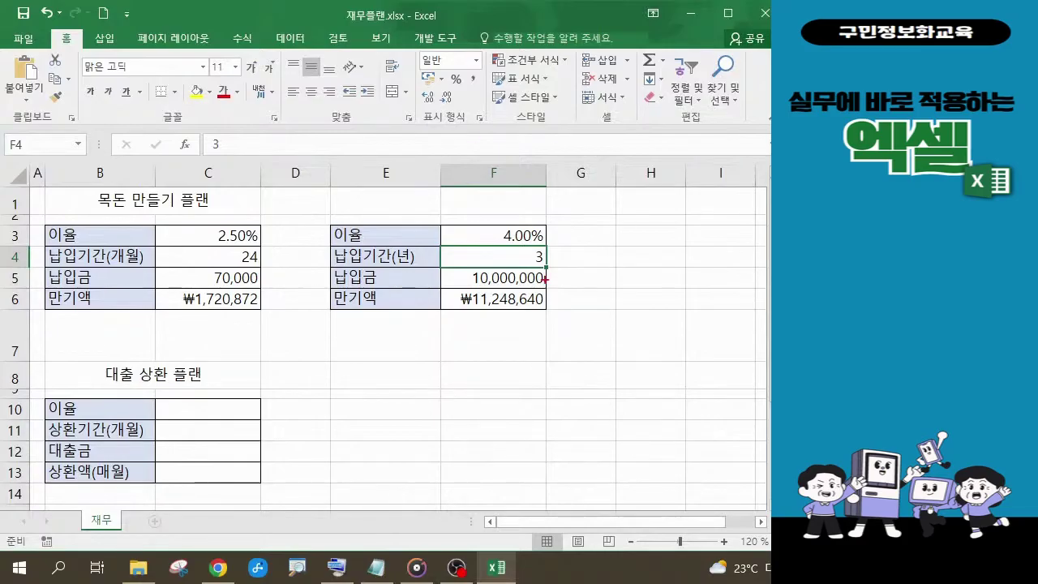
pyautogui.moveTo(308, 201)
pyautogui.mouseDown()
pyautogui.moveTo(406, 224)
pyautogui.moveTo(580, 324)
pyautogui.moveTo(604, 360)
pyautogui.moveTo(551, 382)
pyautogui.moveTo(563, 368)
pyautogui.moveTo(582, 370)
pyautogui.moveTo(581, 393)
pyautogui.mouseUp()
pyautogui.moveTo(587, 357)
pyautogui.mouseDown()
pyautogui.moveTo(585, 401)
pyautogui.moveTo(619, 369)
pyautogui.moveTo(628, 387)
pyautogui.moveTo(617, 404)
pyautogui.mouseUp()
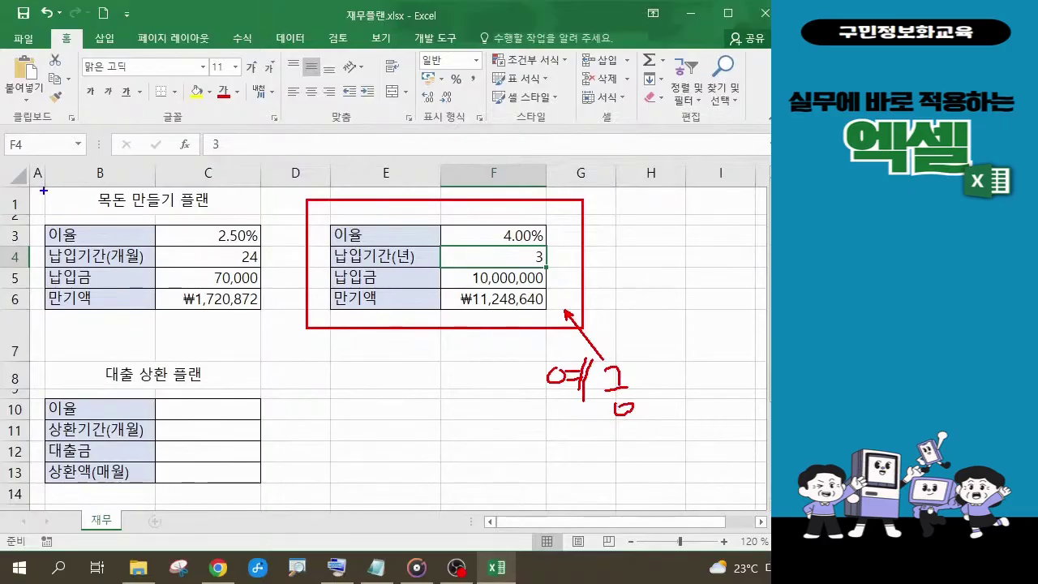
pyautogui.moveTo(44, 191)
pyautogui.mouseDown()
pyautogui.moveTo(256, 308)
pyautogui.moveTo(278, 367)
pyautogui.moveTo(298, 365)
pyautogui.moveTo(303, 384)
pyautogui.moveTo(337, 362)
pyautogui.moveTo(344, 399)
pyautogui.moveTo(373, 367)
pyautogui.moveTo(365, 407)
pyautogui.mouseUp()
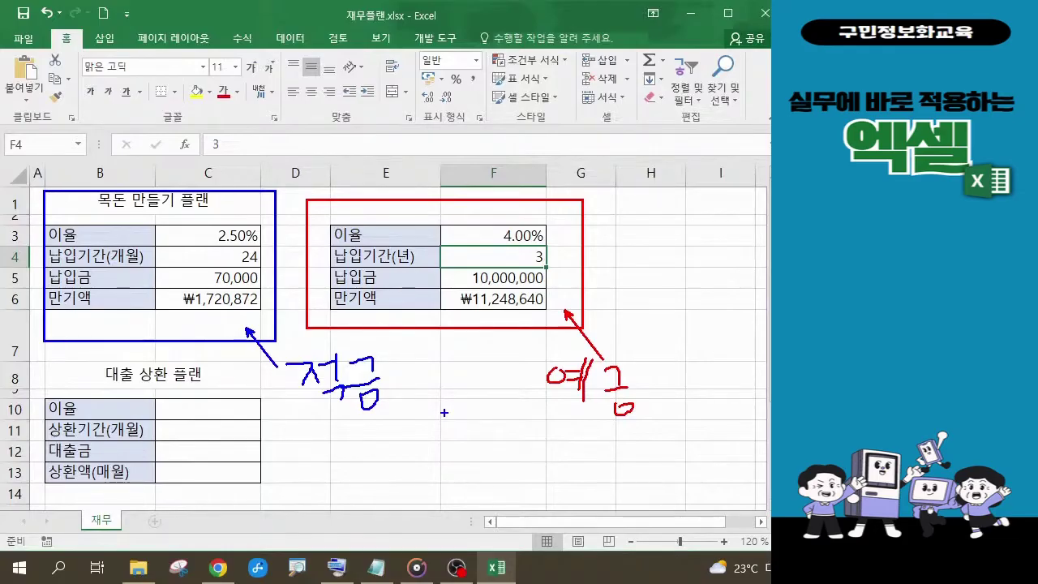
pyautogui.press('Escape')
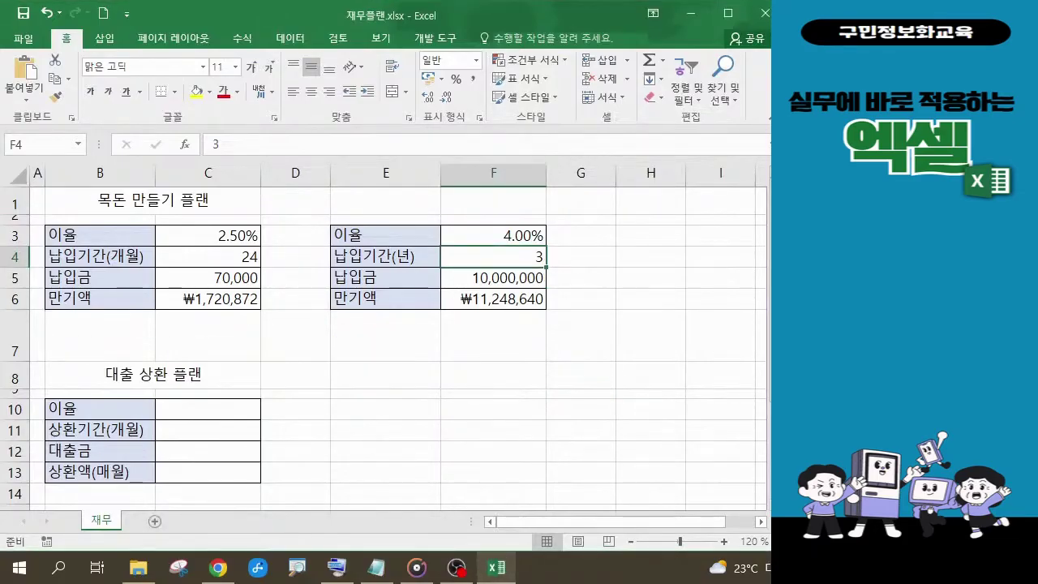
# - Examine the FV formula behind the monthly savings plan's 만기액 in cell C6
pyautogui.click(227, 302)
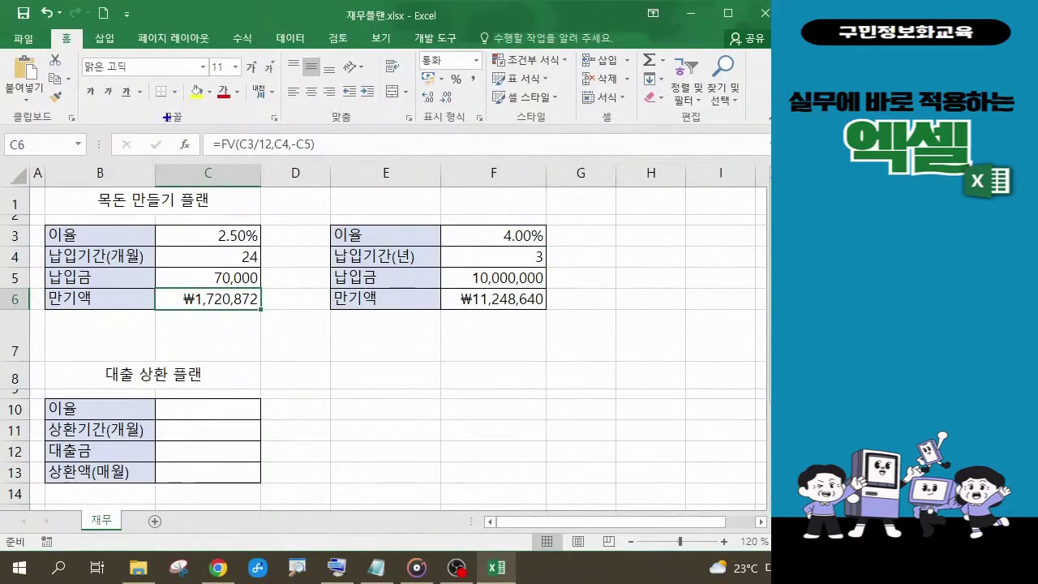
pyautogui.moveTo(167, 118); pyautogui.dragTo(339, 169)
pyautogui.moveTo(154, 289); pyautogui.dragTo(271, 319)
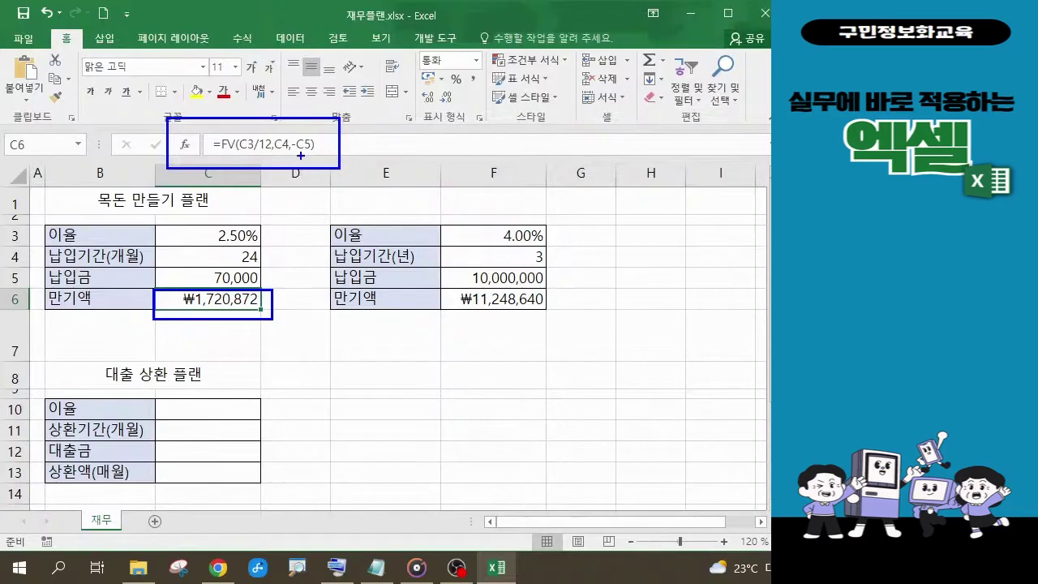
pyautogui.press('Escape')
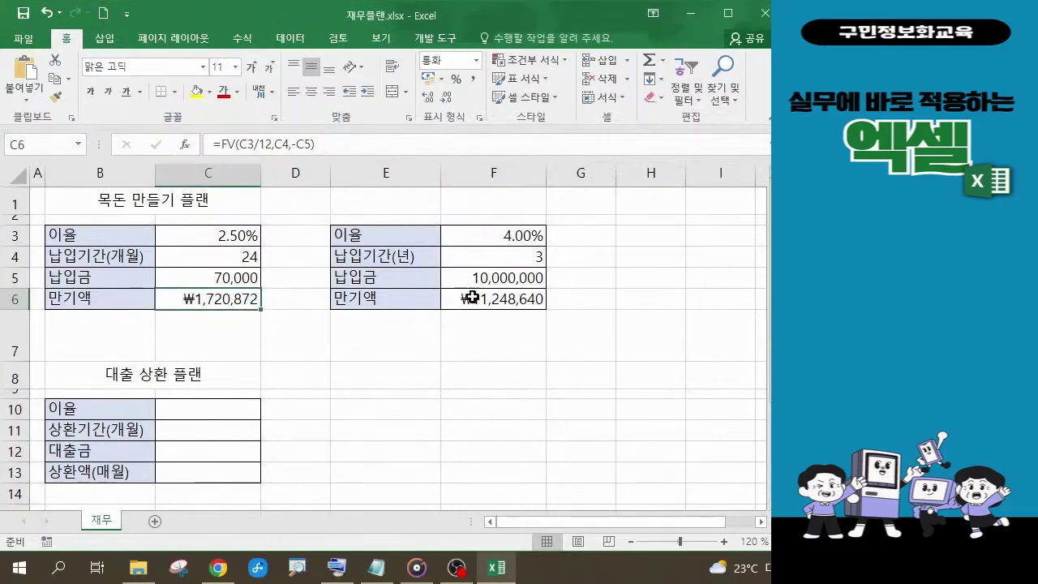
pyautogui.click(490, 300)
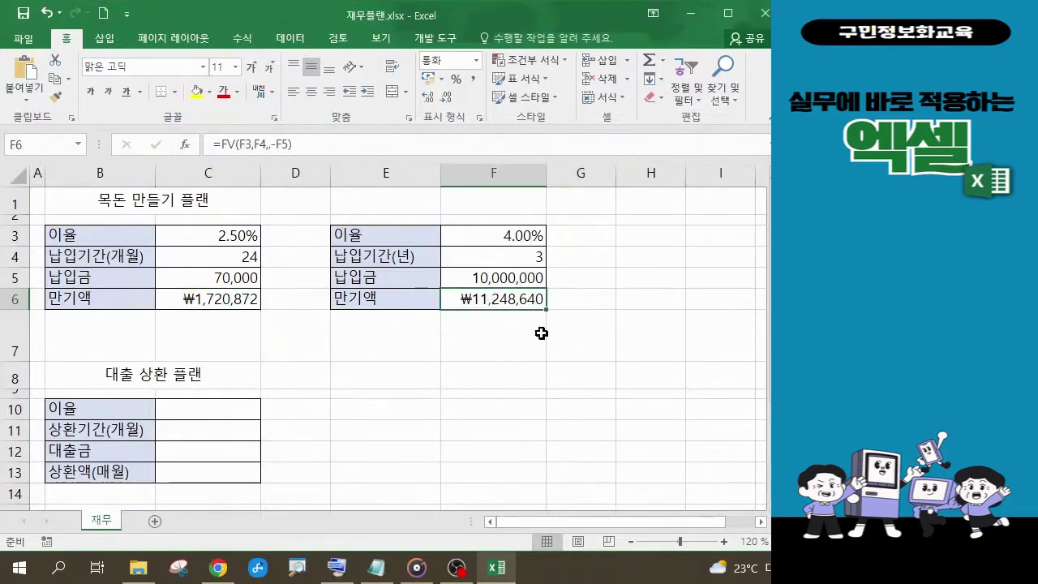
pyautogui.write('R')
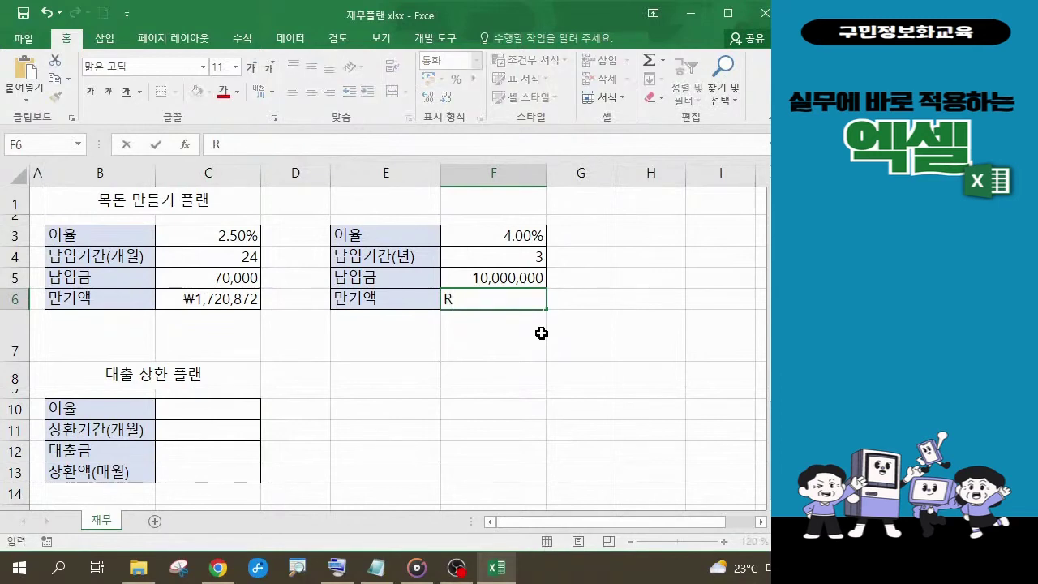
pyautogui.press('BackSpace')
pyautogui.click(46, 13)
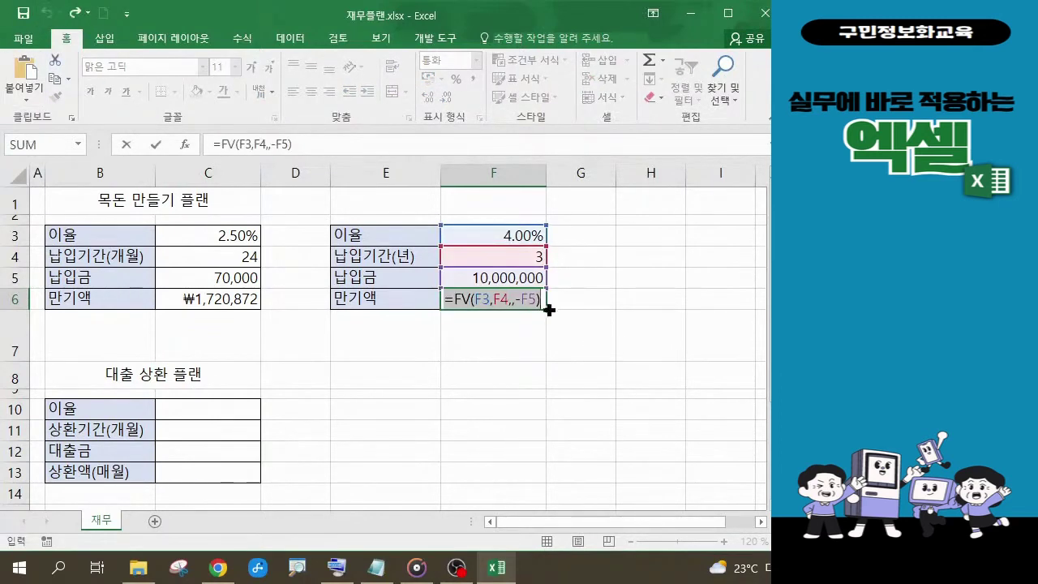
pyautogui.click(320, 146)
pyautogui.press('Return')
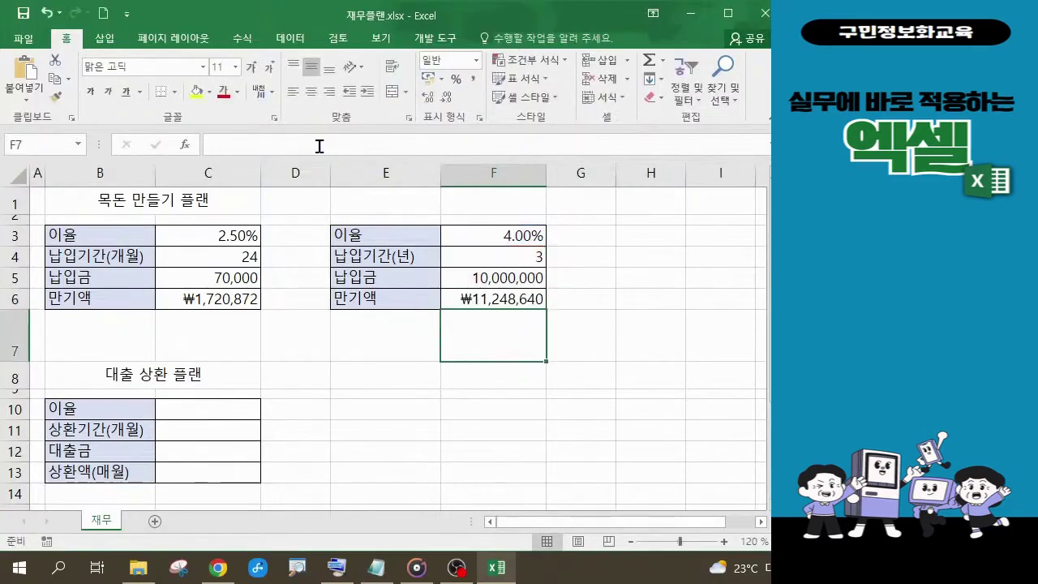
# - Examine the FV formula behind the deposit table's 만기액 in cell F6
pyautogui.click(517, 297)
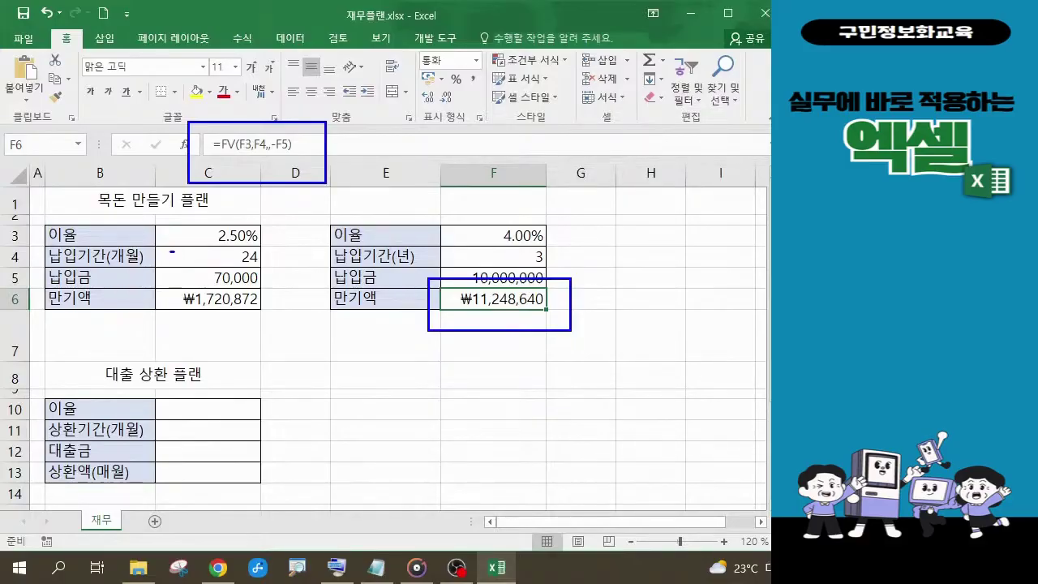
pyautogui.moveTo(172, 252)
pyautogui.mouseDown()
pyautogui.moveTo(175, 275)
pyautogui.moveTo(194, 277)
pyautogui.moveTo(209, 261)
pyautogui.moveTo(212, 284)
pyautogui.mouseUp()
pyautogui.moveTo(198, 287); pyautogui.dragTo(214, 287)
pyautogui.moveTo(527, 363)
pyautogui.mouseDown()
pyautogui.moveTo(524, 375)
pyautogui.moveTo(557, 369)
pyautogui.moveTo(556, 398)
pyautogui.mouseUp()
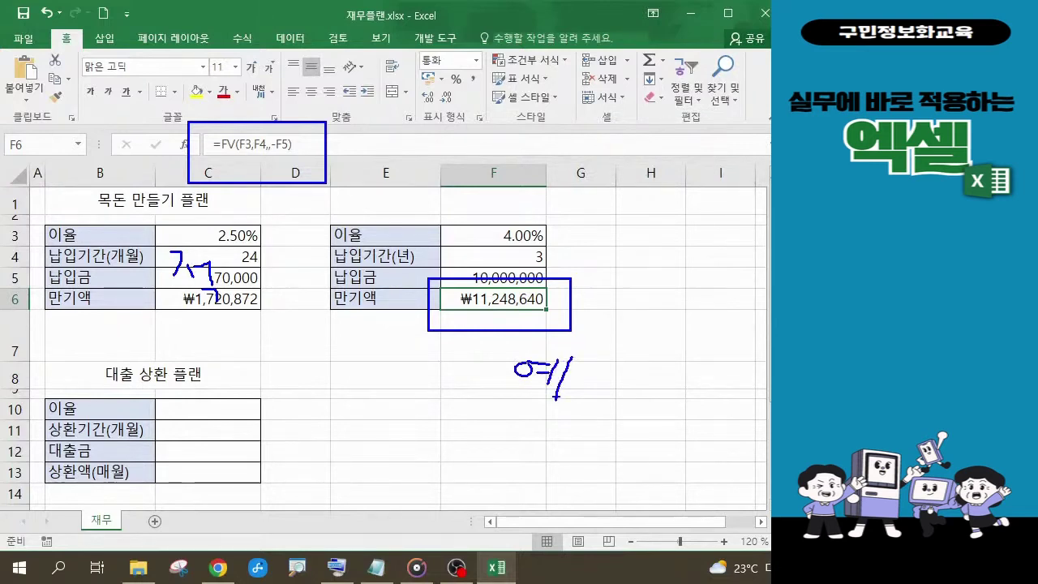
pyautogui.press('Escape')
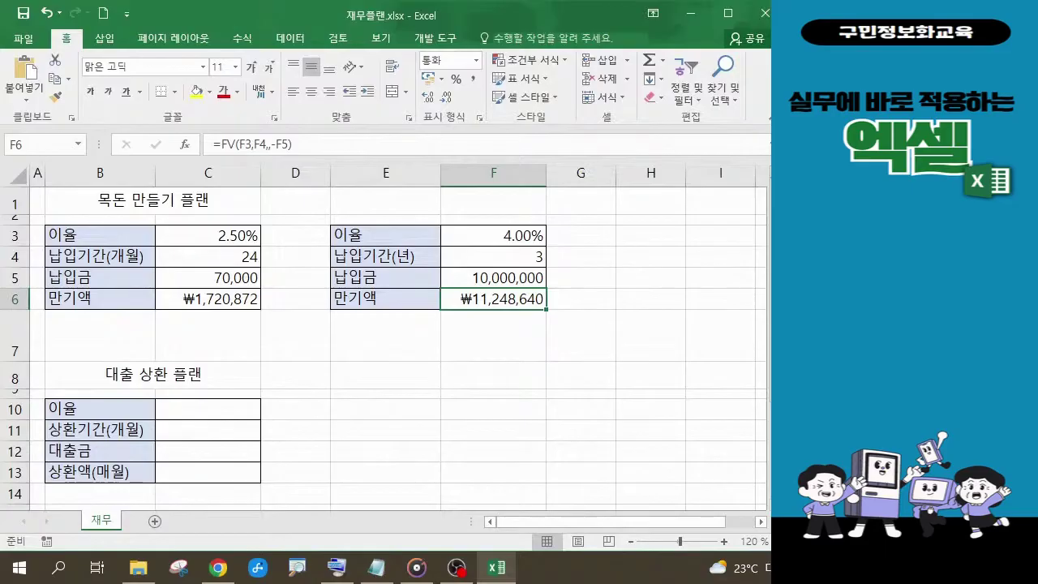
pyautogui.hotkey('alt', 'Tab')
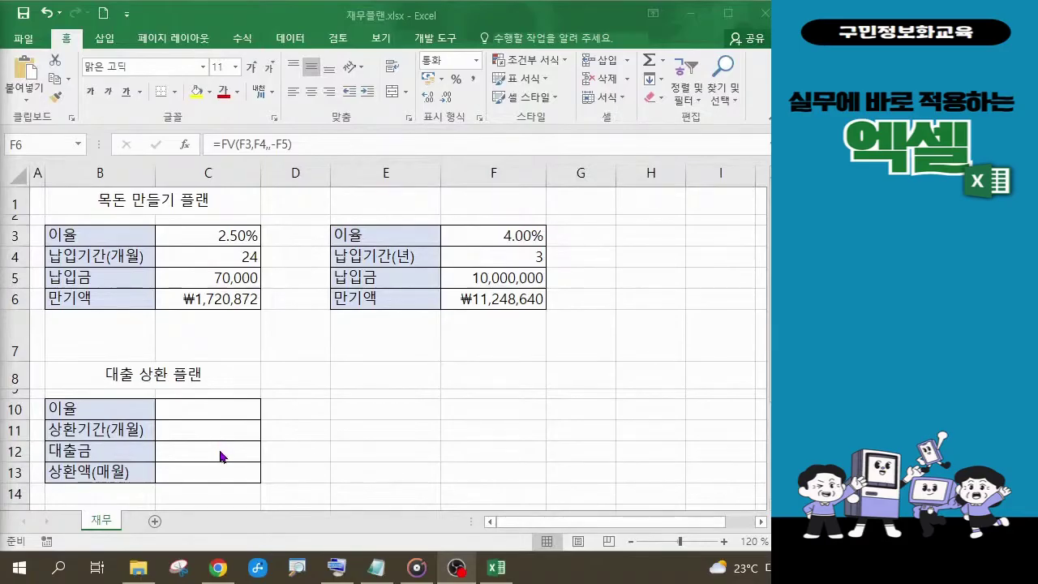
# - Fill in the 대출 상환 플랜 table with 이율 3.6%, 상환기간(개월) 36 and 대출금 5,000,000 in C10:C12
pyautogui.click(208, 405)
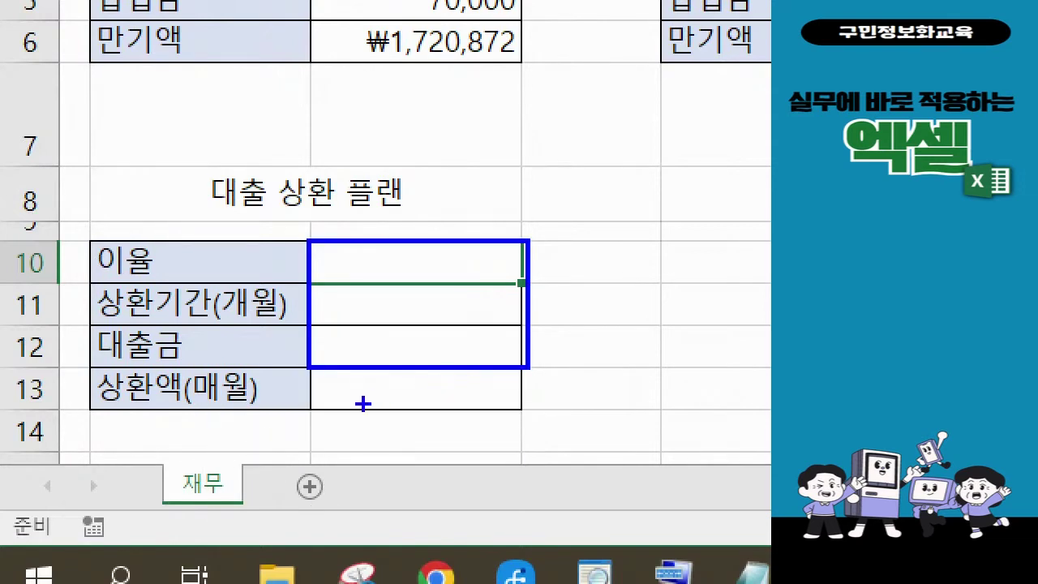
pyautogui.moveTo(314, 387)
pyautogui.mouseDown()
pyautogui.moveTo(329, 387)
pyautogui.moveTo(335, 430)
pyautogui.moveTo(352, 391)
pyautogui.moveTo(341, 403)
pyautogui.moveTo(388, 386)
pyautogui.moveTo(379, 412)
pyautogui.moveTo(420, 387)
pyautogui.moveTo(401, 420)
pyautogui.mouseUp()
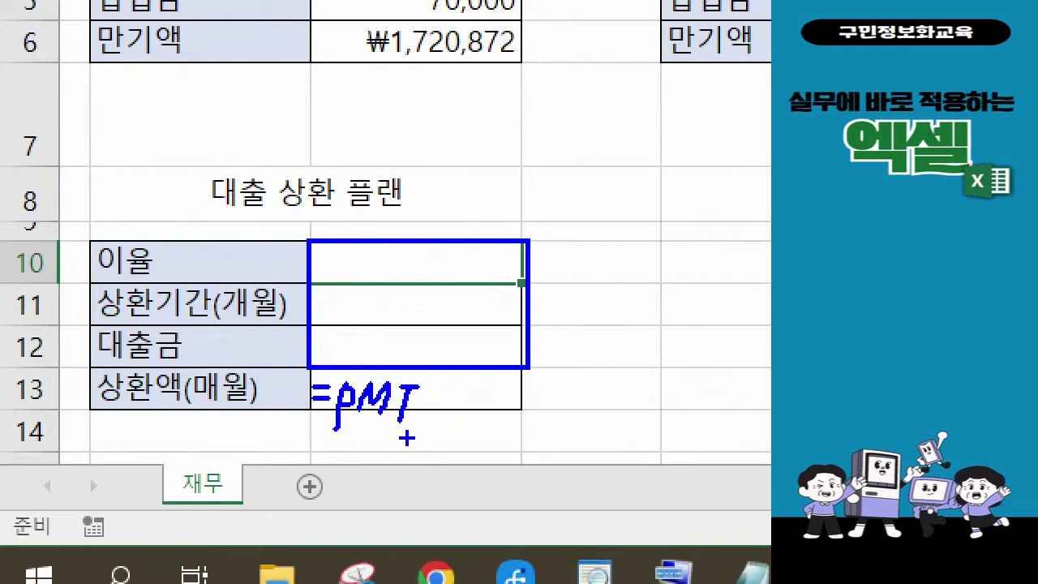
pyautogui.press('Escape')
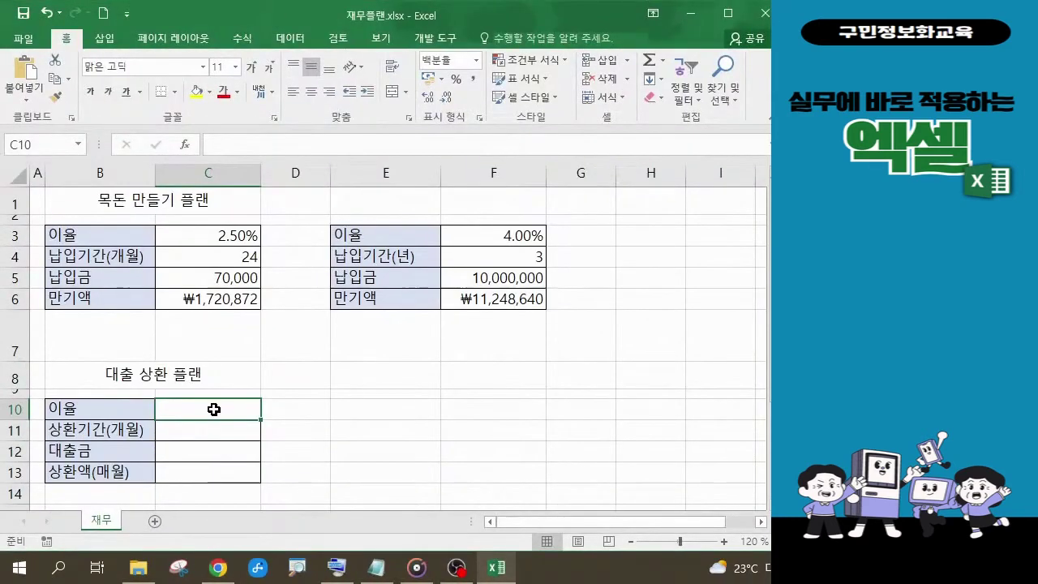
pyautogui.write('3.6')
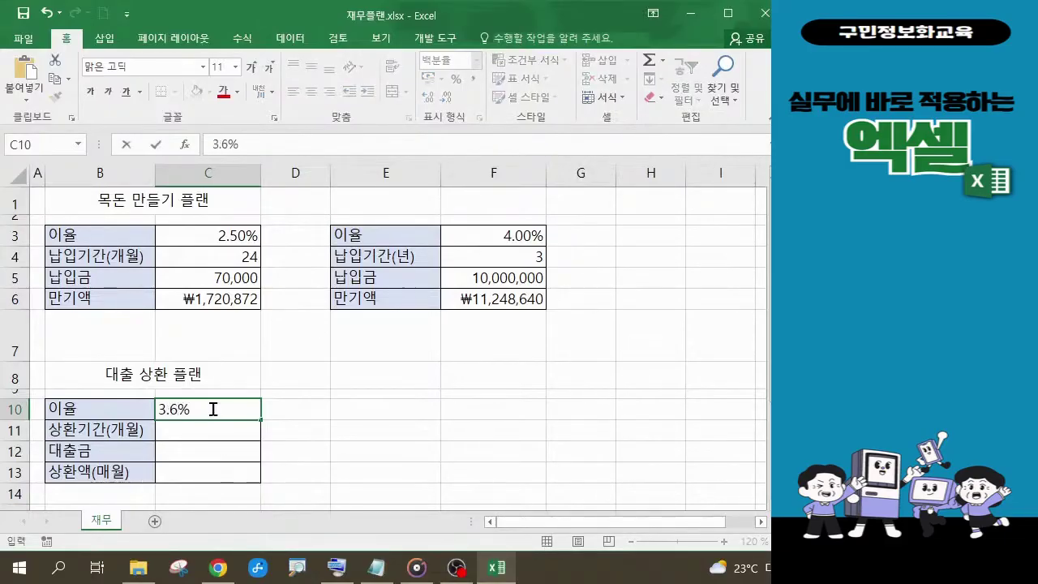
pyautogui.press('Return')
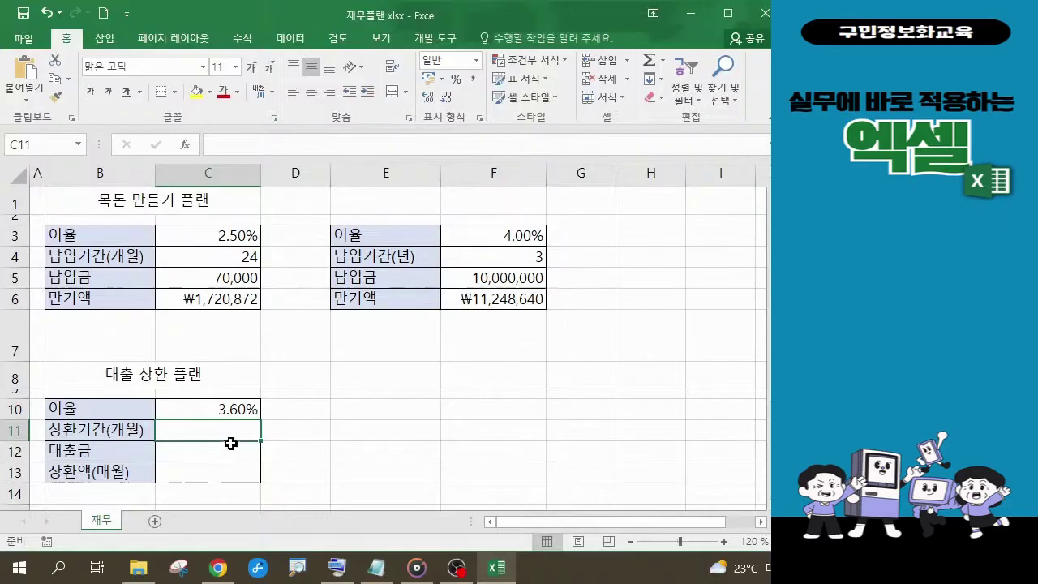
pyautogui.write('36')
pyautogui.press('Return')
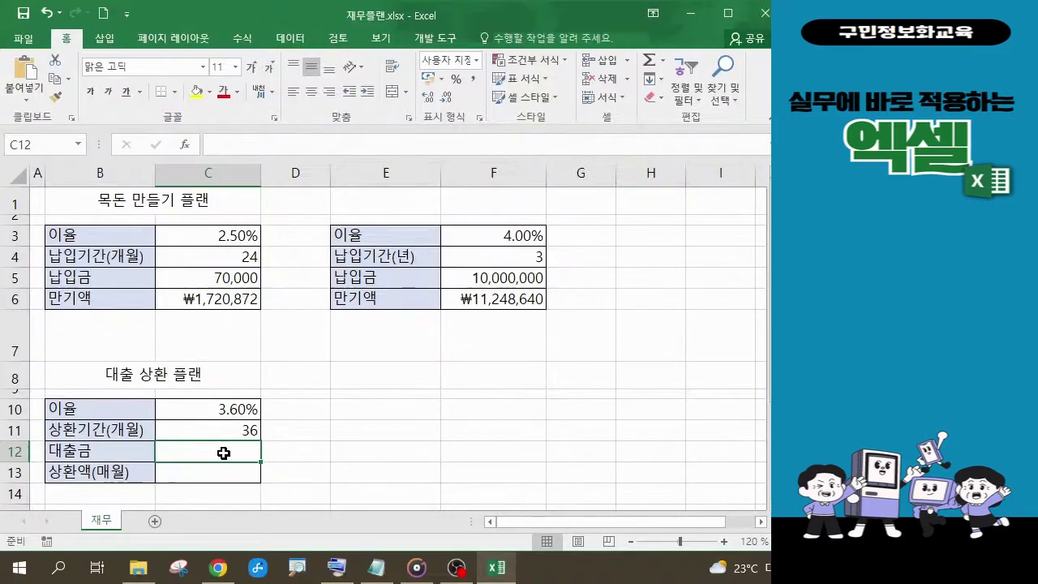
pyautogui.write('5000000')
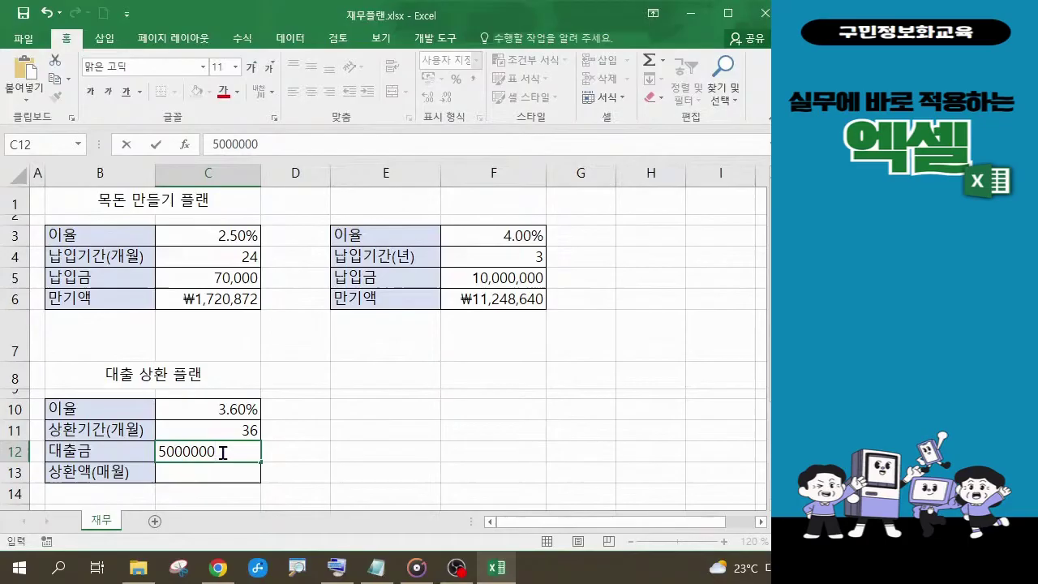
pyautogui.press('Return')
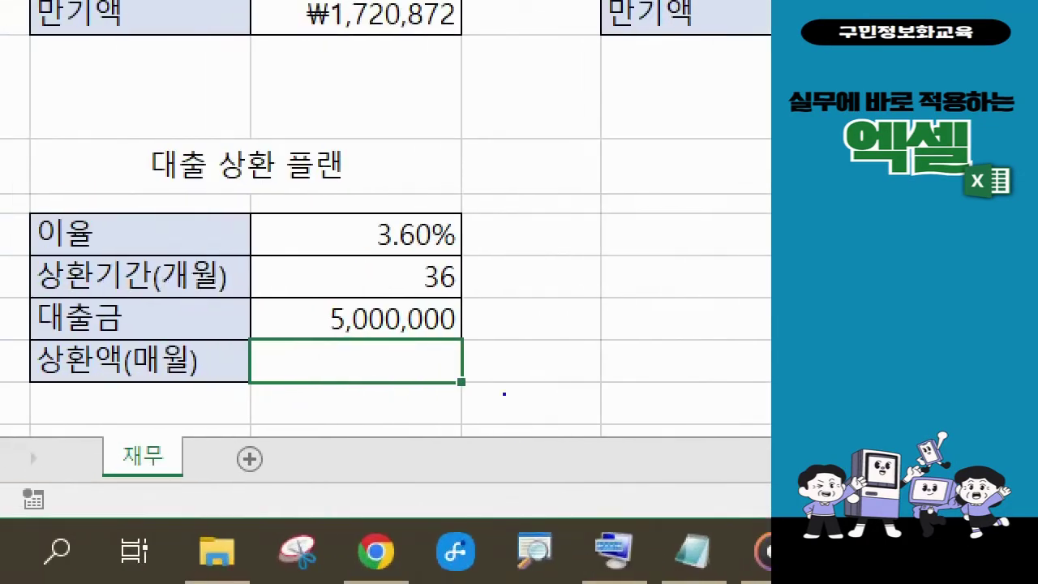
# - Start a PMT formula in C13 for the loan's 상환액(매월) and review its required arguments
pyautogui.moveTo(241, 194)
pyautogui.mouseDown()
pyautogui.moveTo(454, 285)
pyautogui.moveTo(464, 339)
pyautogui.moveTo(481, 343)
pyautogui.mouseUp()
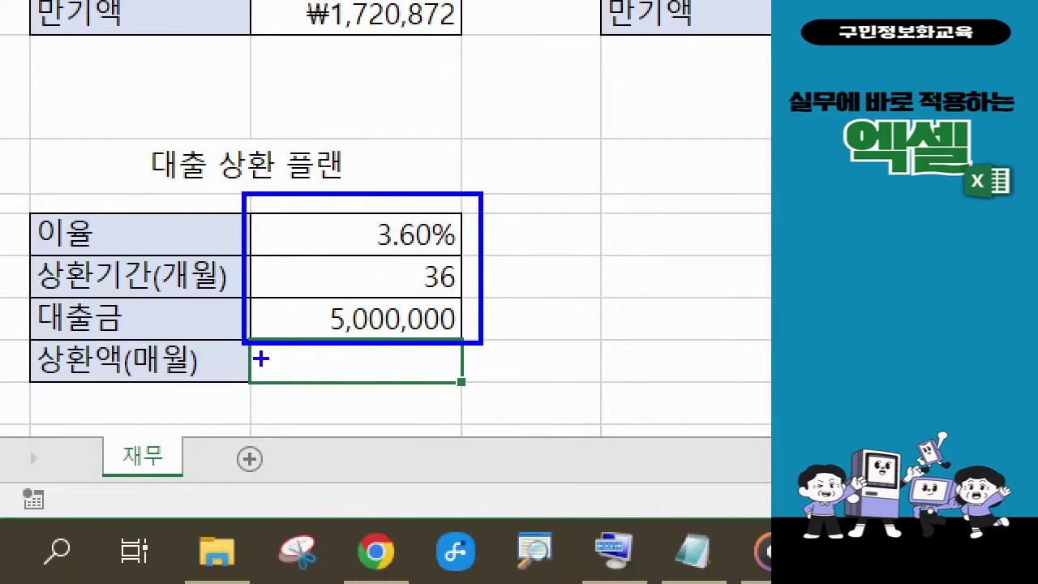
pyautogui.moveTo(260, 372); pyautogui.dragTo(278, 372)
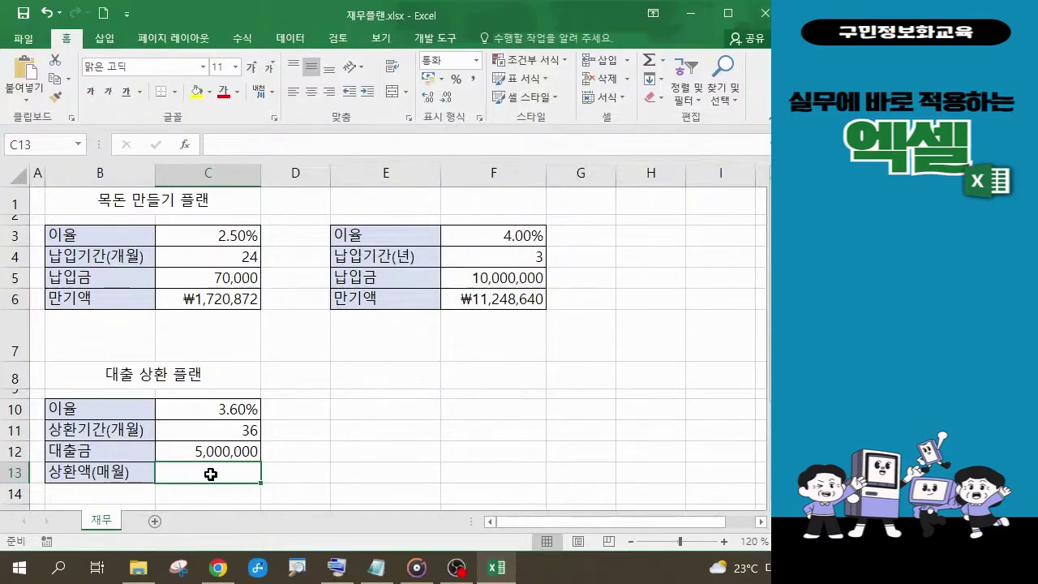
pyautogui.write('=')
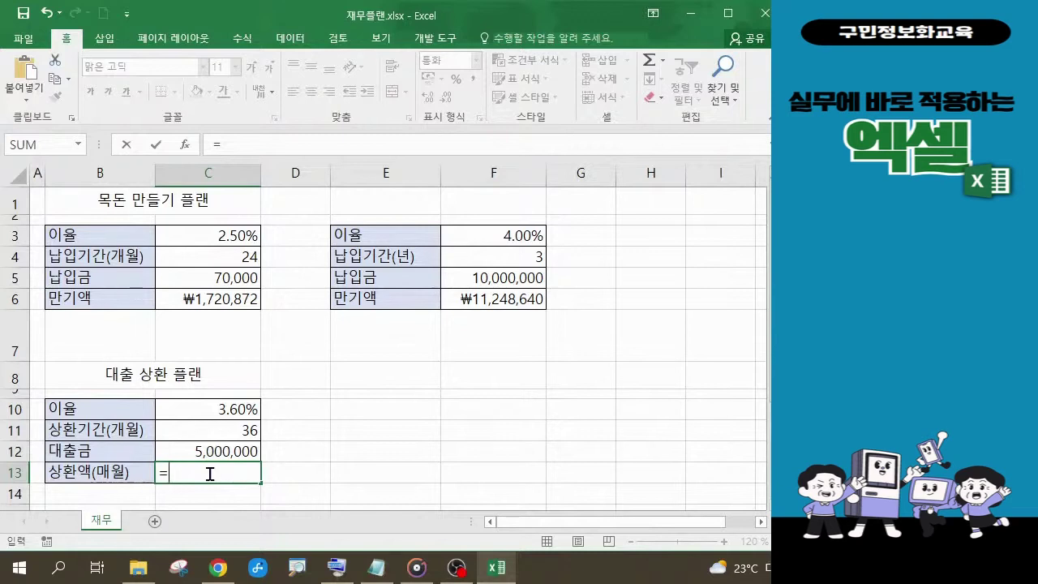
pyautogui.write('P')
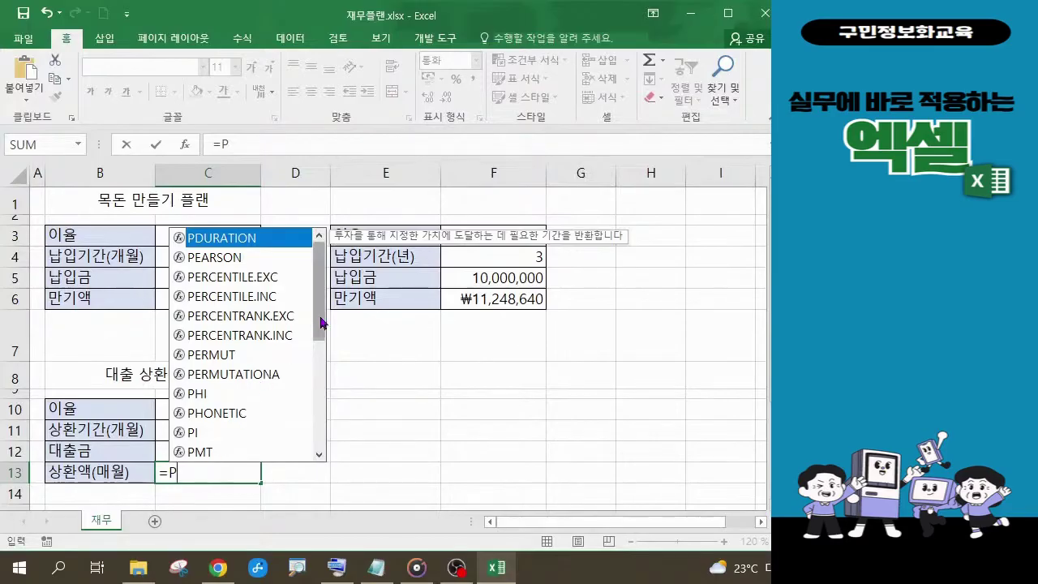
pyautogui.moveTo(321, 322); pyautogui.dragTo(323, 356)
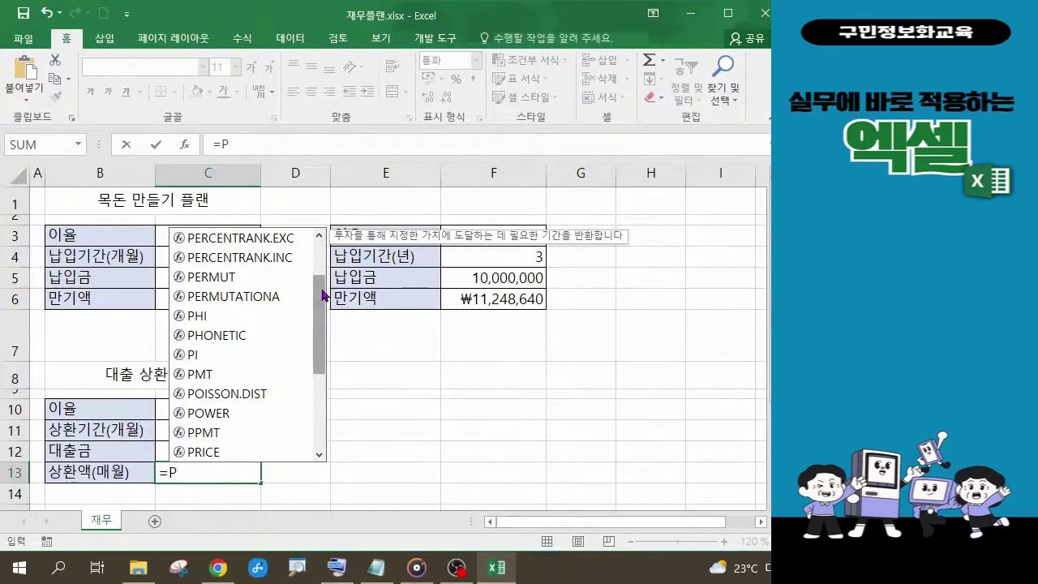
pyautogui.click(207, 380)
pyautogui.doubleClick(259, 375)
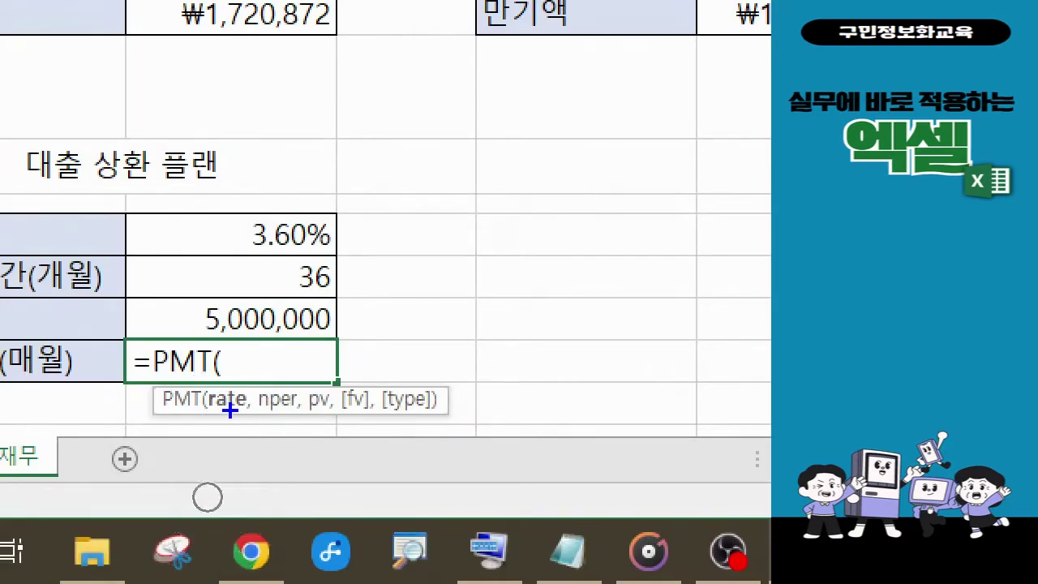
pyautogui.moveTo(230, 410); pyautogui.dragTo(217, 439)
pyautogui.moveTo(280, 411); pyautogui.dragTo(262, 444)
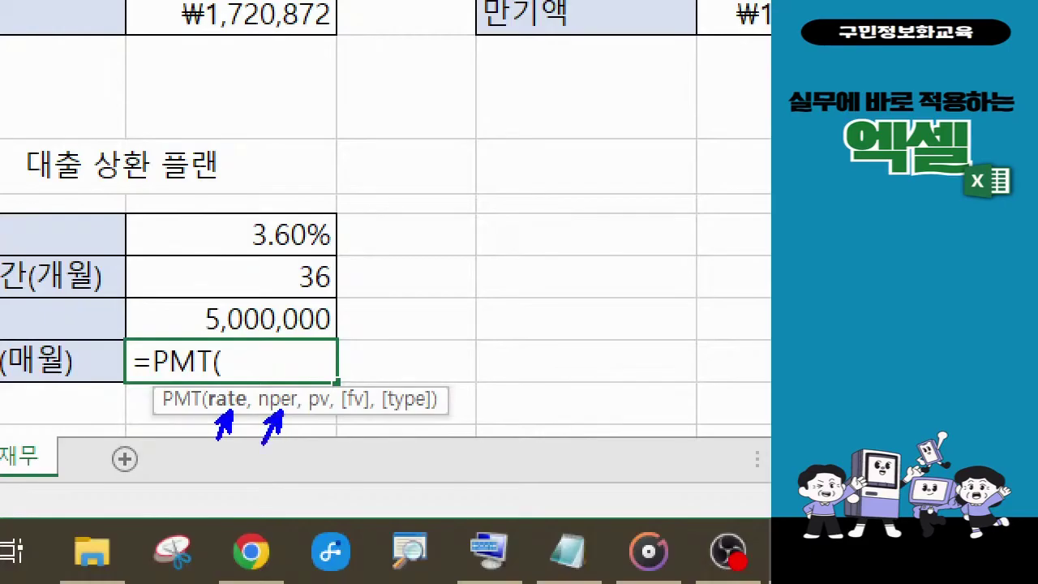
pyautogui.moveTo(327, 410); pyautogui.dragTo(322, 431)
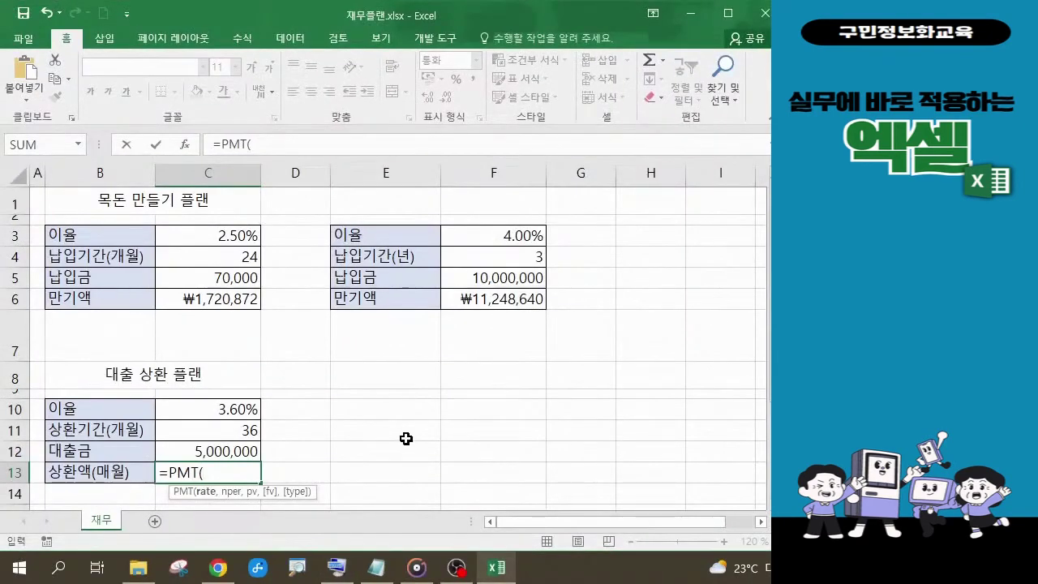
# - Complete the PMT function in C13 through its function arguments: Rate C10/12, Nper C11 and Pv C12
pyautogui.hotkey('ctrl', 'a')
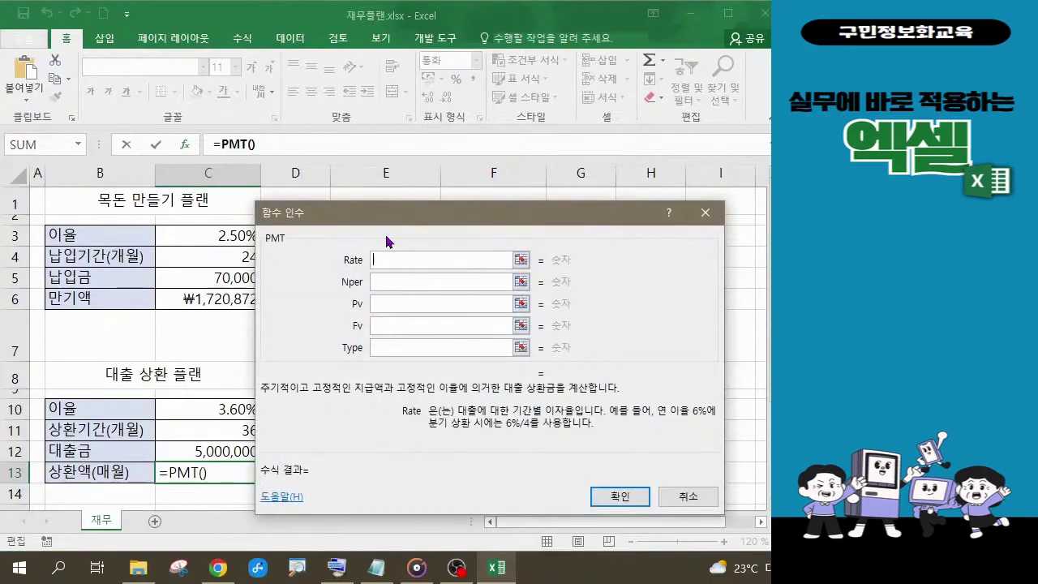
pyautogui.moveTo(366, 217); pyautogui.dragTo(397, 191)
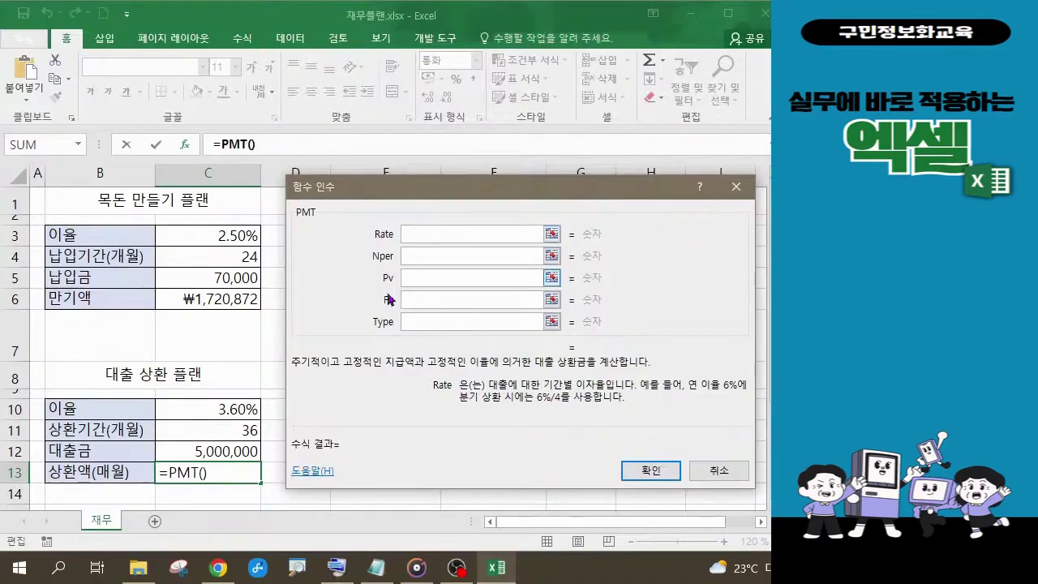
pyautogui.click(233, 412)
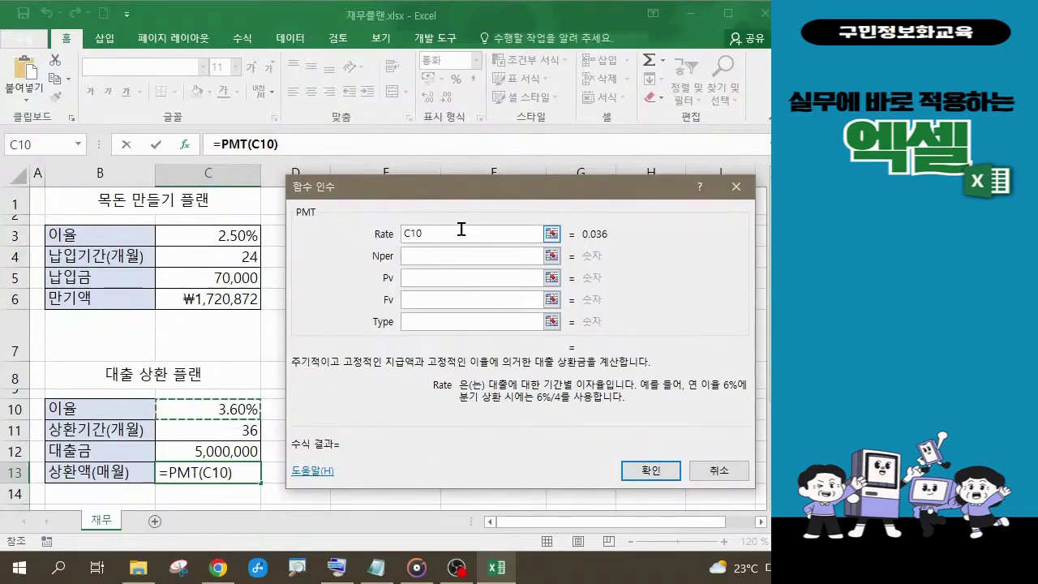
pyautogui.write('/12')
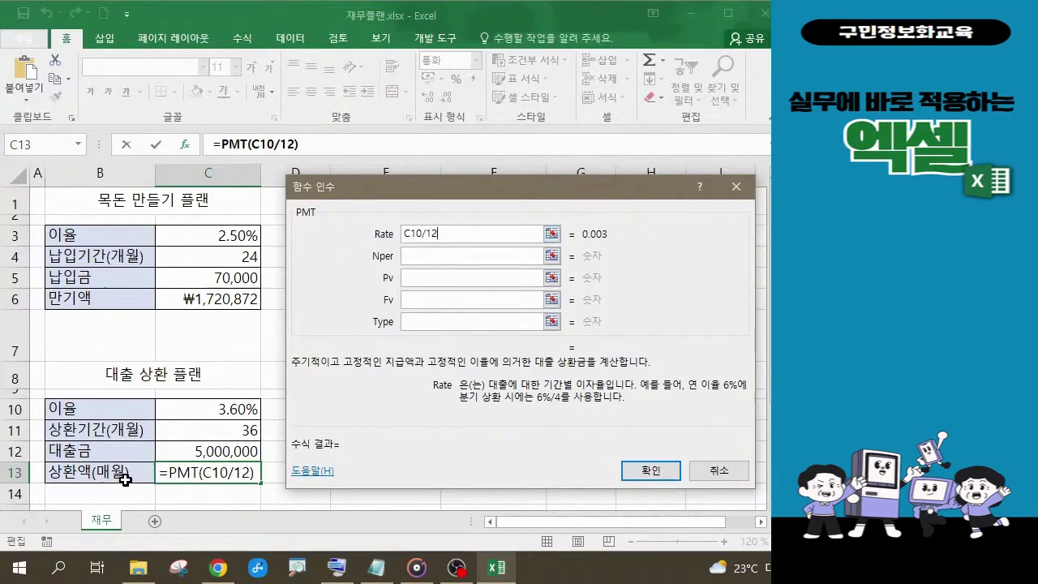
pyautogui.click(427, 256)
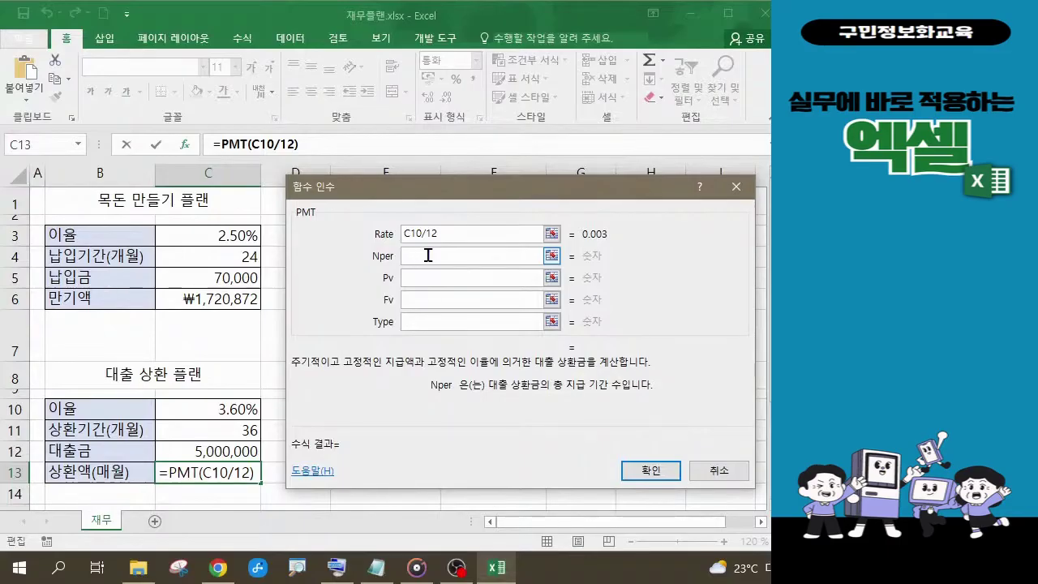
pyautogui.click(243, 433)
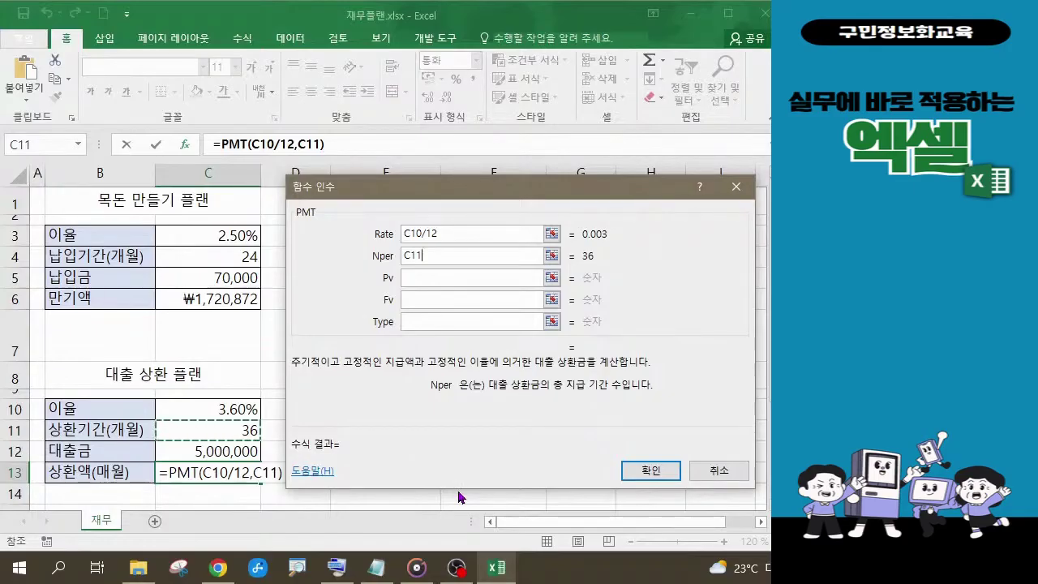
pyautogui.click(413, 278)
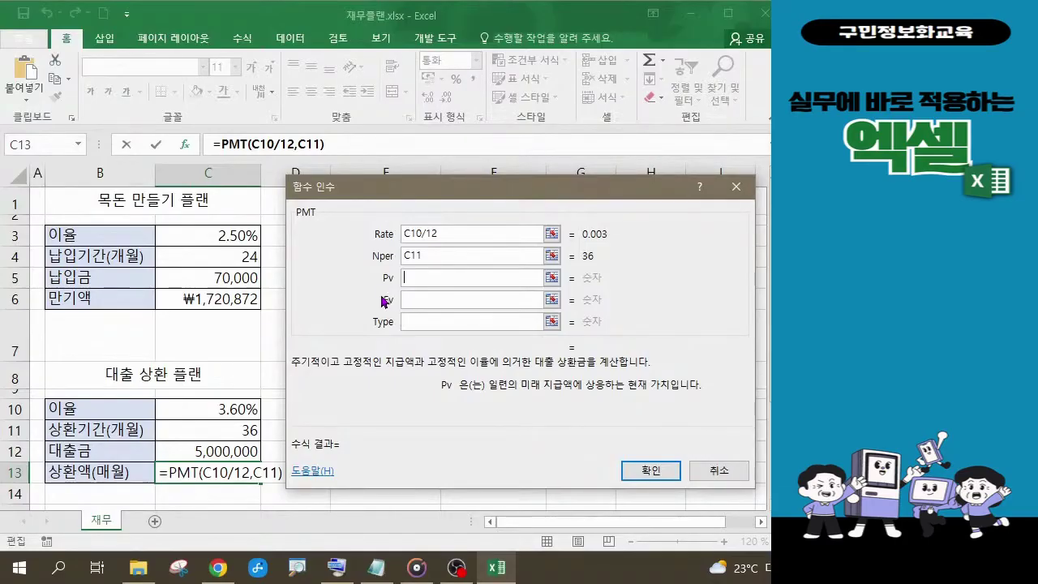
pyautogui.click(233, 452)
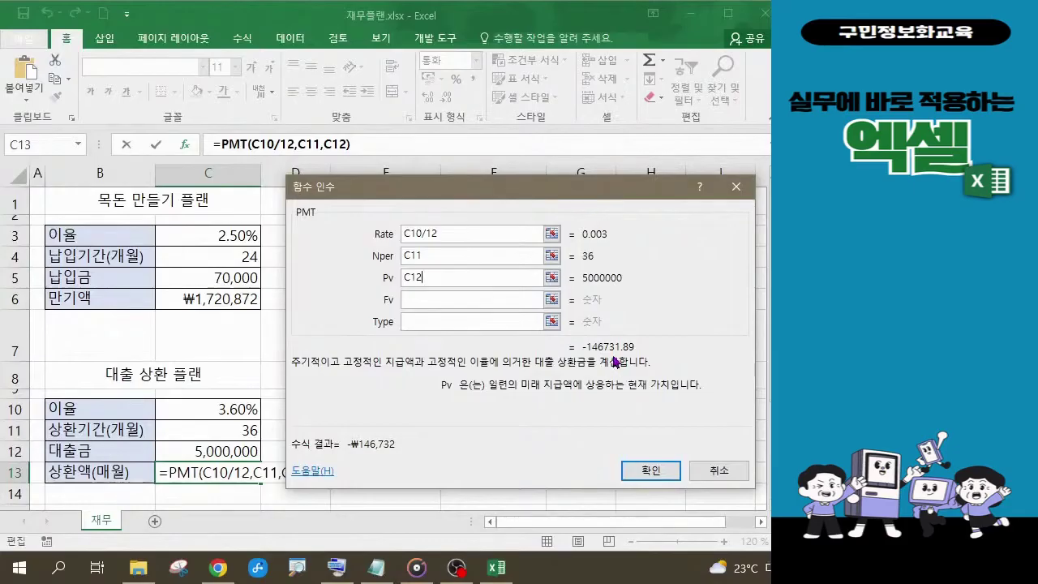
pyautogui.moveTo(563, 334); pyautogui.dragTo(645, 358)
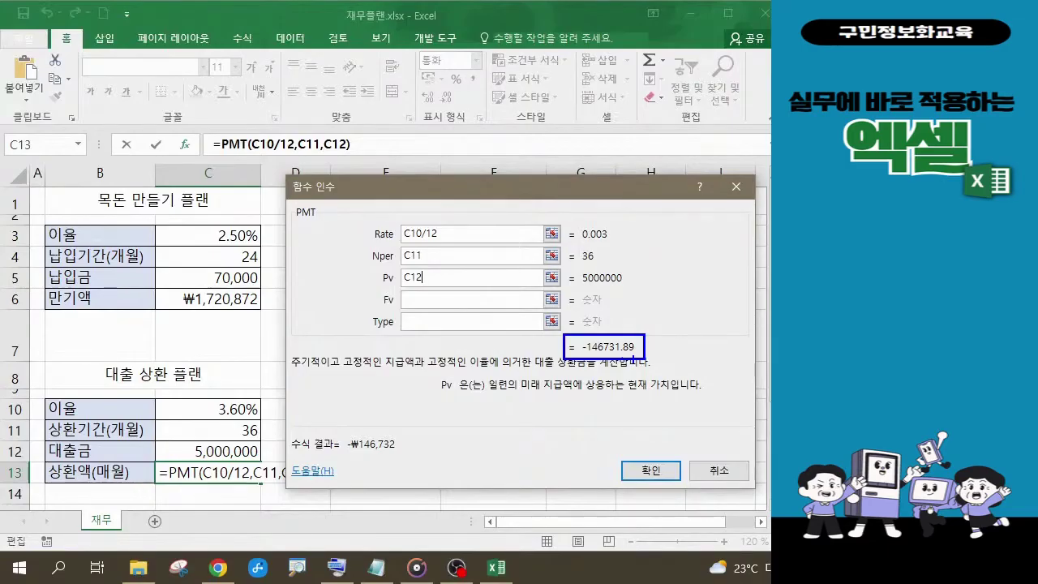
pyautogui.click(637, 480)
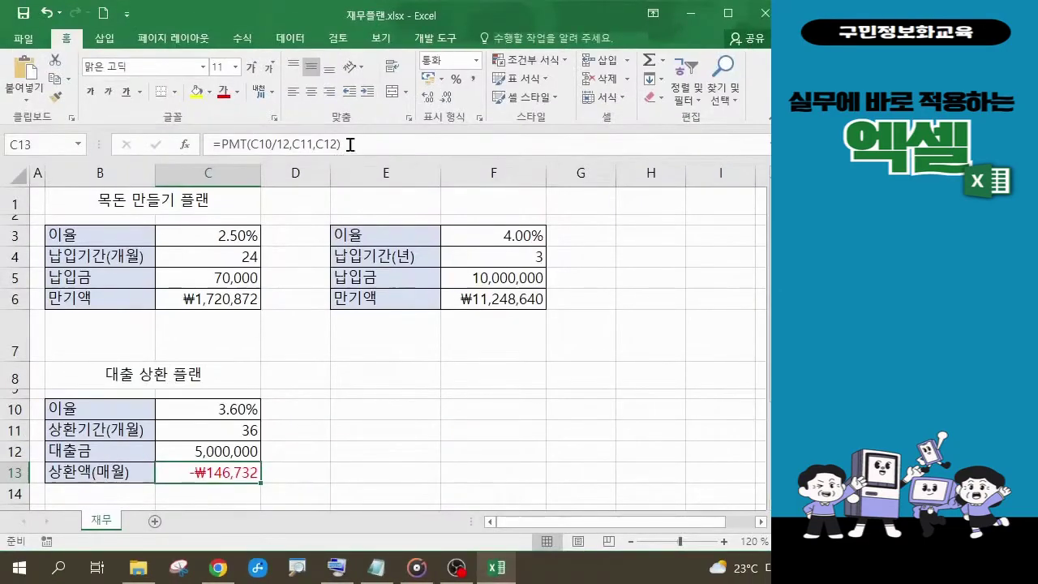
# - Copy the PMT formula text from the loan's 상환액(매월) cell C13 and close the cell unmodified
pyautogui.click(352, 144)
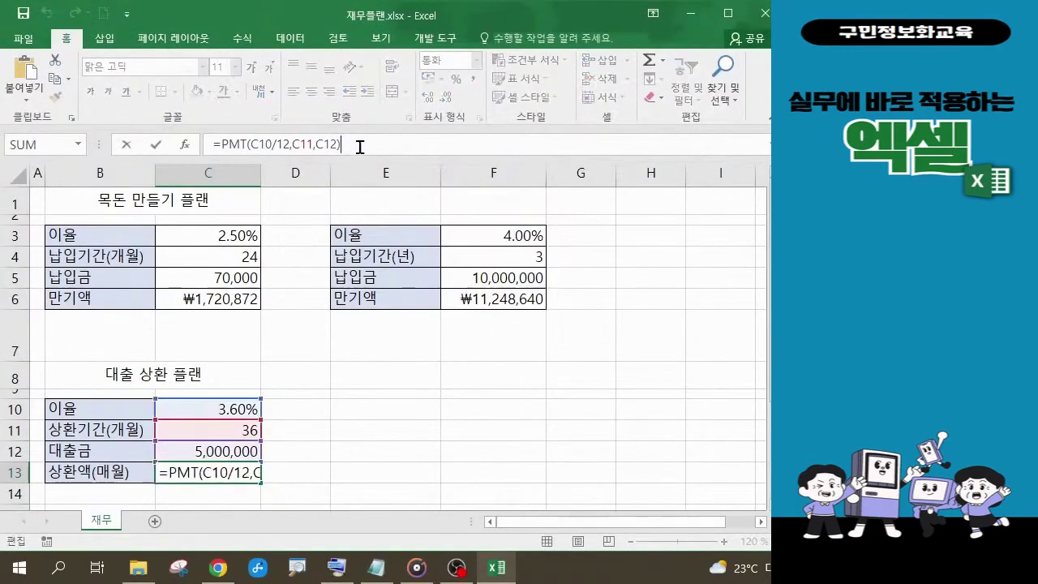
pyautogui.moveTo(354, 143); pyautogui.dragTo(209, 145)
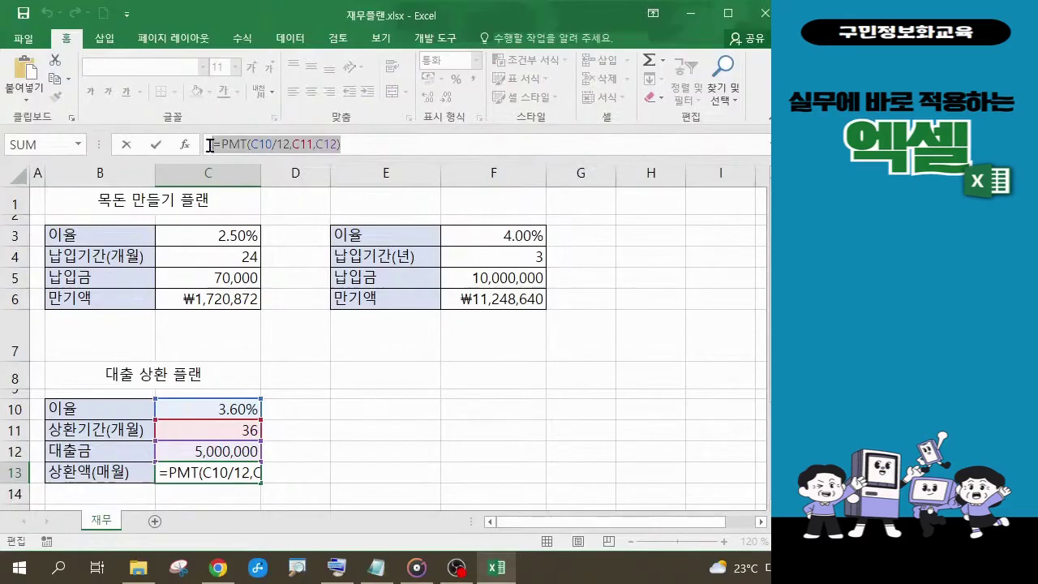
pyautogui.hotkey('ctrl', 'c')
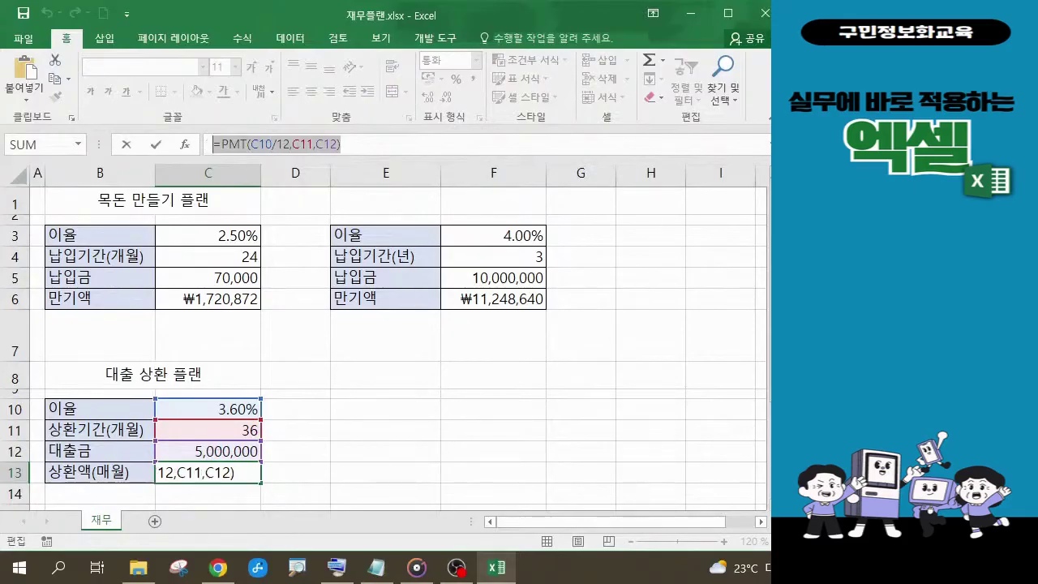
pyautogui.hotkey('alt', 'Tab')
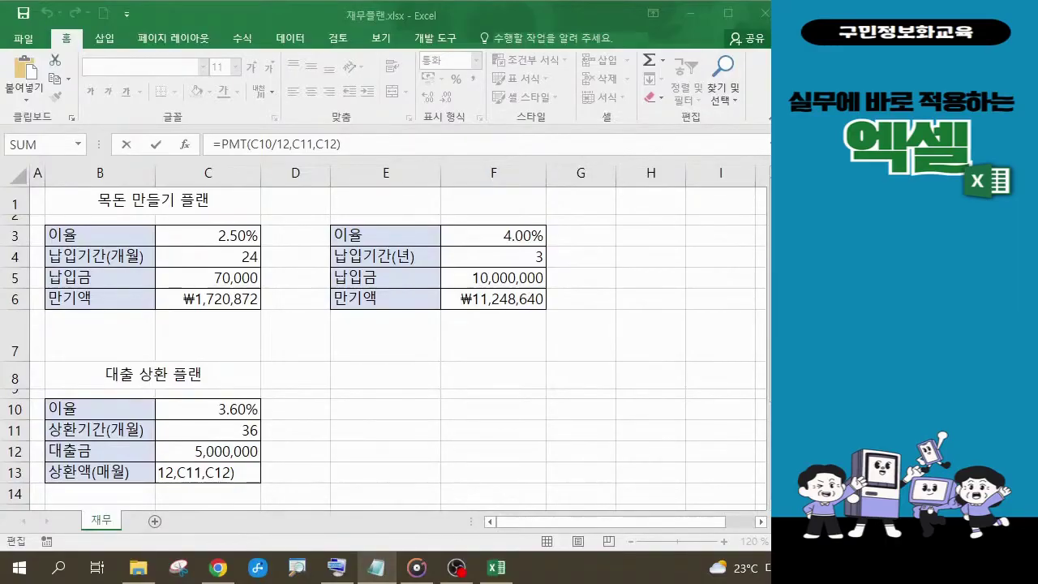
pyautogui.click(344, 145)
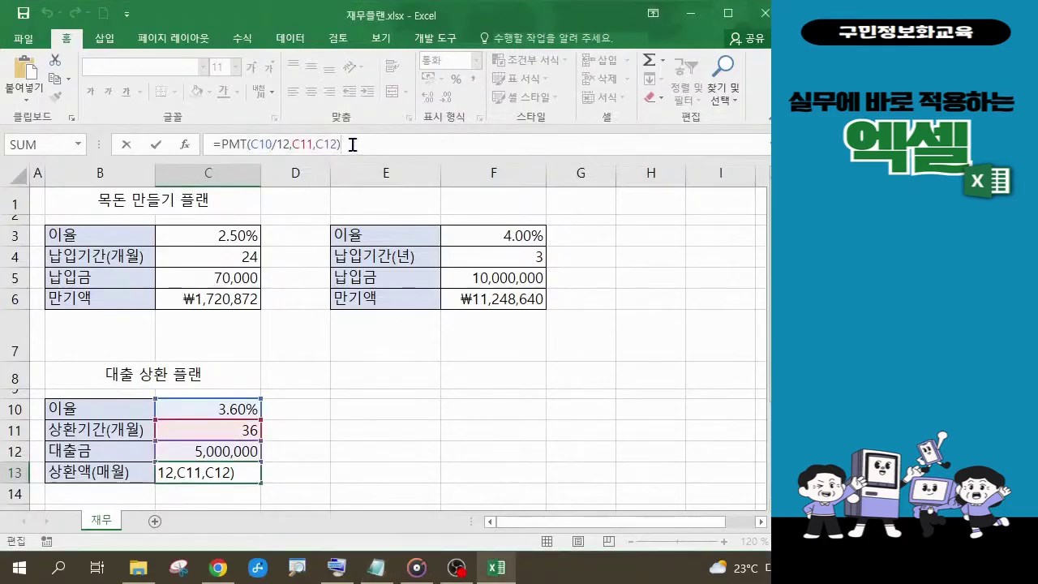
pyautogui.press('Return')
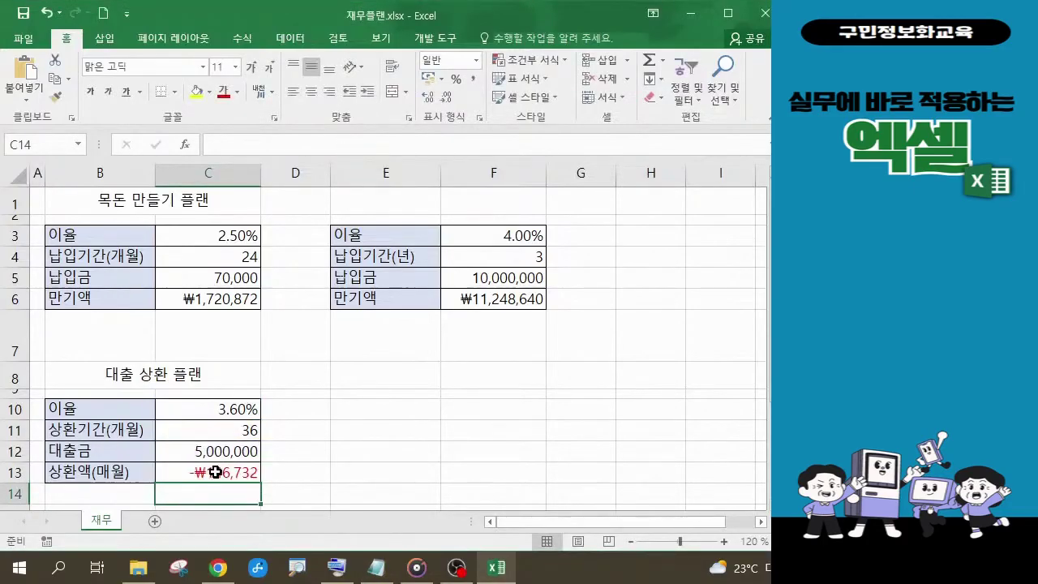
pyautogui.click(215, 472)
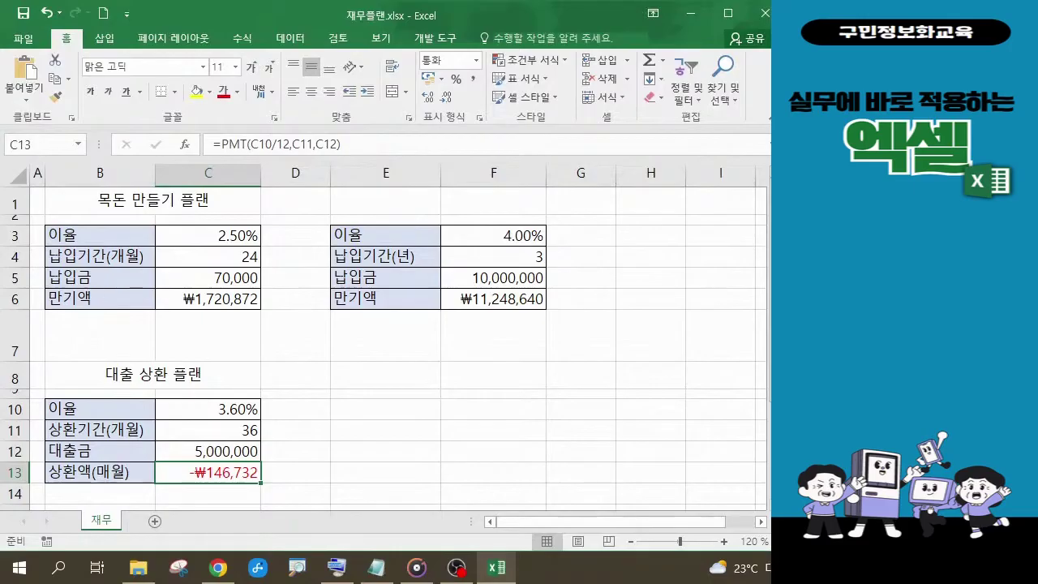
pyautogui.press('F2')
pyautogui.press('Escape')
pyautogui.write('C')
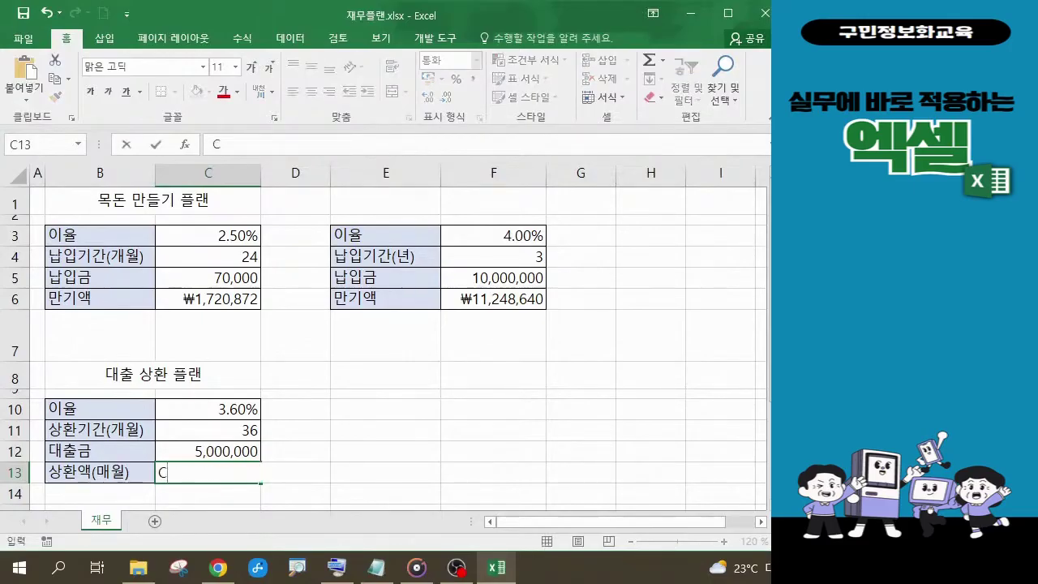
pyautogui.write('13셀')
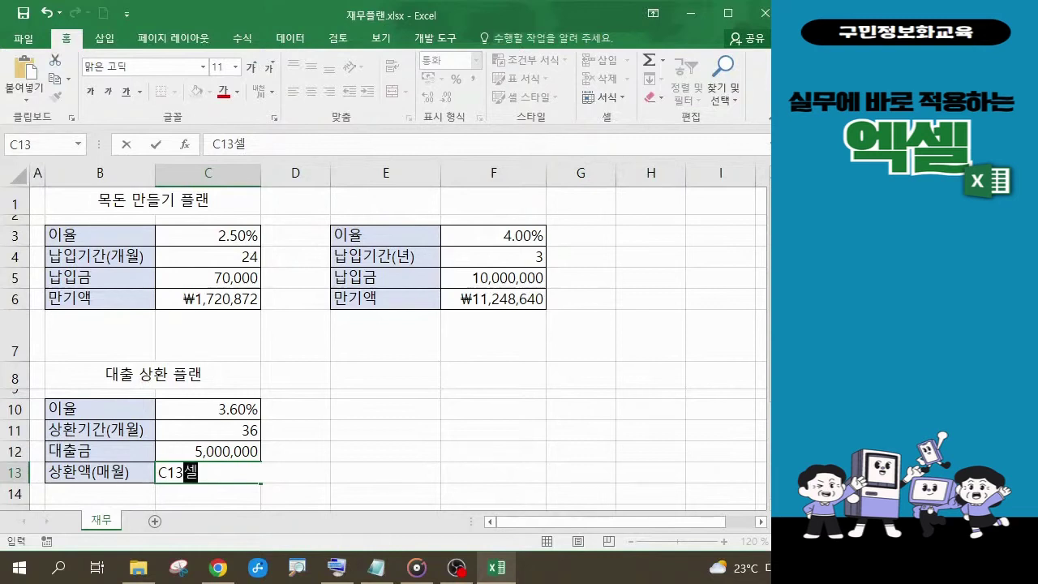
pyautogui.press('BackSpace')
pyautogui.press('BackSpace')
pyautogui.press('BackSpace')
pyautogui.press('BackSpace')
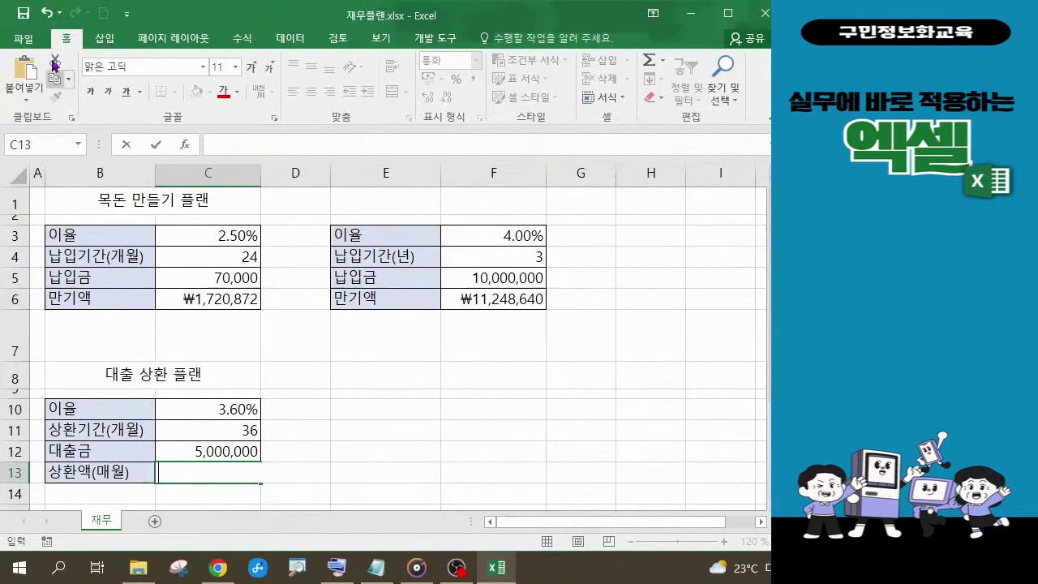
pyautogui.click(46, 14)
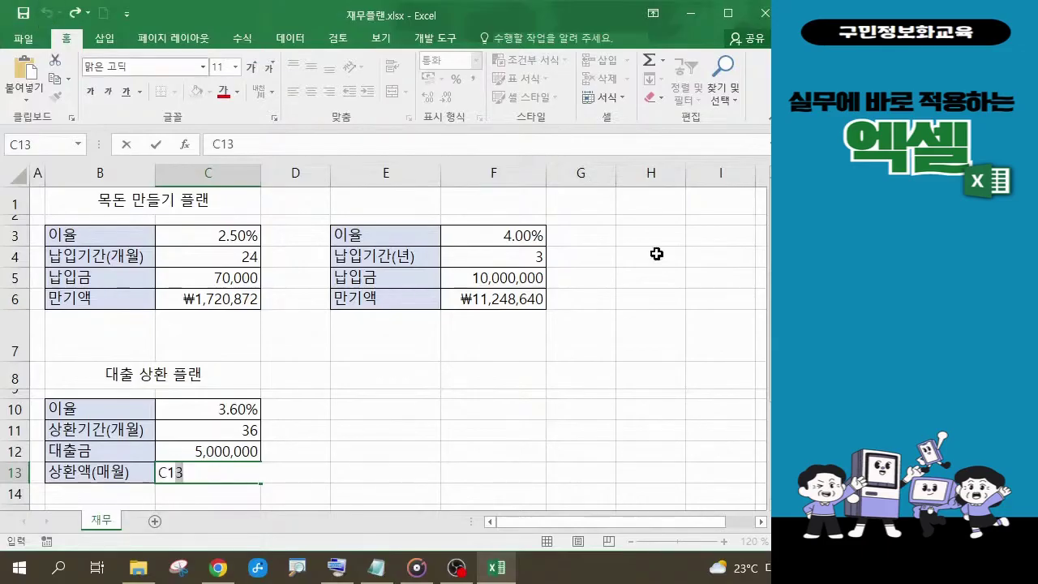
# - Replace the stray text in C13 with the copied formula =PMT(C10/12,C11,C12)
pyautogui.hotkey('alt', 'Tab')
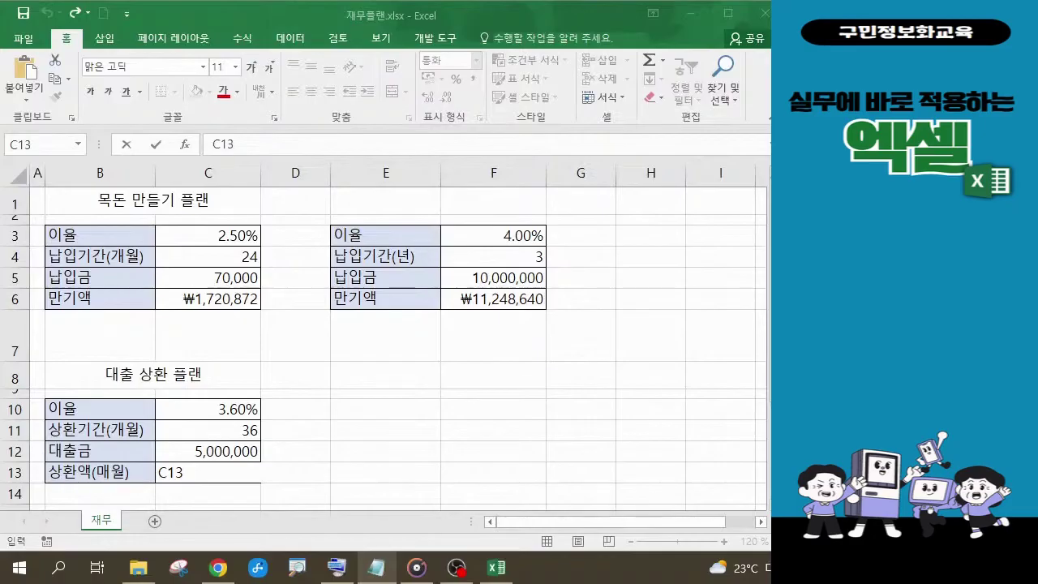
pyautogui.click(244, 143)
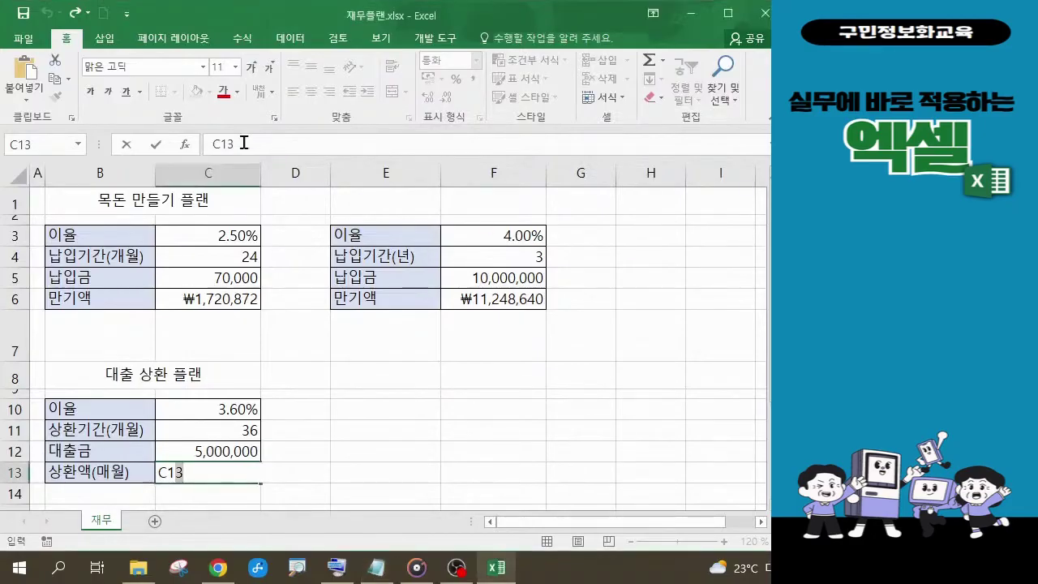
pyautogui.click(243, 144)
pyautogui.hotkey('alt', 'Tab')
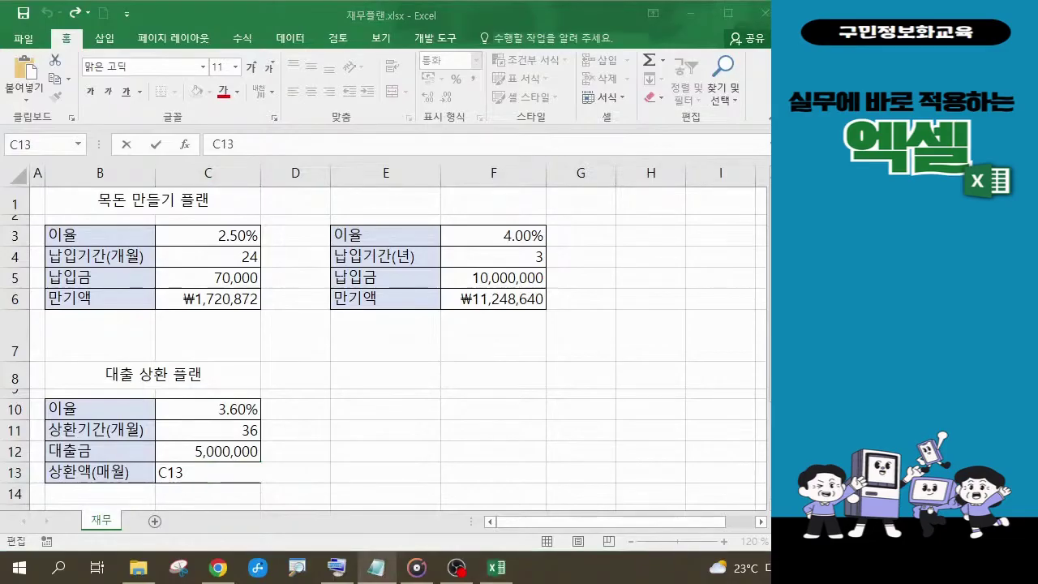
pyautogui.click(241, 139)
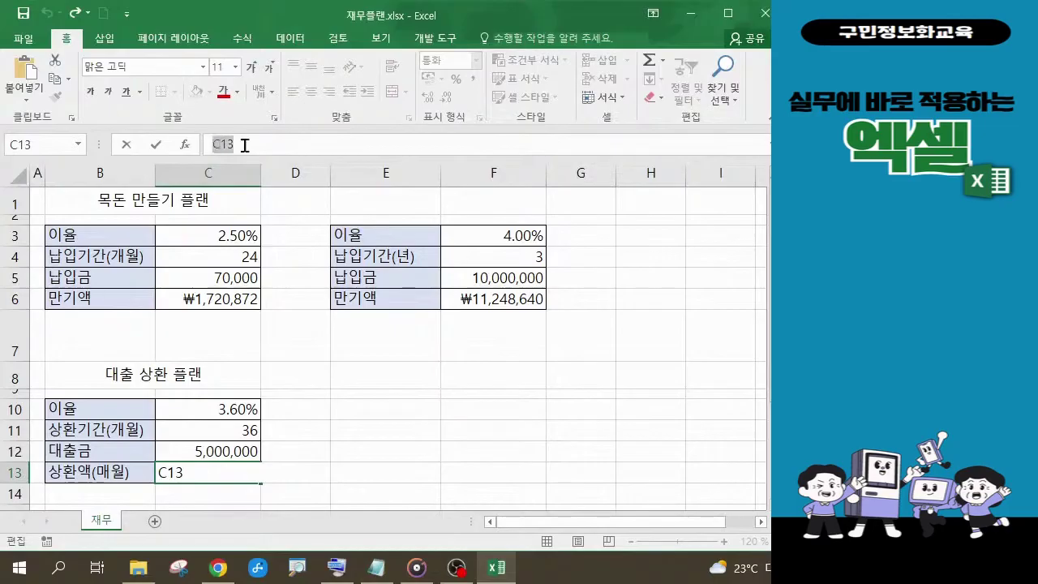
pyautogui.doubleClick(232, 143)
pyautogui.hotkey('ctrl', 'v')
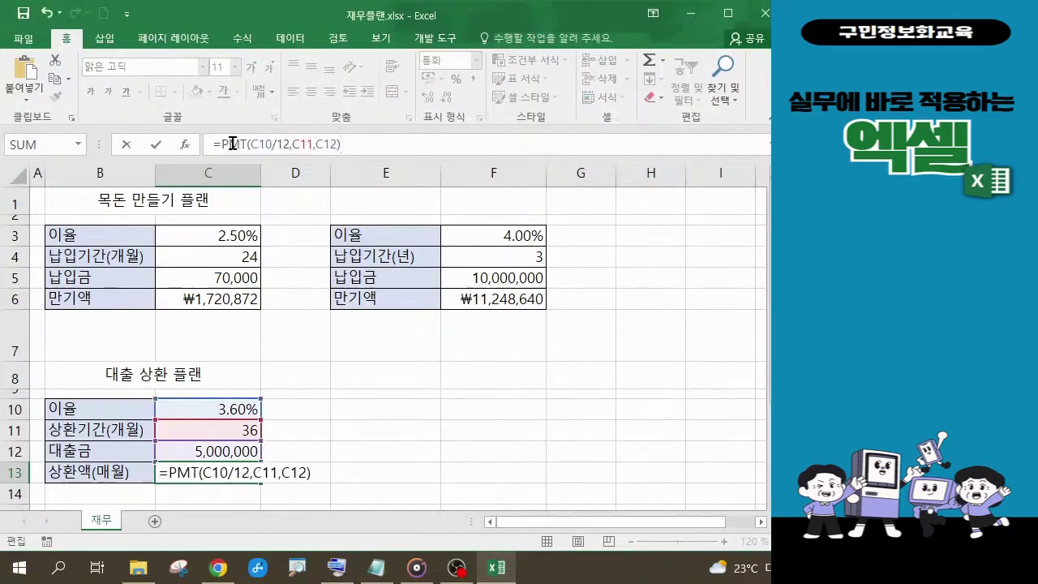
pyautogui.press('Return')
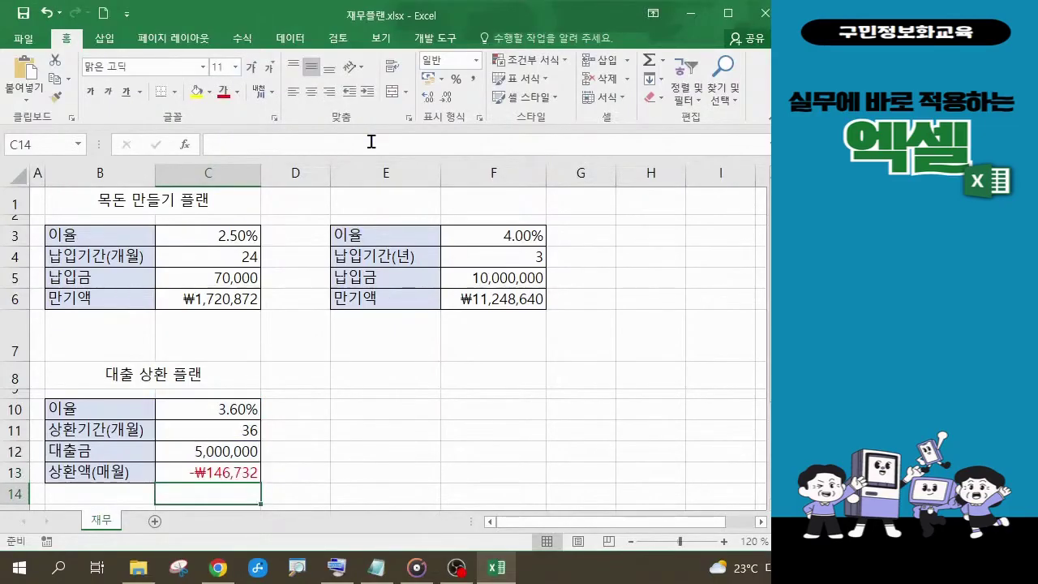
# - Try the loan plan with 이율 4% in C10 and 상환기간(개월) 24 in C11
pyautogui.click(196, 472)
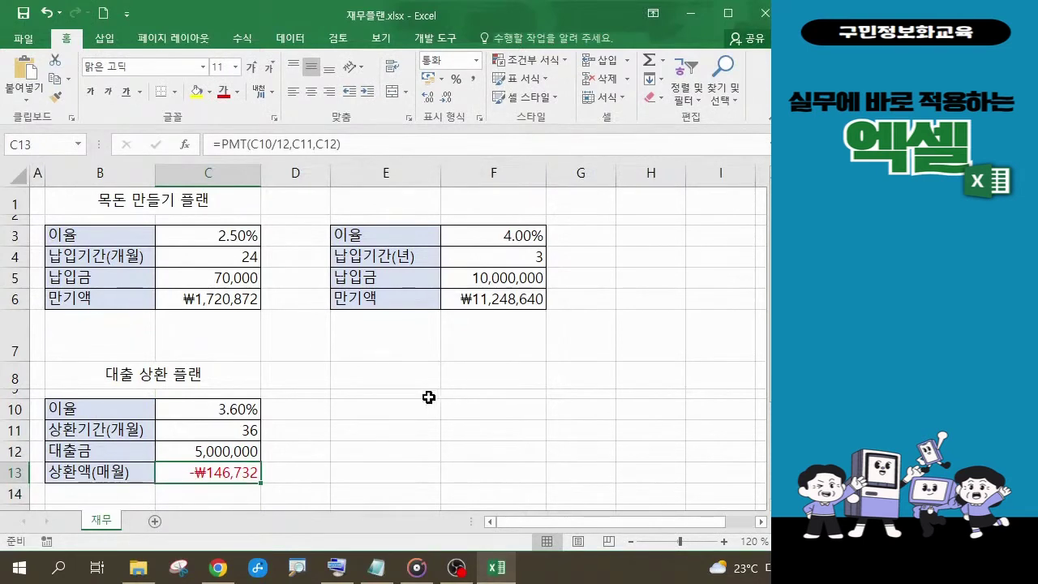
pyautogui.scroll(-2, 384, 400)
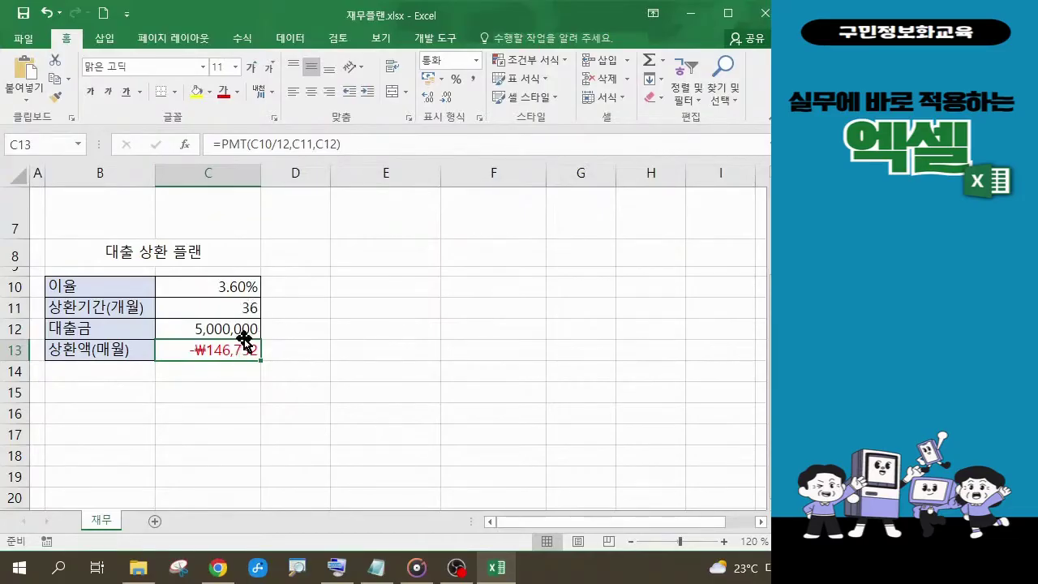
pyautogui.click(238, 288)
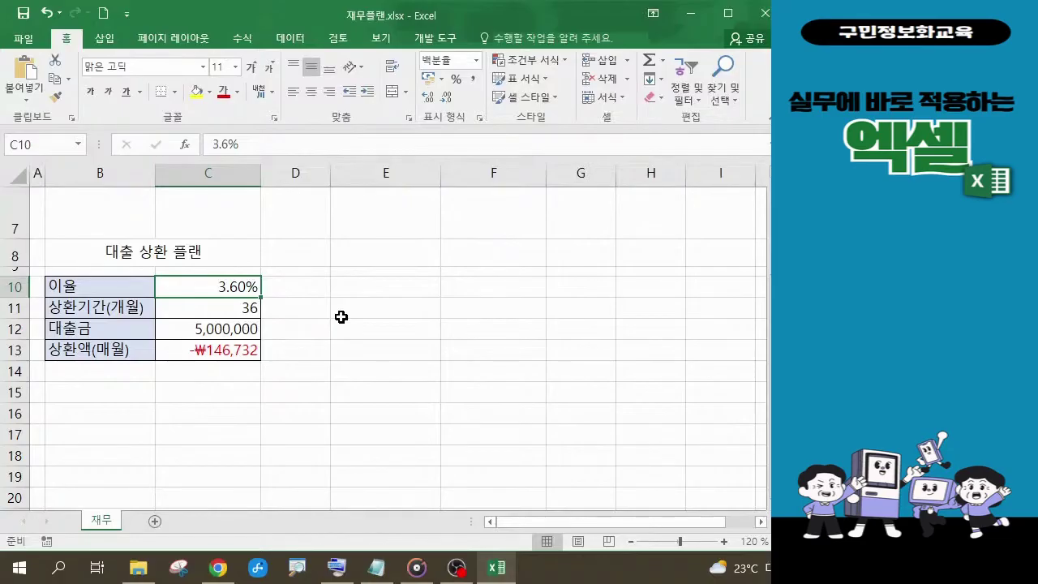
pyautogui.write('4')
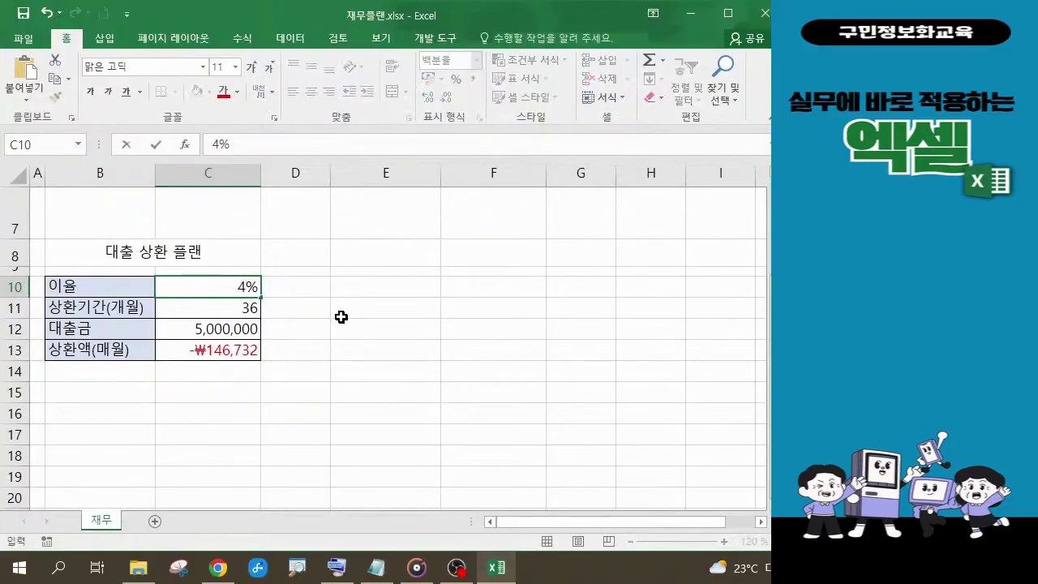
pyautogui.press('Return')
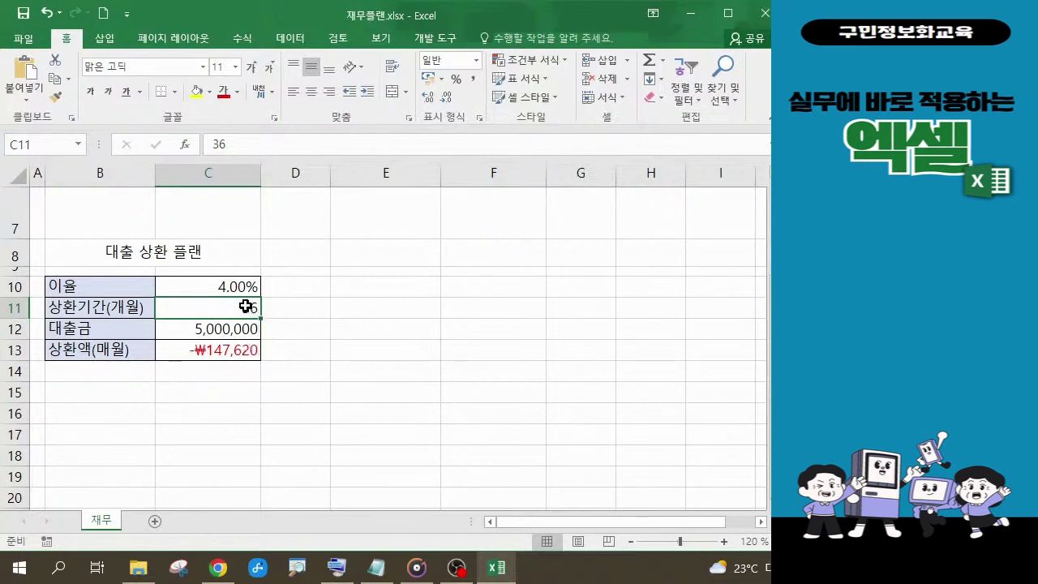
pyautogui.write('24')
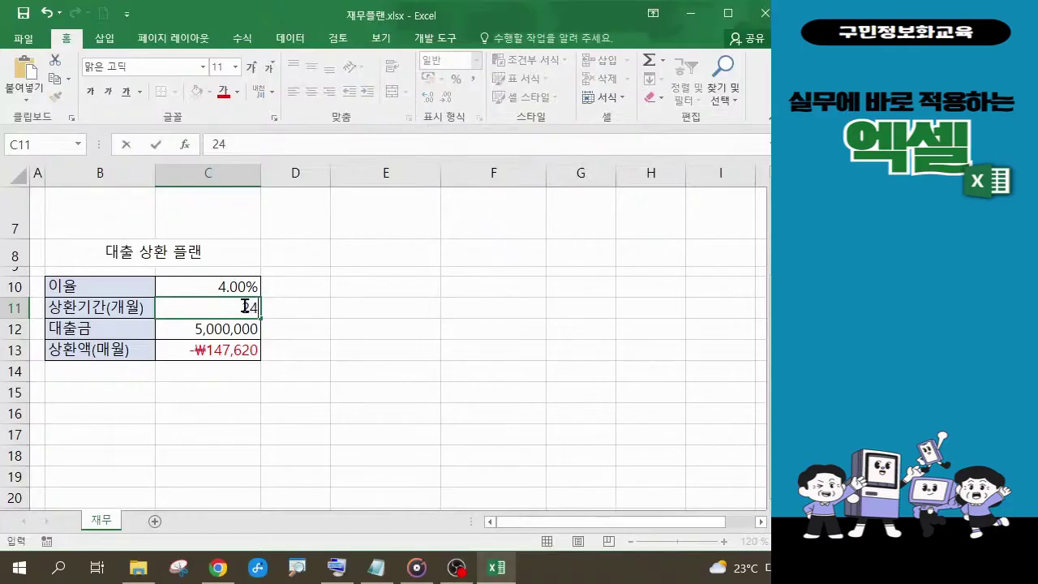
pyautogui.press('Return')
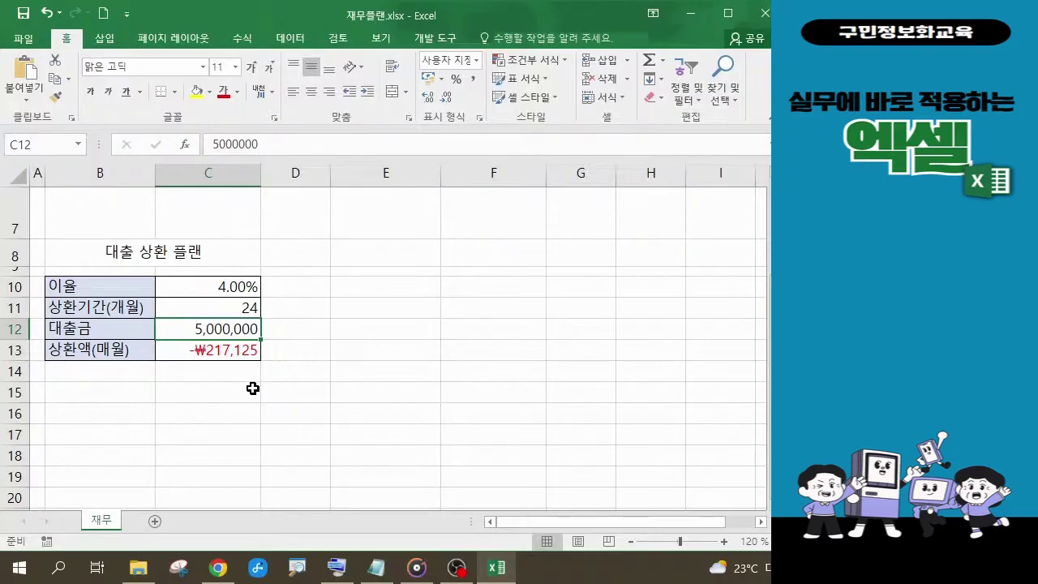
# - Test the loan's 이율 in C10 at 2%, followed by 5%
pyautogui.click(235, 287)
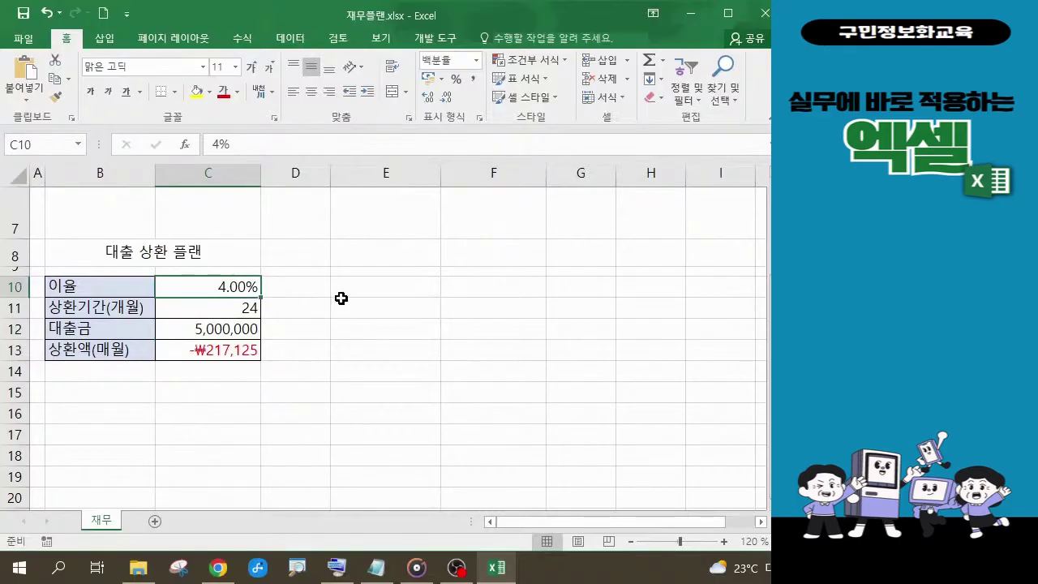
pyautogui.write('2')
pyautogui.press('Return')
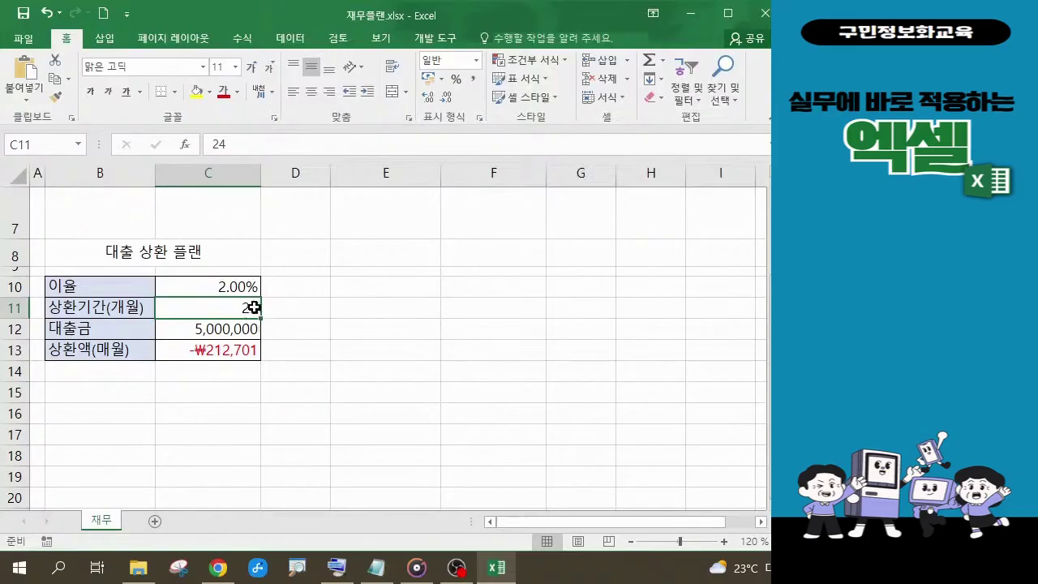
pyautogui.click(227, 285)
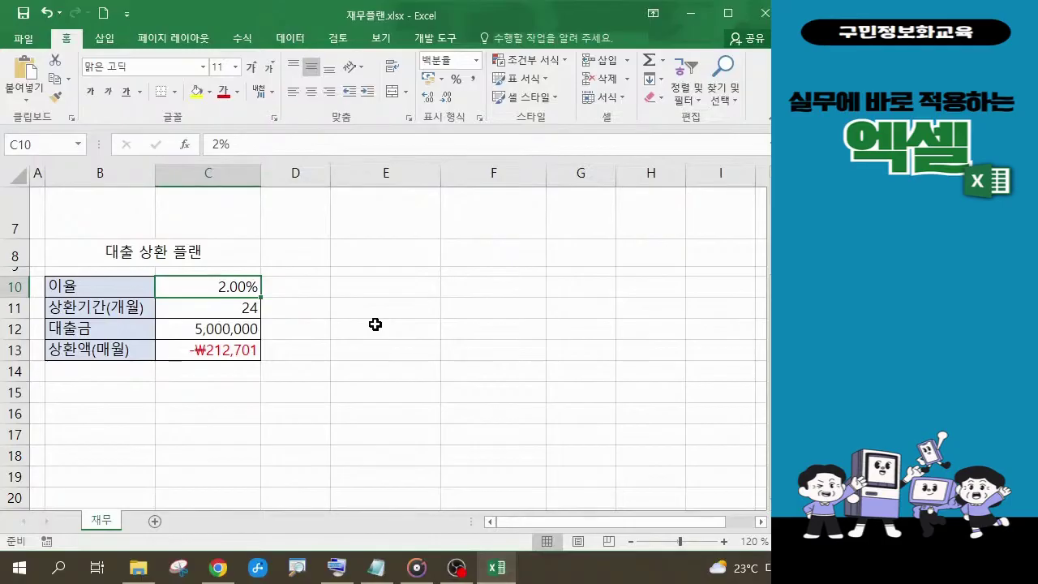
pyautogui.write('5')
pyautogui.press('Return')
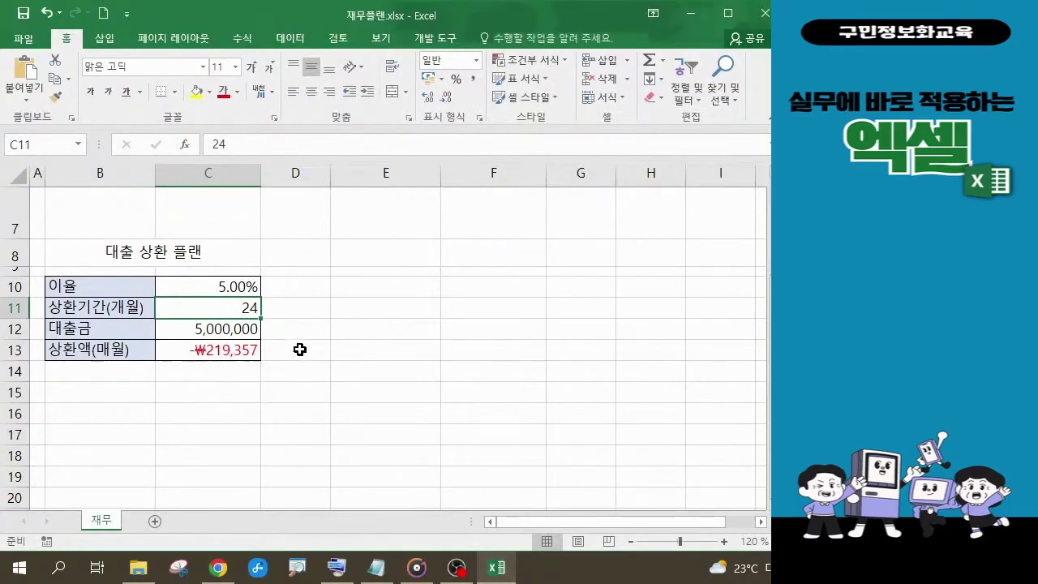
# - Set the loan's 대출금 in C12 to 50,000,000 and its 상환기간(개월) in C11 to 36
pyautogui.doubleClick(209, 329)
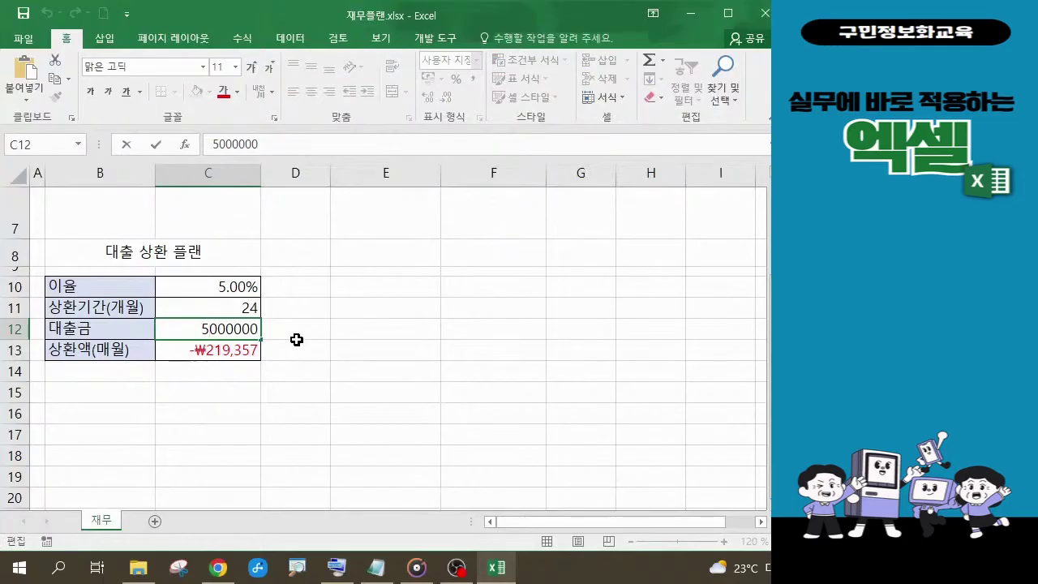
pyautogui.write('0')
pyautogui.press('Return')
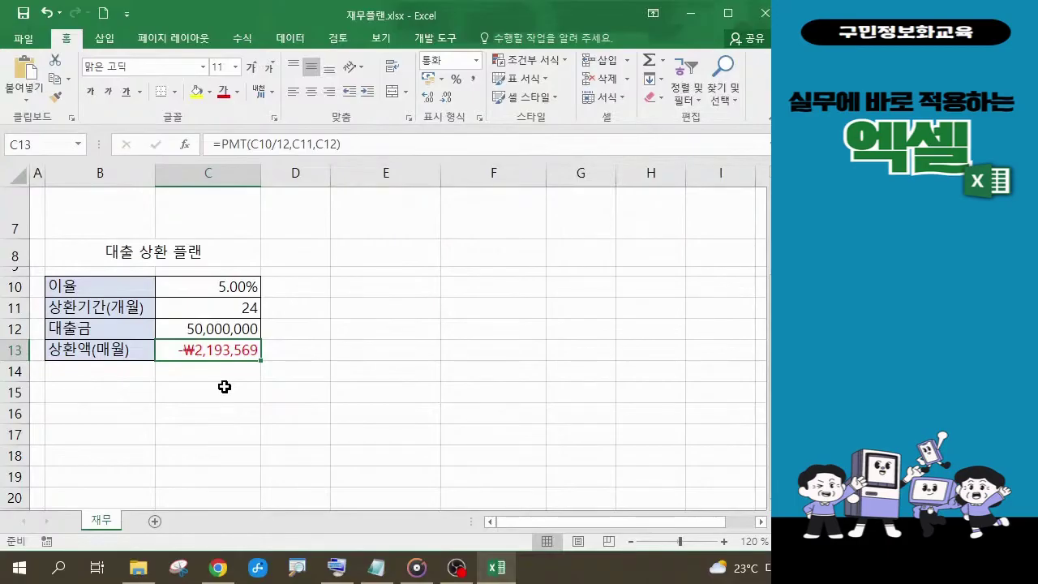
pyautogui.click(248, 311)
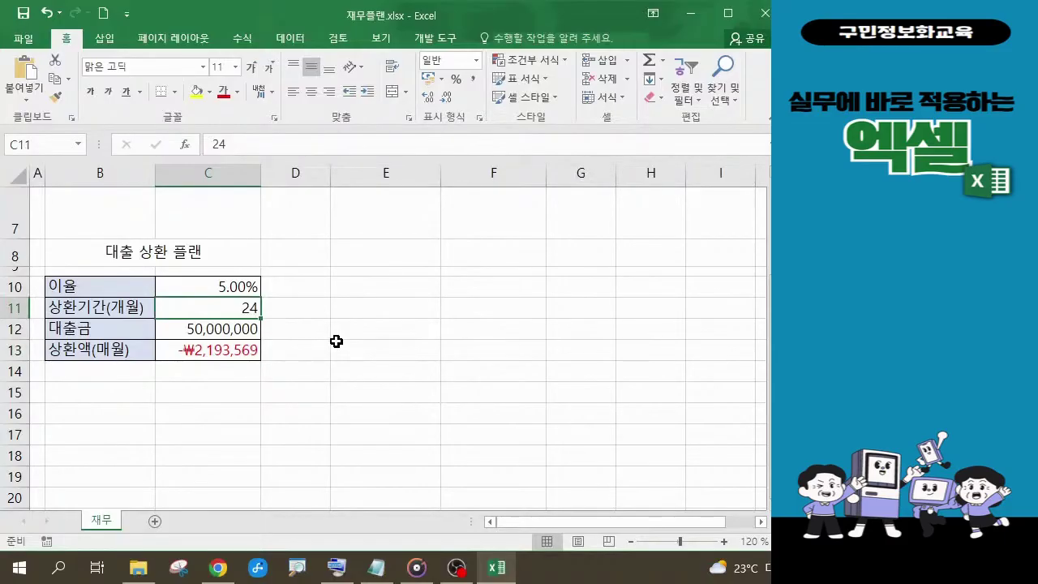
pyautogui.write('36')
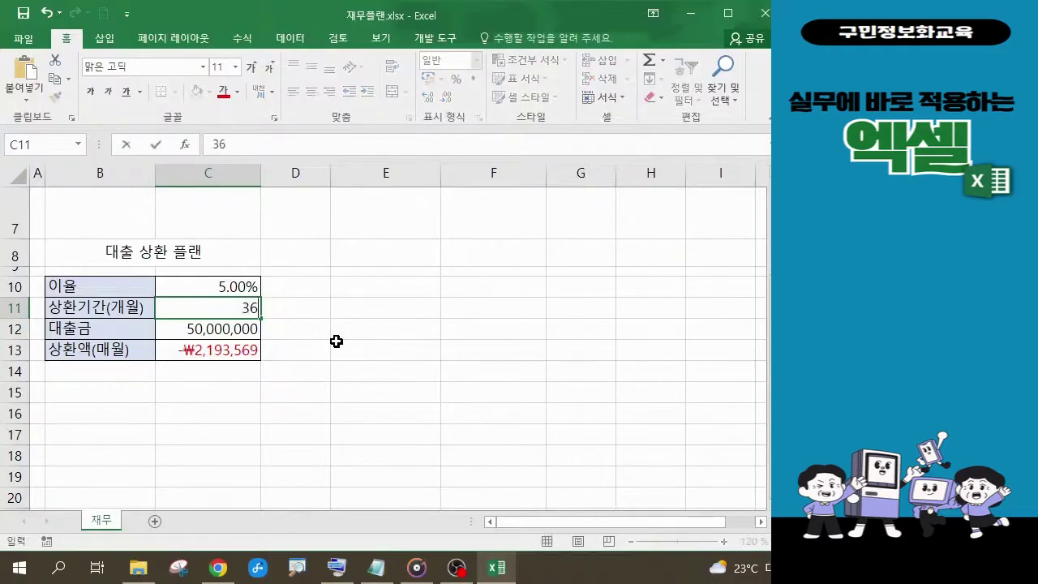
pyautogui.press('Return')
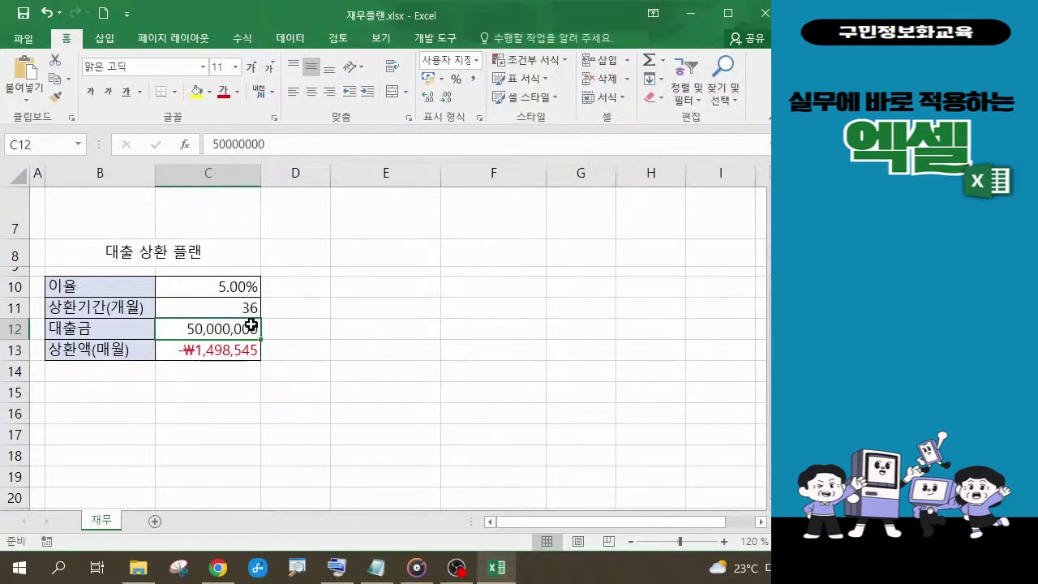
# - Set the loan's 이율 in C10 to 3.6% and its 상환기간(개월) in C11 to 24
pyautogui.click(238, 286)
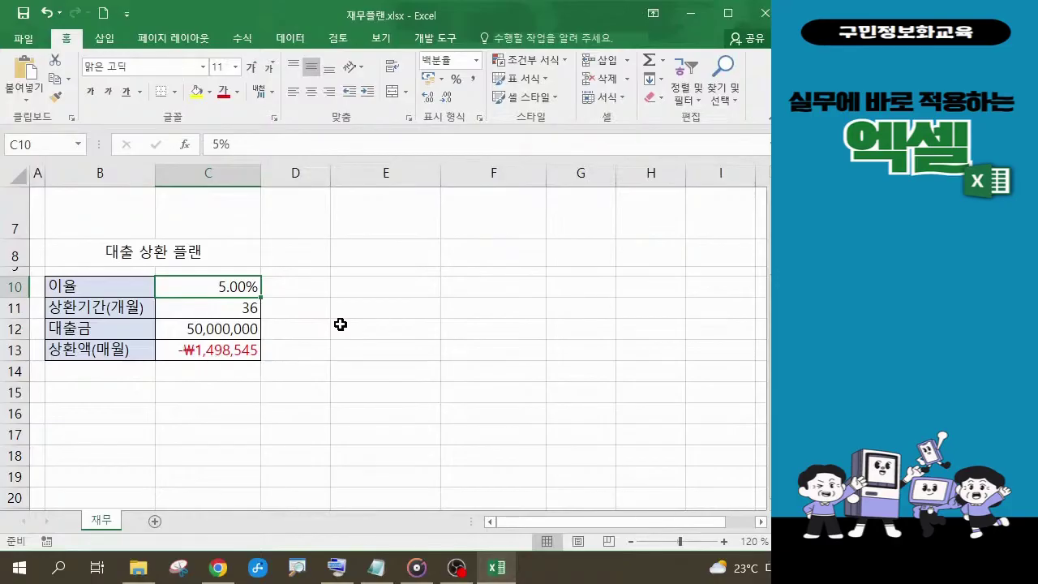
pyautogui.write('3.6')
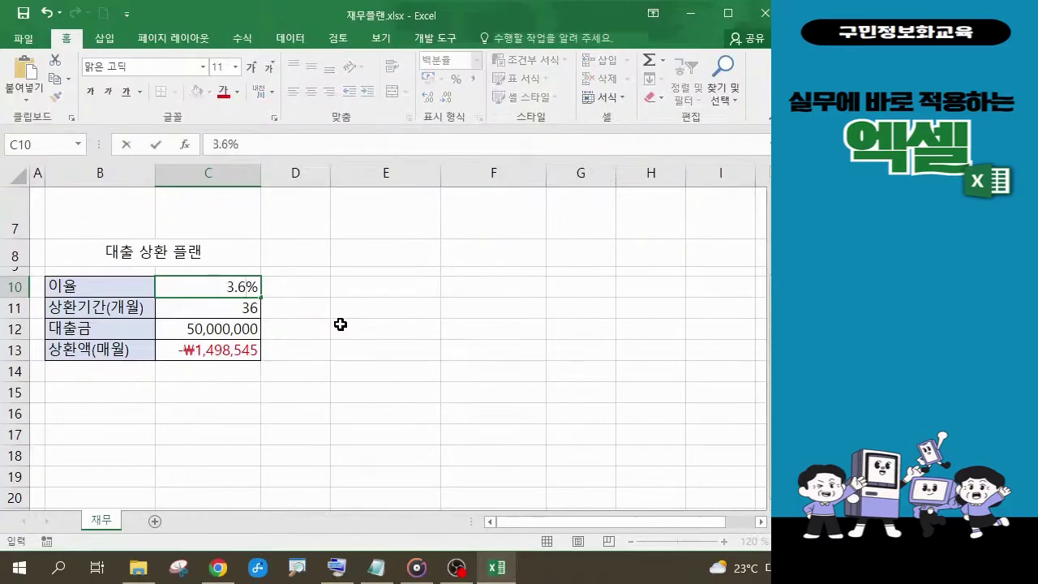
pyautogui.press('Return')
pyautogui.write('24')
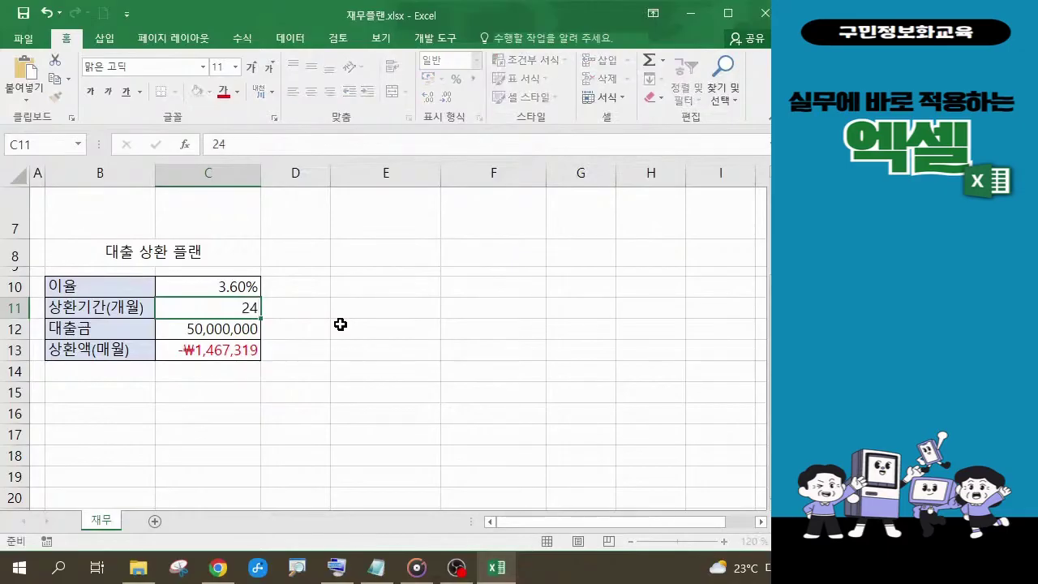
pyautogui.press('Return')
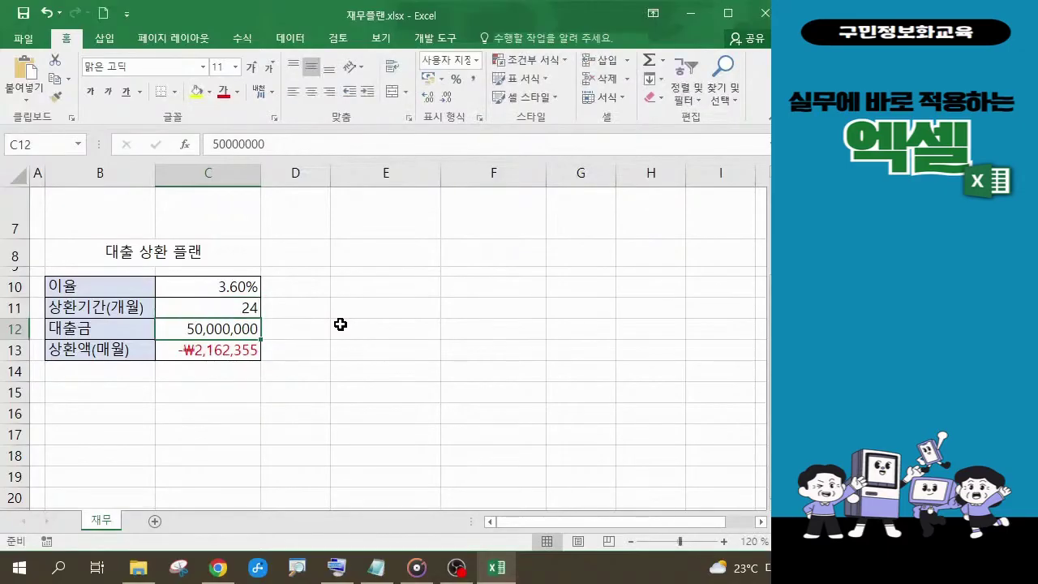
# - Set the loan's 대출금 in C12 to 5,000,000 and its 상환기간(개월) in C11 to 36
pyautogui.doubleClick(253, 328)
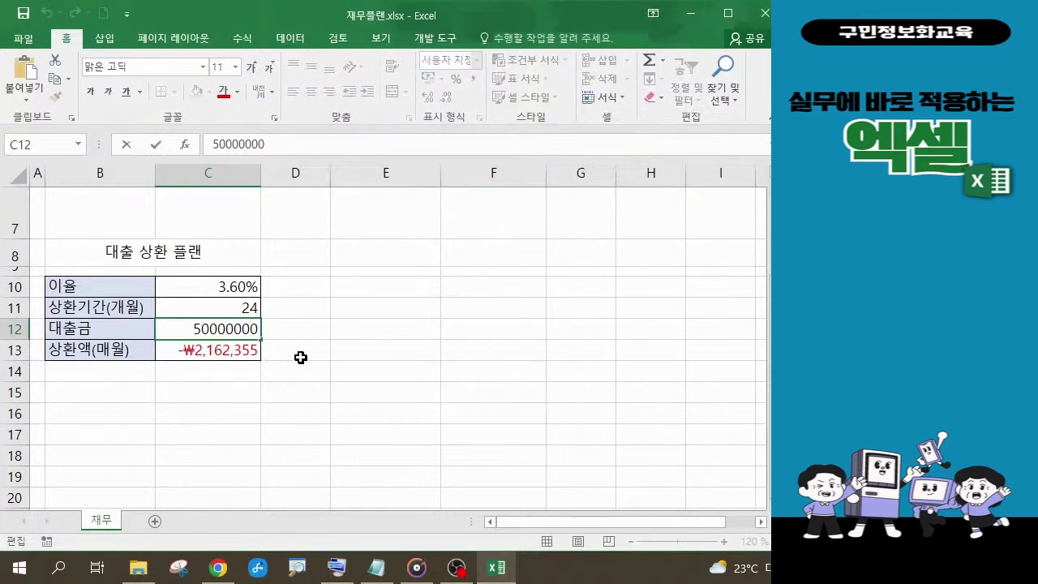
pyautogui.press('Delete')
pyautogui.press('Return')
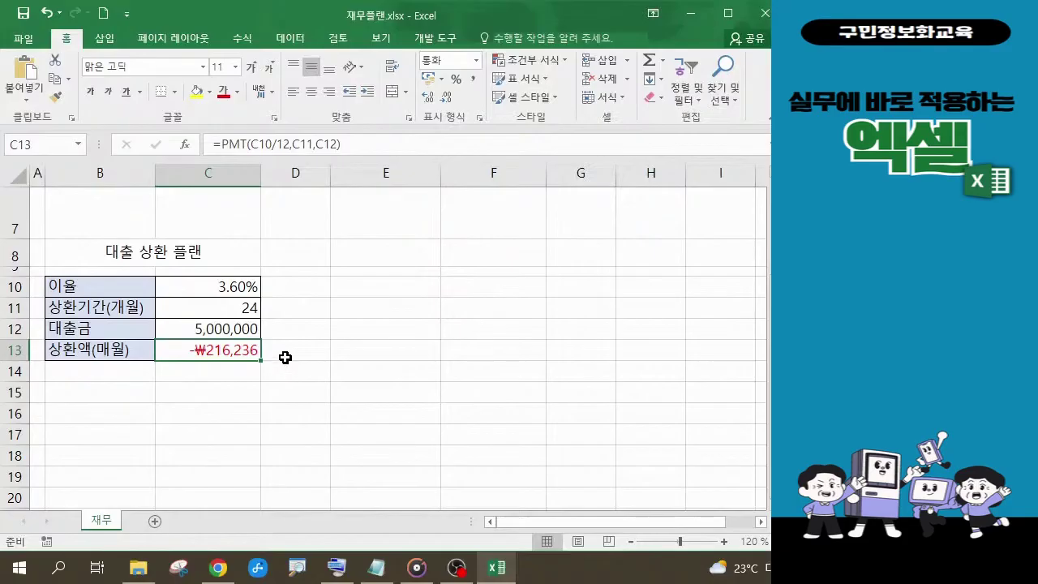
pyautogui.click(249, 310)
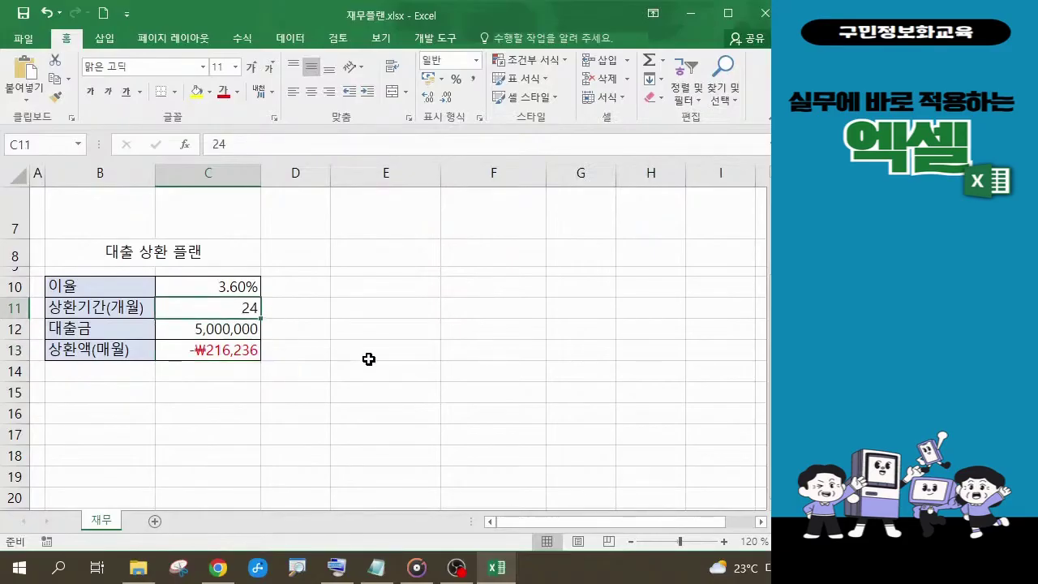
pyautogui.write('36')
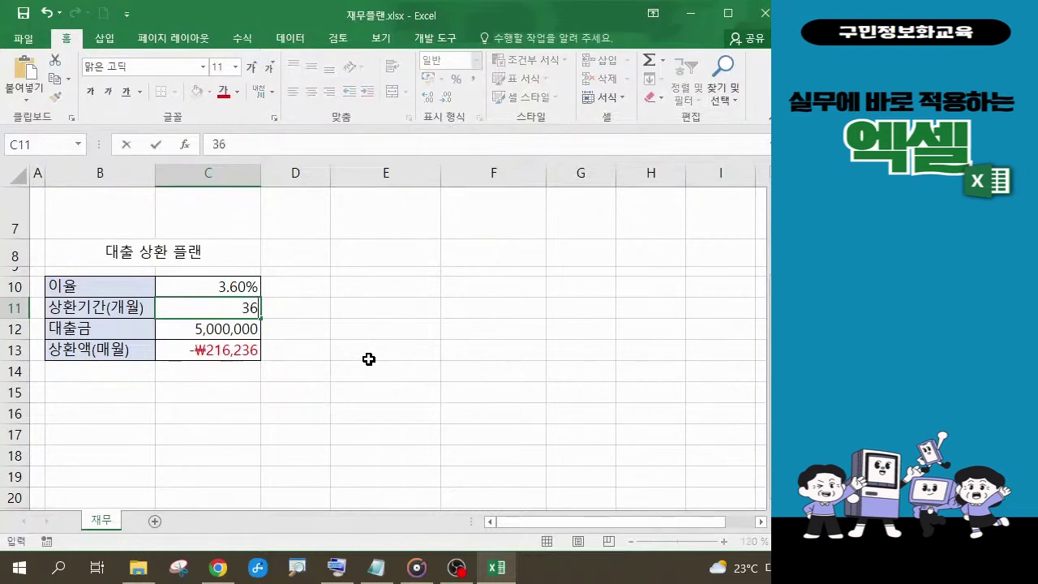
pyautogui.press('Return')
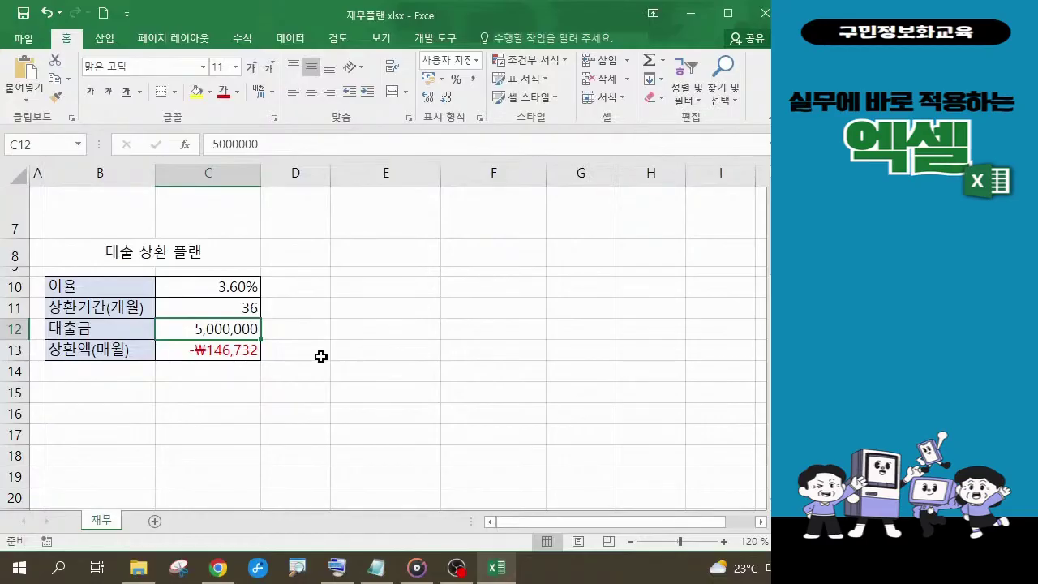
pyautogui.hotkey('alt', 'Tab')
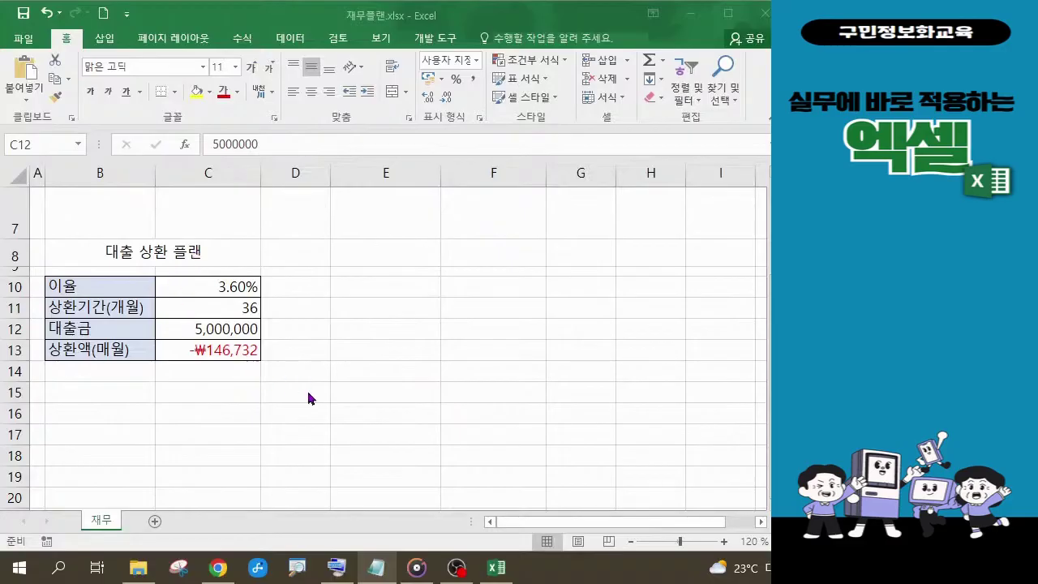
pyautogui.scroll(2, 327, 400)
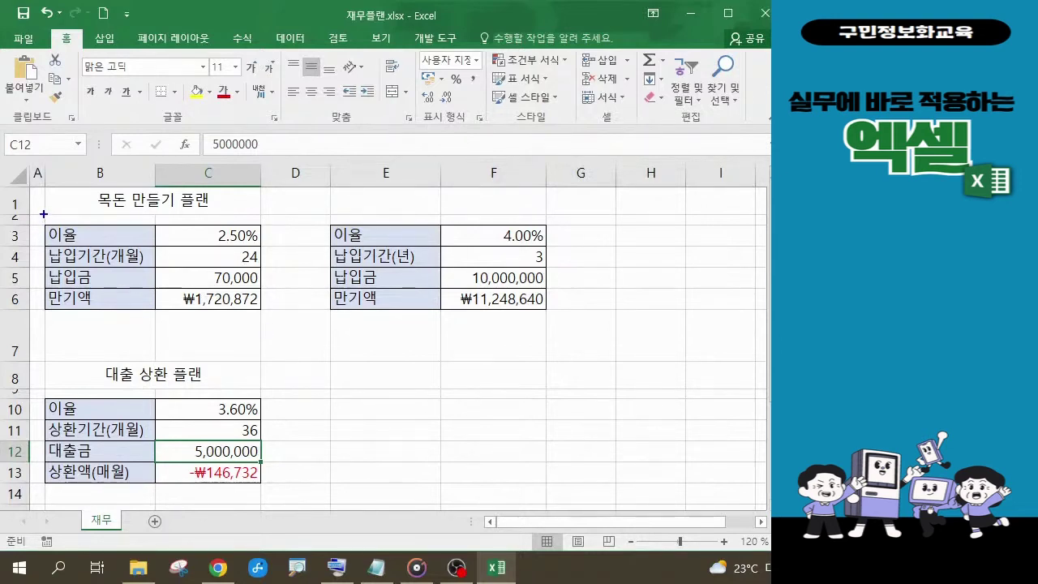
pyautogui.moveTo(44, 215)
pyautogui.mouseDown()
pyautogui.moveTo(241, 292)
pyautogui.moveTo(283, 329)
pyautogui.mouseUp()
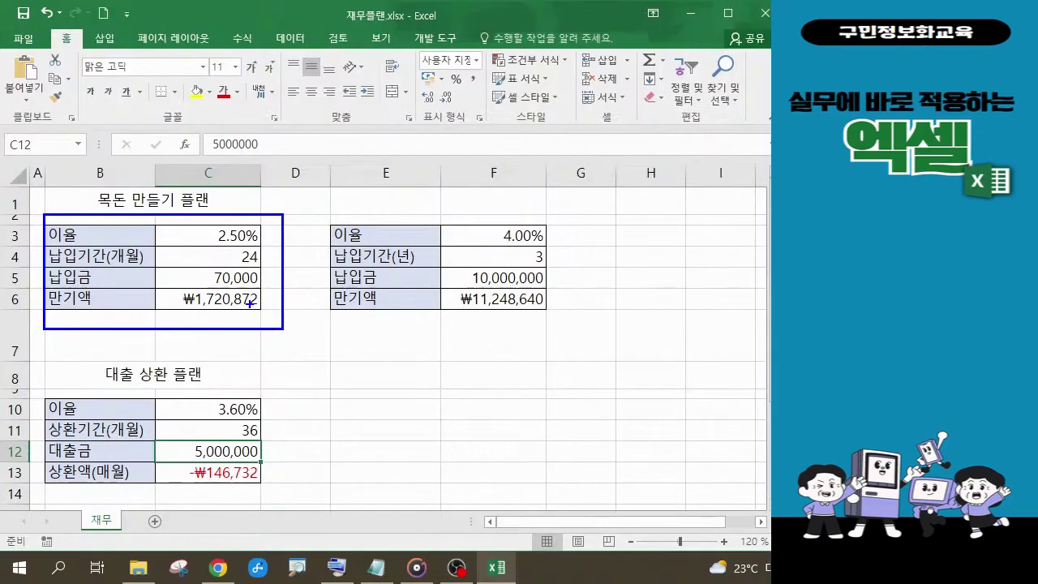
pyautogui.moveTo(249, 303)
pyautogui.mouseDown()
pyautogui.moveTo(304, 354)
pyautogui.moveTo(339, 355)
pyautogui.moveTo(353, 386)
pyautogui.moveTo(364, 362)
pyautogui.moveTo(392, 376)
pyautogui.moveTo(390, 357)
pyautogui.mouseUp()
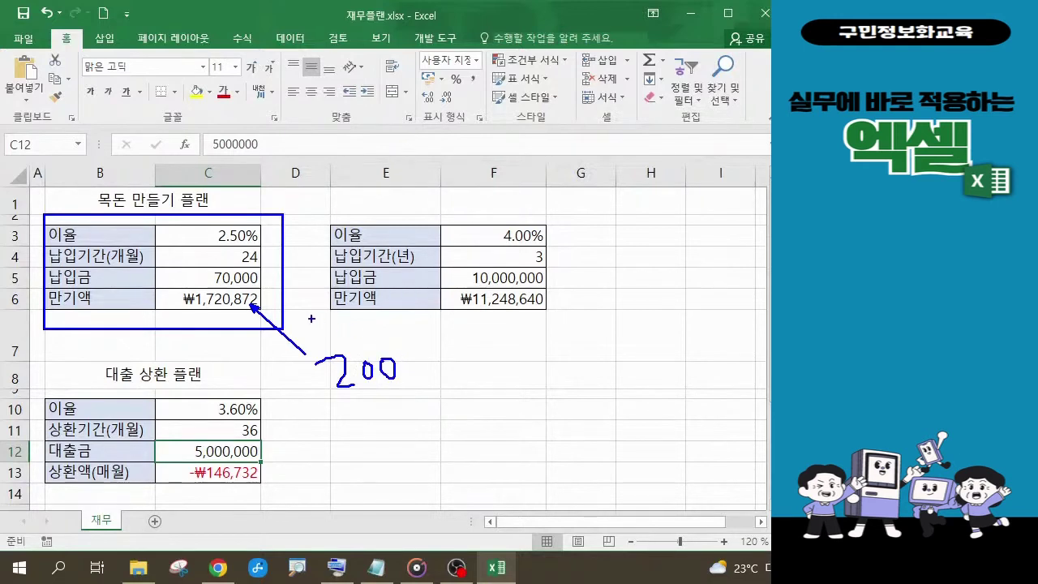
pyautogui.moveTo(182, 269)
pyautogui.mouseDown()
pyautogui.moveTo(189, 284)
pyautogui.moveTo(219, 268)
pyautogui.mouseUp()
pyautogui.press('Escape')
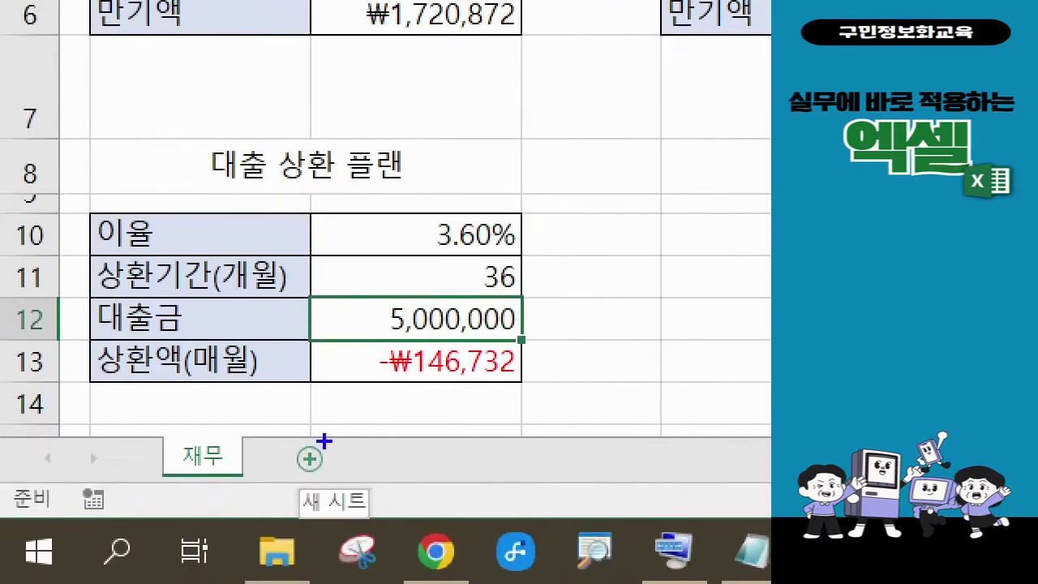
pyautogui.moveTo(282, 423)
pyautogui.mouseDown()
pyautogui.moveTo(349, 458)
pyautogui.moveTo(361, 490)
pyautogui.mouseUp()
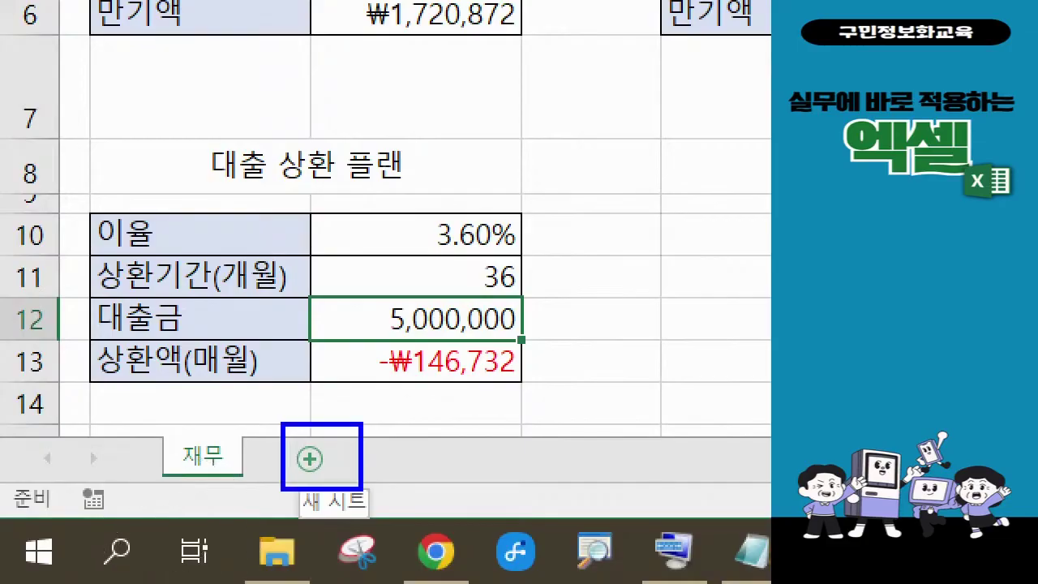
pyautogui.moveTo(342, 451); pyautogui.dragTo(481, 386)
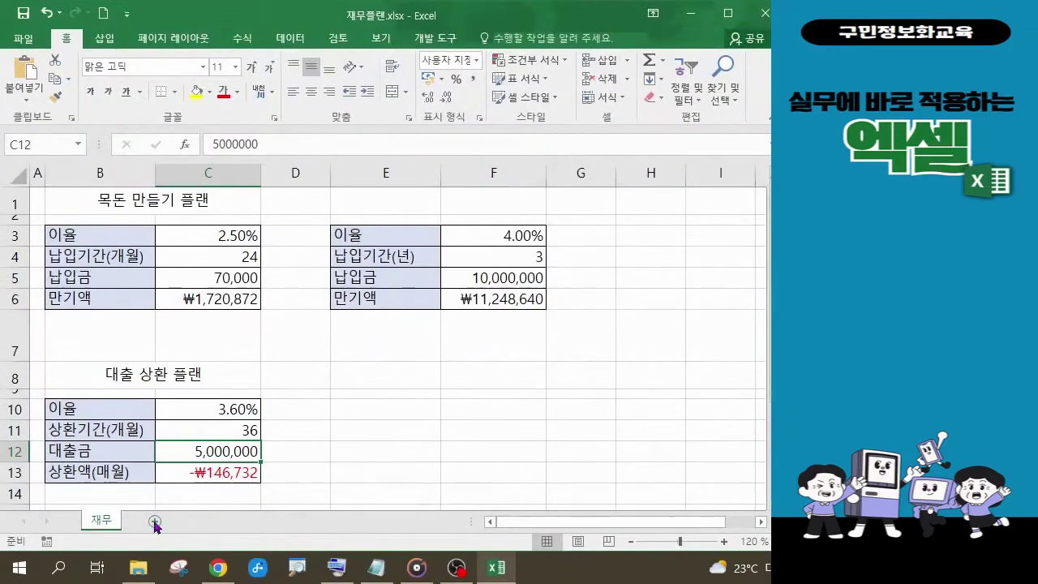
# - Add a new worksheet after 재무 and name it 목표값
pyautogui.click(309, 460)
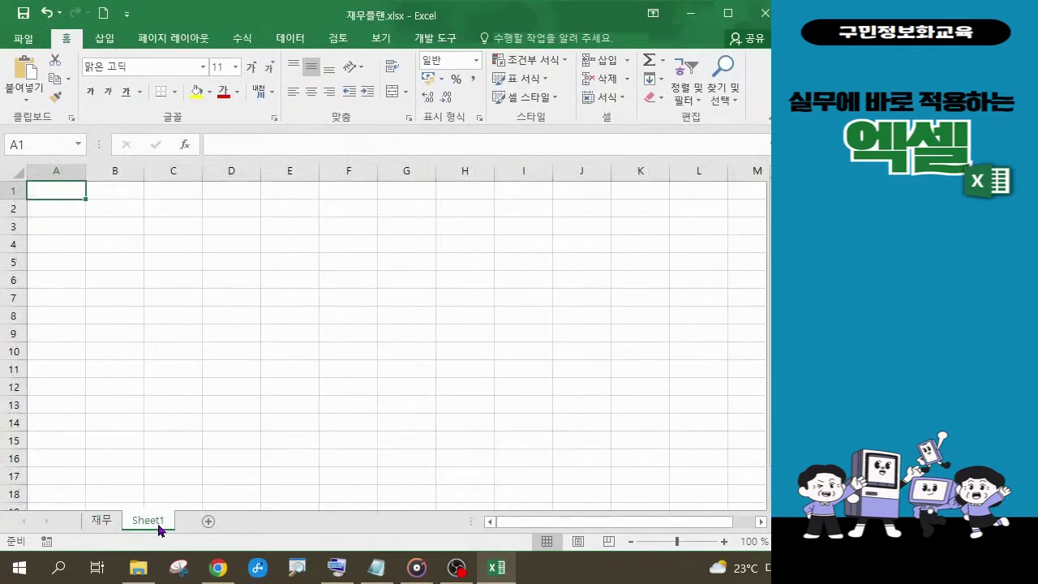
pyautogui.doubleClick(158, 525)
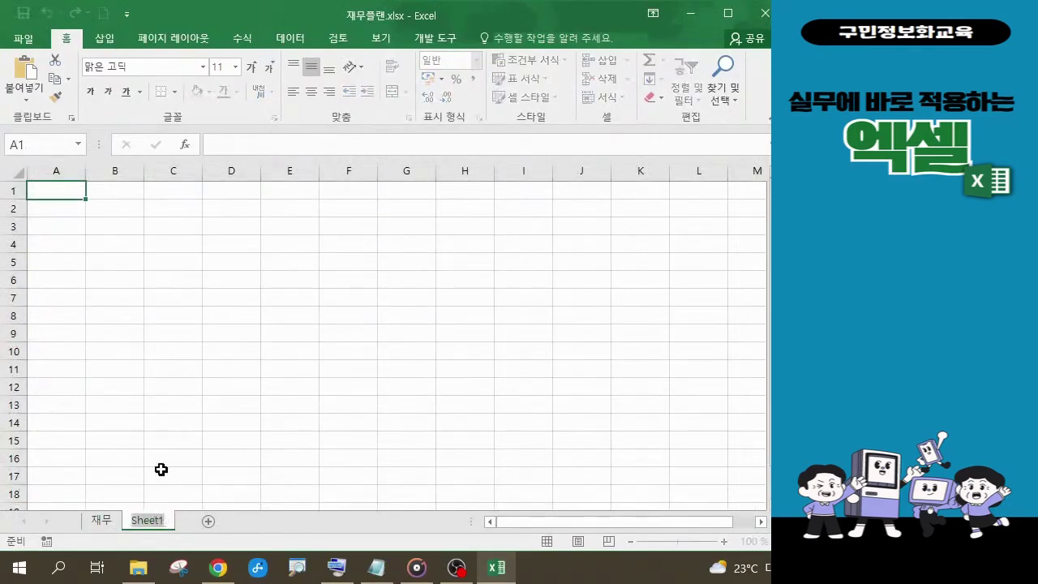
pyautogui.write('목표가')
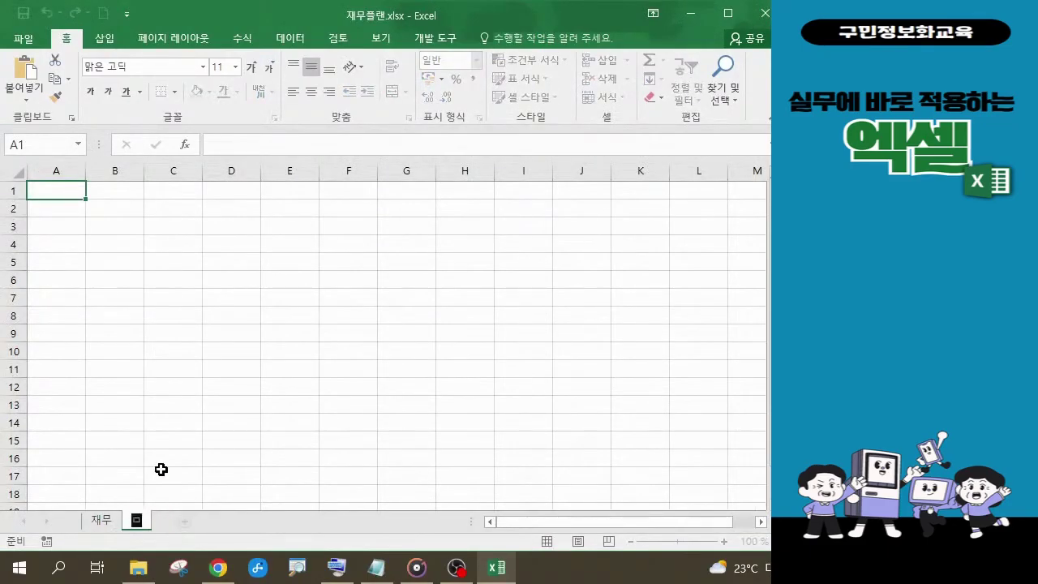
pyautogui.write('ㅂㅅ')
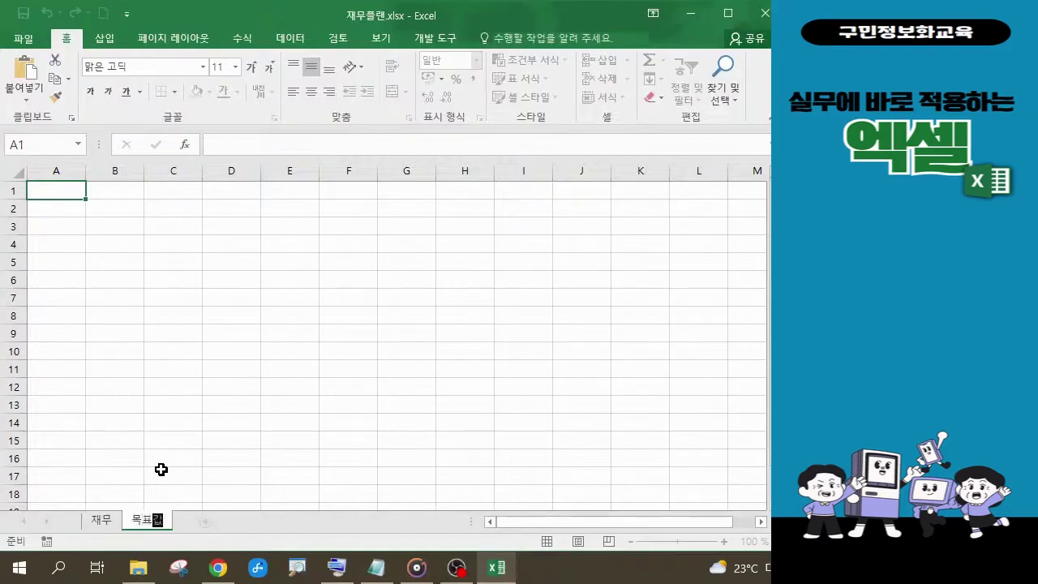
pyautogui.press('Return')
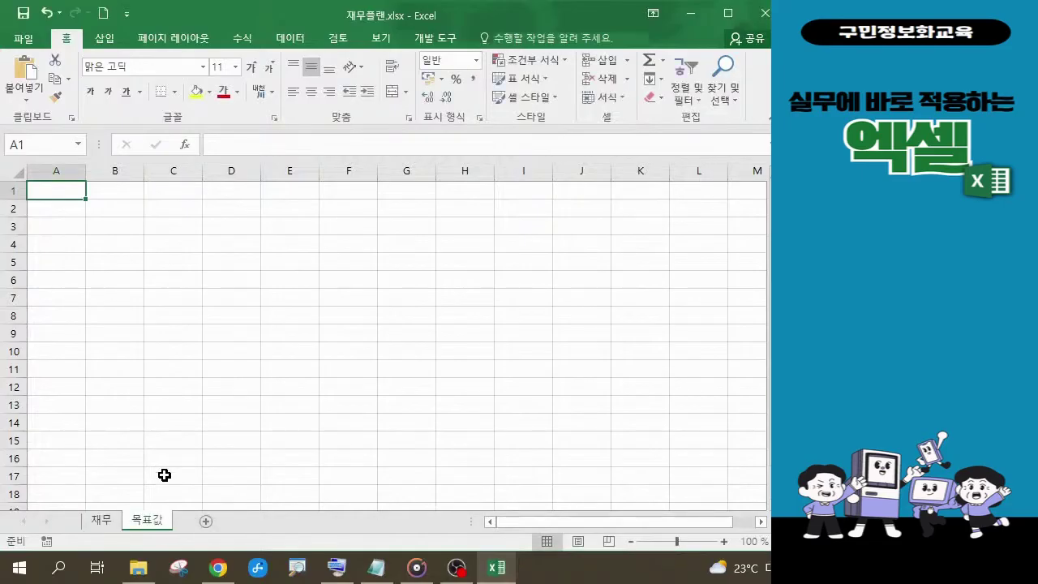
# - Copy the savings table B3:C6 from the 재무 sheet to B2 on the 목표값 sheet, keeping the source column widths
pyautogui.click(102, 521)
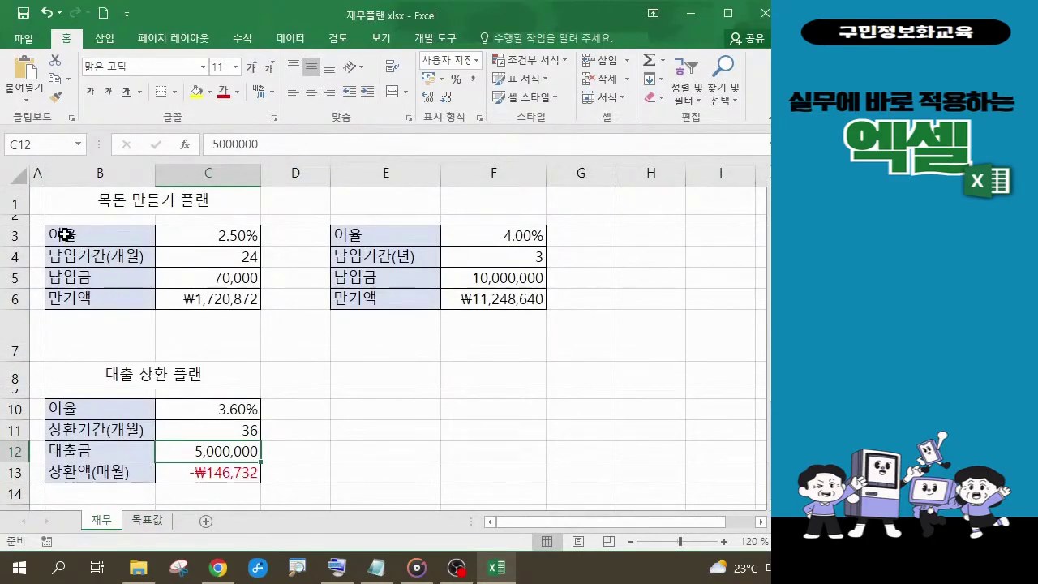
pyautogui.moveTo(65, 234); pyautogui.dragTo(216, 297)
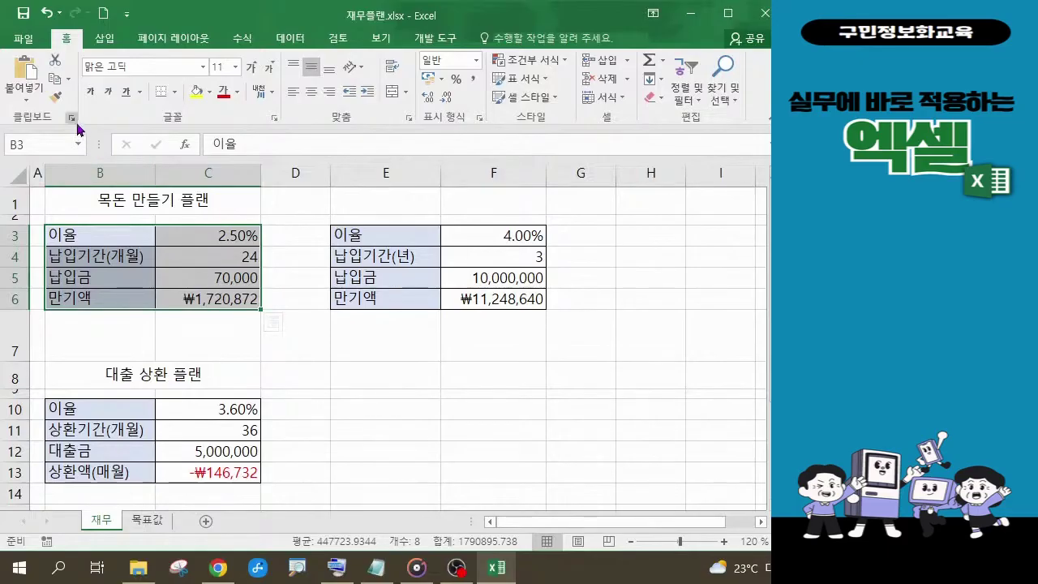
pyautogui.hotkey('ctrl', 'q')
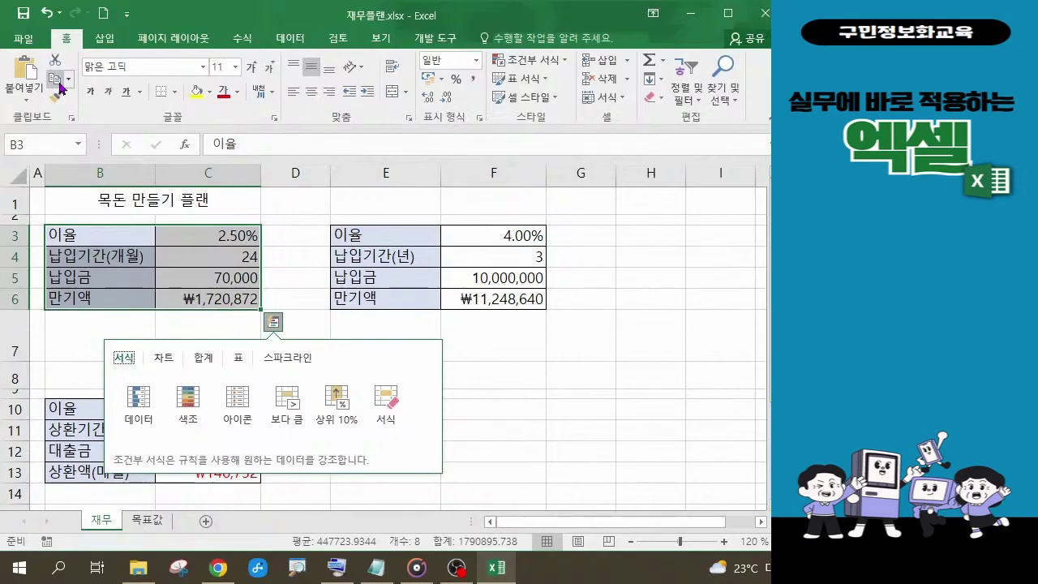
pyautogui.click(56, 79)
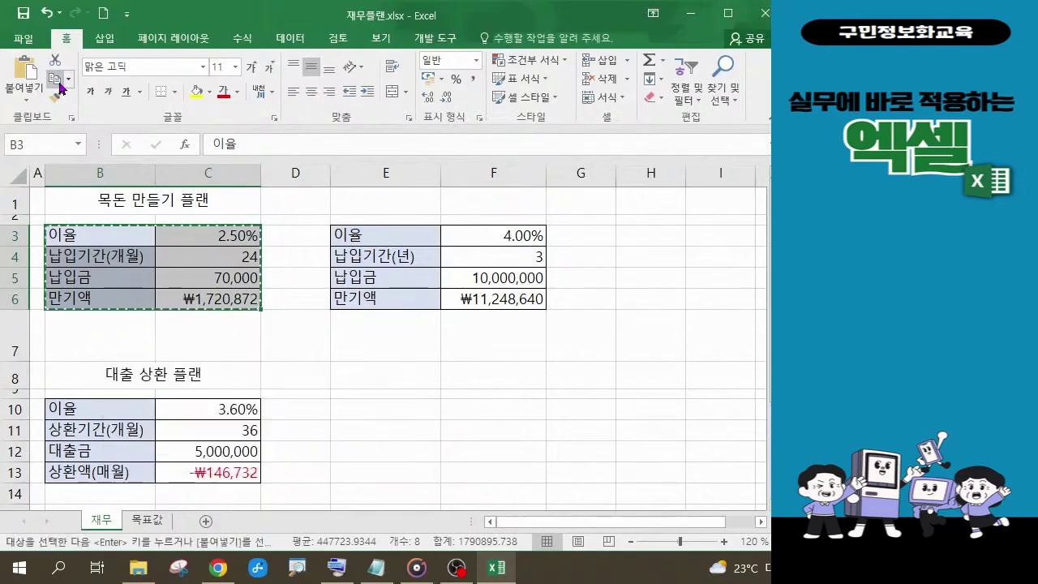
pyautogui.click(150, 519)
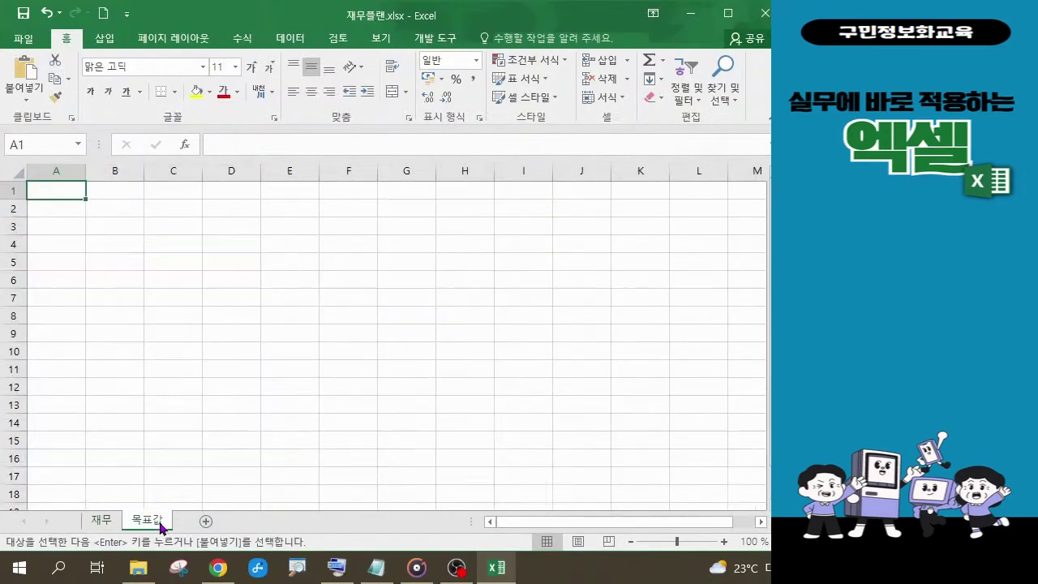
pyautogui.click(120, 212)
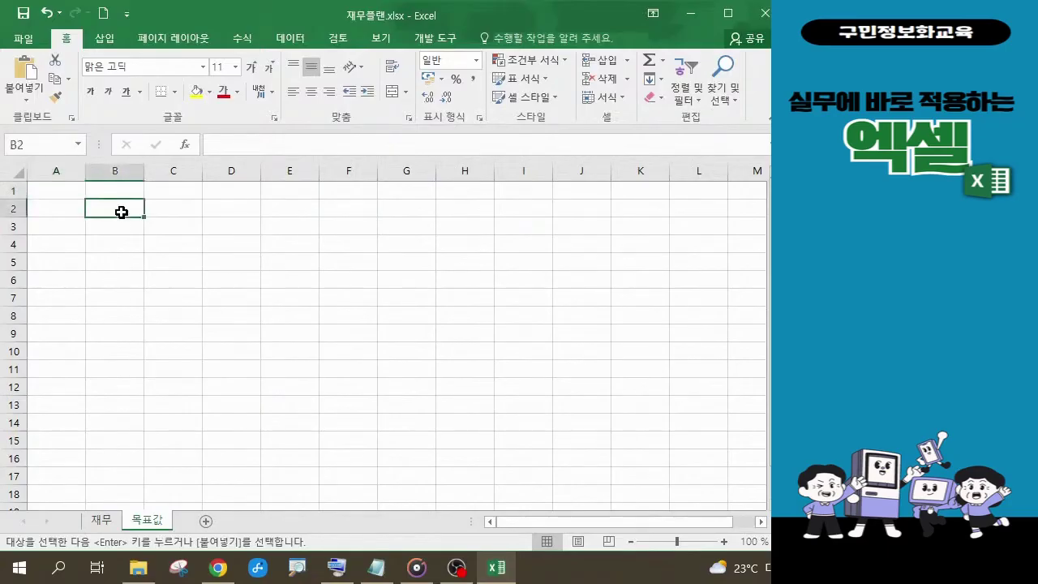
pyautogui.click(31, 79)
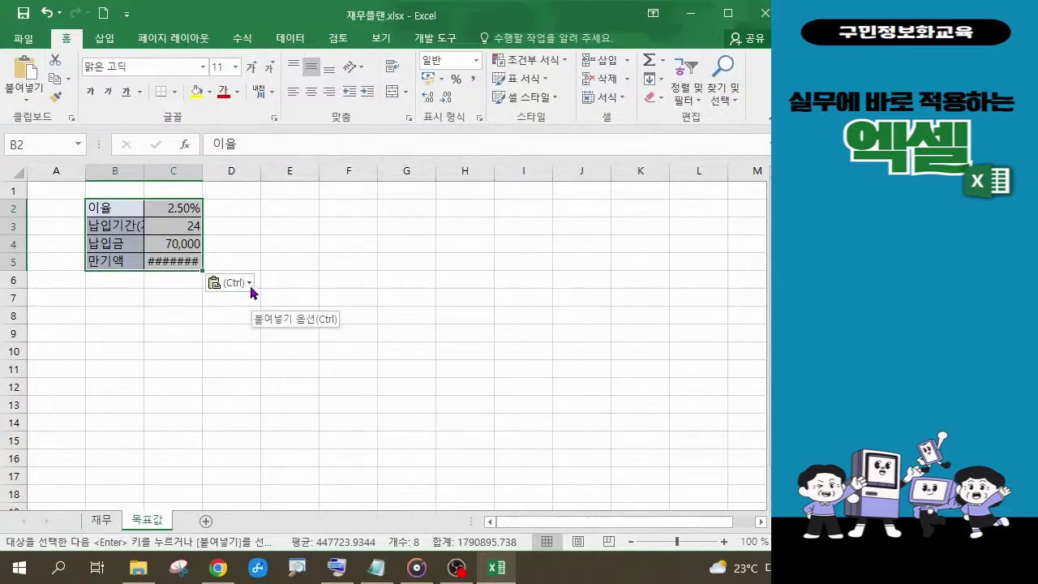
pyautogui.click(249, 283)
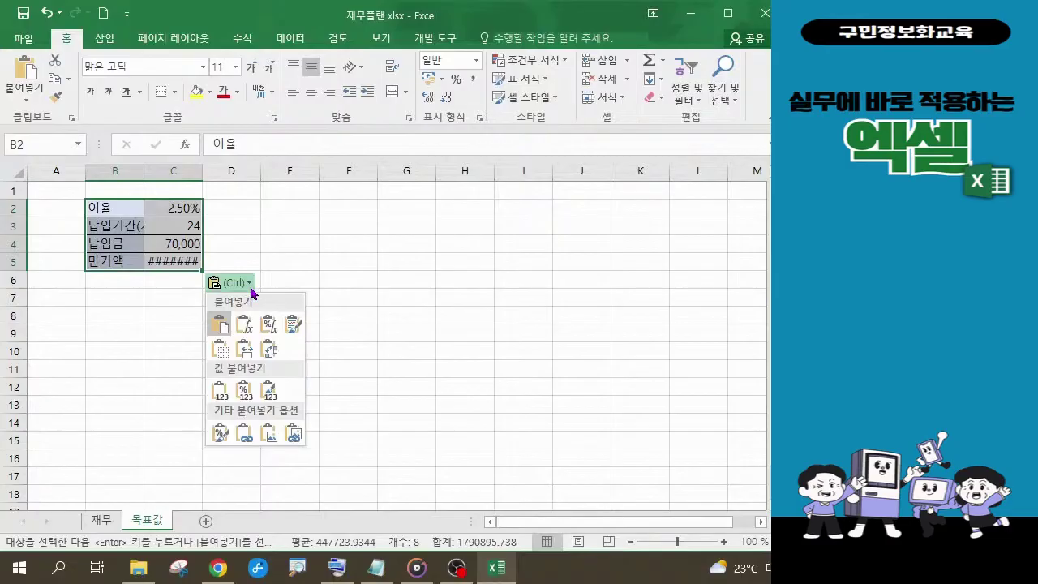
pyautogui.click(247, 353)
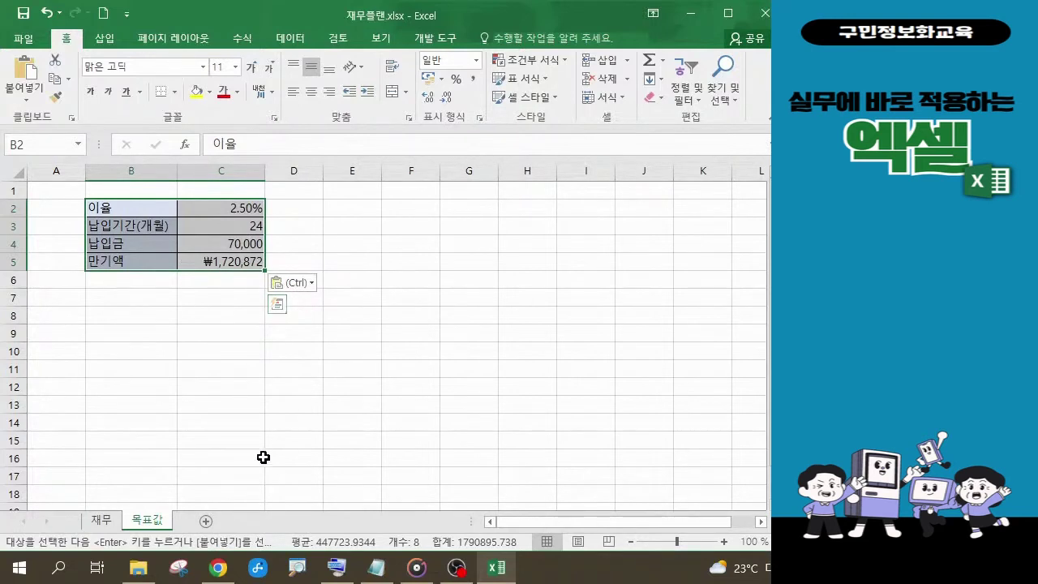
# - Move the pasted savings table on the 목표값 sheet down one row so it starts at B3
pyautogui.click(104, 522)
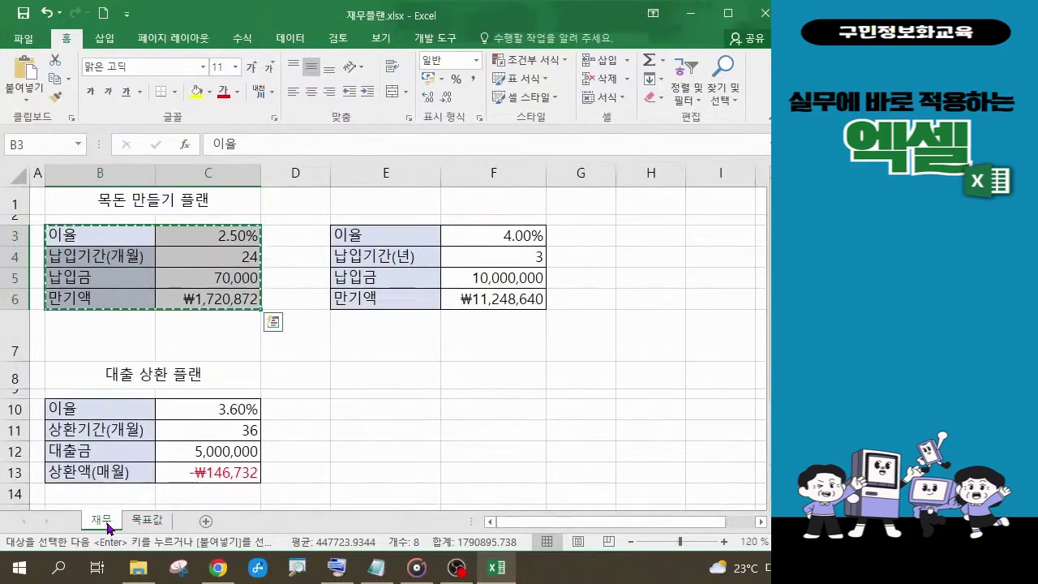
pyautogui.click(151, 523)
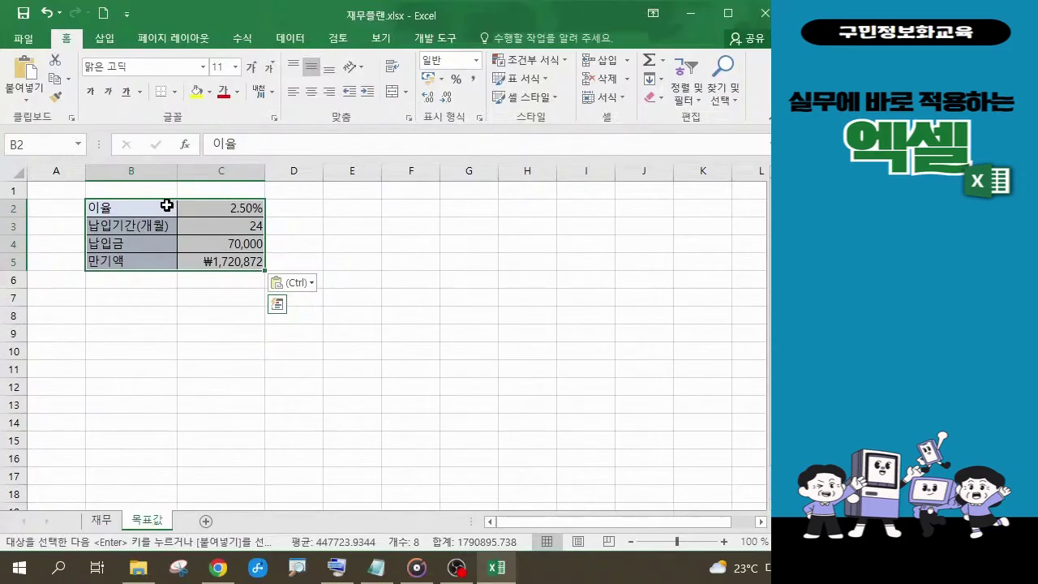
pyautogui.moveTo(165, 202); pyautogui.dragTo(170, 225)
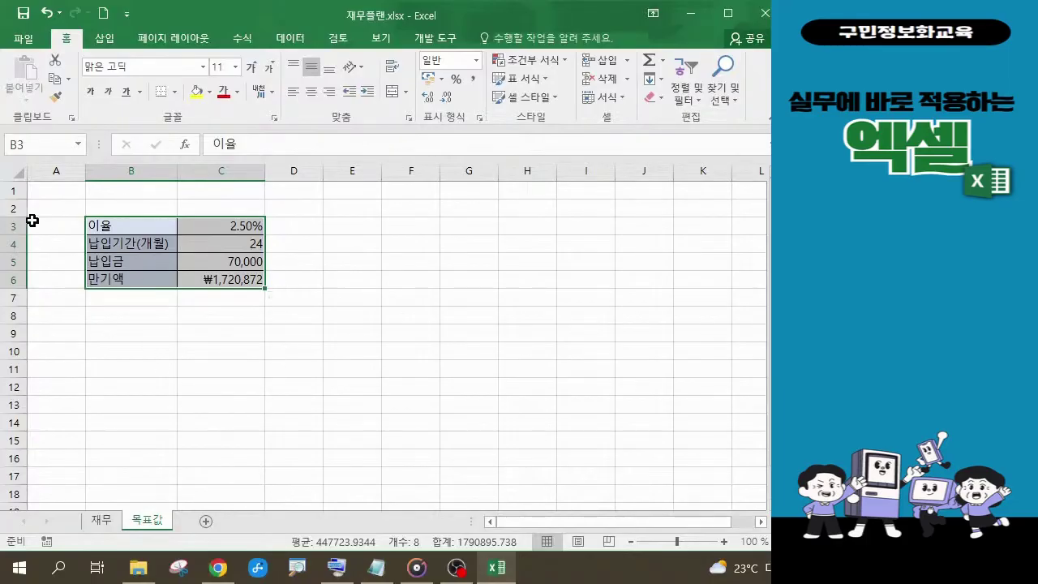
# - Set the height of rows 3 to 6 on the 목표값 sheet to 25
pyautogui.moveTo(13, 224); pyautogui.dragTo(12, 285)
pyautogui.rightClick(12, 286)
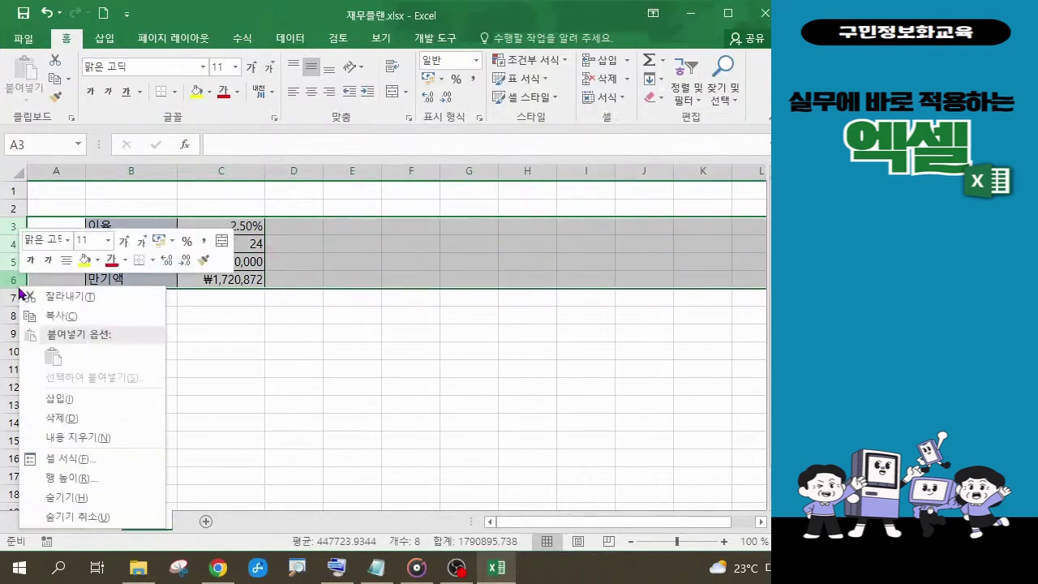
pyautogui.click(106, 478)
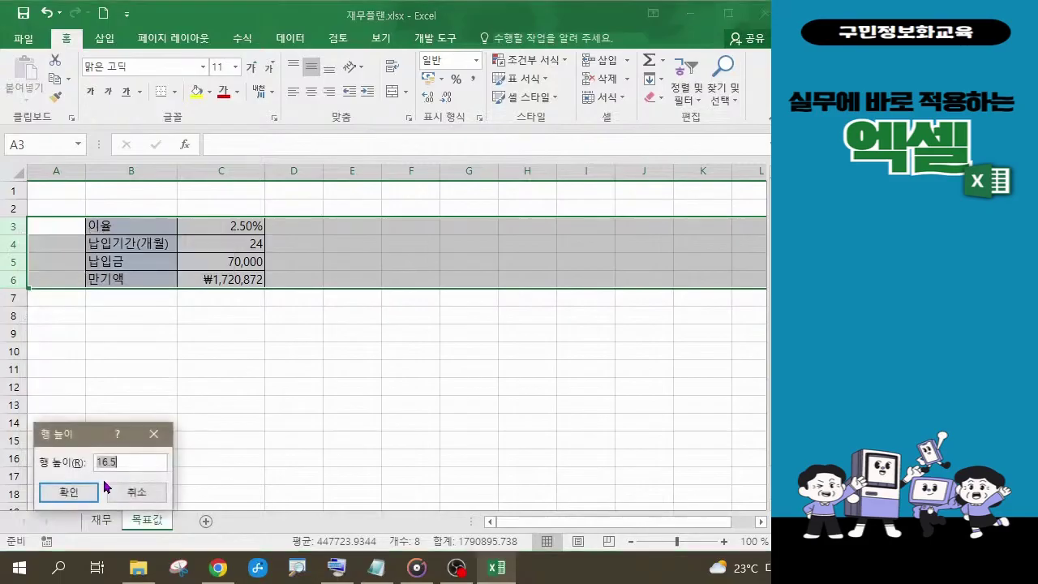
pyautogui.write('25')
pyautogui.press('Return')
pyautogui.click(339, 402)
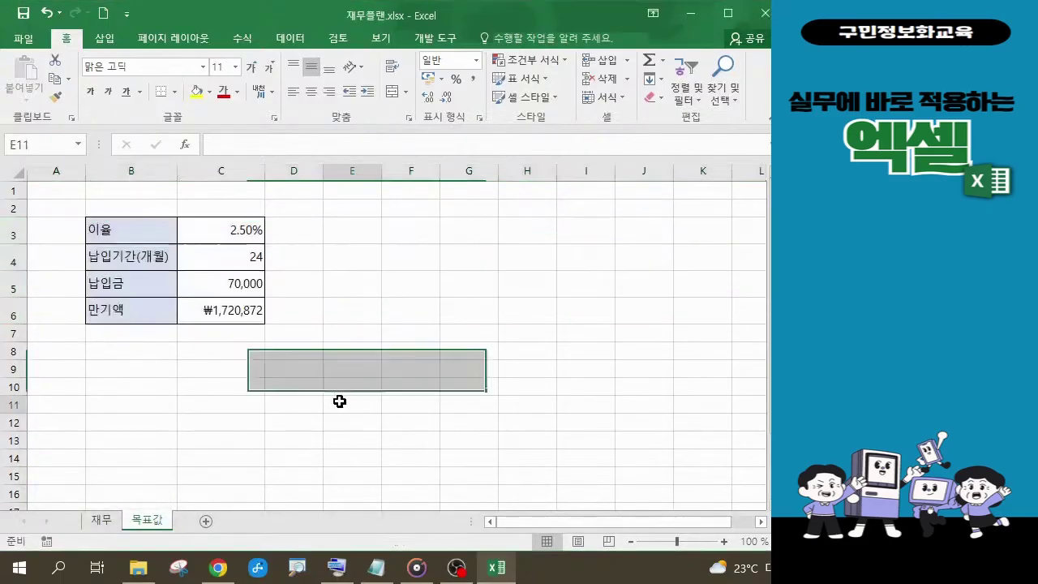
# - Make the savings table B3:C6 bold and set its font size to 12
pyautogui.moveTo(108, 230); pyautogui.dragTo(222, 303)
pyautogui.click(90, 91)
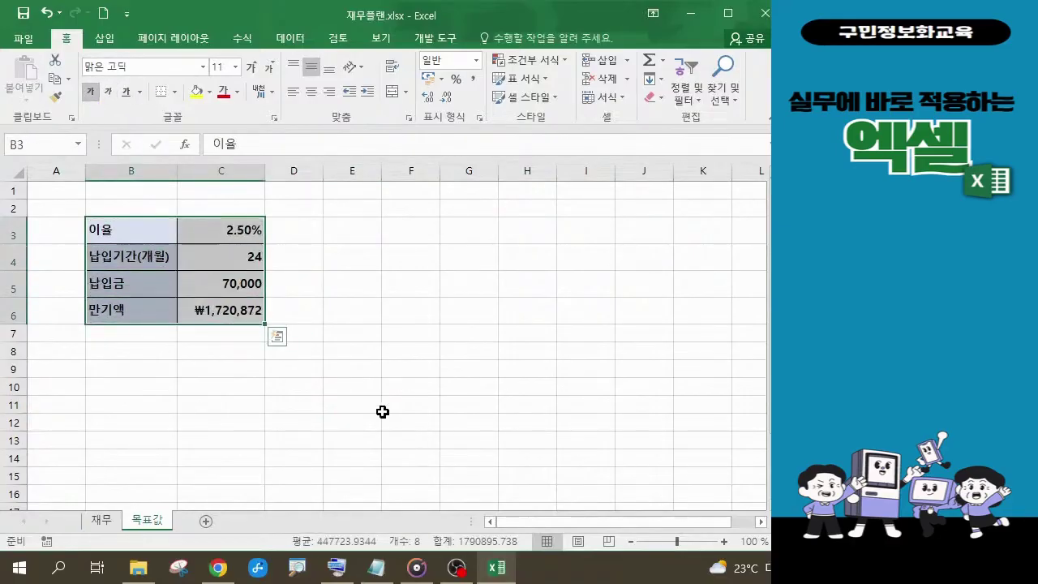
pyautogui.click(251, 77)
pyautogui.click(251, 77)
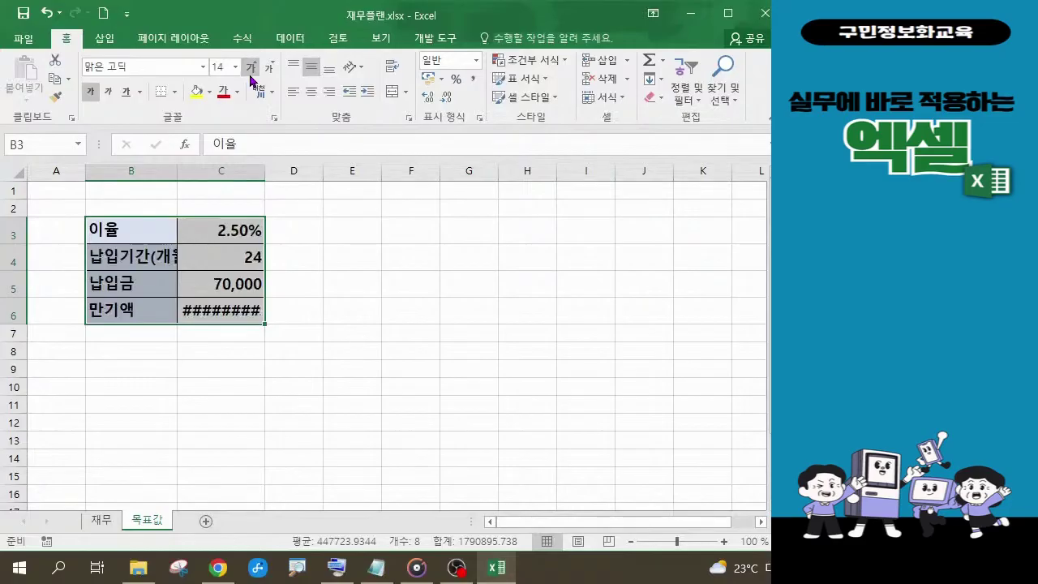
pyautogui.click(268, 76)
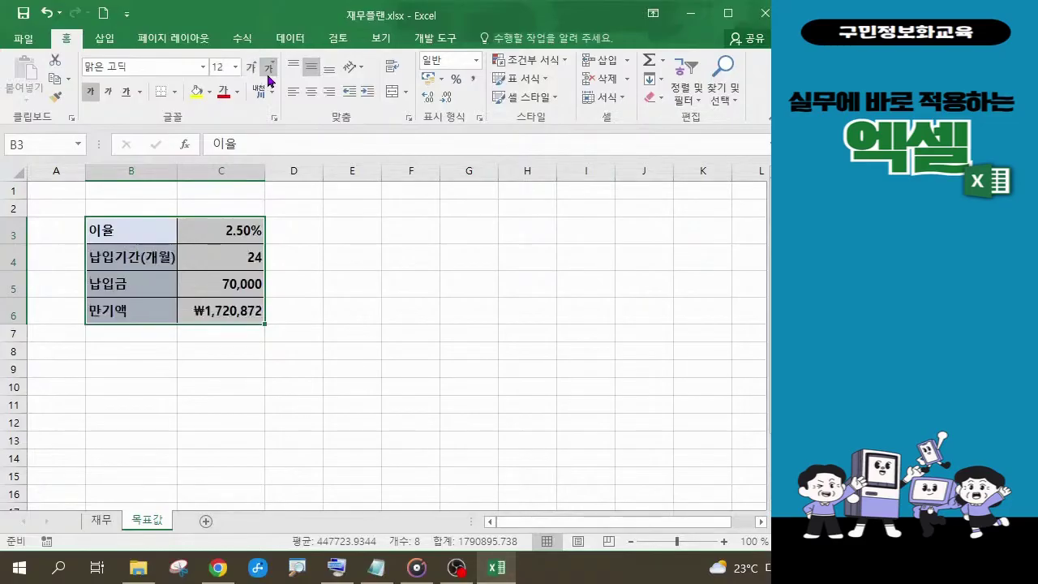
pyautogui.click(415, 442)
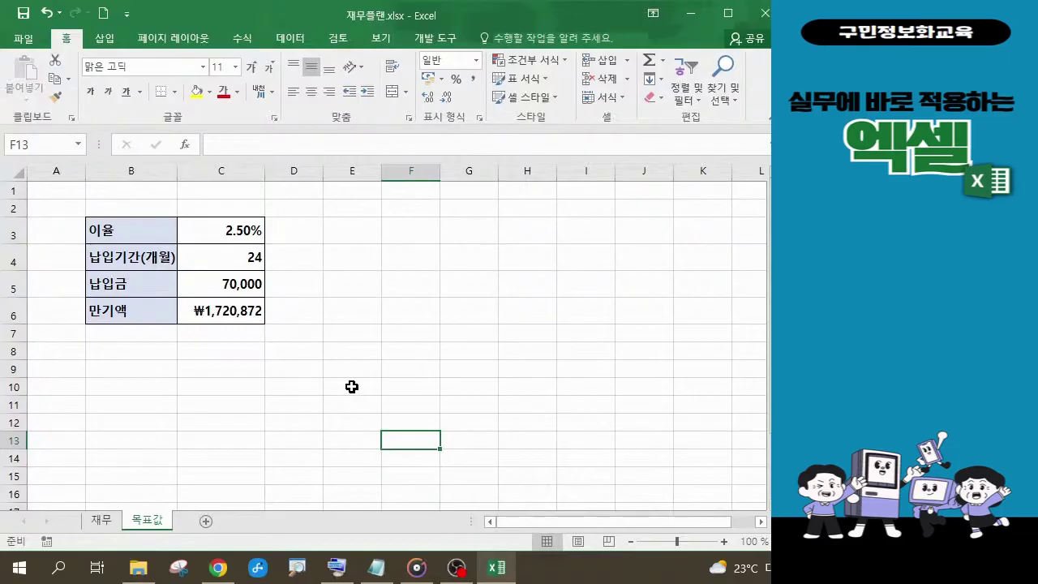
# - Set up a Goal Seek for the 만기액 formula in C6 with a target of 2000000, changing the 납입금 in C5
pyautogui.click(210, 312)
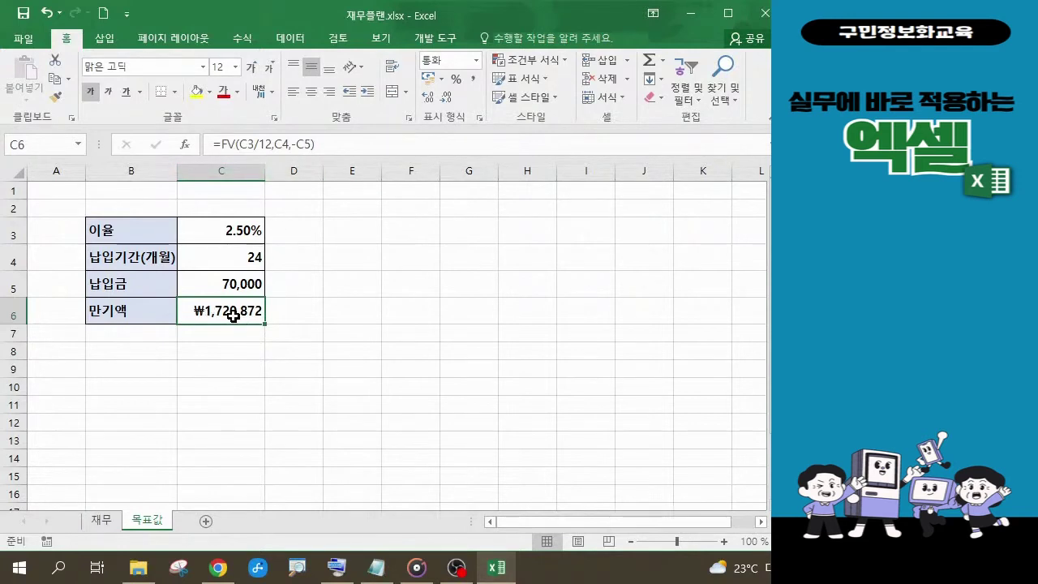
pyautogui.click(294, 41)
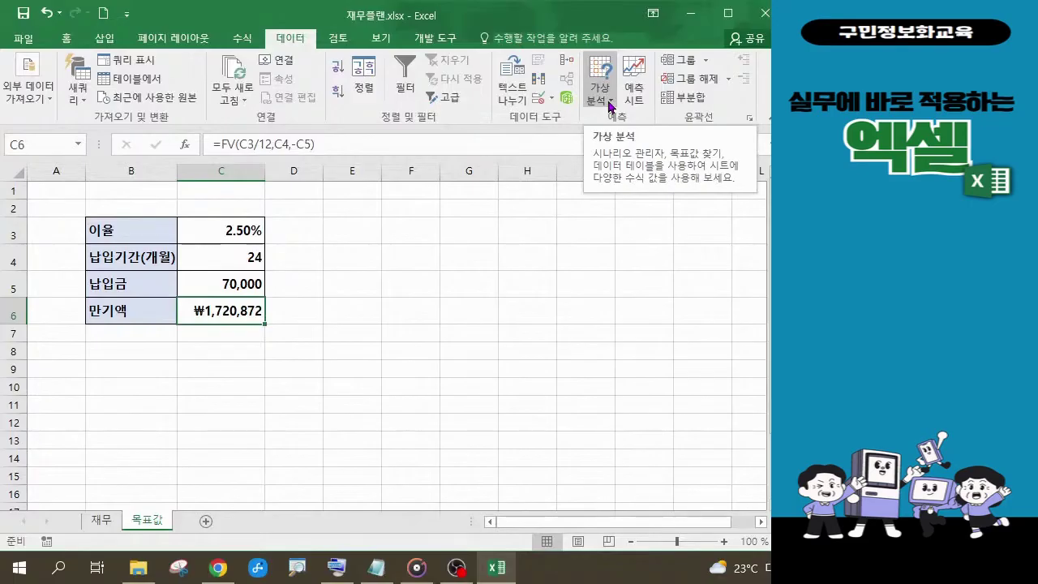
pyautogui.click(610, 105)
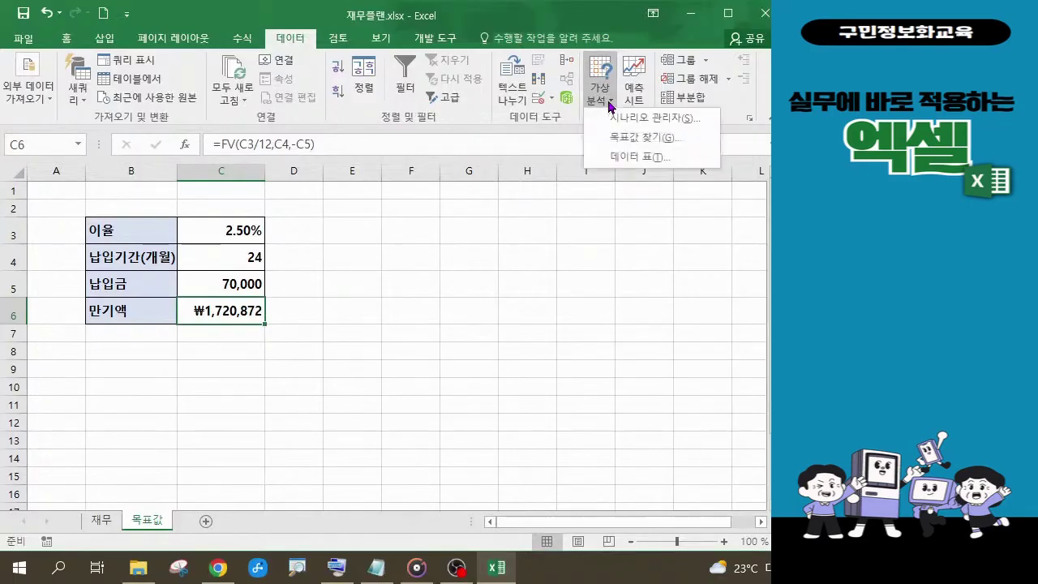
pyautogui.click(633, 139)
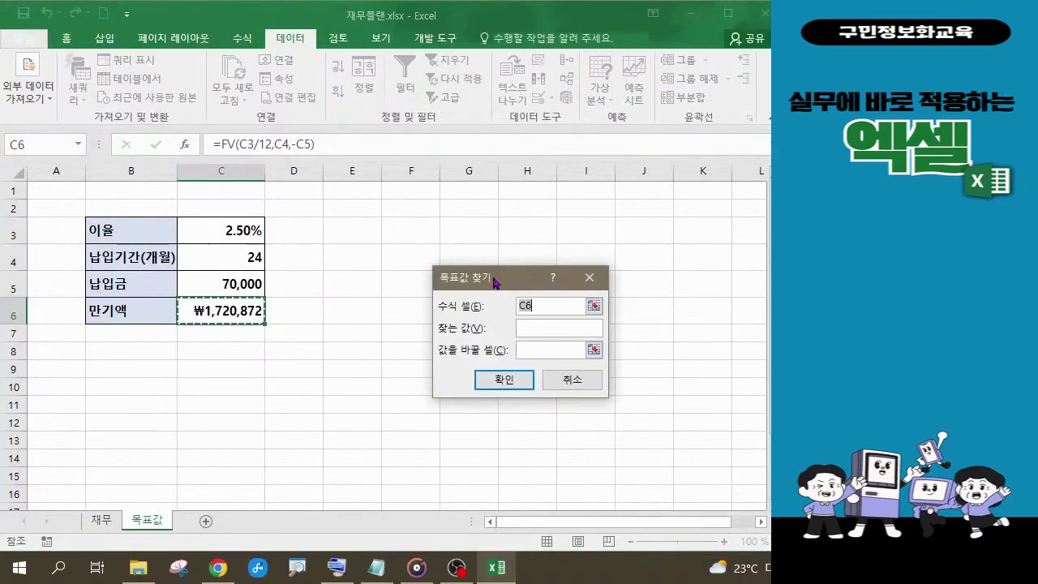
pyautogui.moveTo(495, 282); pyautogui.dragTo(428, 225)
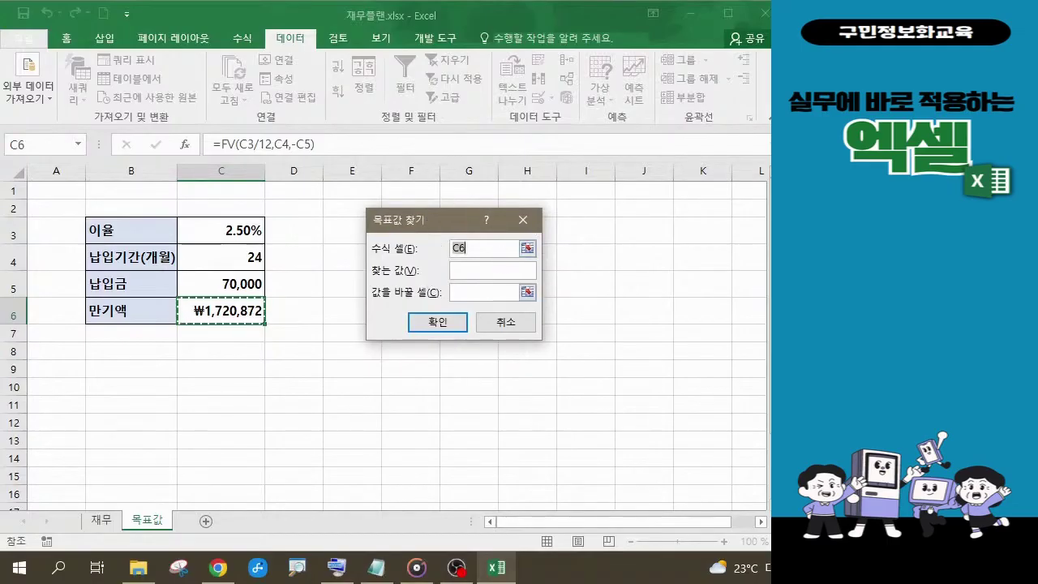
pyautogui.hotkey('alt', 'Tab')
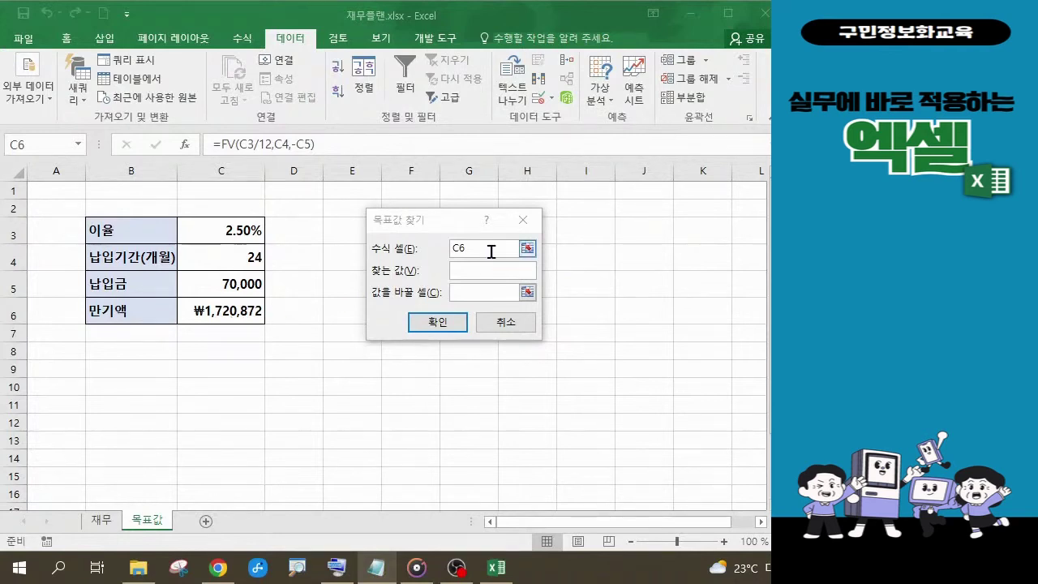
pyautogui.click(464, 269)
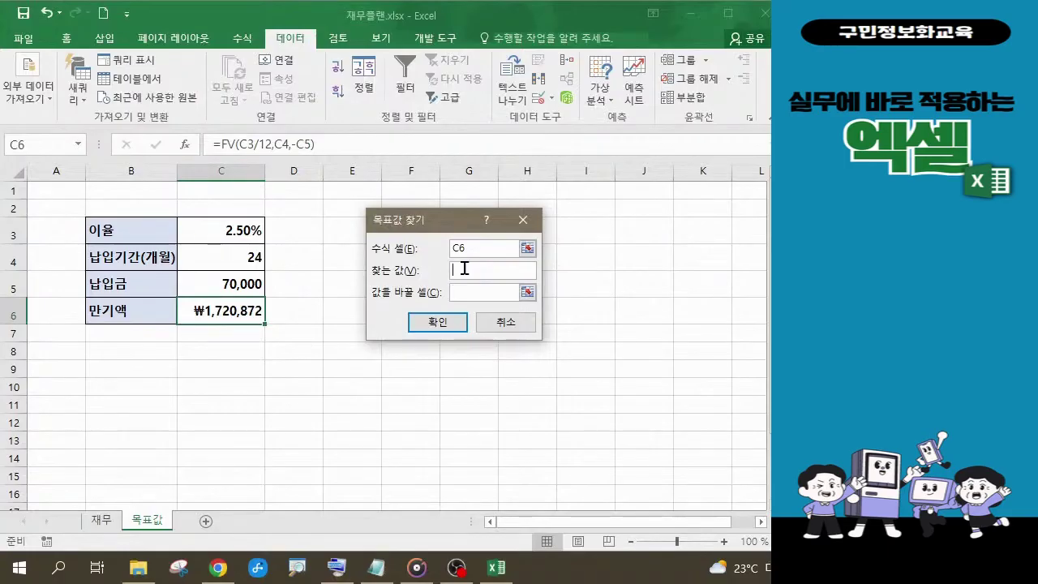
pyautogui.write('2000000')
pyautogui.click(468, 297)
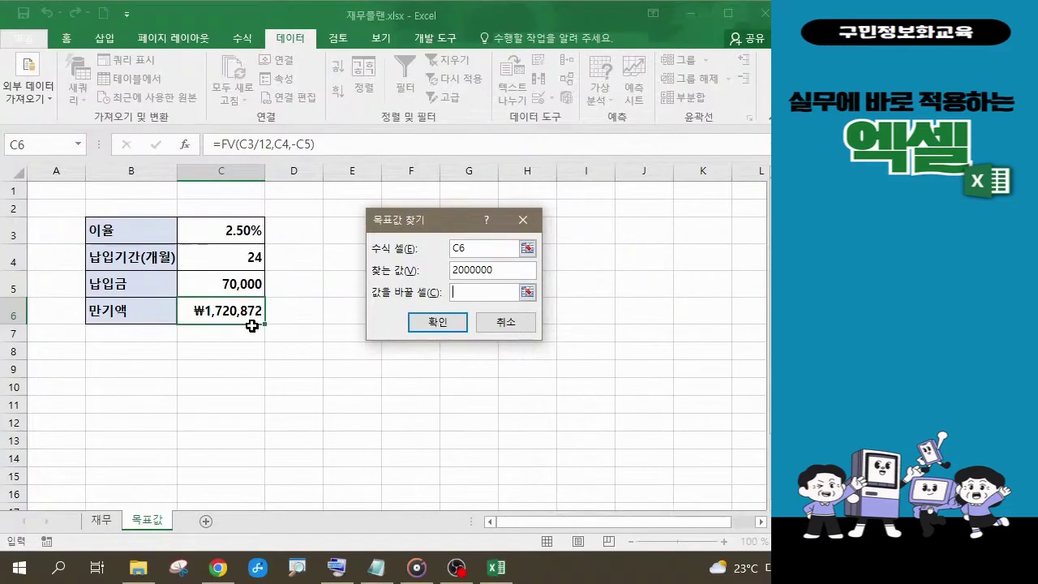
pyautogui.click(242, 285)
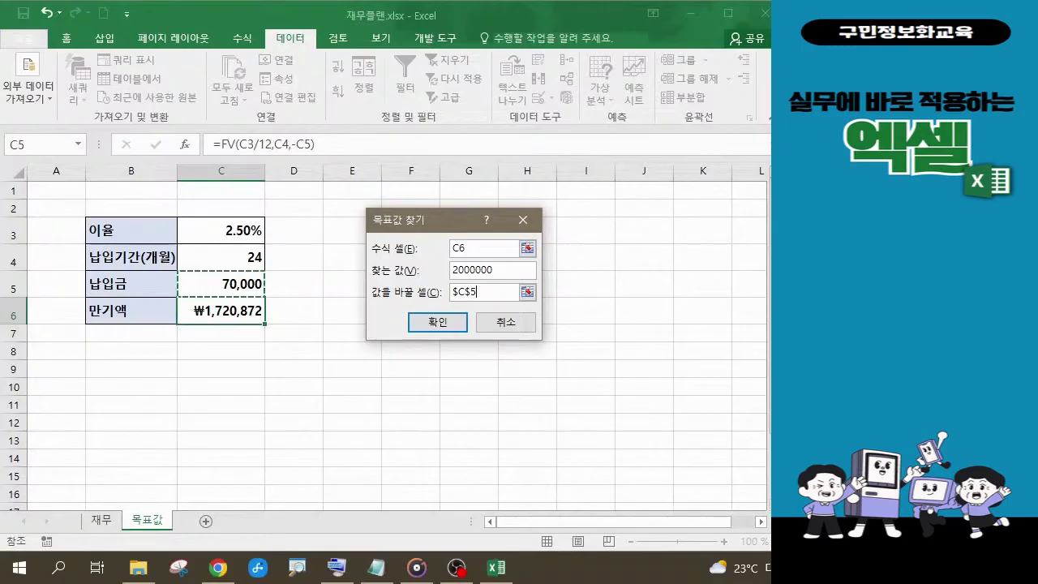
pyautogui.press('Return')
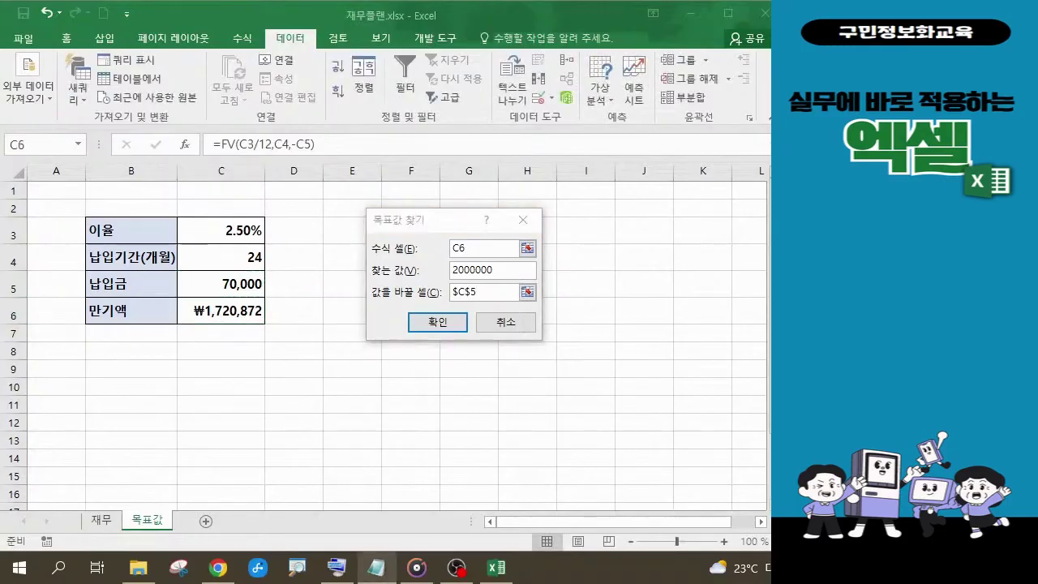
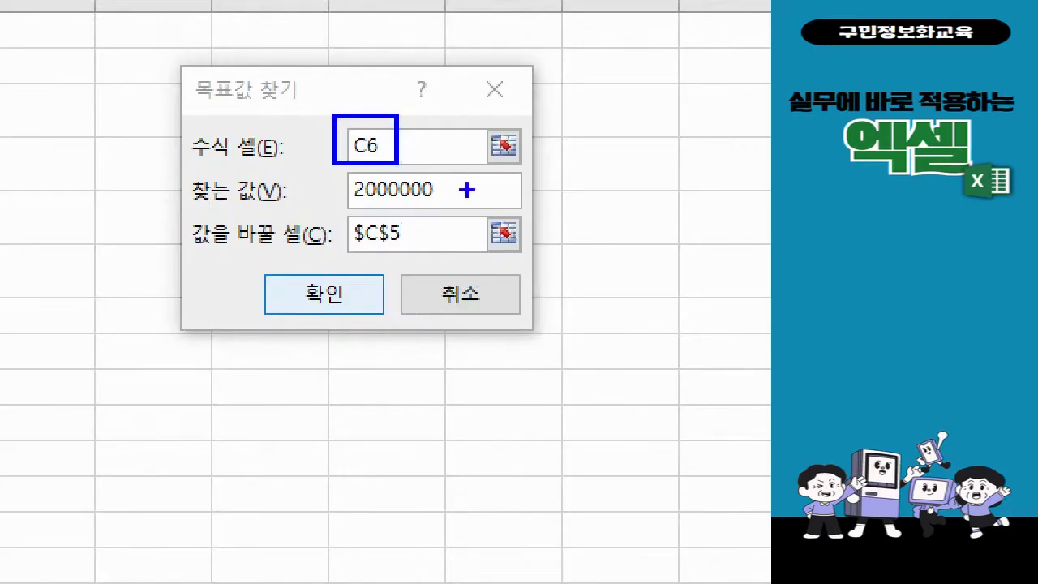
pyautogui.moveTo(477, 192); pyautogui.dragTo(549, 145)
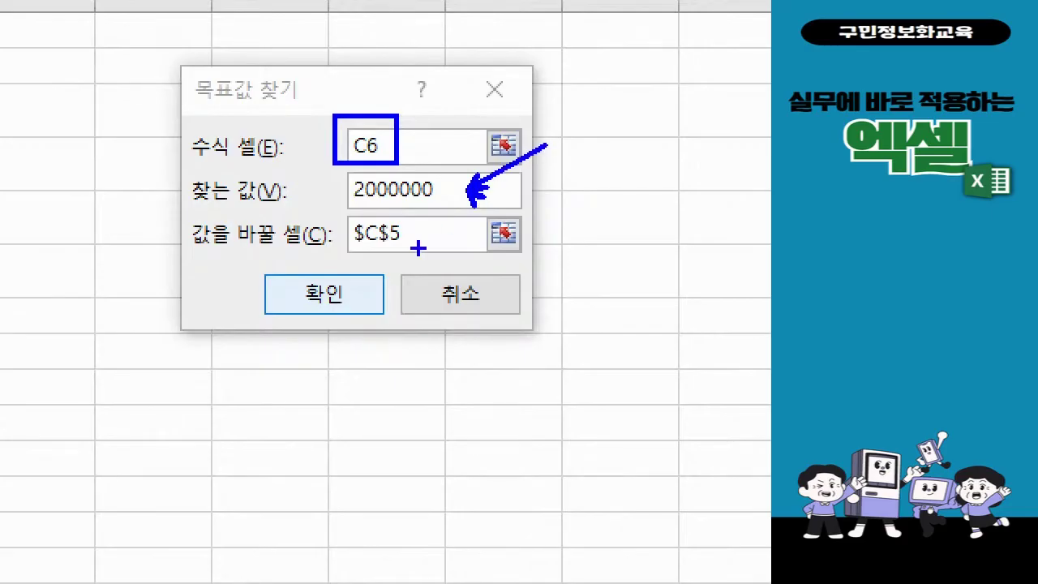
pyautogui.moveTo(419, 248)
pyautogui.mouseDown()
pyautogui.moveTo(353, 269)
pyautogui.moveTo(362, 207)
pyautogui.moveTo(425, 245)
pyautogui.moveTo(422, 253)
pyautogui.mouseUp()
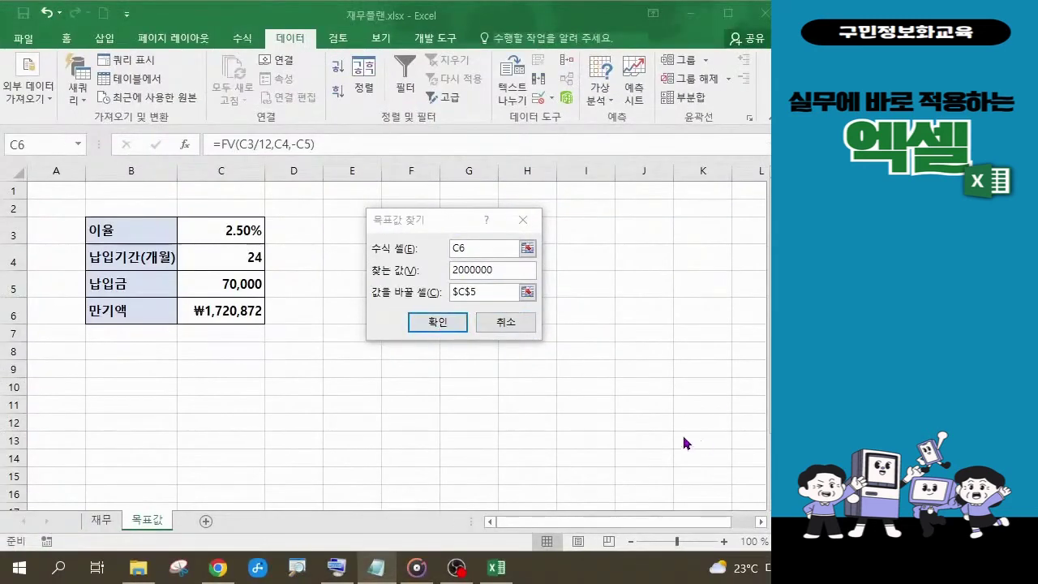
# - Run the 2000000 Goal Seek and keep the solution in the savings table
pyautogui.click(431, 322)
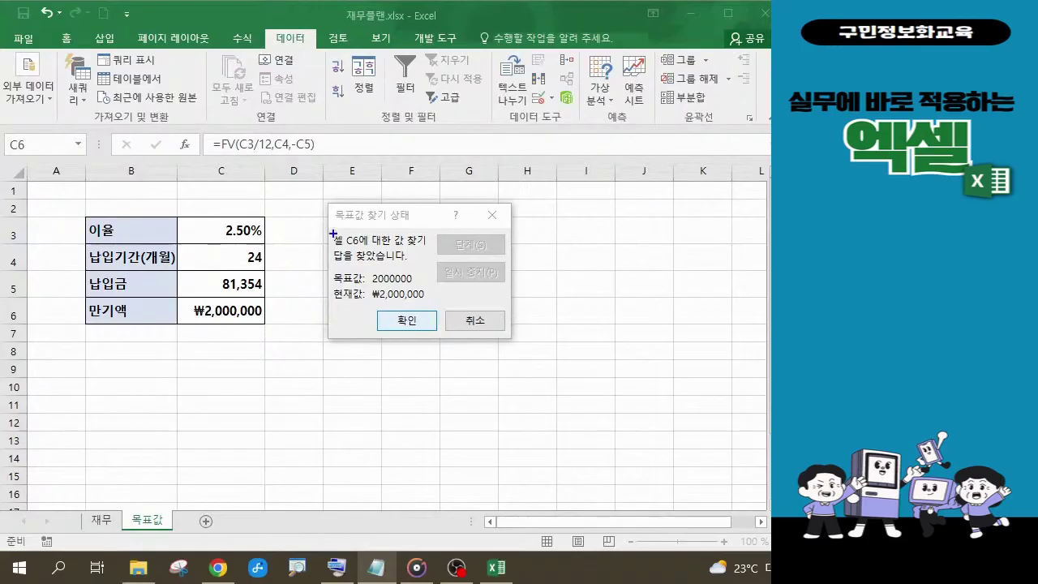
pyautogui.moveTo(296, 223)
pyautogui.mouseDown()
pyautogui.moveTo(350, 233)
pyautogui.moveTo(501, 317)
pyautogui.moveTo(541, 354)
pyautogui.mouseUp()
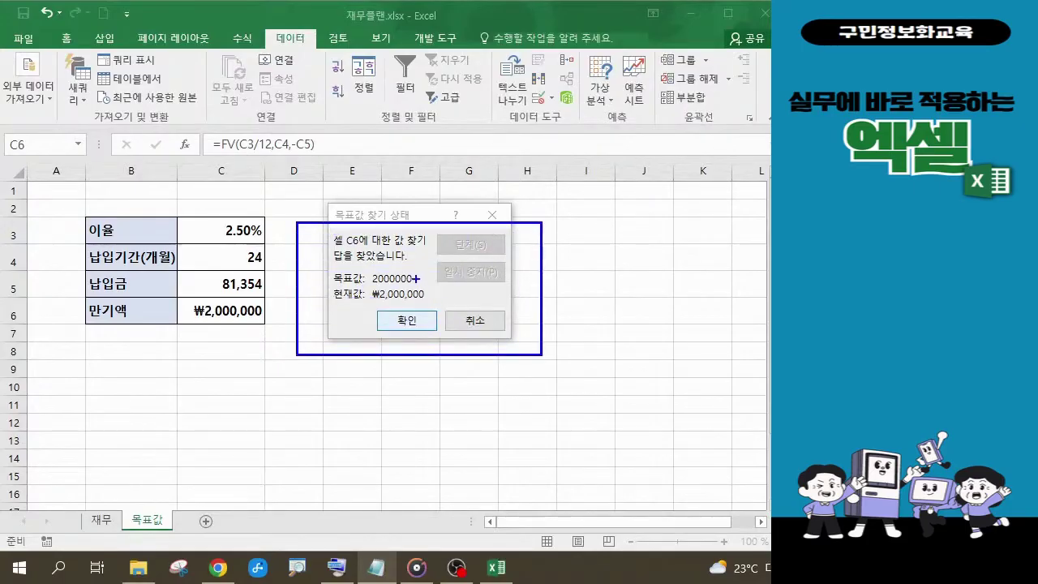
pyautogui.moveTo(415, 280); pyautogui.dragTo(430, 270)
pyautogui.moveTo(268, 291)
pyautogui.mouseDown()
pyautogui.moveTo(208, 298)
pyautogui.moveTo(242, 262)
pyautogui.moveTo(266, 291)
pyautogui.mouseUp()
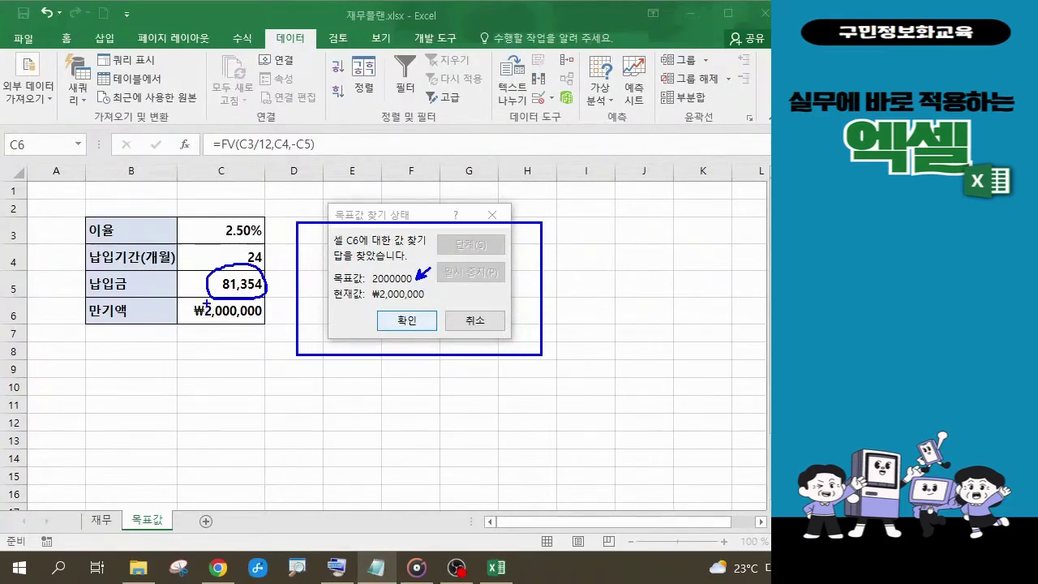
pyautogui.press('Escape')
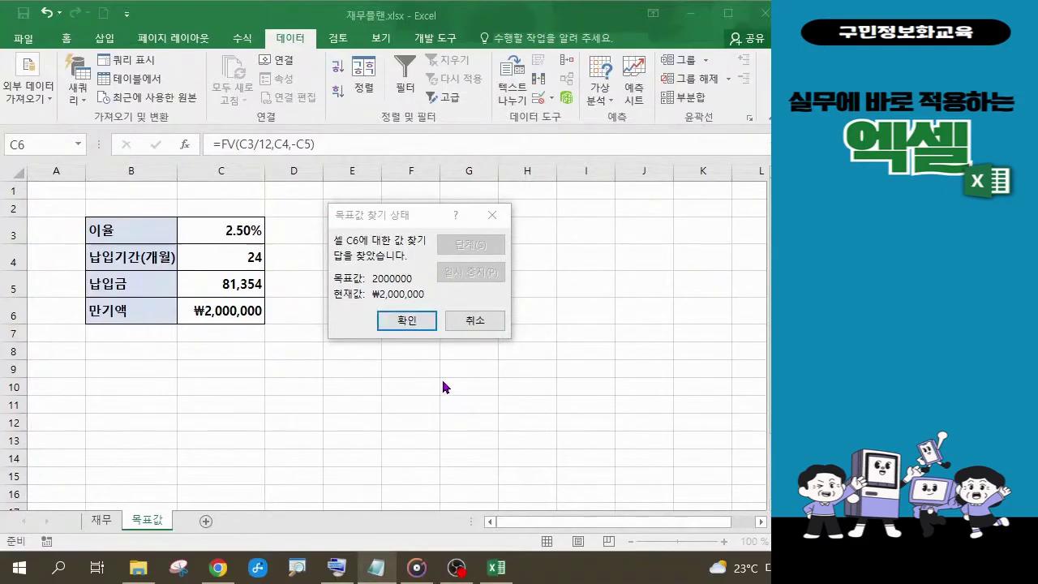
pyautogui.click(407, 322)
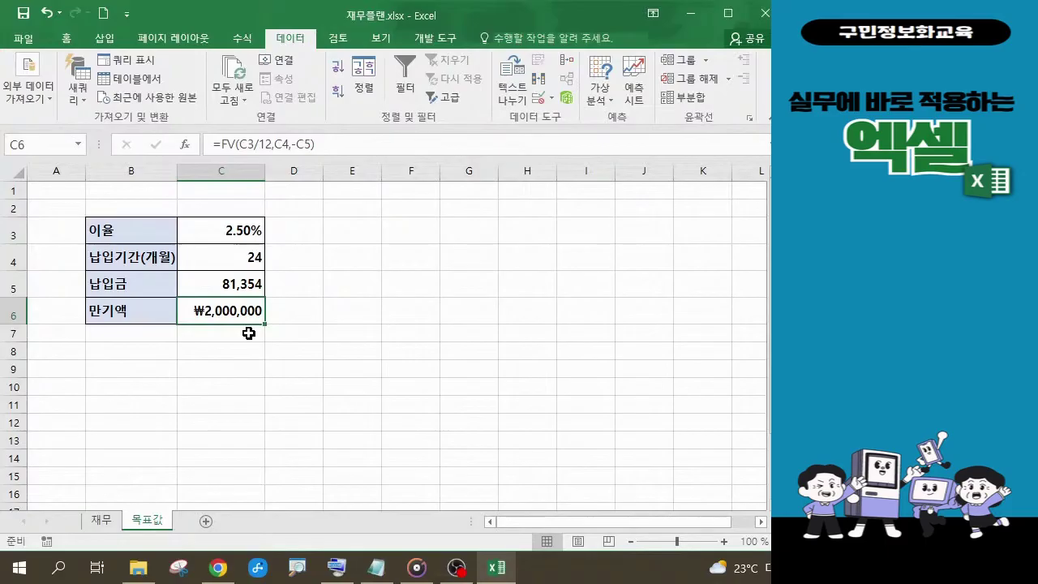
# - Goal-seek the 만기액 in C6 to 5000000 by changing the 납입금 in C5, and keep the solution
pyautogui.click(819, 264)
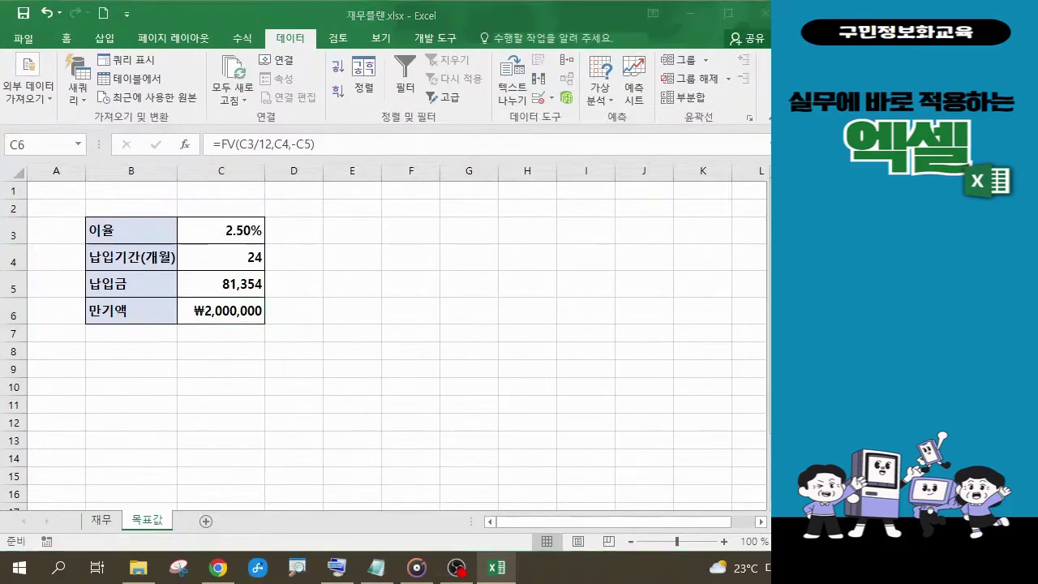
pyautogui.click(219, 313)
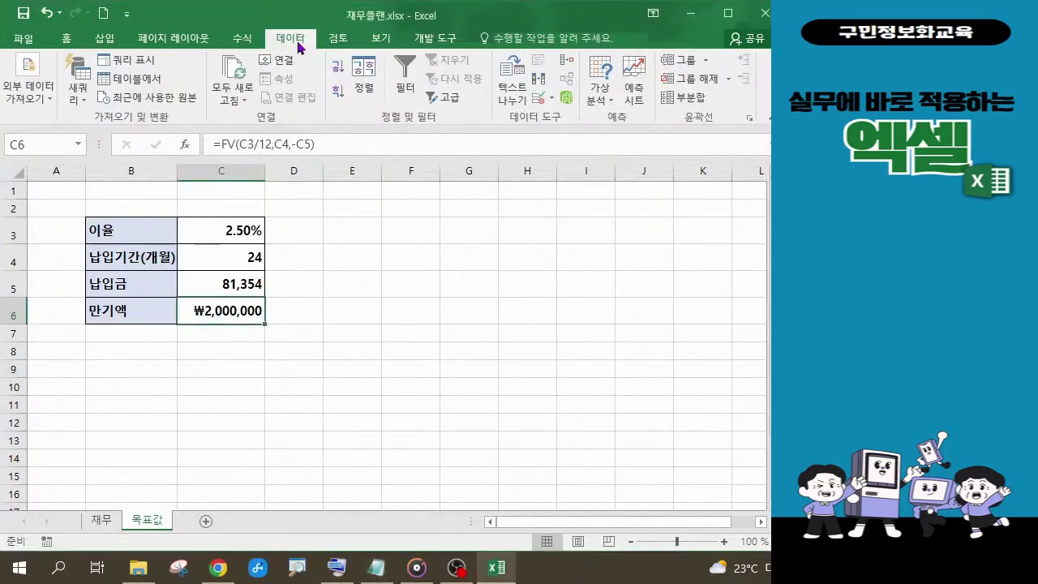
pyautogui.click(612, 105)
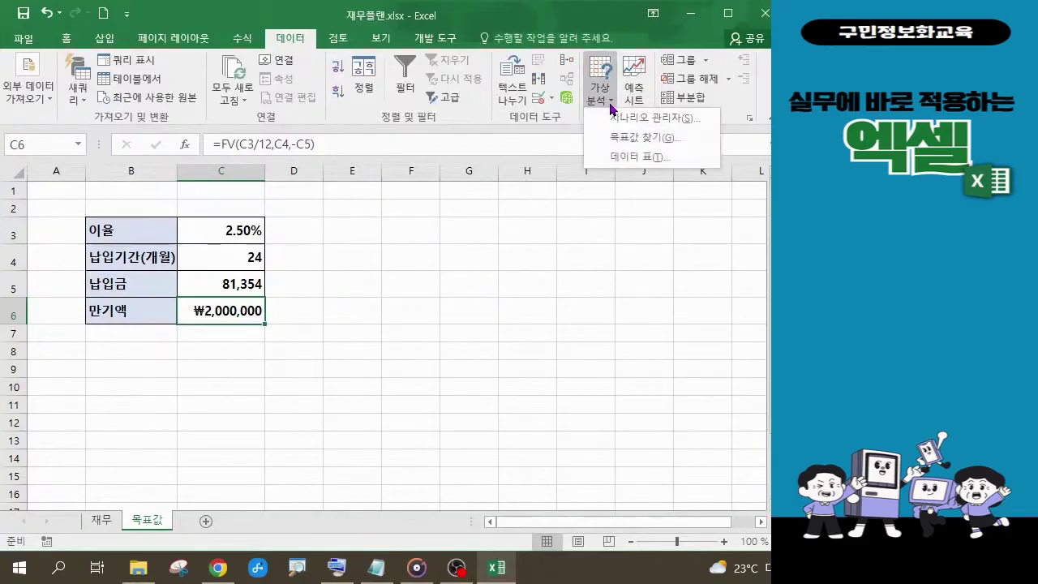
pyautogui.click(640, 140)
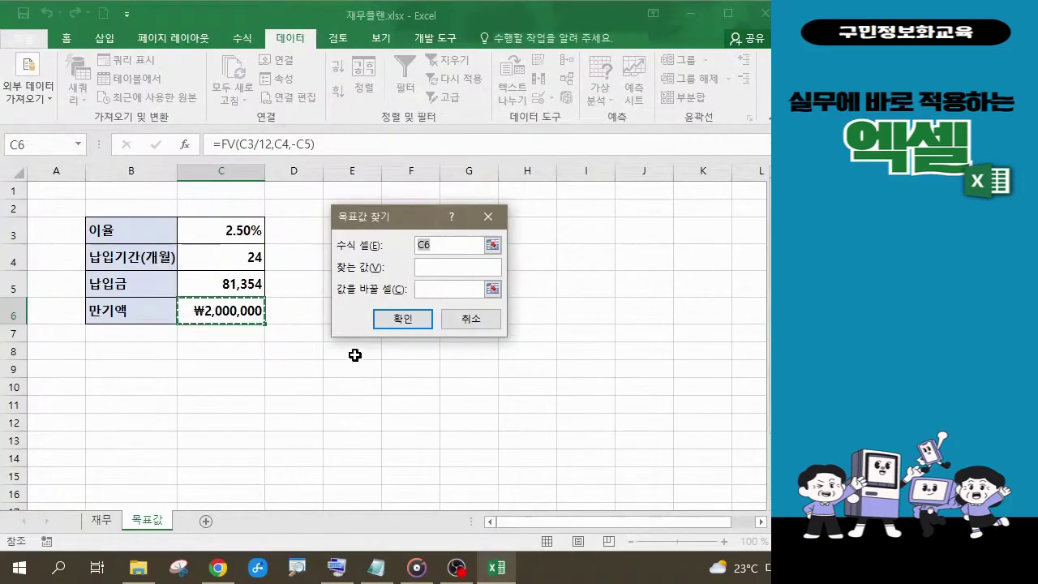
pyautogui.click(442, 269)
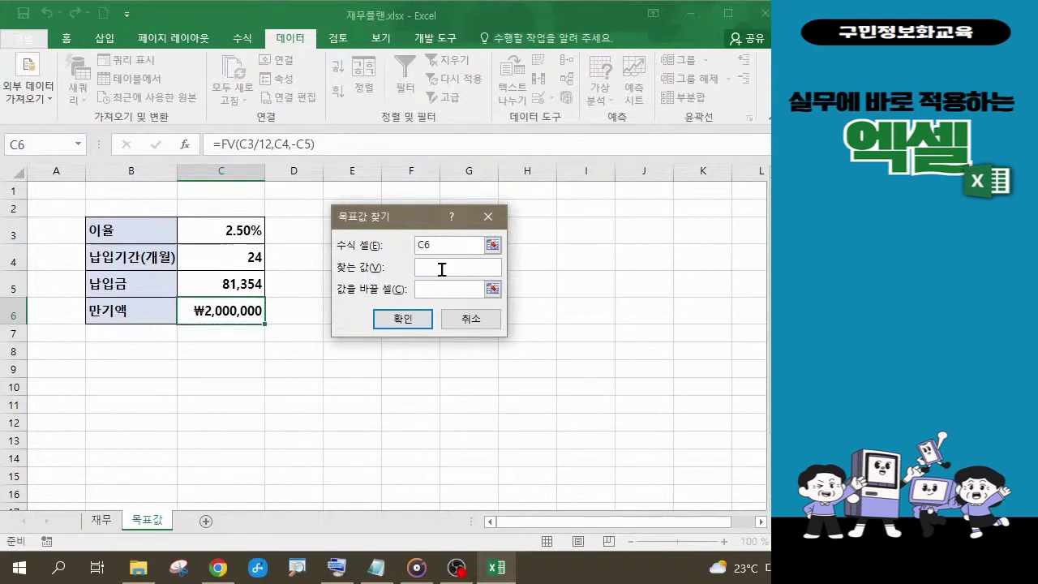
pyautogui.write('5000000')
pyautogui.click(450, 292)
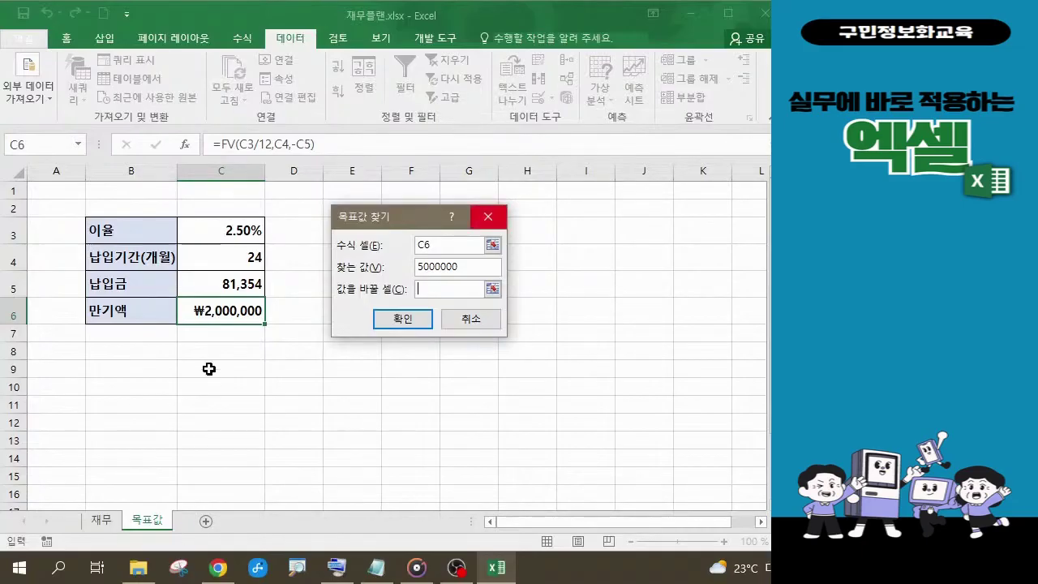
pyautogui.click(230, 286)
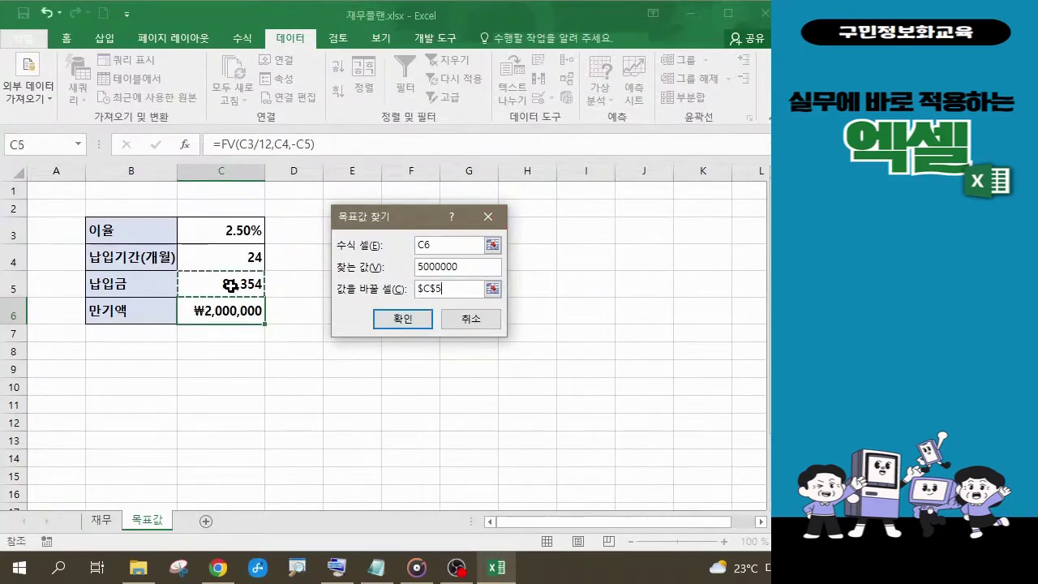
pyautogui.click(399, 324)
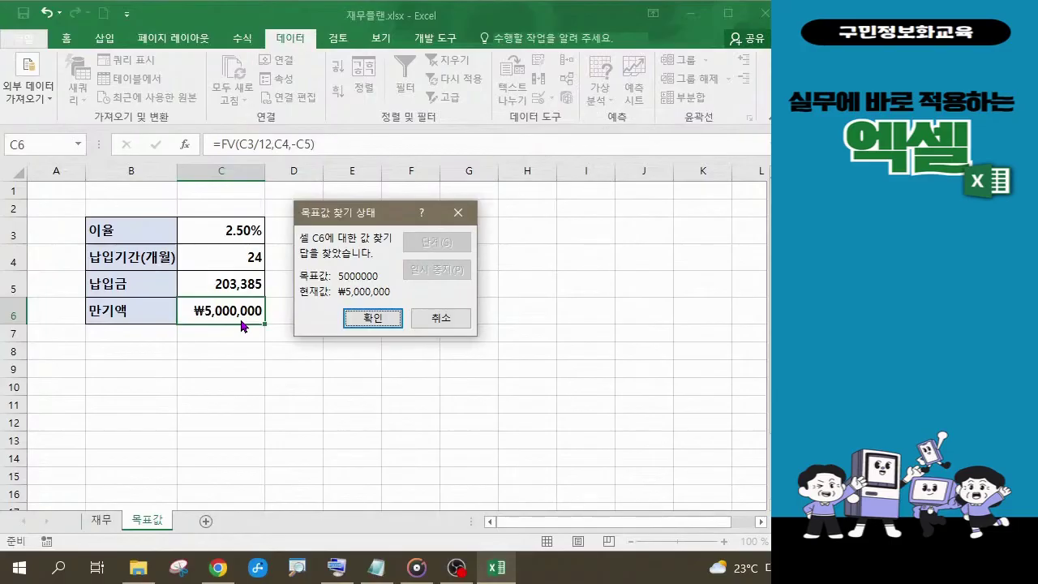
pyautogui.click(356, 322)
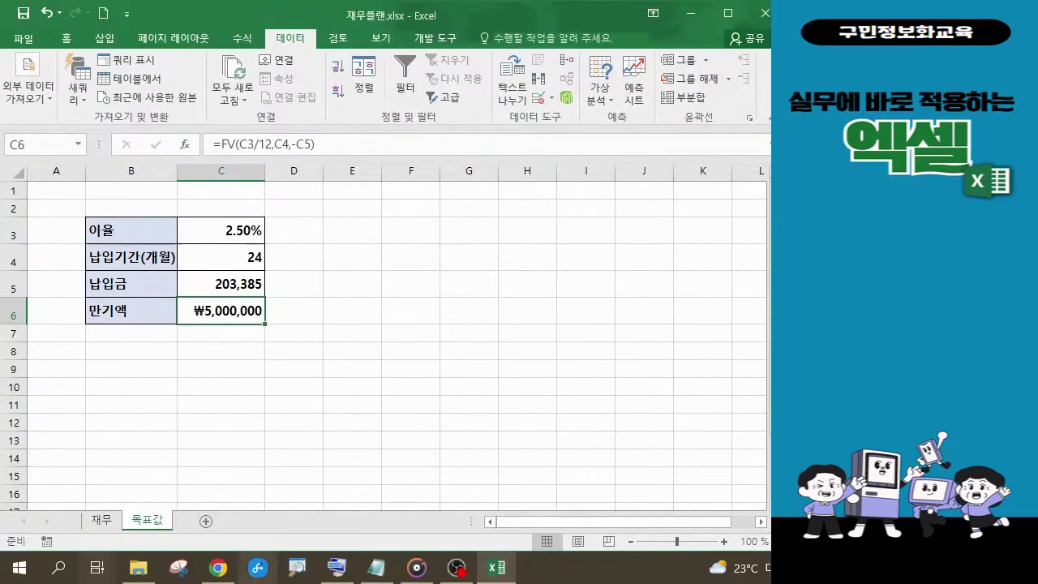
# - Copy the loan repayment table B10:C13 from the 재무 sheet to B10 on the 목표값 sheet
pyautogui.click(101, 520)
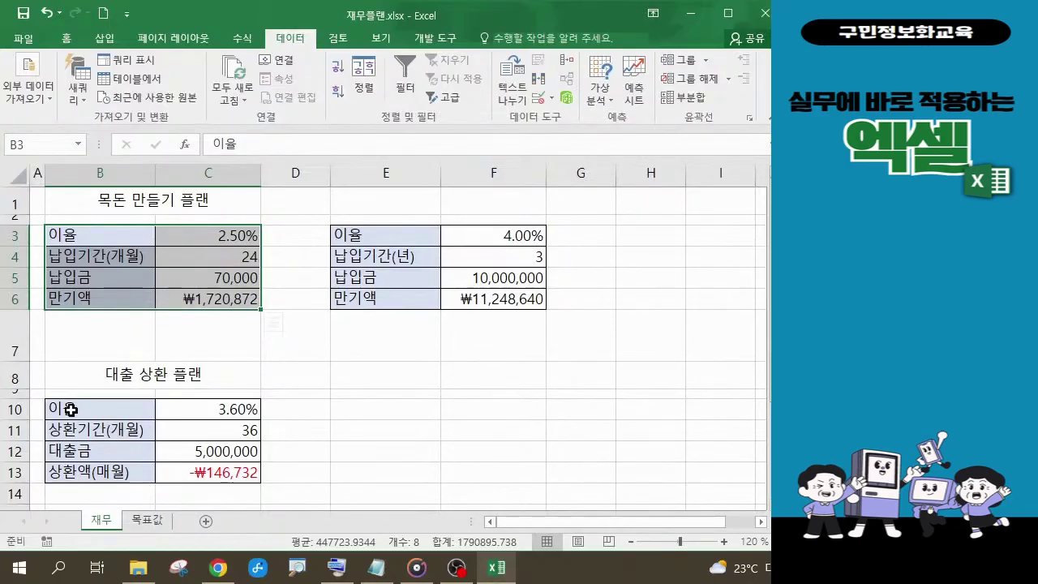
pyautogui.moveTo(70, 410); pyautogui.dragTo(208, 469)
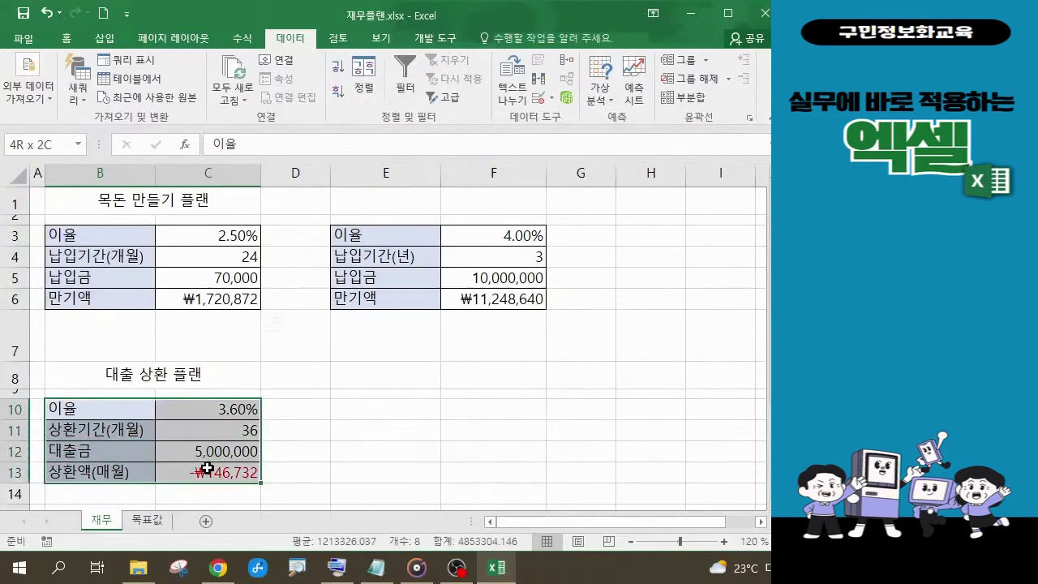
pyautogui.moveTo(207, 469); pyautogui.dragTo(208, 469)
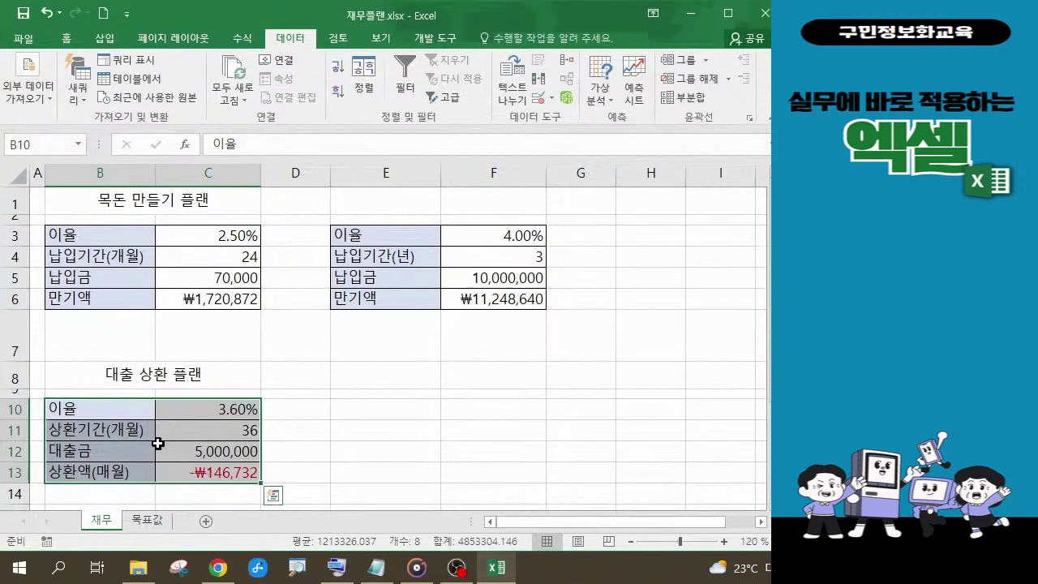
pyautogui.click(66, 41)
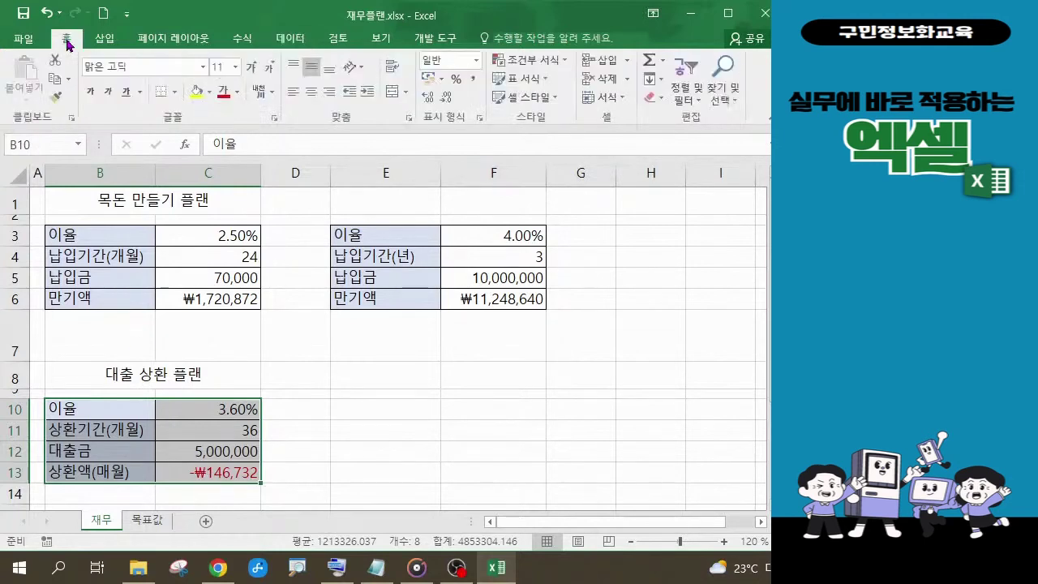
pyautogui.click(55, 80)
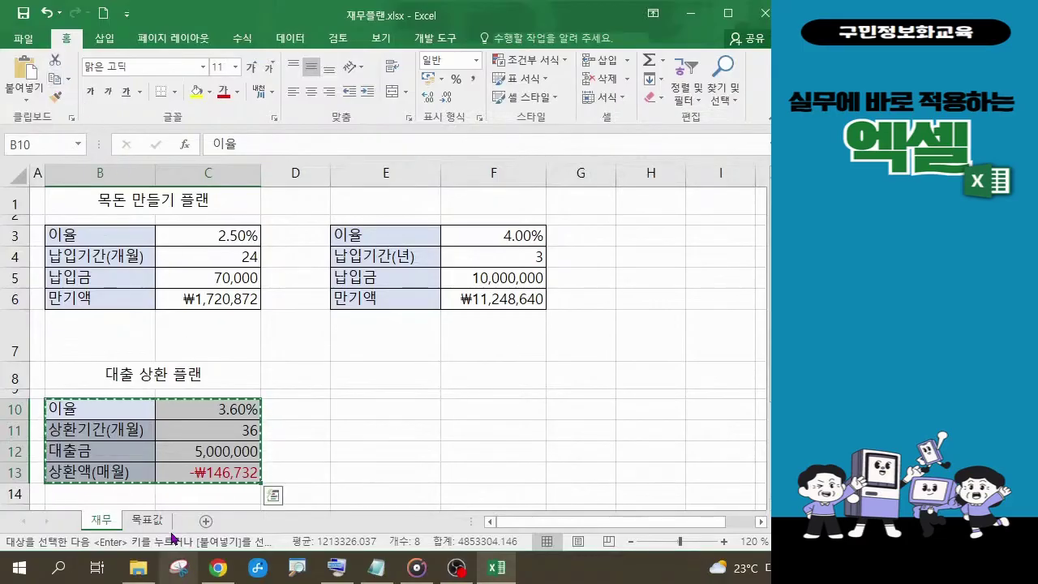
pyautogui.click(163, 525)
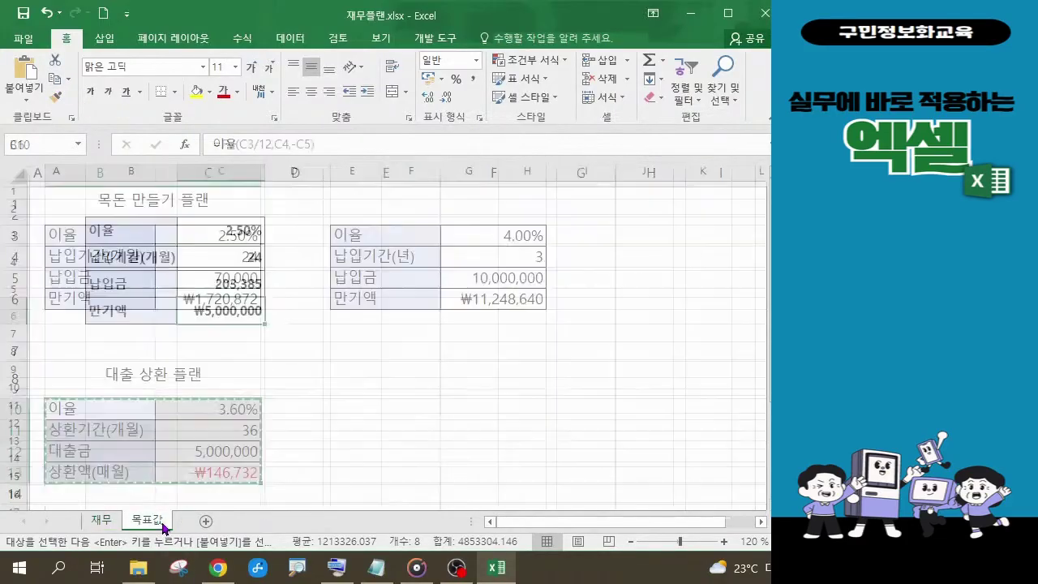
pyautogui.click(121, 386)
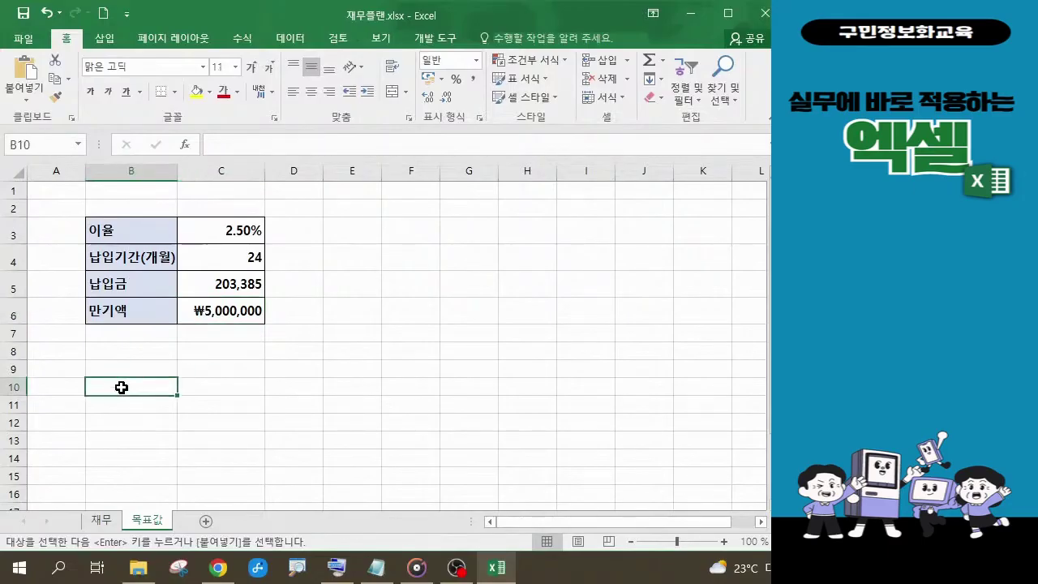
pyautogui.click(27, 73)
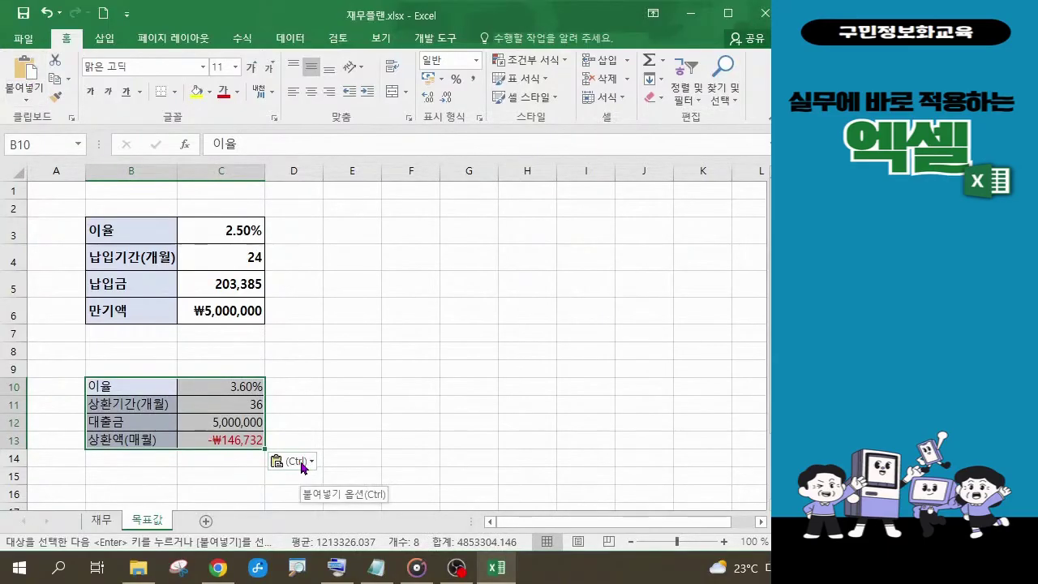
# - Set the height of rows 10 to 13 on the 목표값 sheet to 25
pyautogui.click(14, 384)
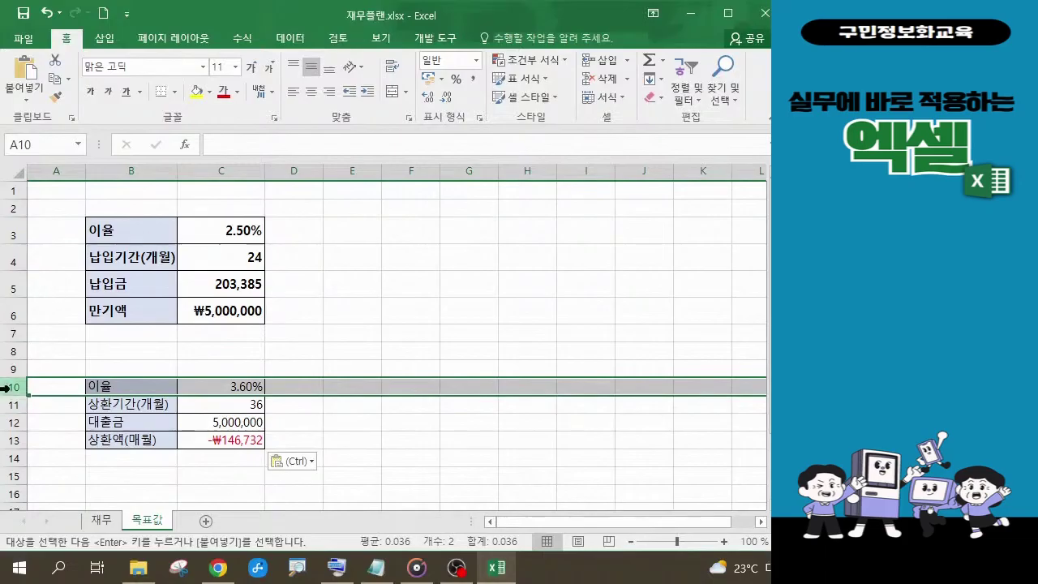
pyautogui.moveTo(14, 386); pyautogui.dragTo(16, 447)
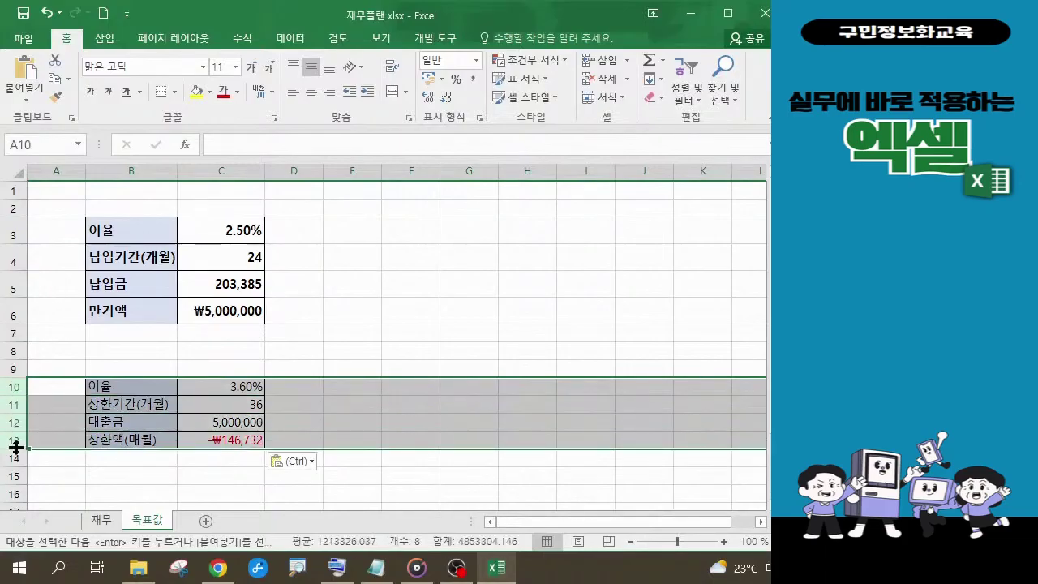
pyautogui.rightClick(17, 446)
pyautogui.click(55, 403)
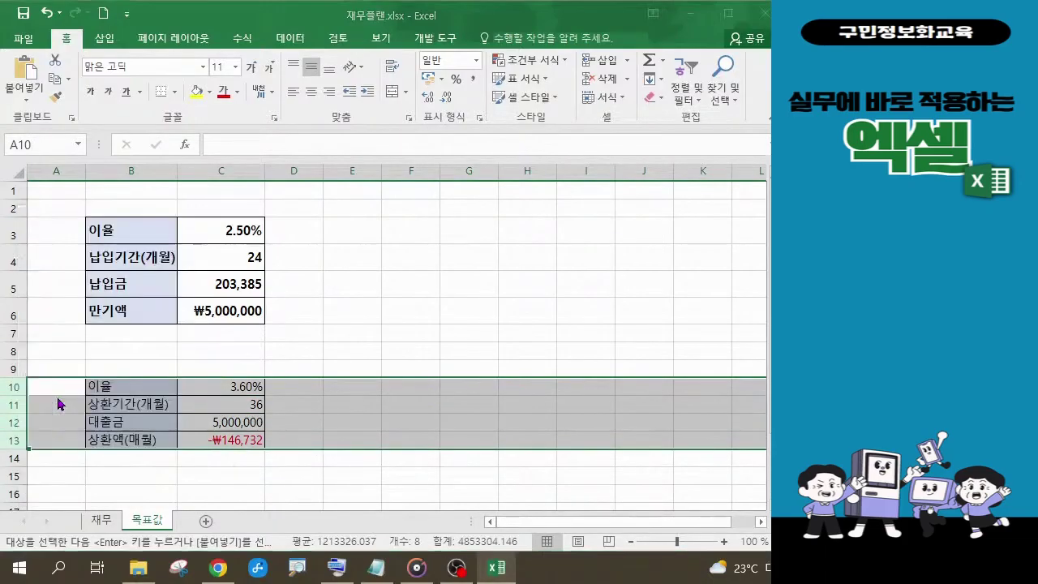
pyautogui.write('25')
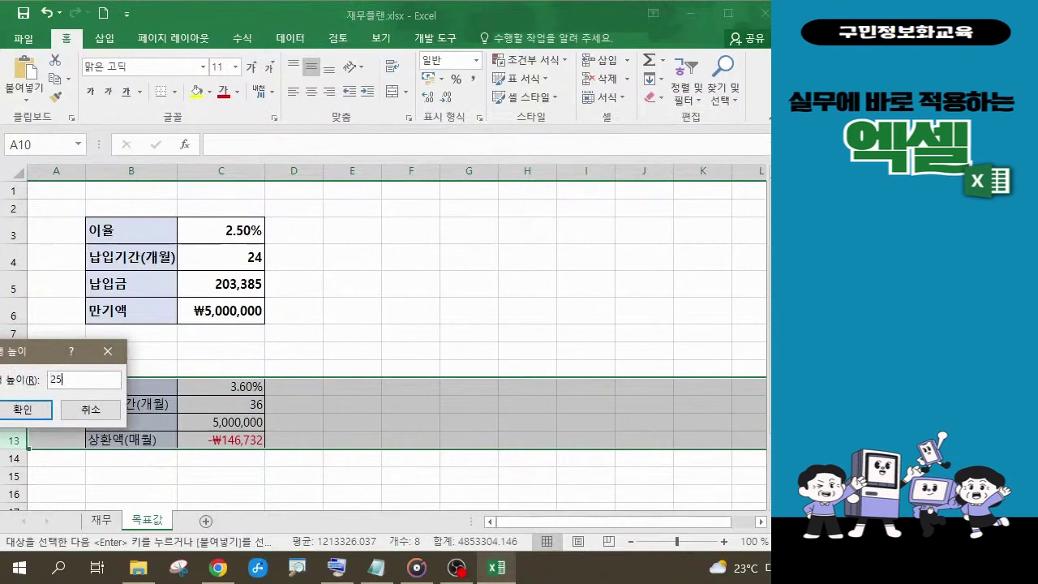
pyautogui.press('Return')
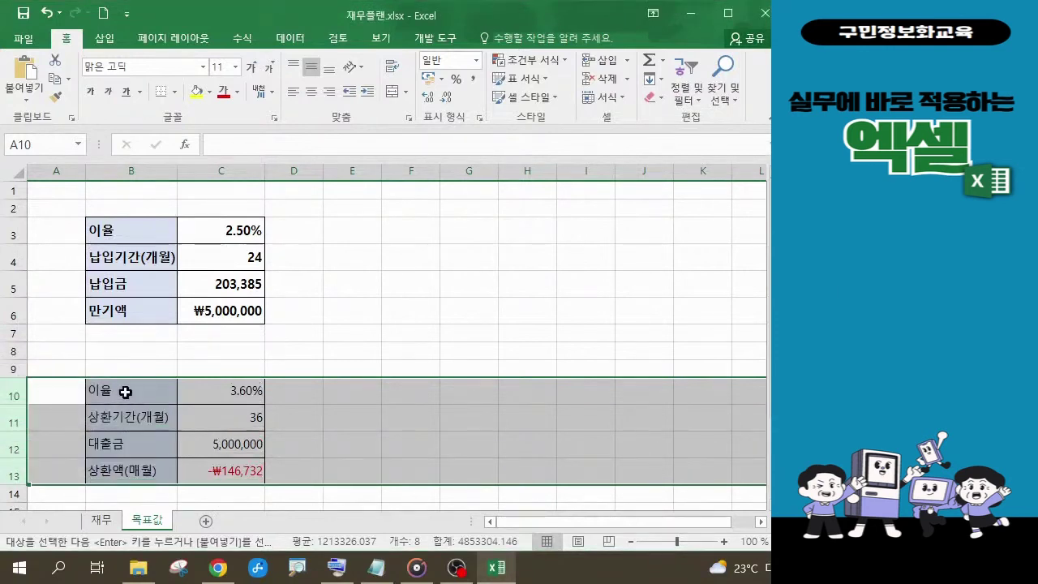
# - Make the loan table B10:C13 bold
pyautogui.moveTo(130, 390); pyautogui.dragTo(194, 463)
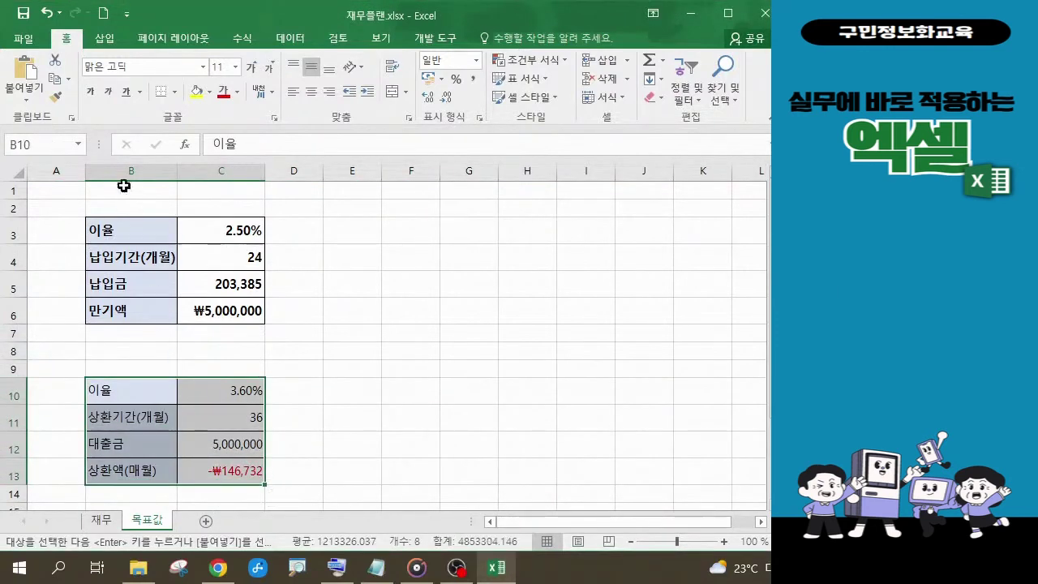
pyautogui.click(91, 95)
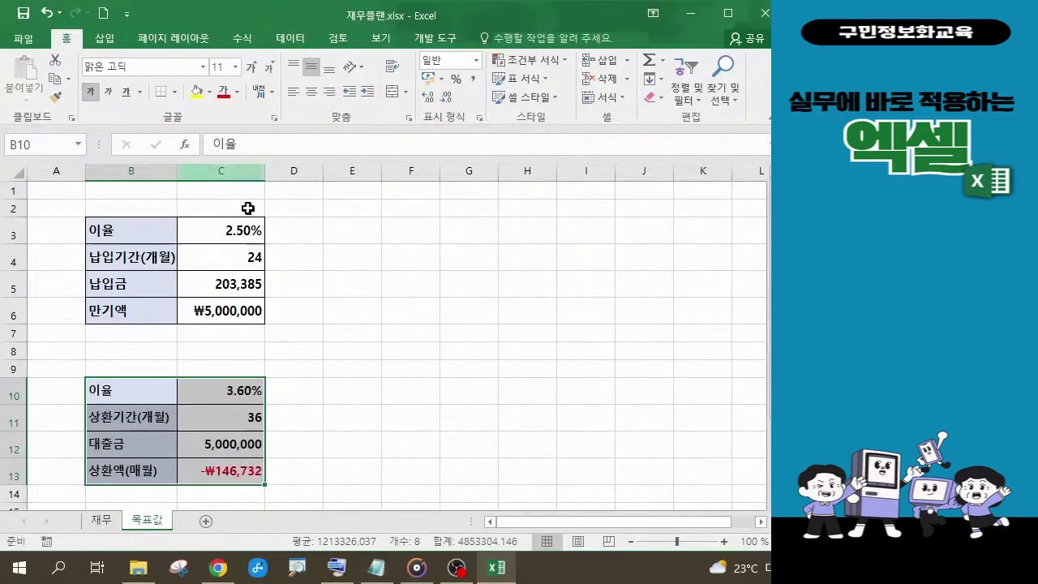
pyautogui.click(383, 397)
# - Goal-seek the 상환액(매월) in C13 to -300000 by changing the 상환기간(개월) in C11, and keep the solution
pyautogui.scroll(-1, 496, 444)
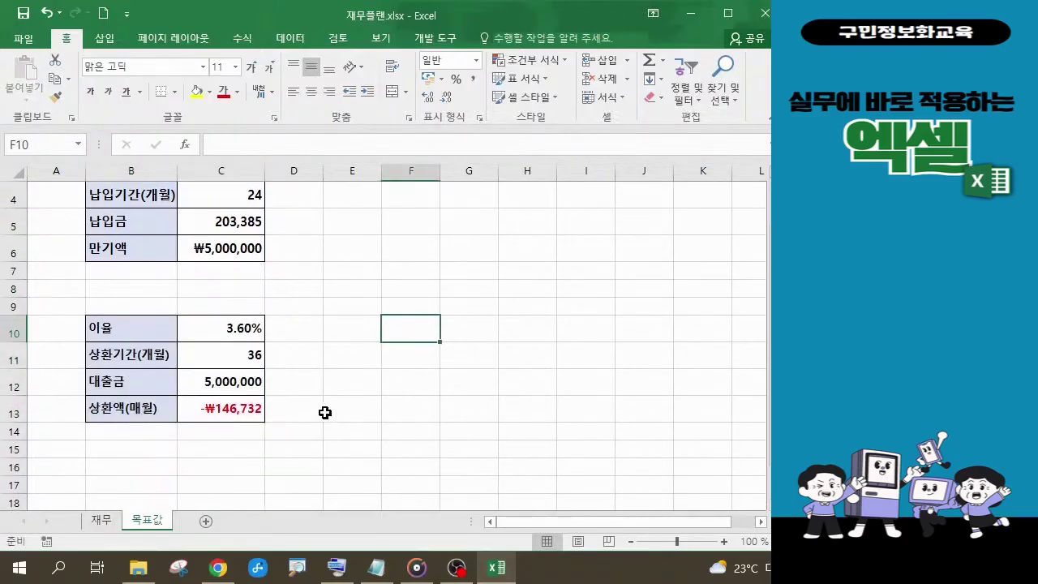
pyautogui.click(215, 409)
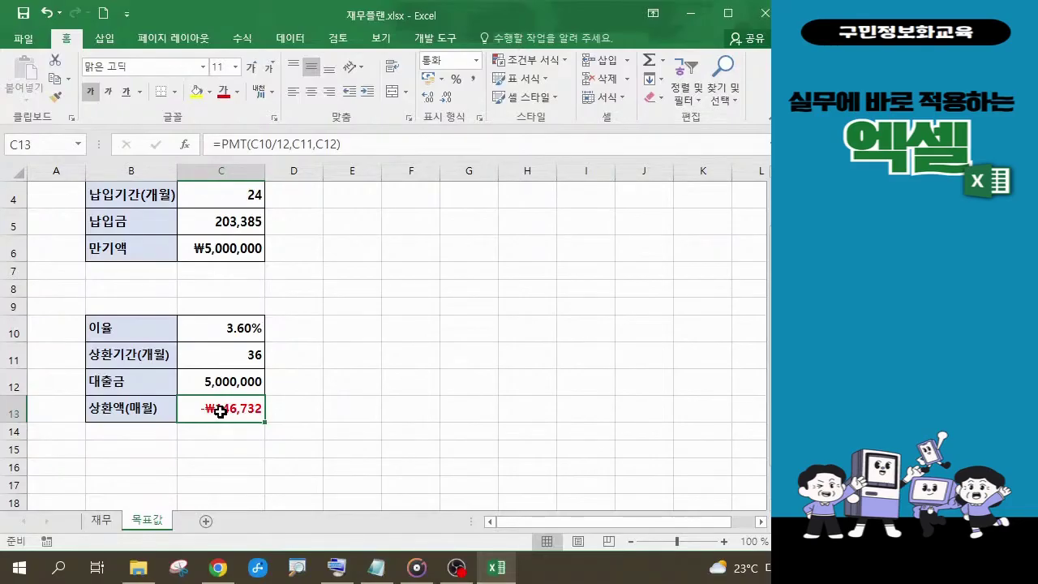
pyautogui.click(292, 41)
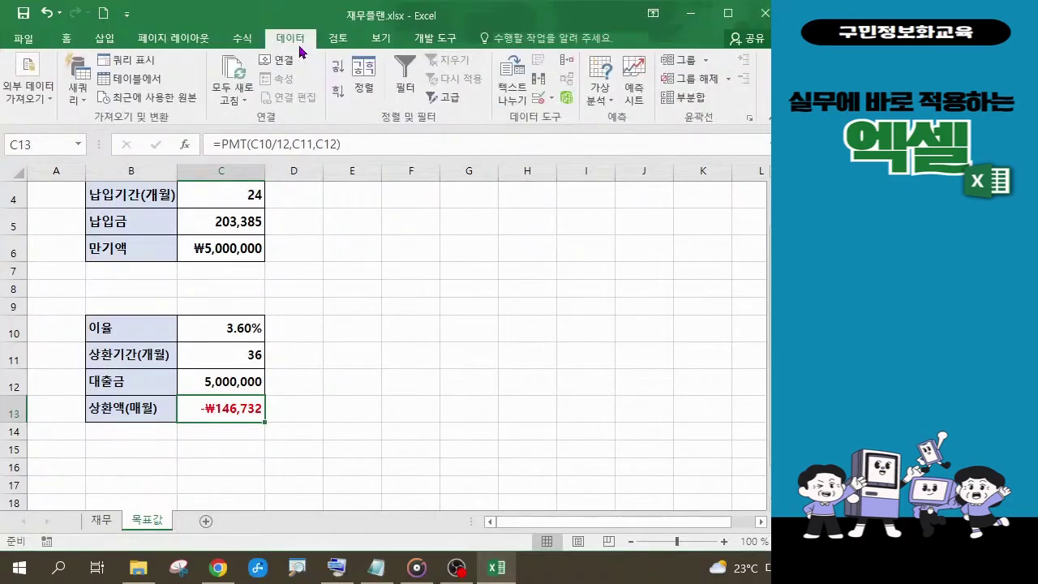
pyautogui.click(610, 110)
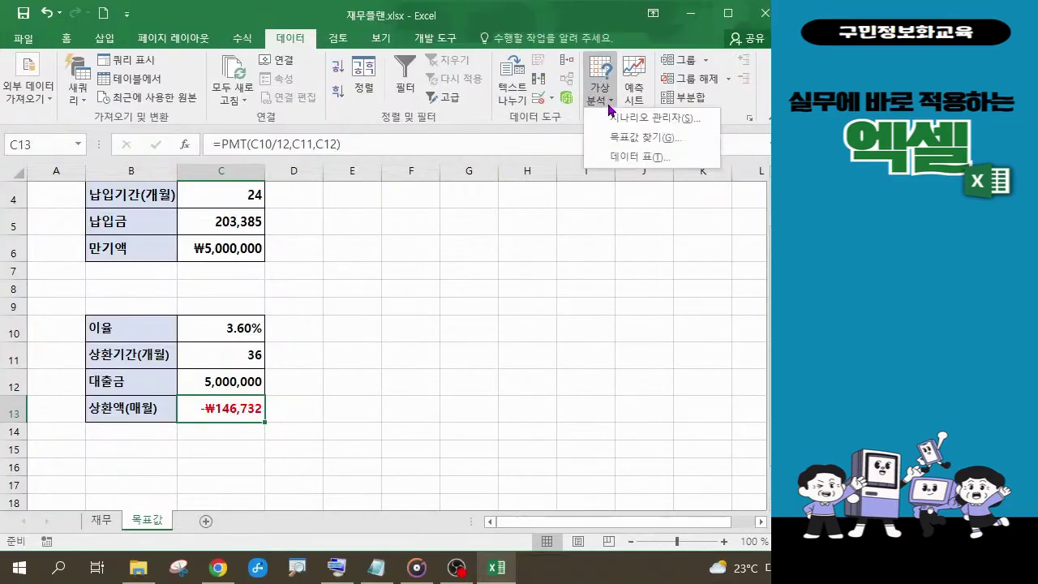
pyautogui.click(646, 140)
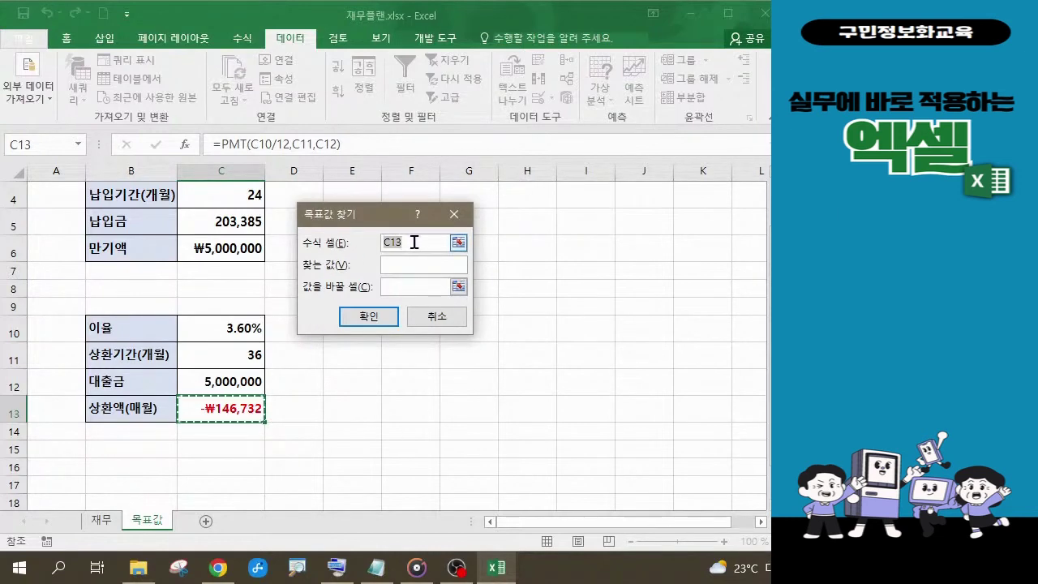
pyautogui.click(406, 264)
pyautogui.click(420, 262)
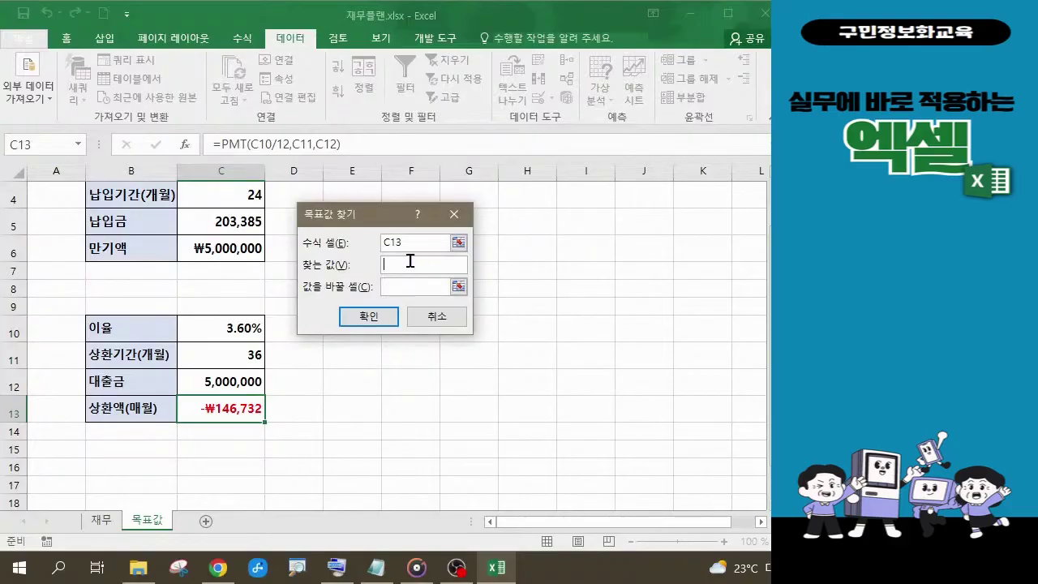
pyautogui.write('-300000')
pyautogui.click(404, 284)
pyautogui.click(240, 360)
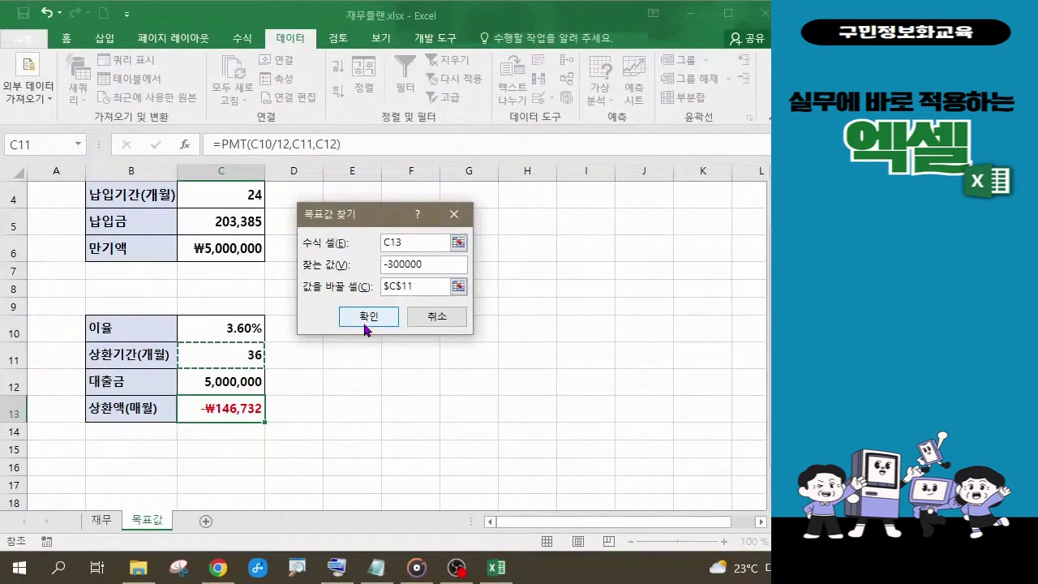
pyautogui.click(523, 301)
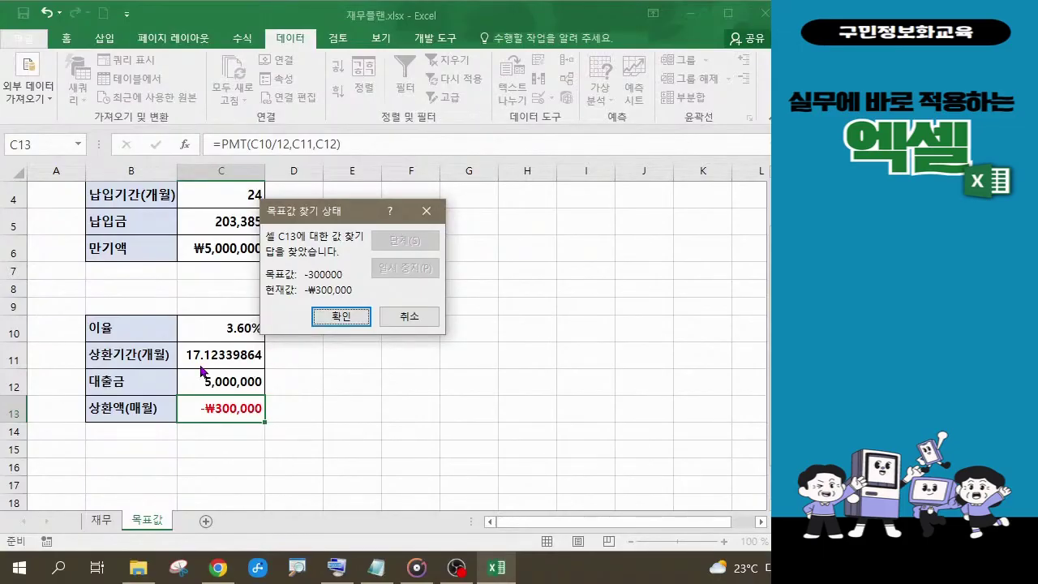
pyautogui.click(332, 318)
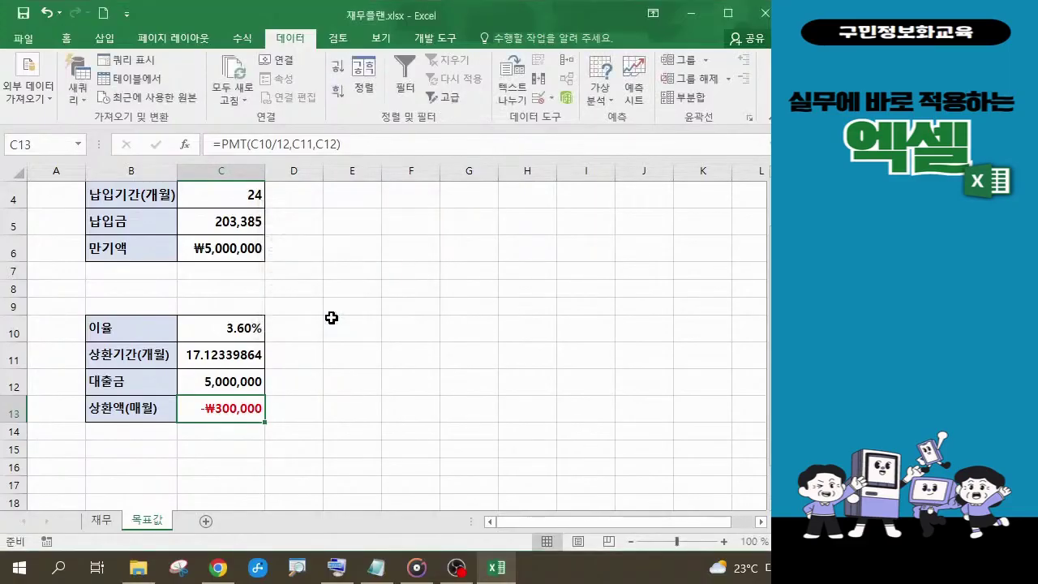
# - Reduce the decimal places of the 상환기간(개월) in C11 until it displays as a whole number
pyautogui.click(240, 358)
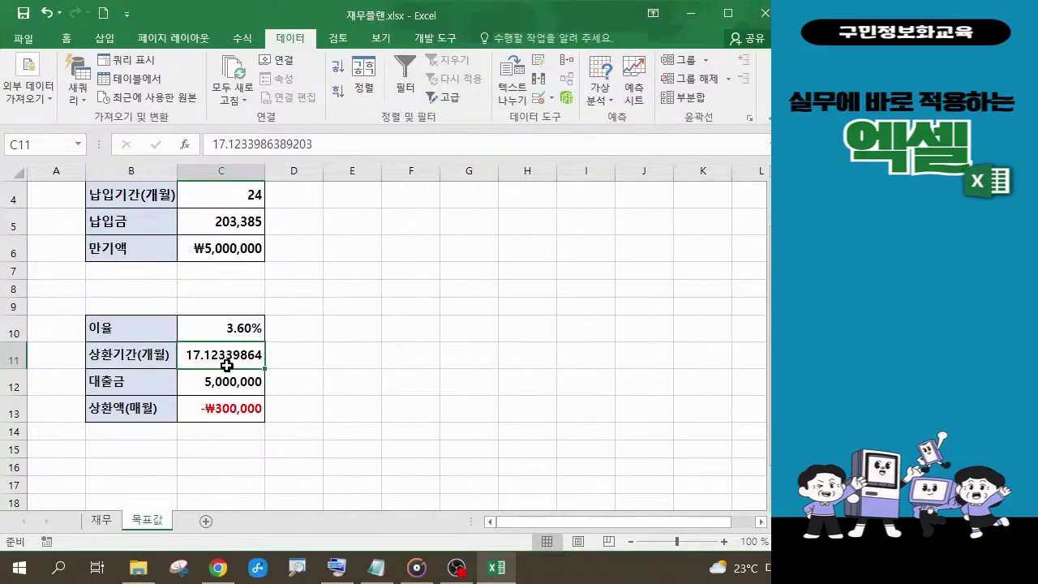
pyautogui.click(68, 40)
pyautogui.click(449, 102)
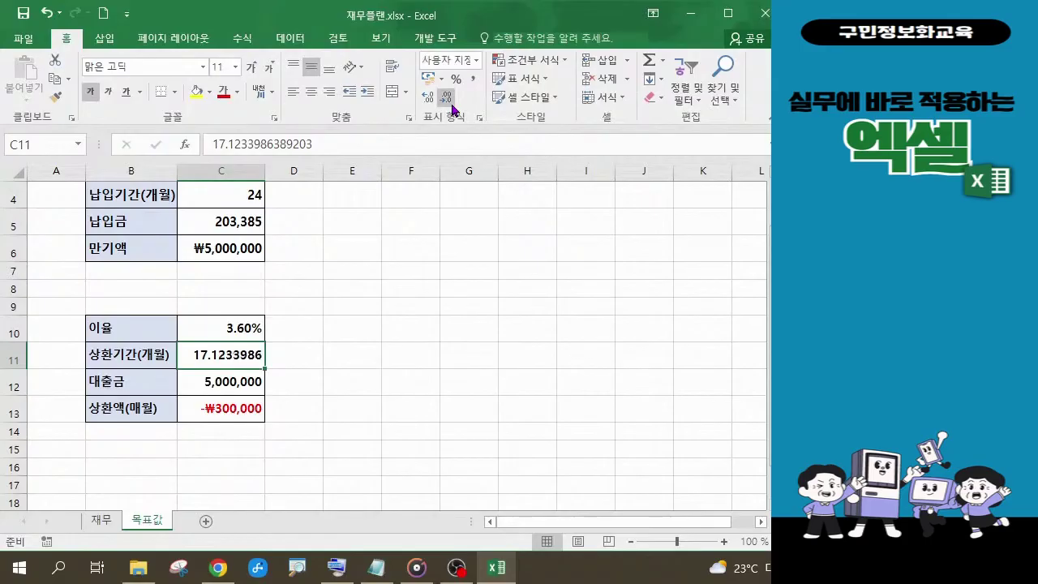
pyautogui.click(451, 104)
pyautogui.click(451, 104)
pyautogui.click(451, 104)
pyautogui.click(451, 104)
pyautogui.click(446, 97)
pyautogui.click(446, 97)
pyautogui.click(446, 98)
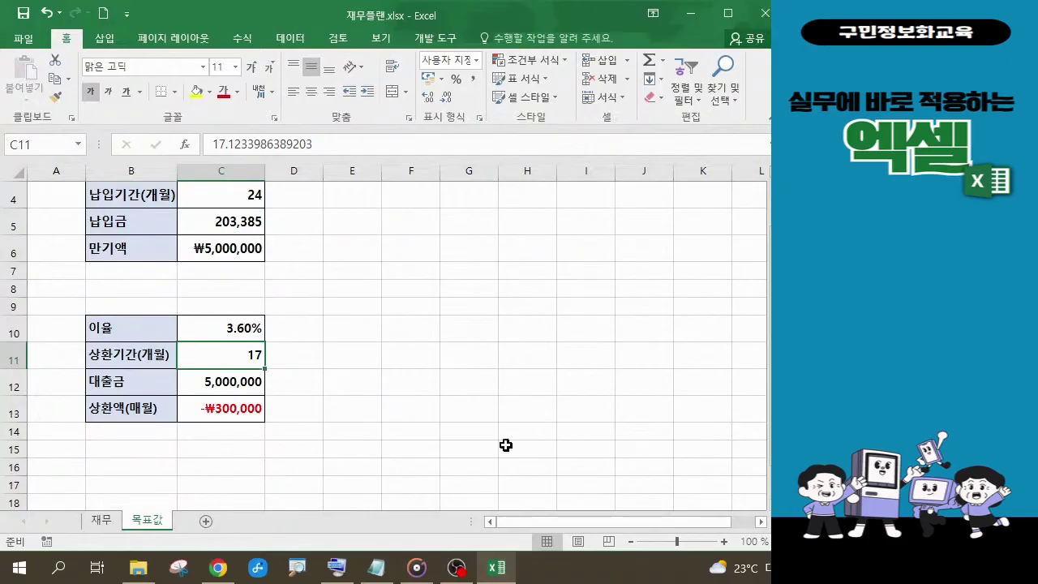
pyautogui.hotkey('alt', 'Tab')
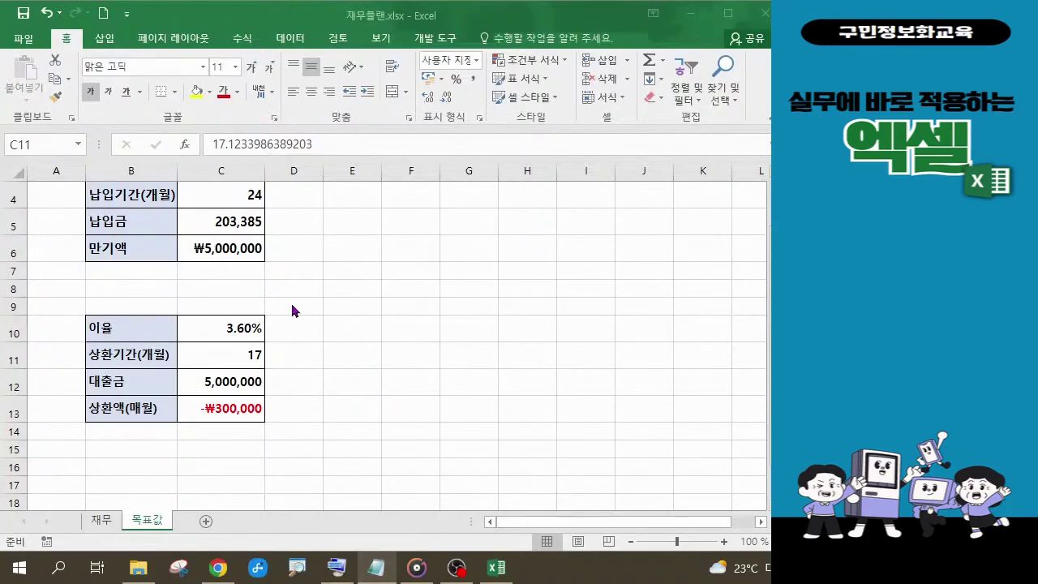
pyautogui.click(235, 327)
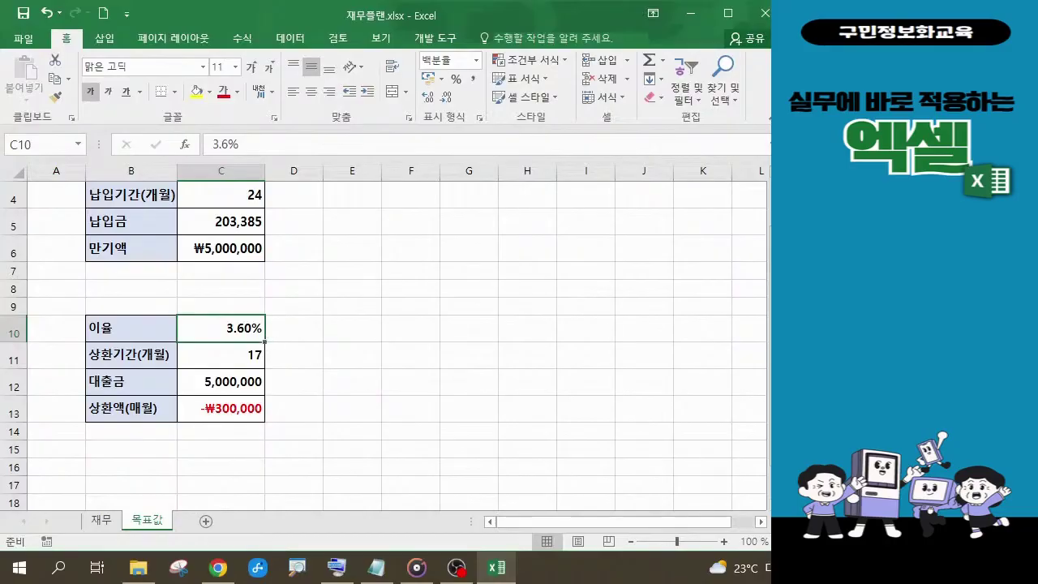
pyautogui.hotkey('alt', 'Tab')
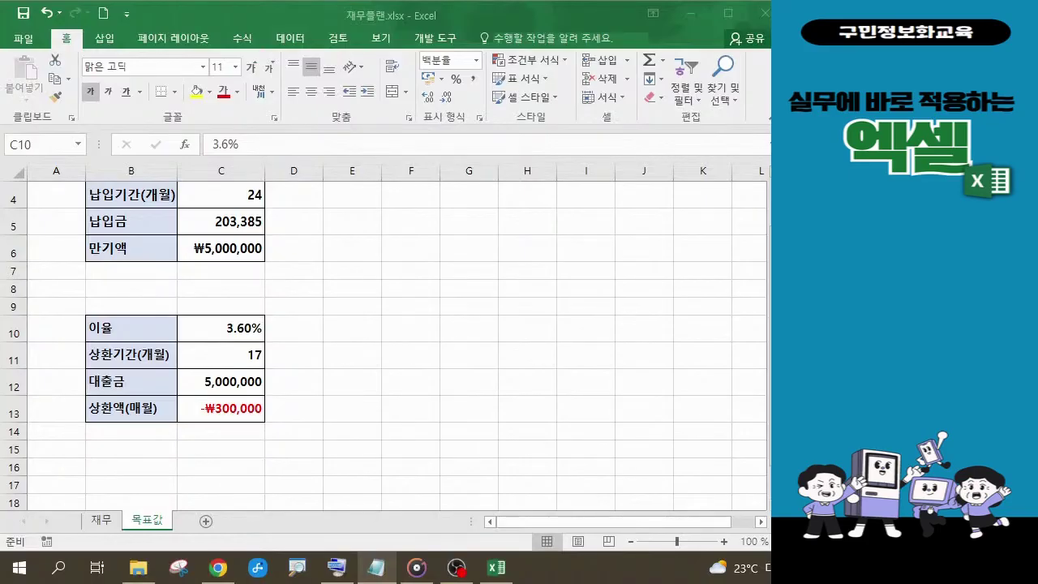
# - Define the name 연이율 for the loan interest rate cell C10
pyautogui.click(231, 327)
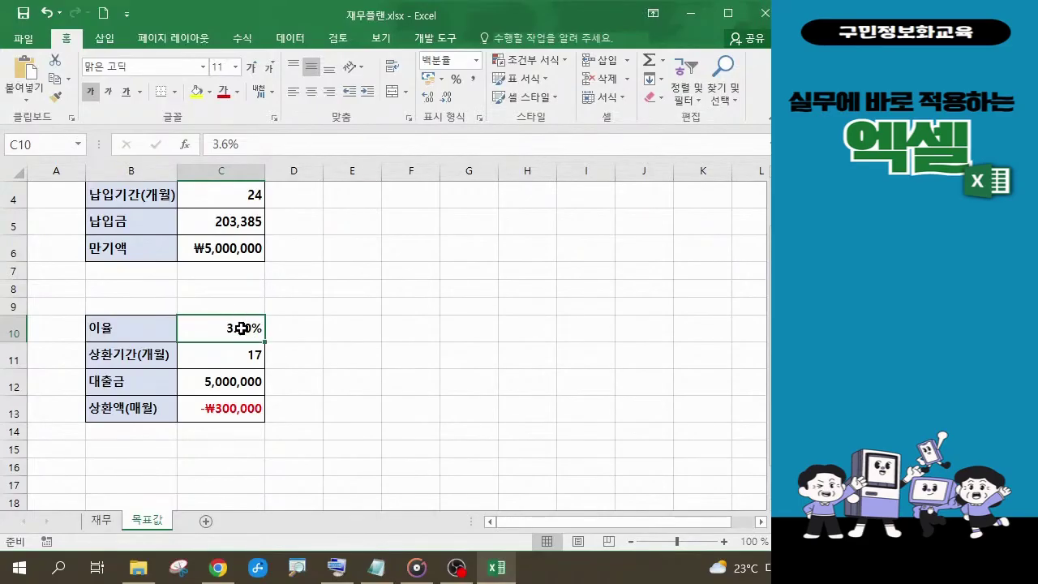
pyautogui.click(40, 144)
pyautogui.write('연ㅇ')
pyautogui.write('이율')
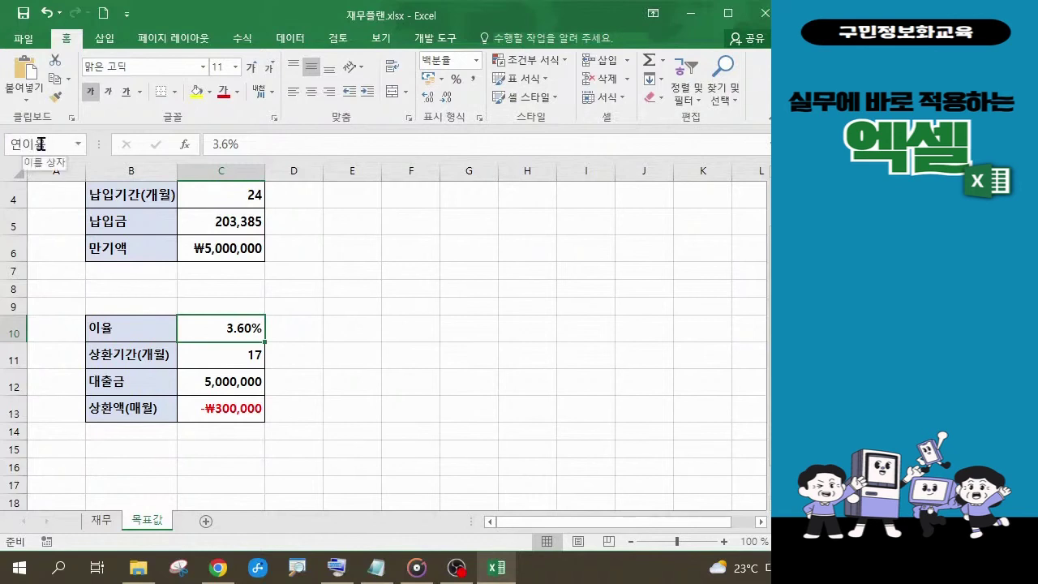
pyautogui.press('Return')
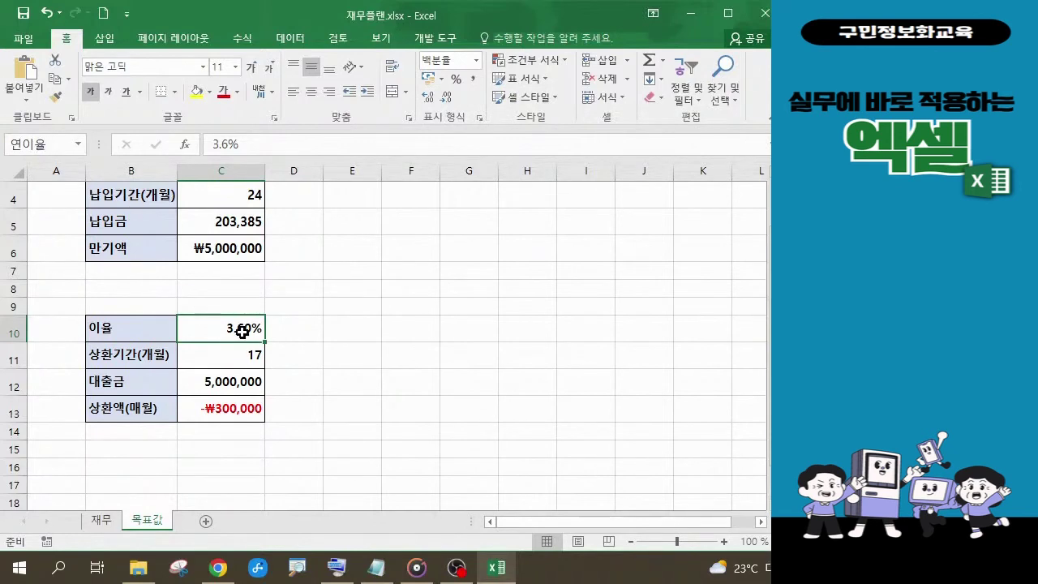
# - Define the name 상환액 for the monthly repayment cell C13
pyautogui.click(231, 414)
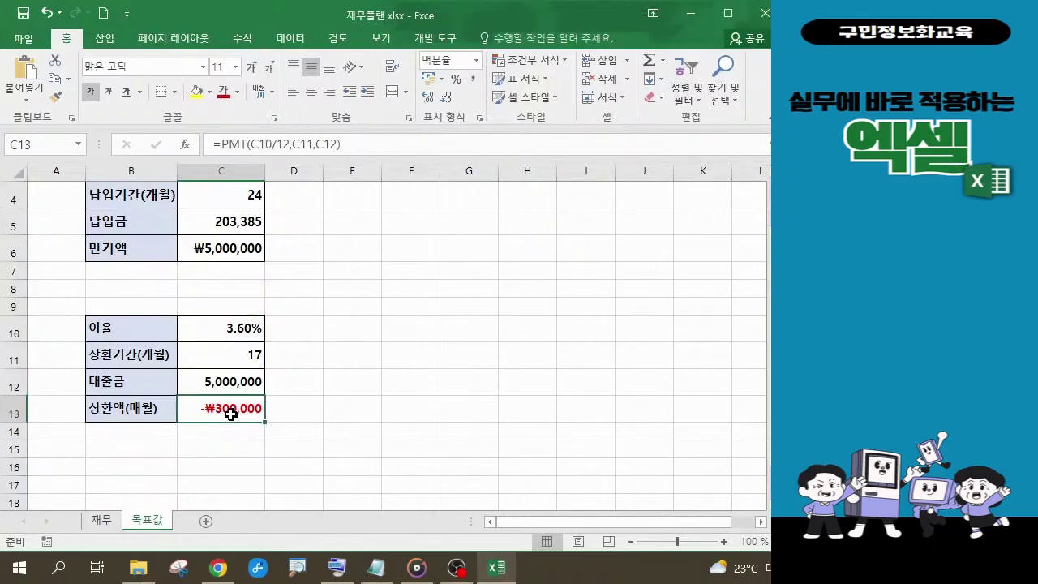
pyautogui.click(37, 146)
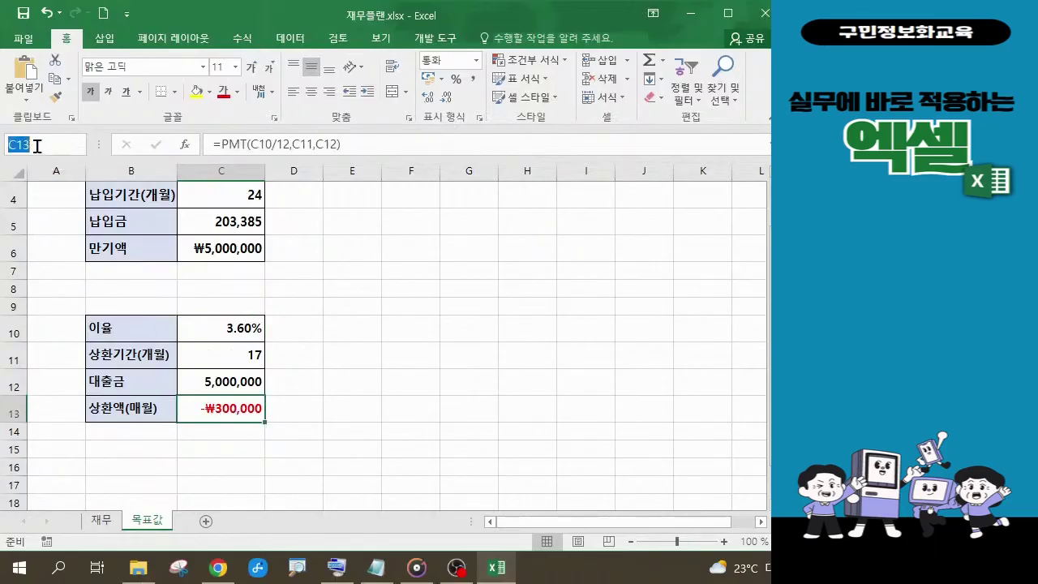
pyautogui.write('상환액')
pyautogui.press('Return')
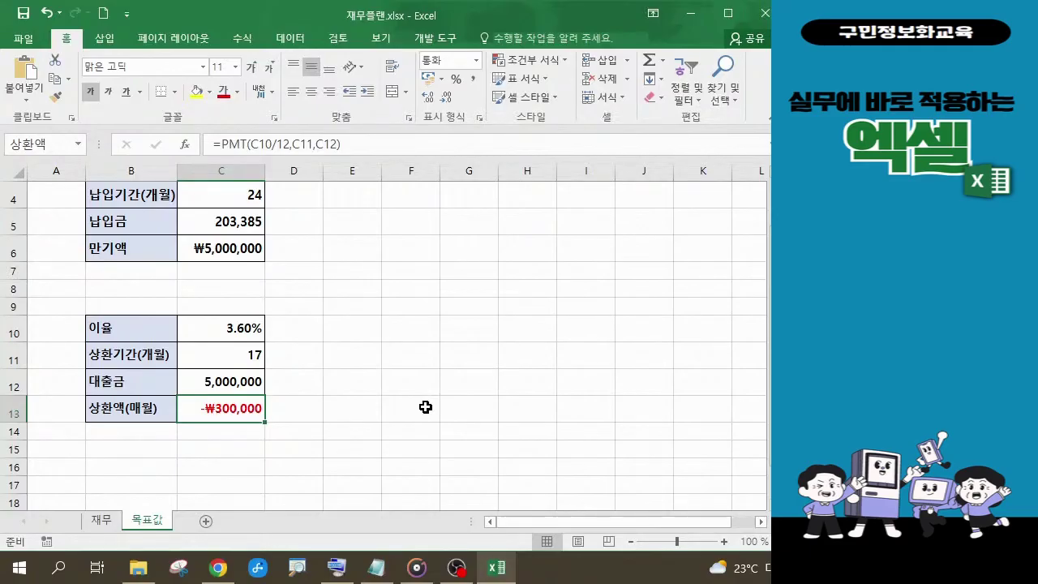
# - Open the Scenario Manager for the loan interest rate cell C10 and start adding a scenario
pyautogui.click(241, 334)
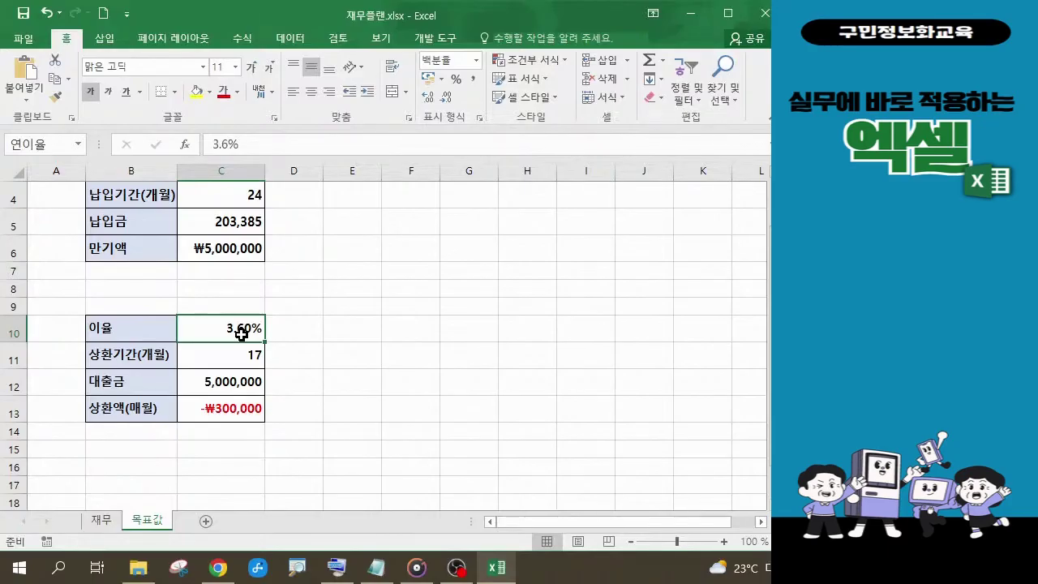
pyautogui.click(294, 40)
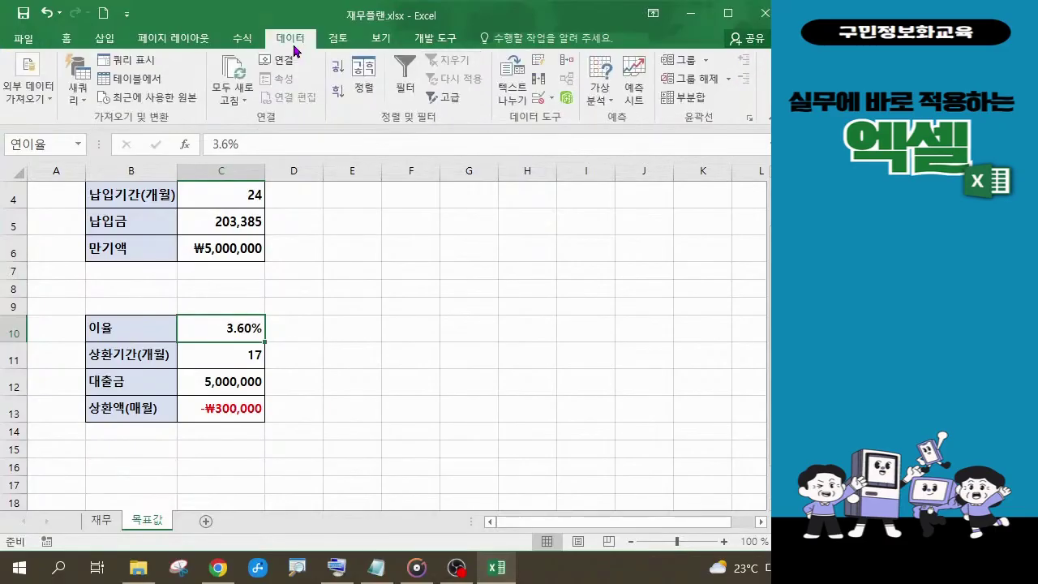
pyautogui.click(610, 105)
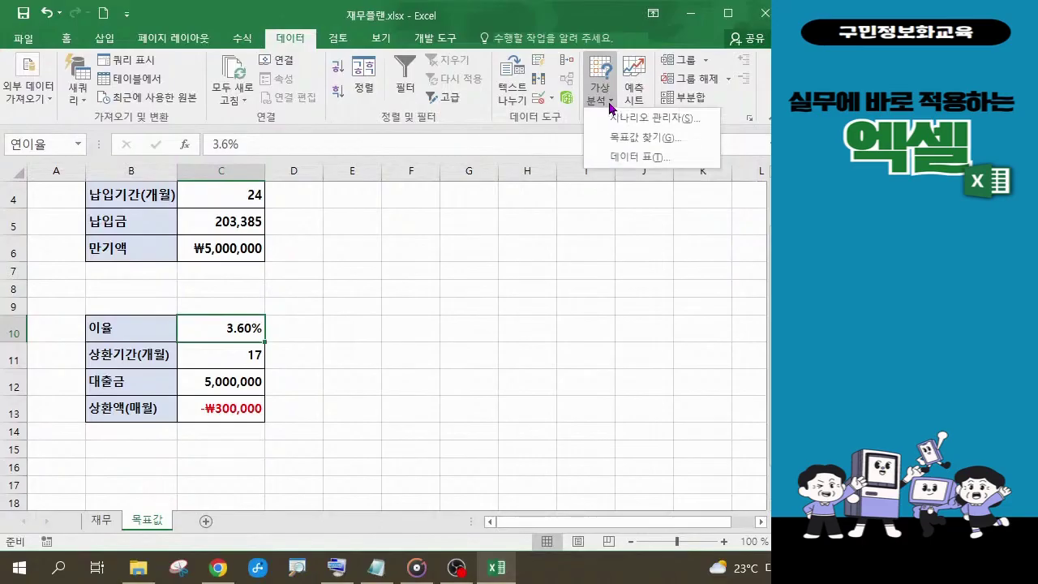
pyautogui.click(670, 123)
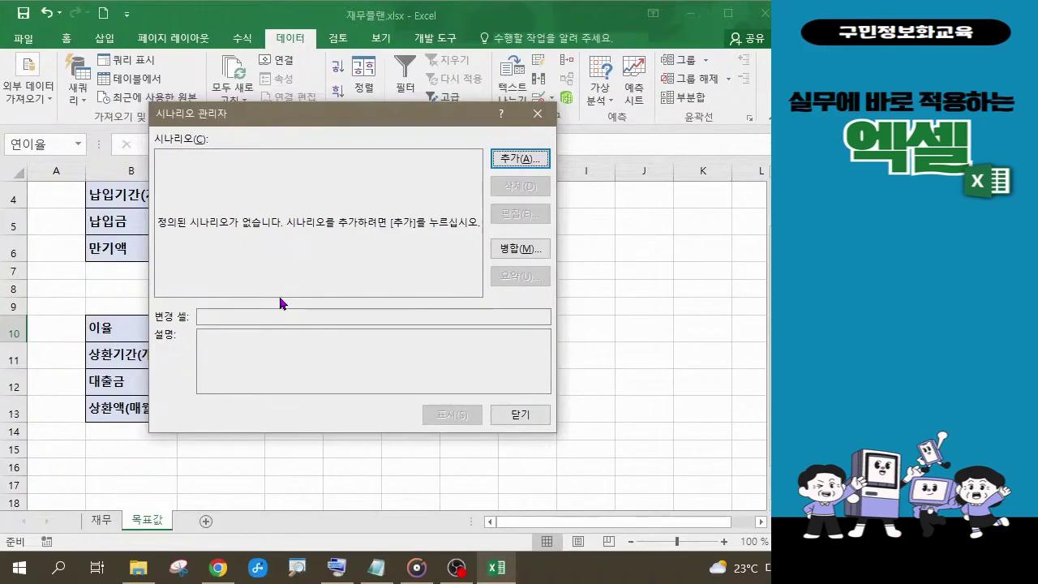
pyautogui.click(509, 162)
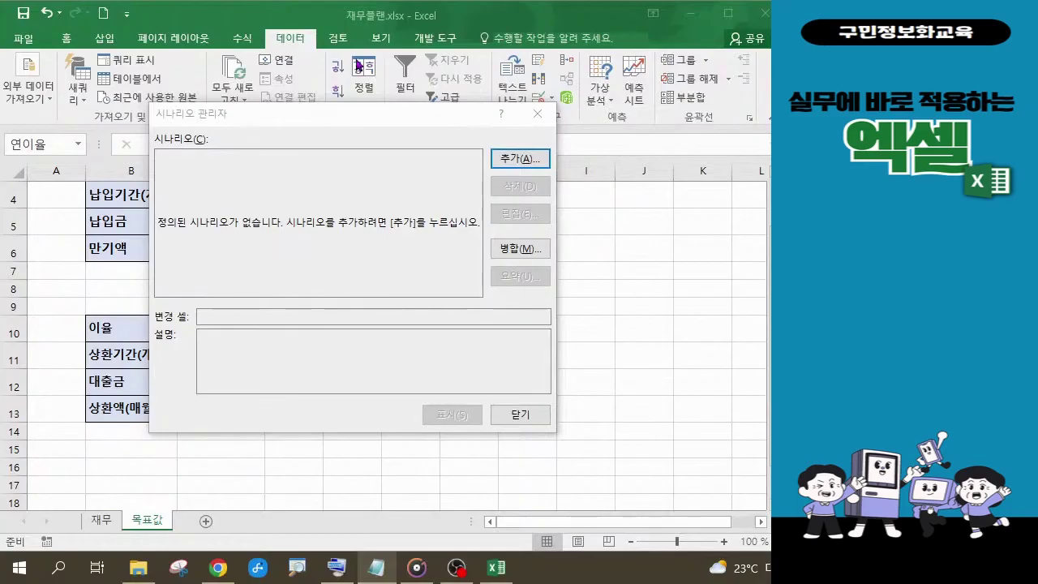
pyautogui.click(506, 159)
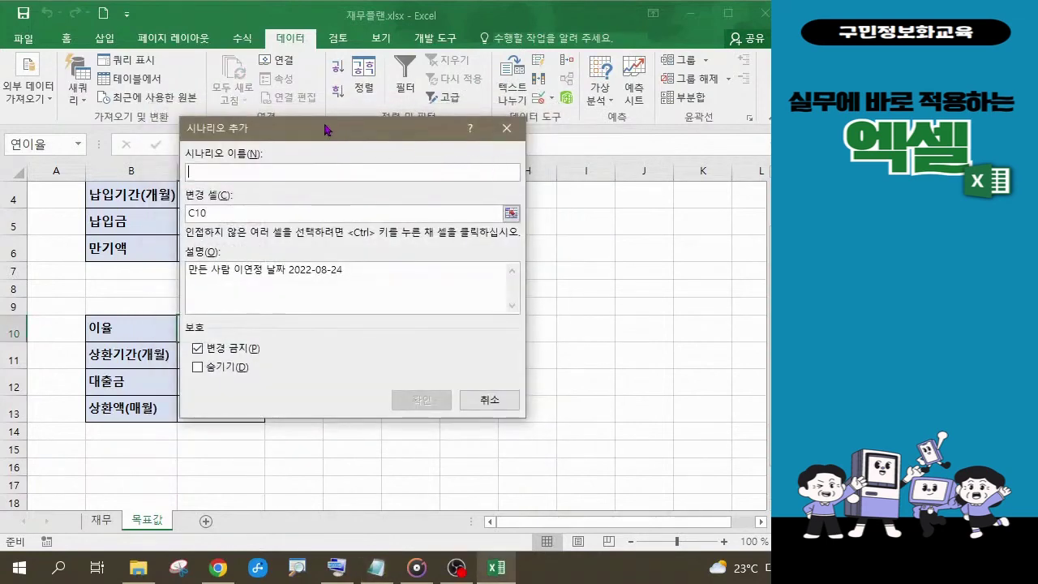
# - Name the scenario 연이율 3% with C10 as its changing cell, and set its 연이율 value to 0.03
pyautogui.moveTo(325, 130); pyautogui.dragTo(453, 146)
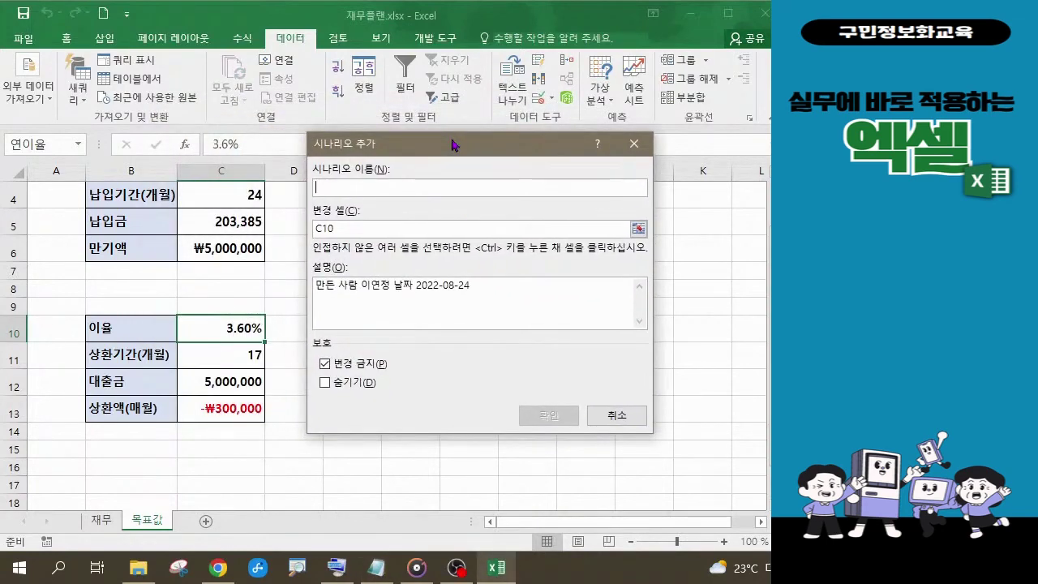
pyautogui.click(371, 186)
pyautogui.write('연이율')
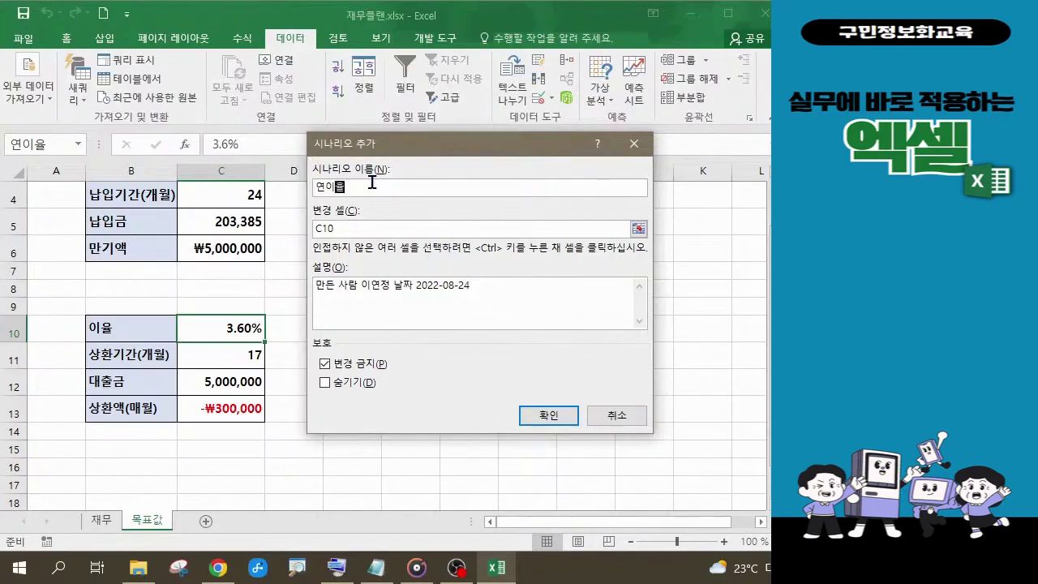
pyautogui.write(' 3%')
pyautogui.hotkey('alt', 'Tab')
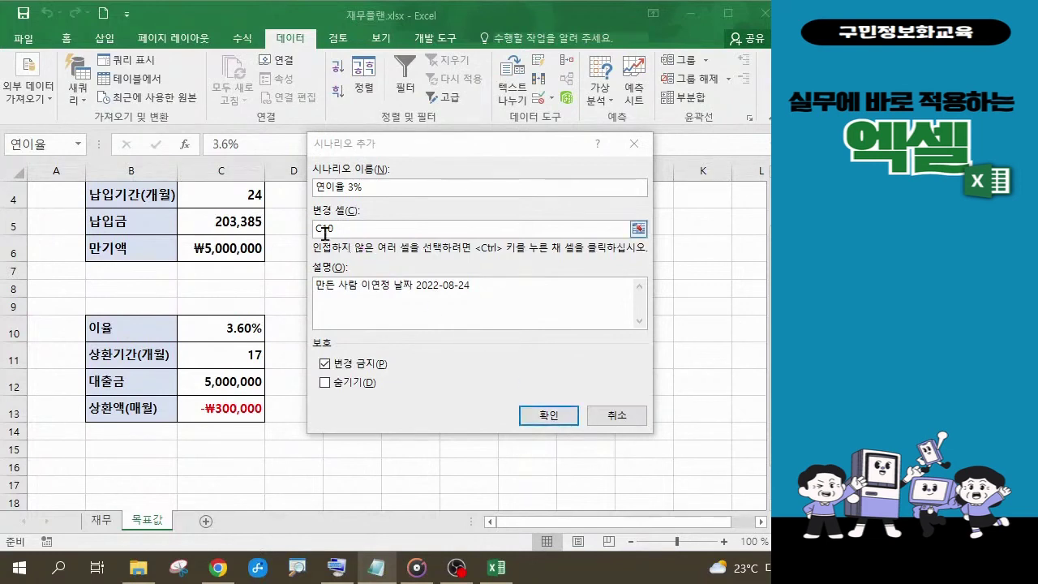
pyautogui.click(544, 423)
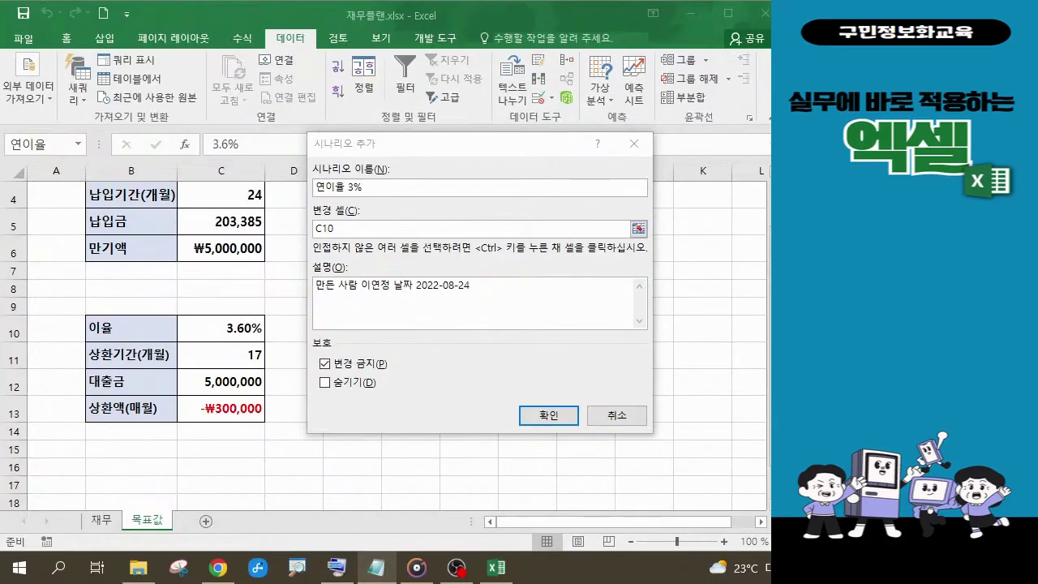
pyautogui.click(540, 419)
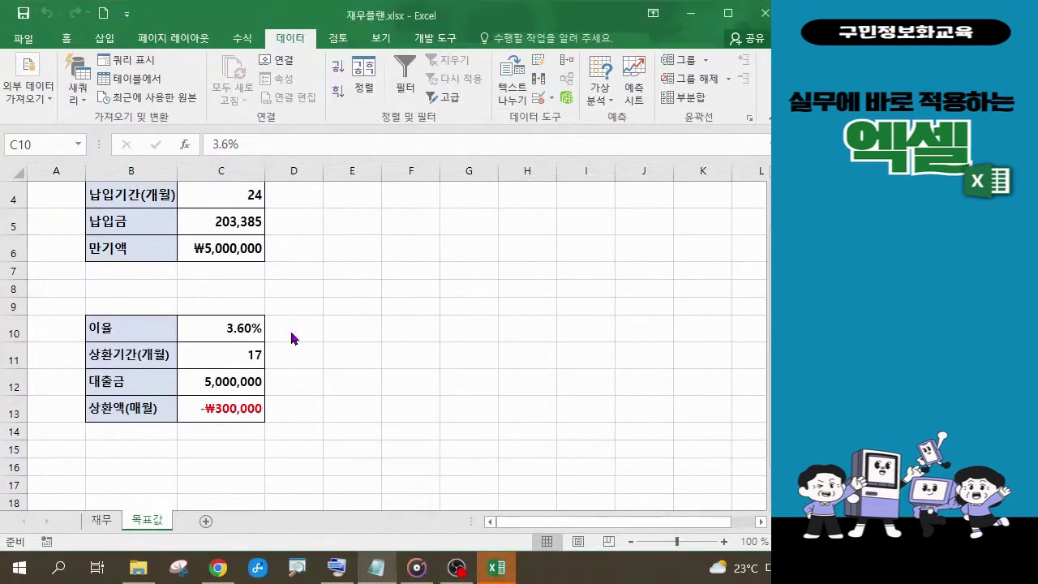
pyautogui.click(496, 572)
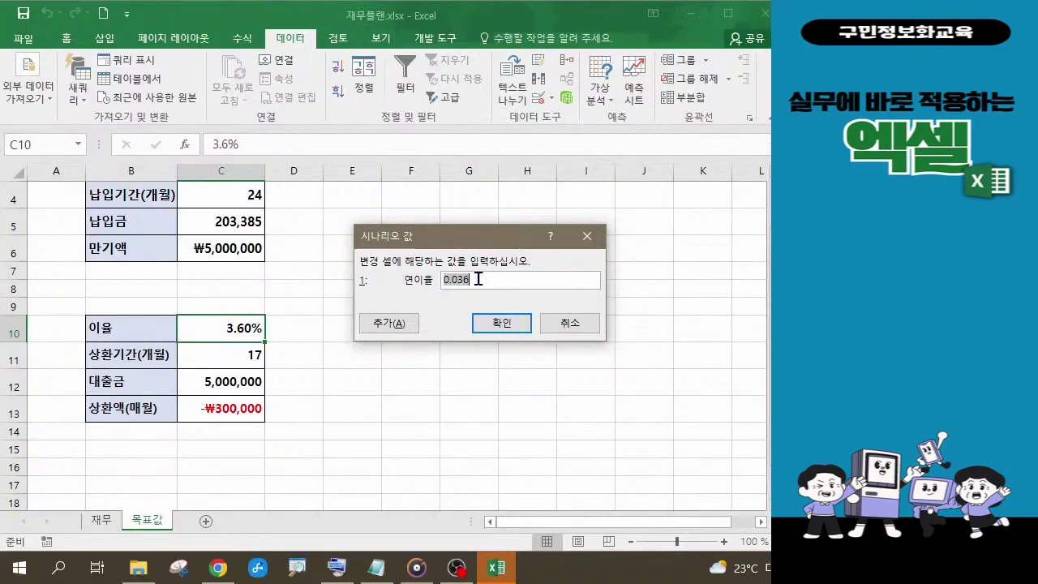
pyautogui.write('0.03')
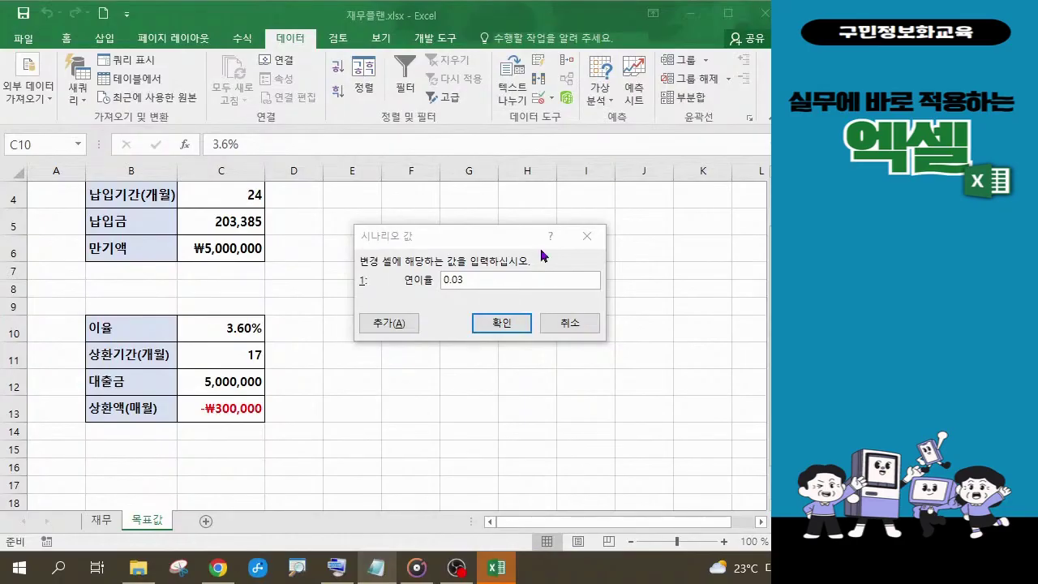
# - Add a second scenario named 연이율 4% that changes C10, with its 연이율 value set to 0.04
pyautogui.click(389, 324)
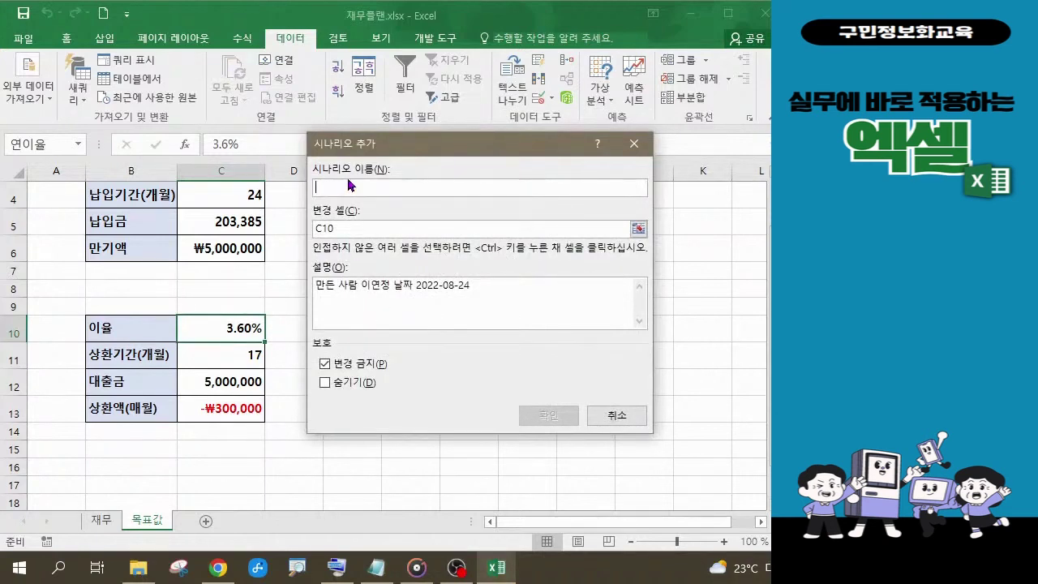
pyautogui.write('연이율')
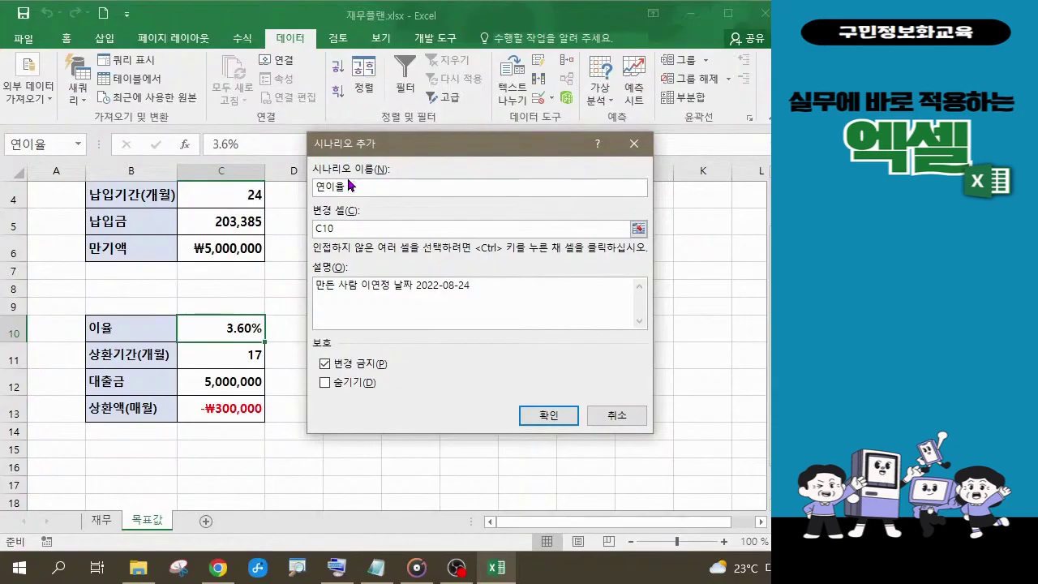
pyautogui.write('4%')
pyautogui.click(536, 416)
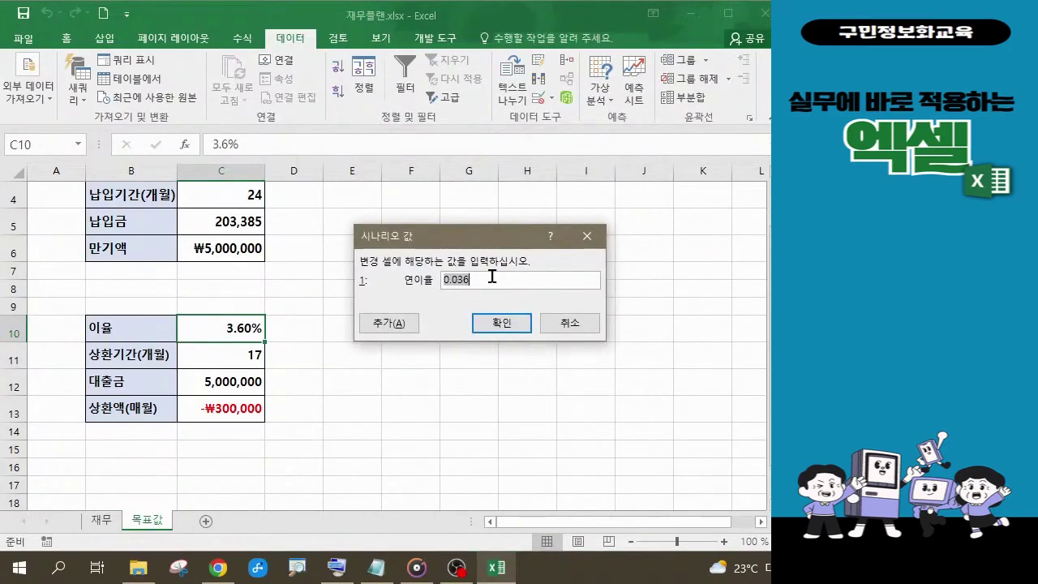
pyautogui.write('0.04')
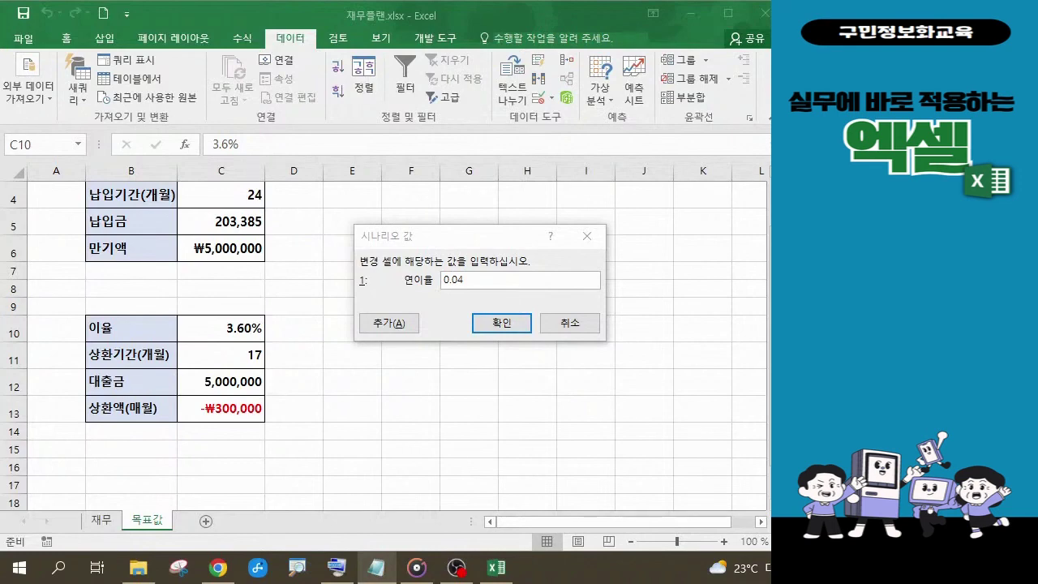
pyautogui.click(505, 328)
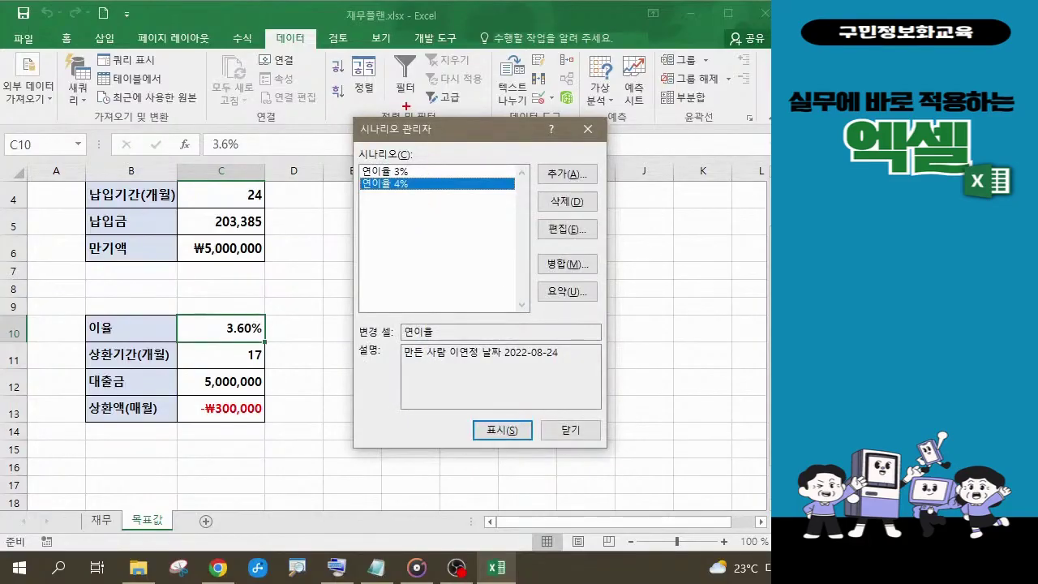
pyautogui.moveTo(348, 158)
pyautogui.mouseDown()
pyautogui.moveTo(410, 177)
pyautogui.moveTo(416, 199)
pyautogui.mouseUp()
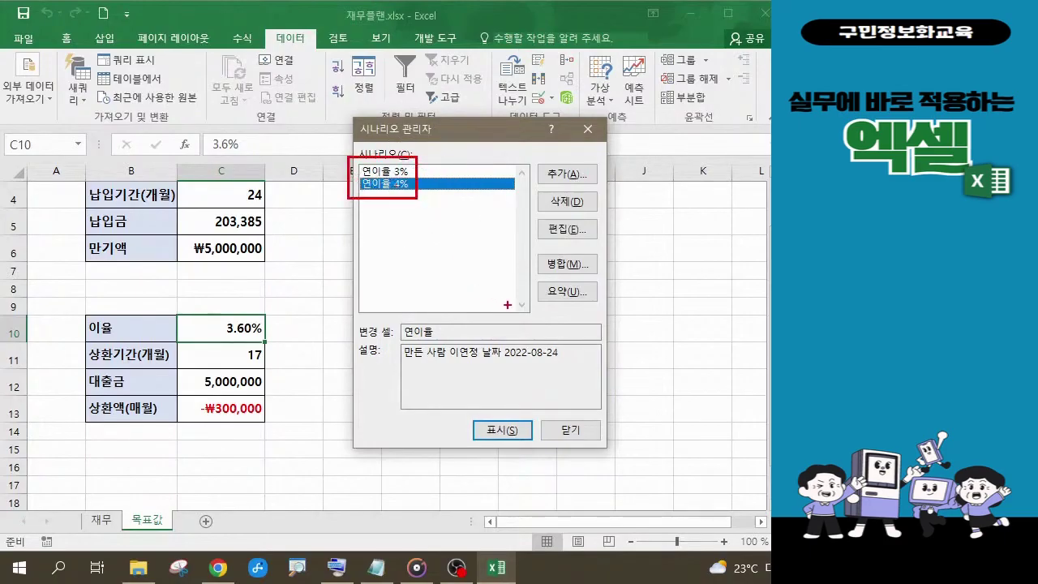
pyautogui.moveTo(568, 307)
pyautogui.mouseDown()
pyautogui.moveTo(582, 317)
pyautogui.moveTo(567, 283)
pyautogui.moveTo(581, 305)
pyautogui.moveTo(559, 317)
pyautogui.mouseUp()
pyautogui.press('Escape')
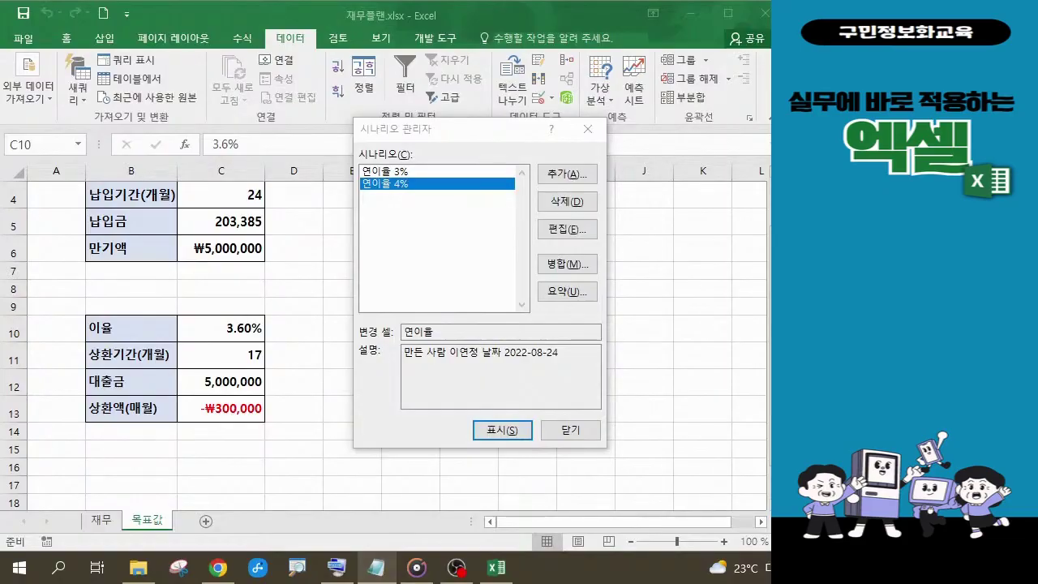
# - Create a 시나리오 요약 report of both scenarios with C13 as the result cell
pyautogui.click(567, 292)
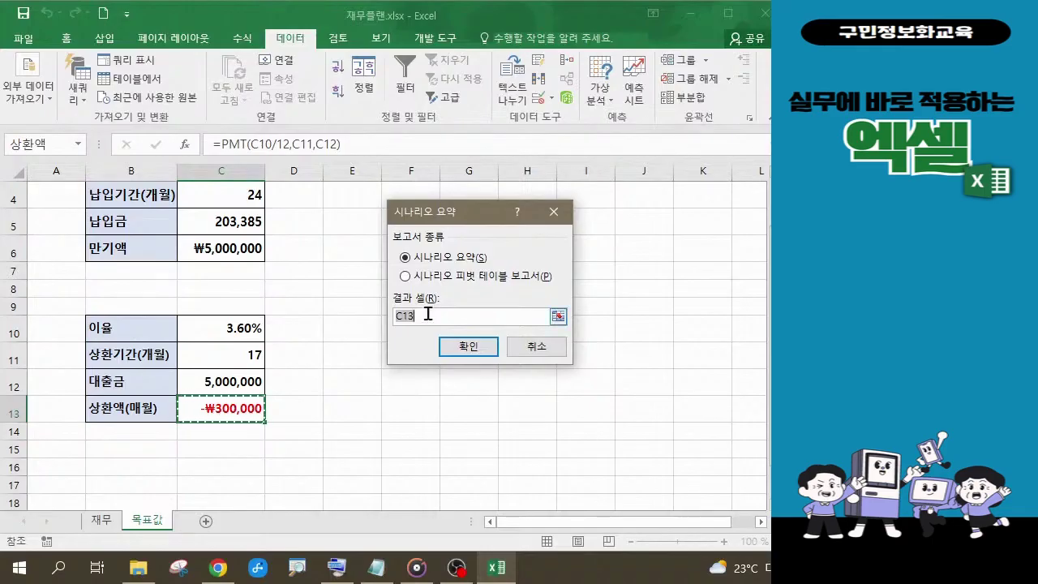
pyautogui.hotkey('alt', 'Tab')
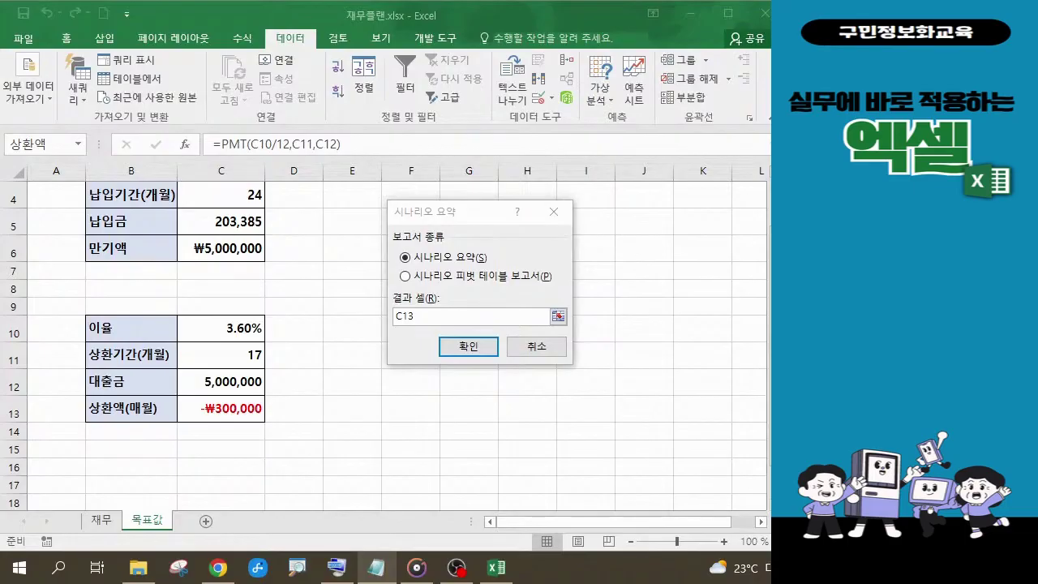
pyautogui.click(476, 350)
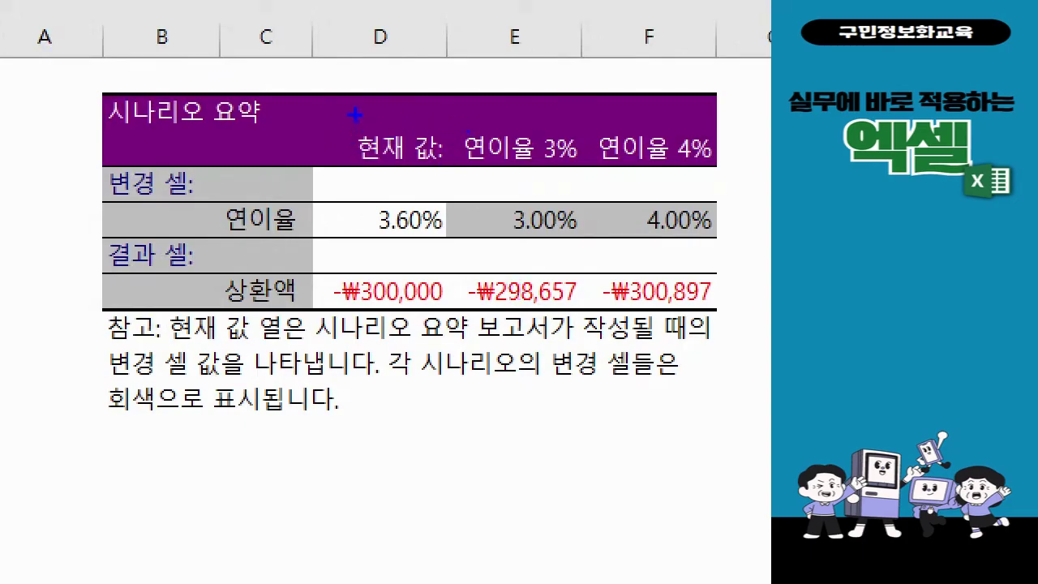
pyautogui.moveTo(301, 108); pyautogui.dragTo(432, 230)
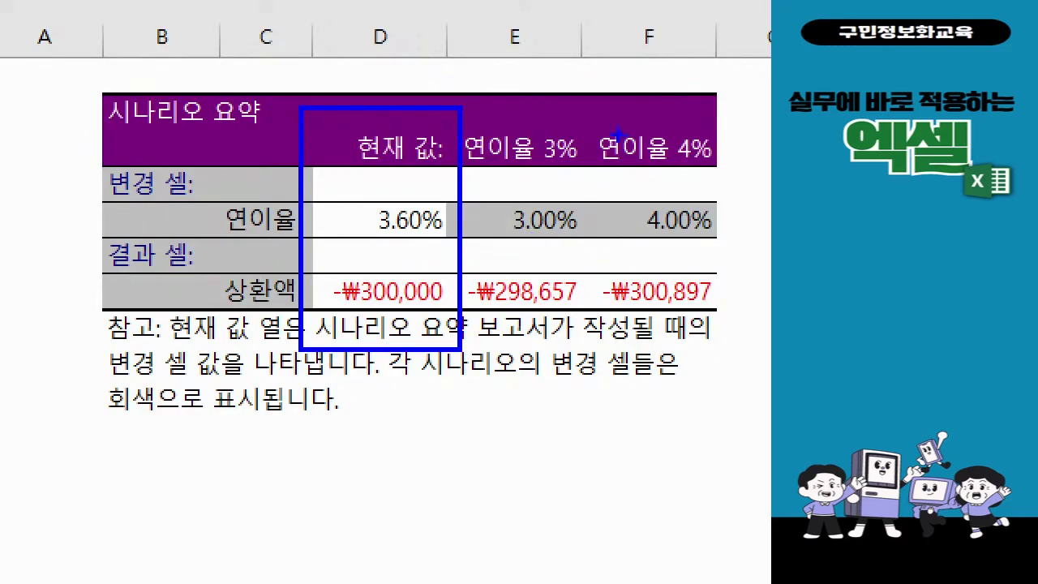
pyautogui.moveTo(738, 235); pyautogui.dragTo(751, 342)
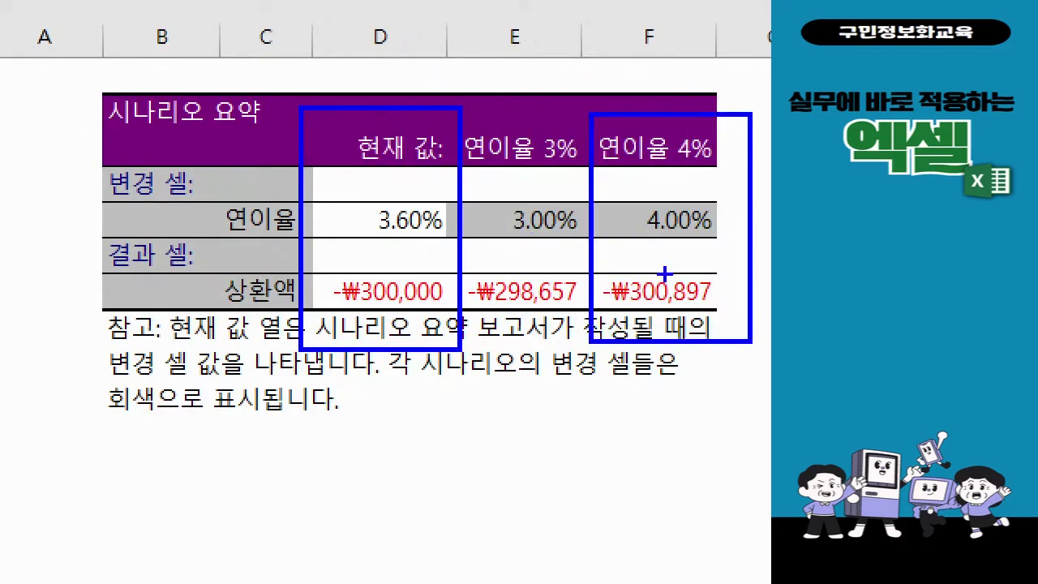
pyautogui.moveTo(468, 117)
pyautogui.mouseDown()
pyautogui.moveTo(604, 218)
pyautogui.moveTo(584, 345)
pyautogui.mouseUp()
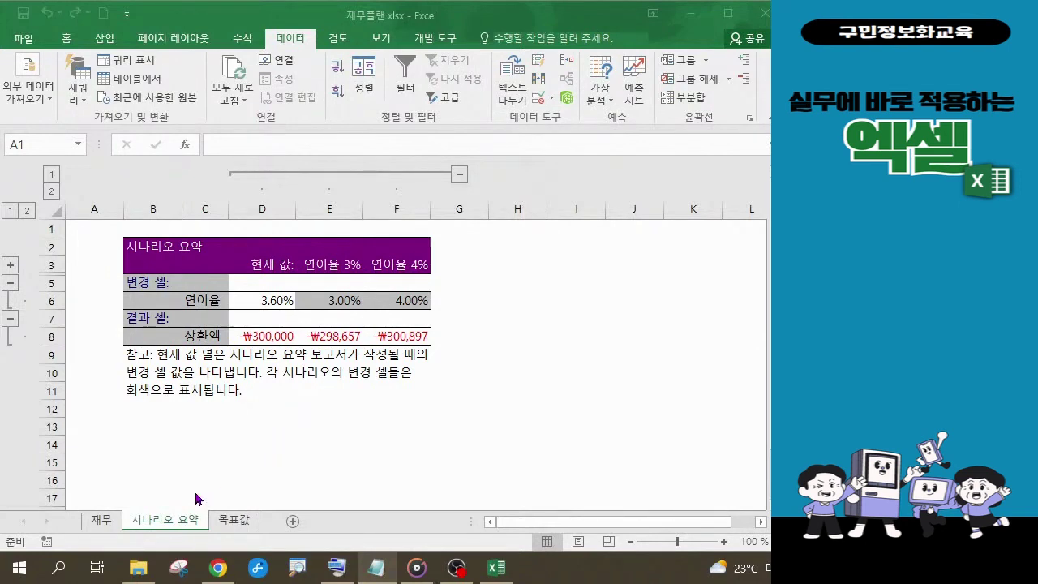
# - Switch to the 재무 sheet and examine the 만기액 formula in C6 of the 목돈 만들기 플랜 table
pyautogui.click(106, 524)
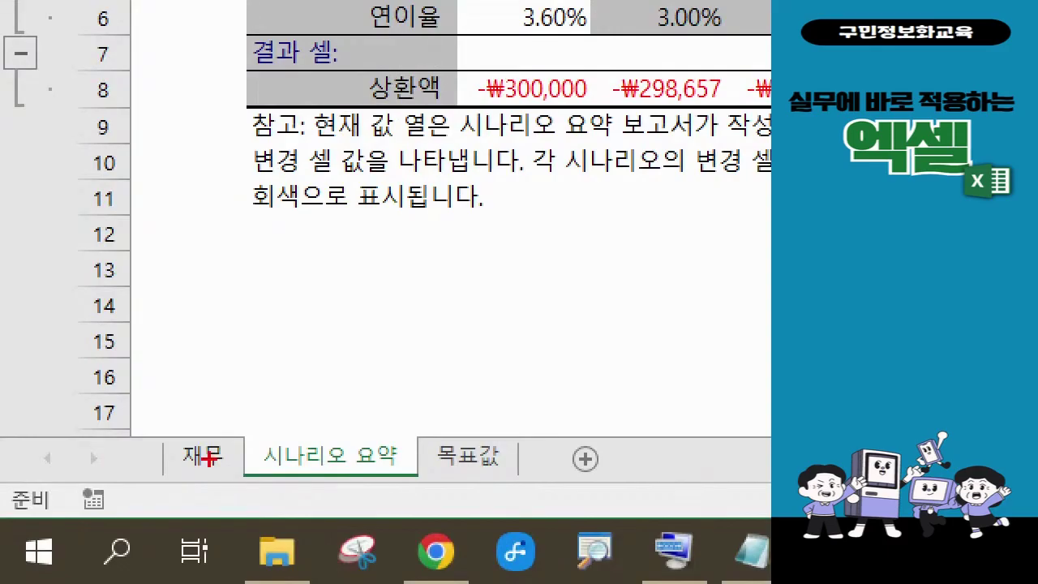
pyautogui.moveTo(167, 425); pyautogui.dragTo(236, 491)
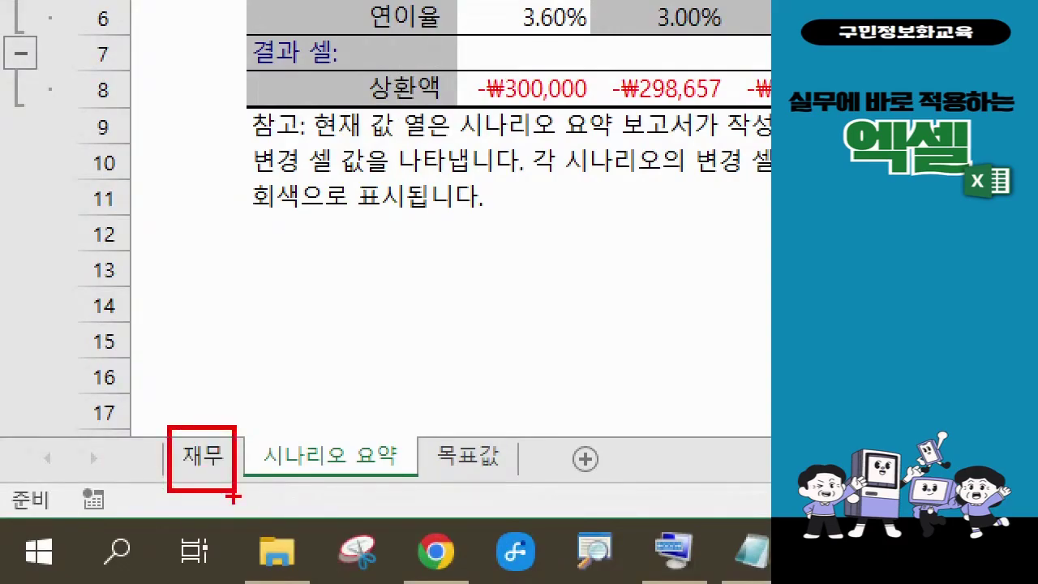
pyautogui.moveTo(209, 454); pyautogui.dragTo(292, 406)
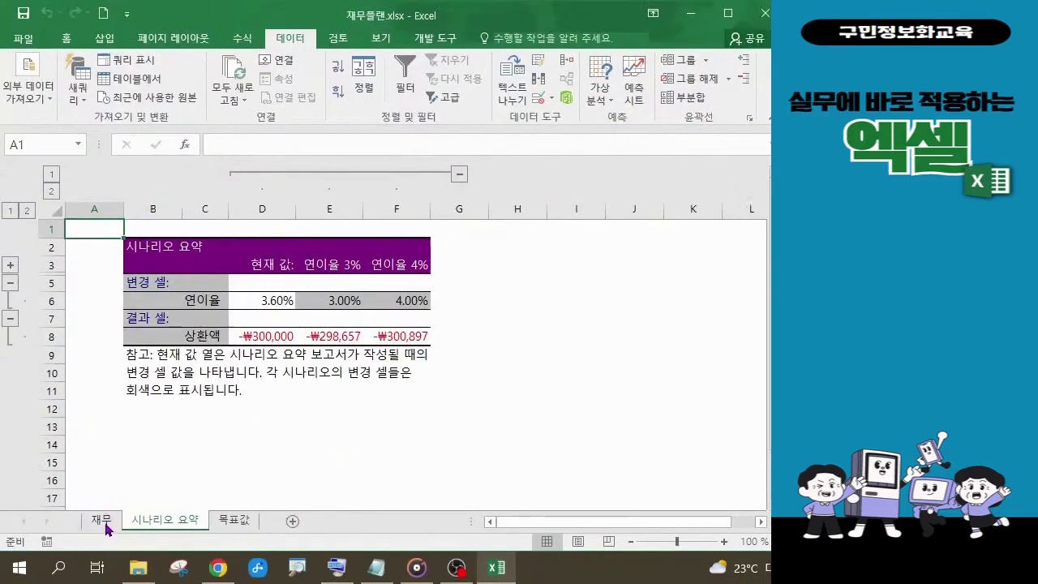
pyautogui.click(102, 522)
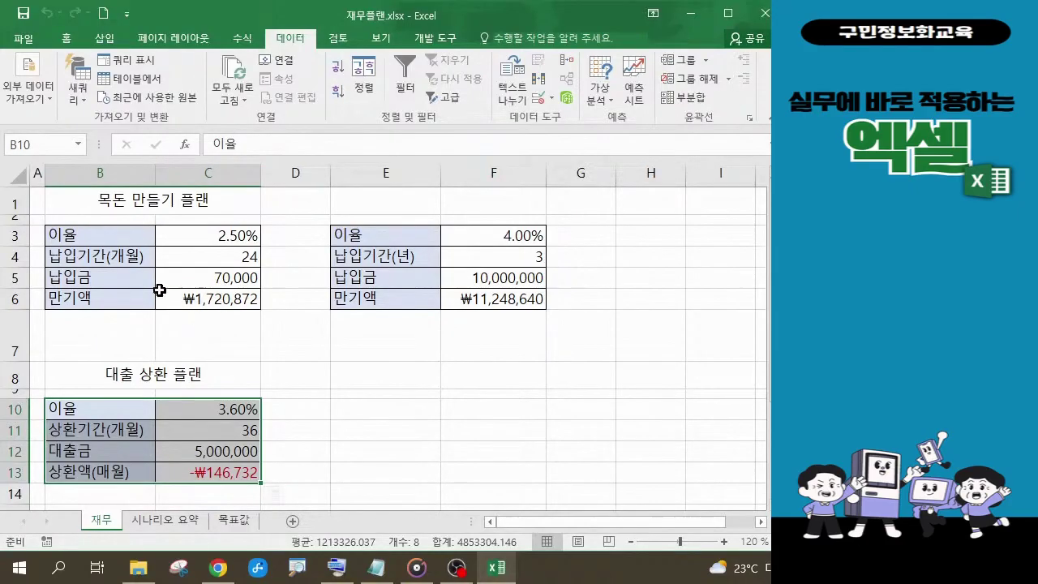
pyautogui.click(209, 301)
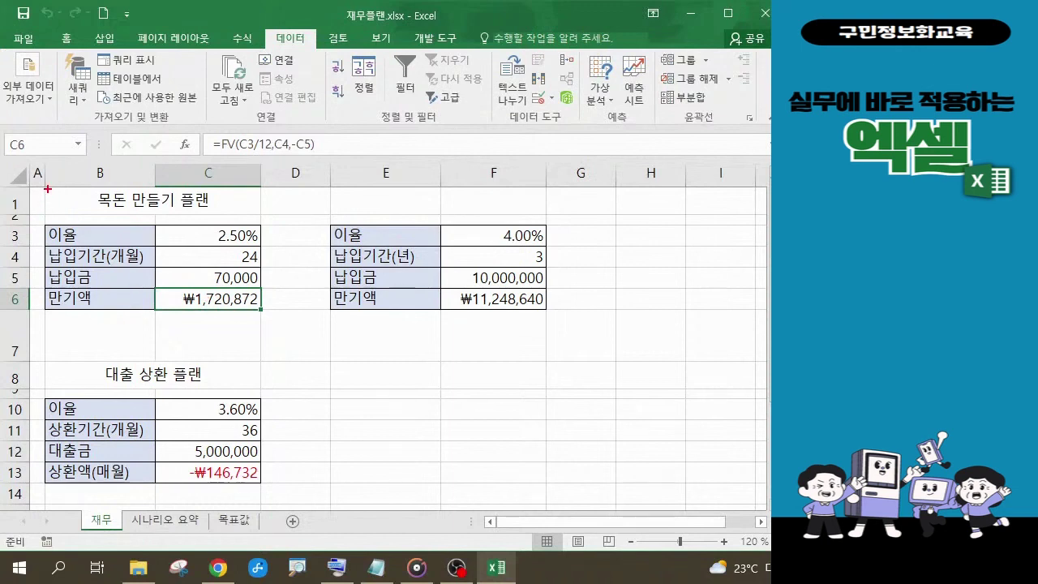
pyautogui.moveTo(47, 189)
pyautogui.mouseDown()
pyautogui.moveTo(159, 219)
pyautogui.moveTo(255, 286)
pyautogui.moveTo(269, 338)
pyautogui.mouseUp()
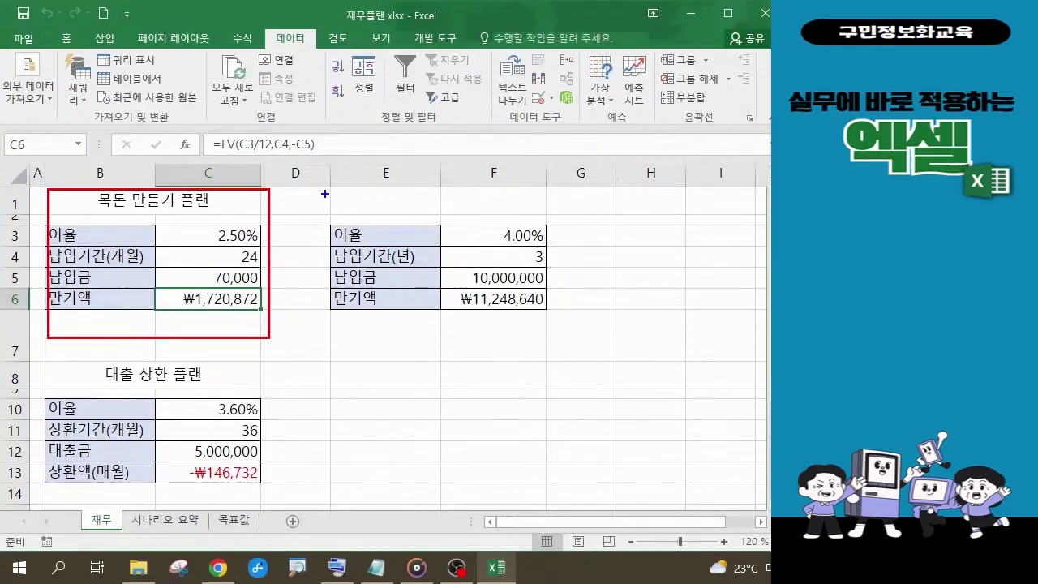
pyautogui.moveTo(314, 191)
pyautogui.mouseDown()
pyautogui.moveTo(397, 209)
pyautogui.moveTo(560, 335)
pyautogui.mouseUp()
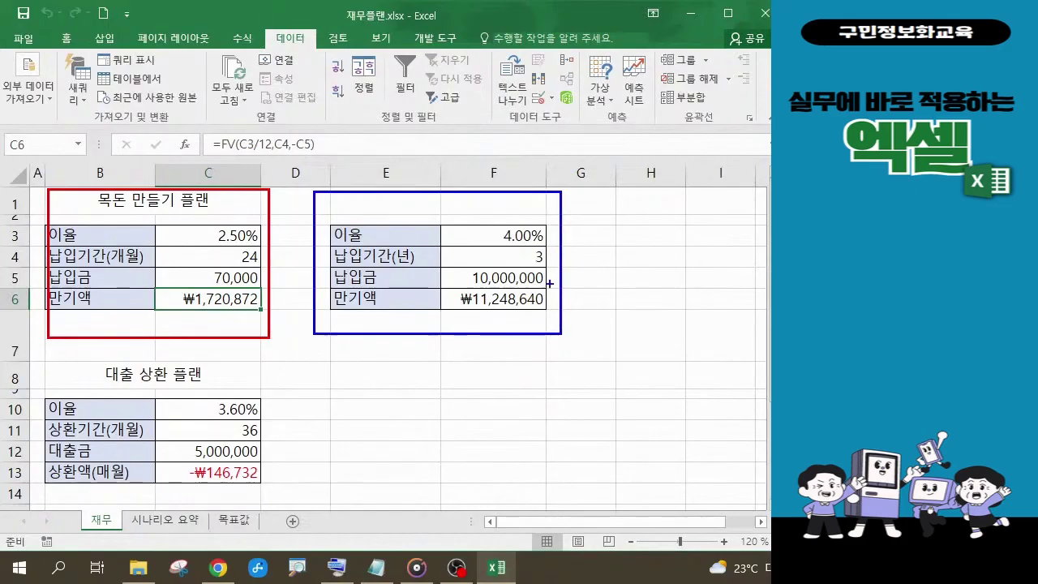
pyautogui.press('e')
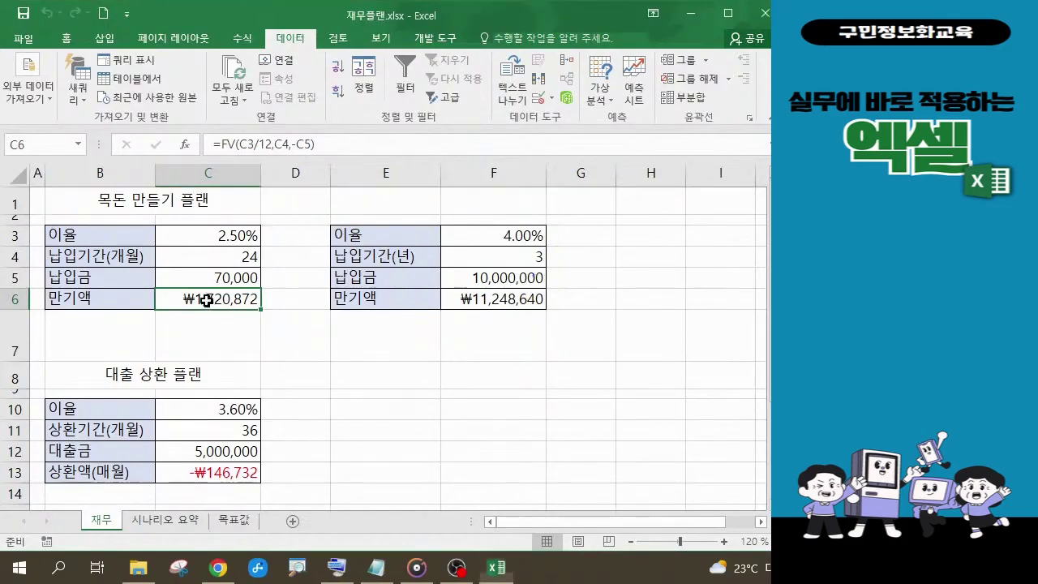
# - Enter the title 정기예금 in E1 above the second savings table and check its 만기액 formula in F6
pyautogui.click(409, 202)
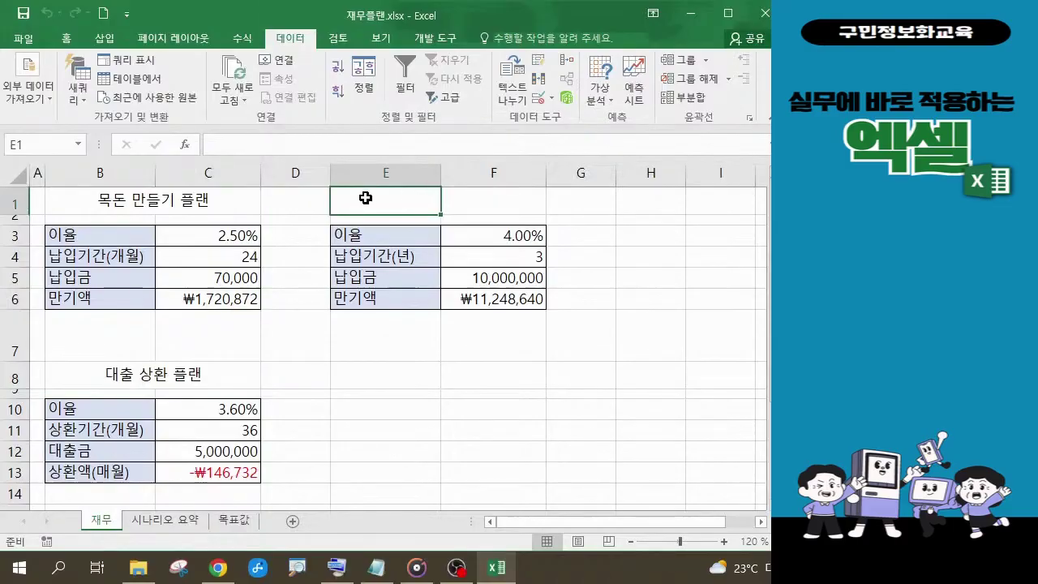
pyautogui.write('정')
pyautogui.write('기예')
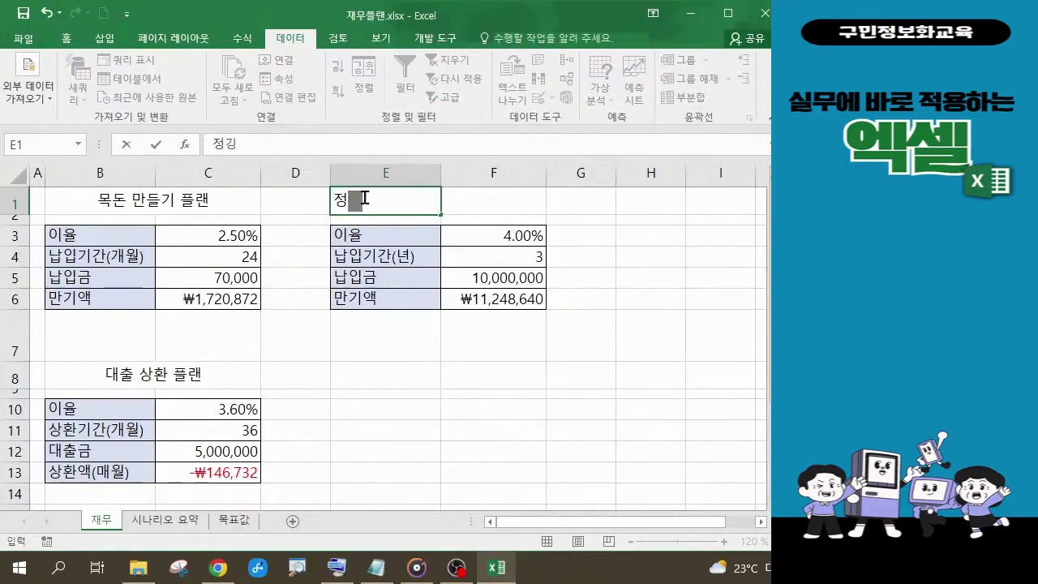
pyautogui.write('금')
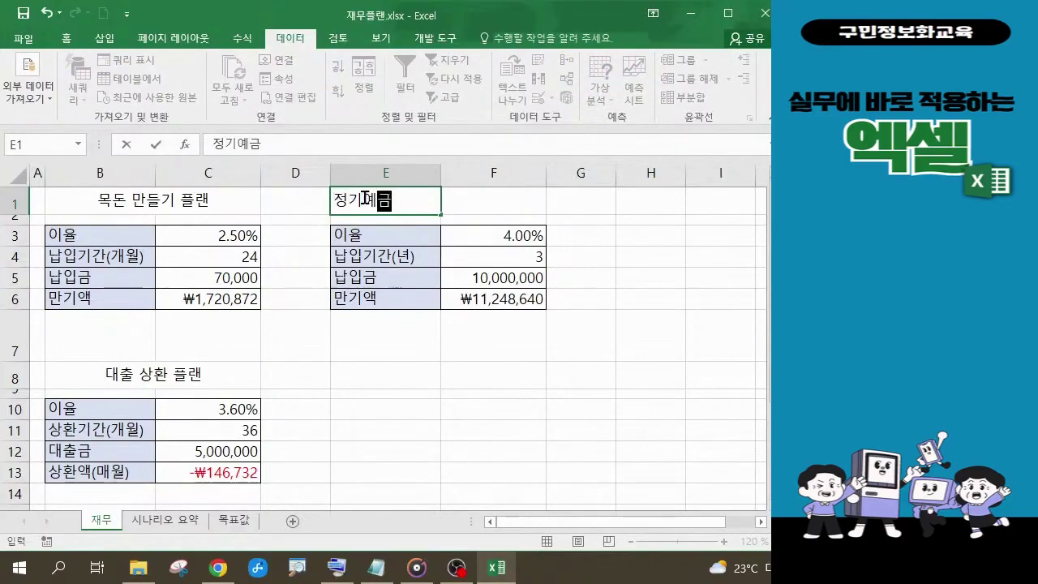
pyautogui.click(413, 341)
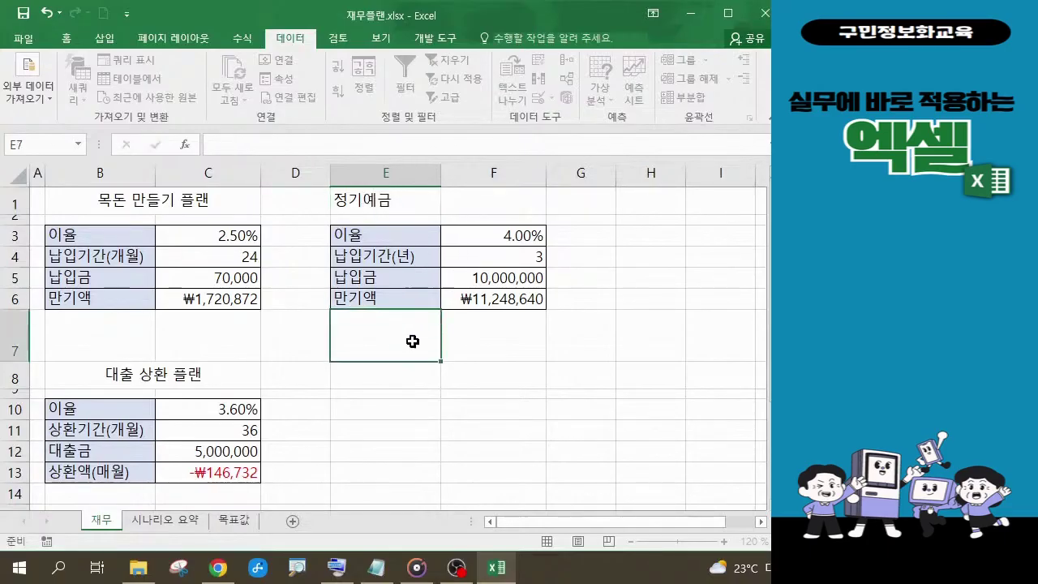
pyautogui.click(494, 301)
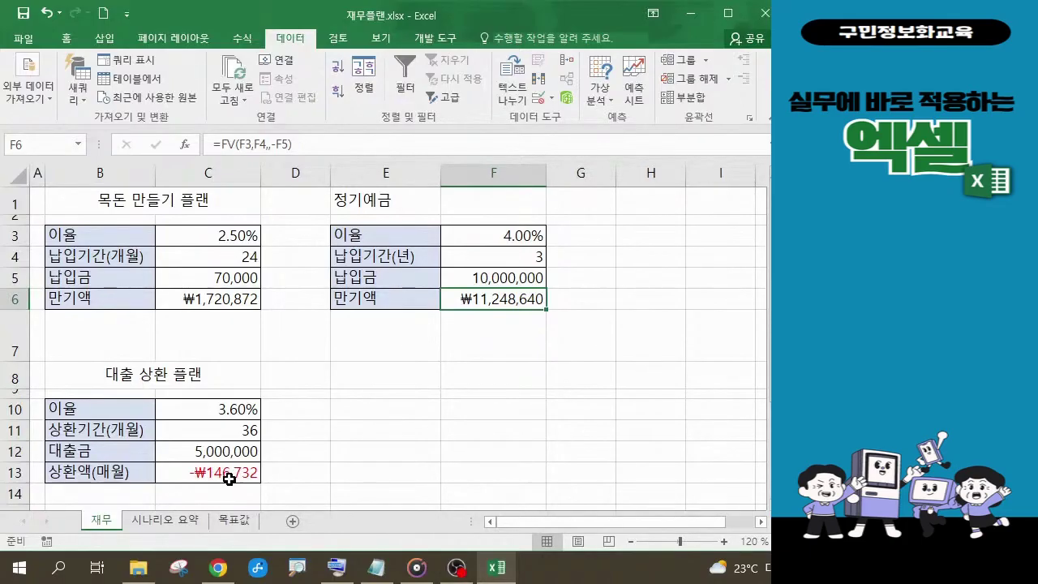
# - Set the 대출금 in C12 of the 대출 상환 플랜 table to 500,000,000 and check the 상환액(매월) formula in C13
pyautogui.click(213, 450)
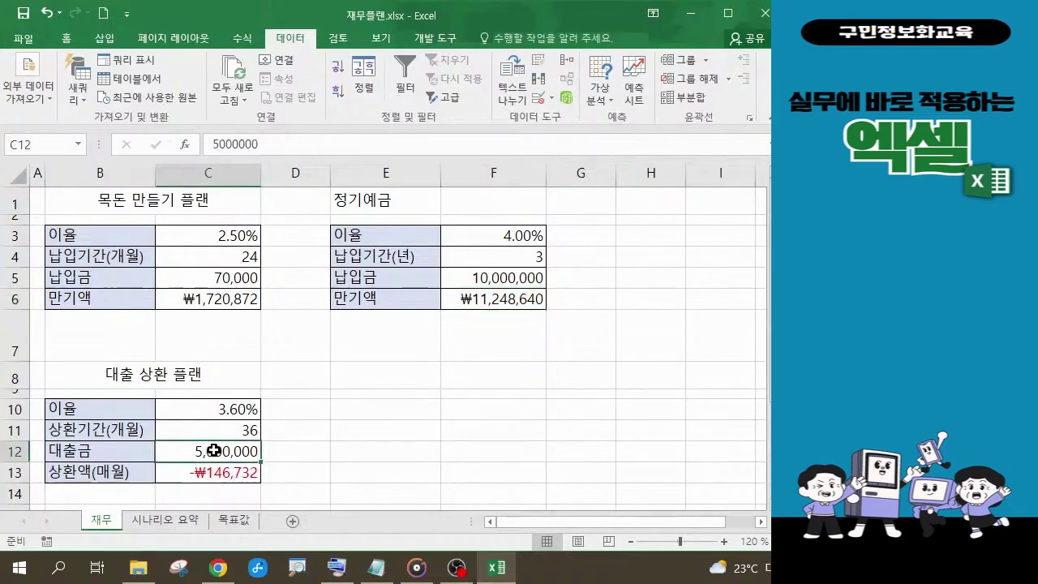
pyautogui.doubleClick(213, 451)
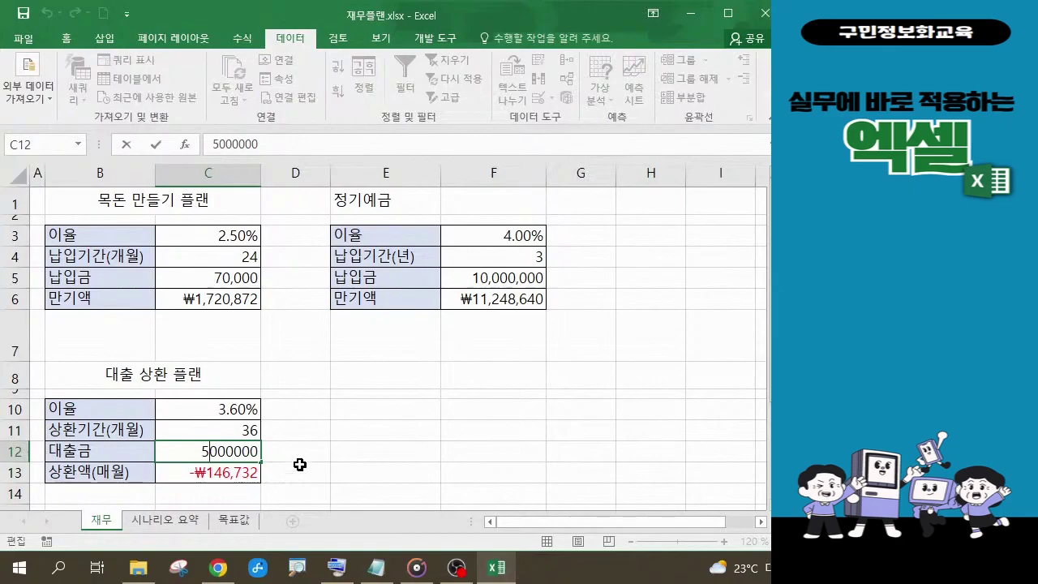
pyautogui.write('00')
pyautogui.press('Return')
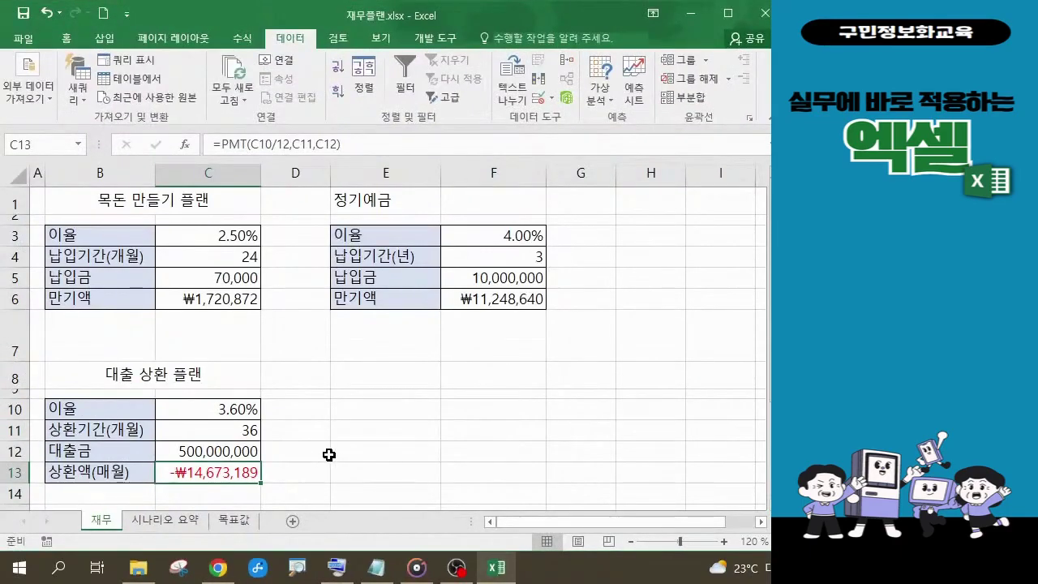
pyautogui.click(504, 321)
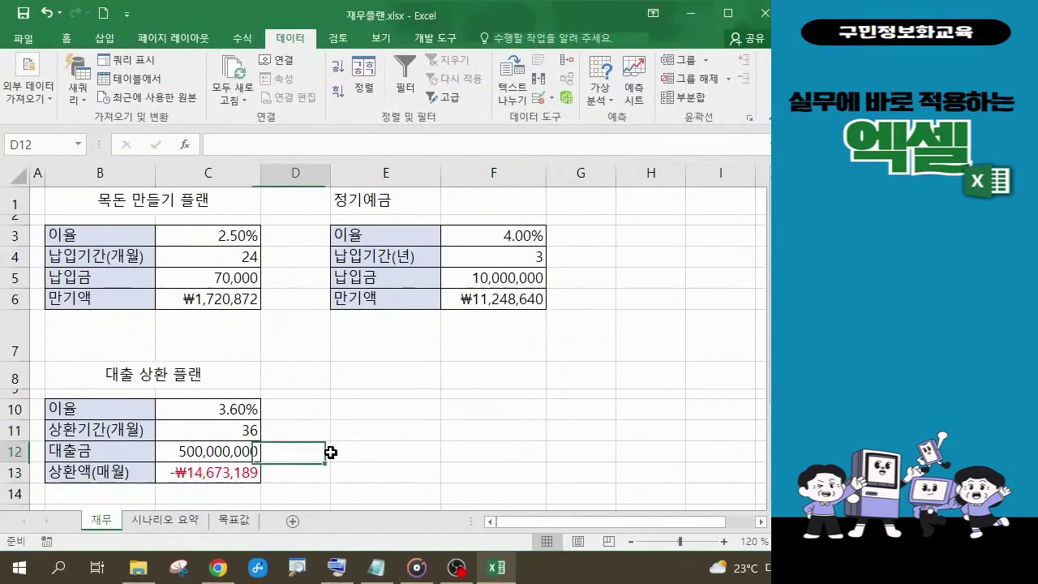
pyautogui.click(231, 474)
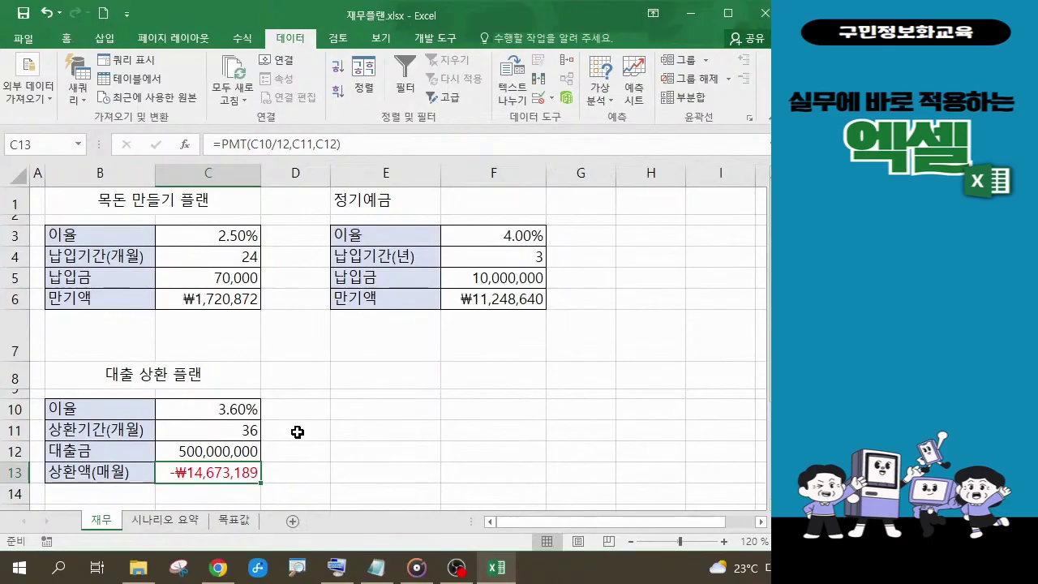
# - Review the Goal Seek tables on the 목표값 sheet and the scenario report on the 시나리오 요약 sheet
pyautogui.click(246, 524)
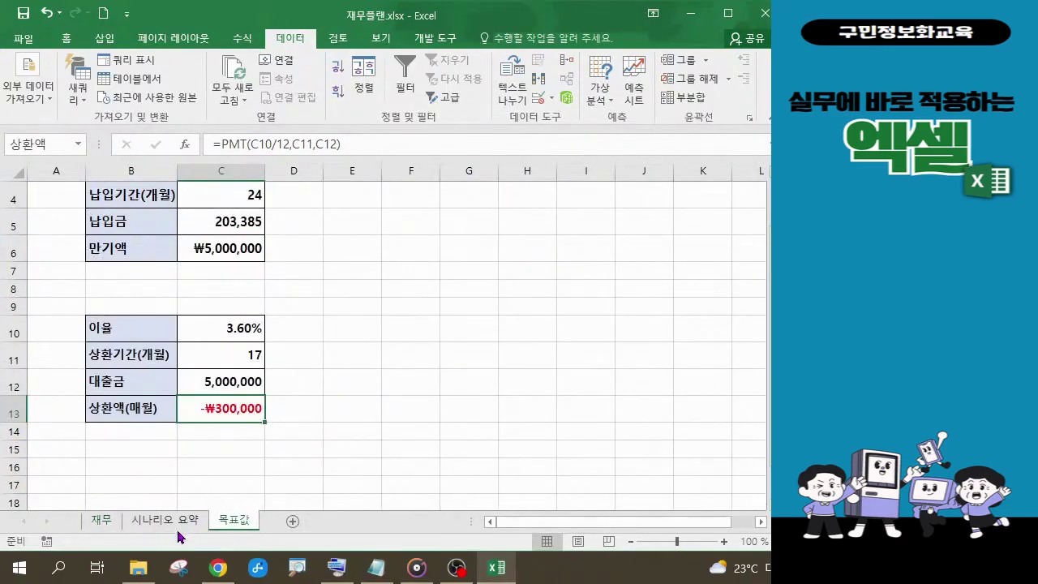
pyautogui.click(179, 525)
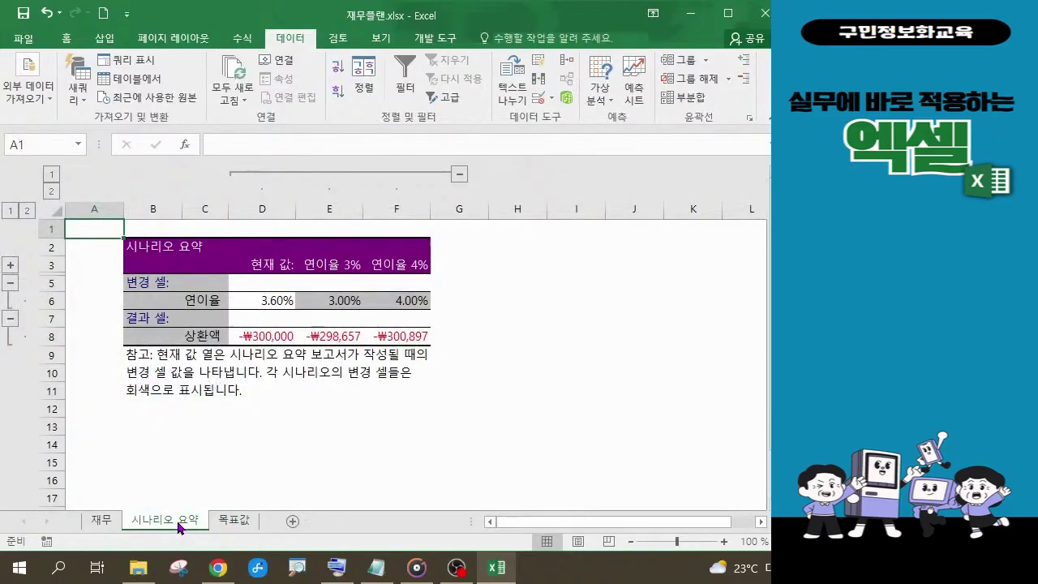